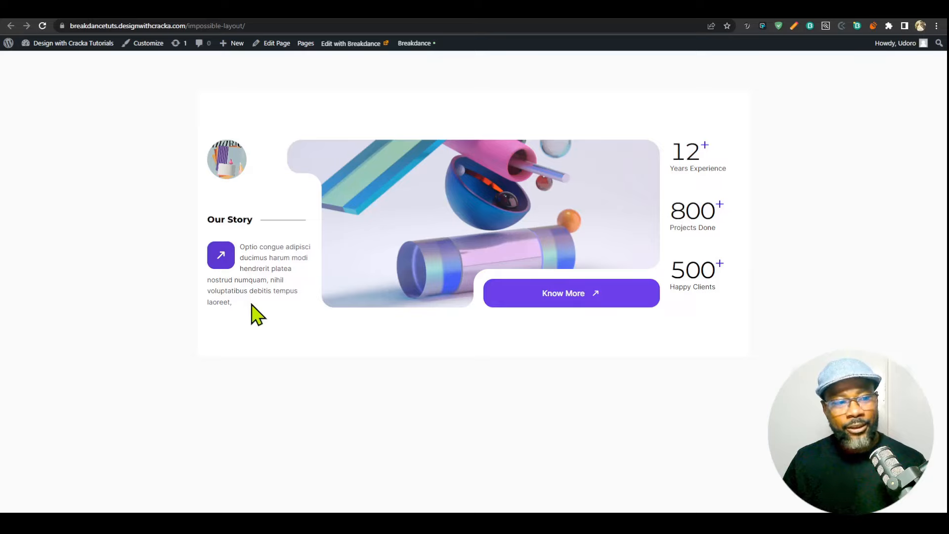
left_click_drag(250, 310, 216, 269)
left_click(283, 303)
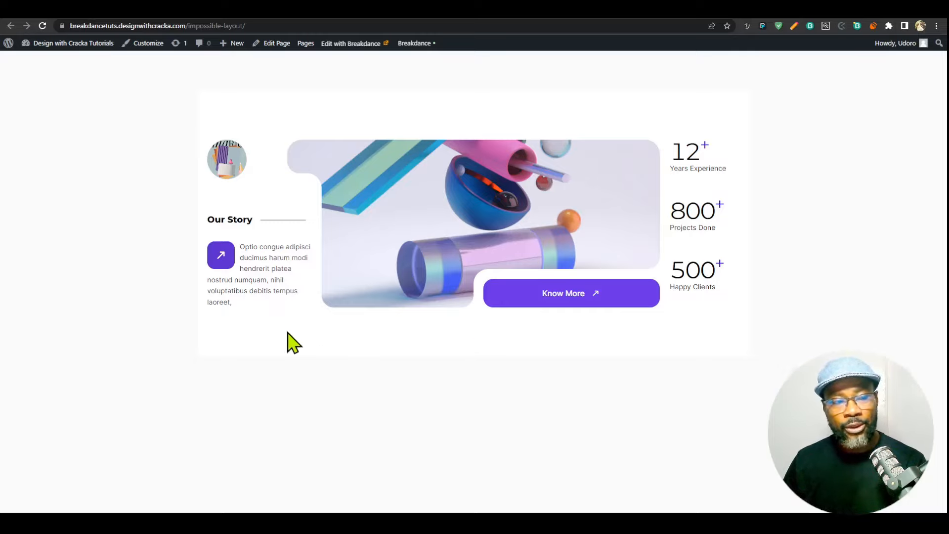
left_click_drag(250, 309, 233, 292)
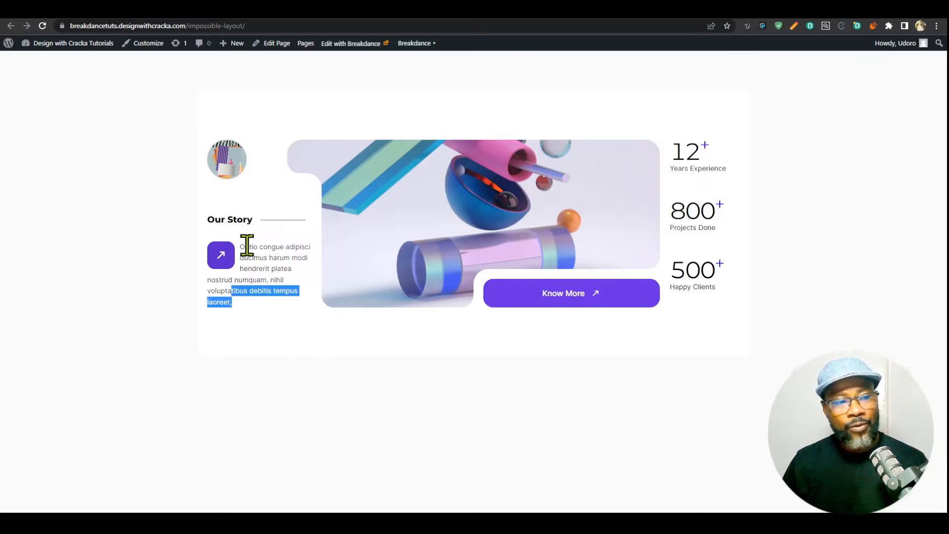
left_click(253, 291)
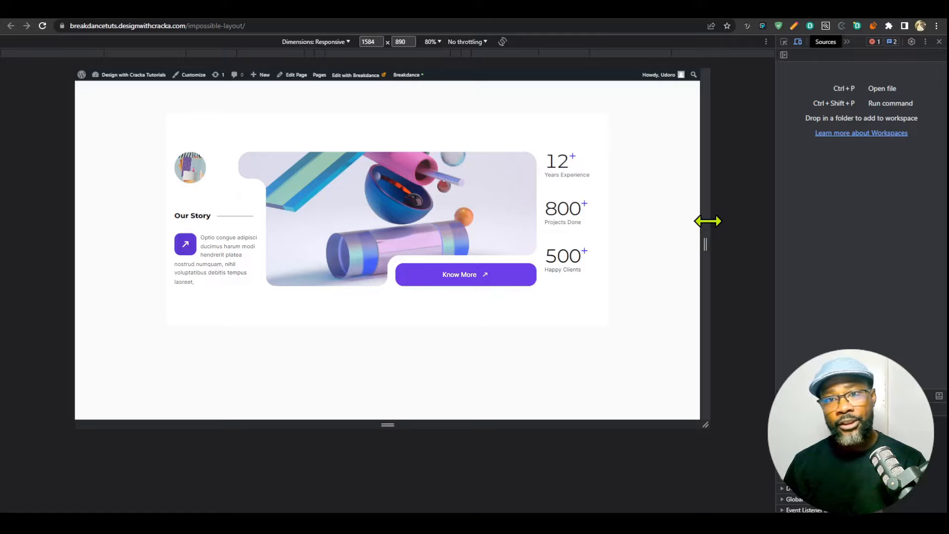
- Check the finished layout's responsiveness at preview widths of about 737 px and 570 px, widen it again, and close the developer tools
left_click_drag(708, 221, 542, 312)
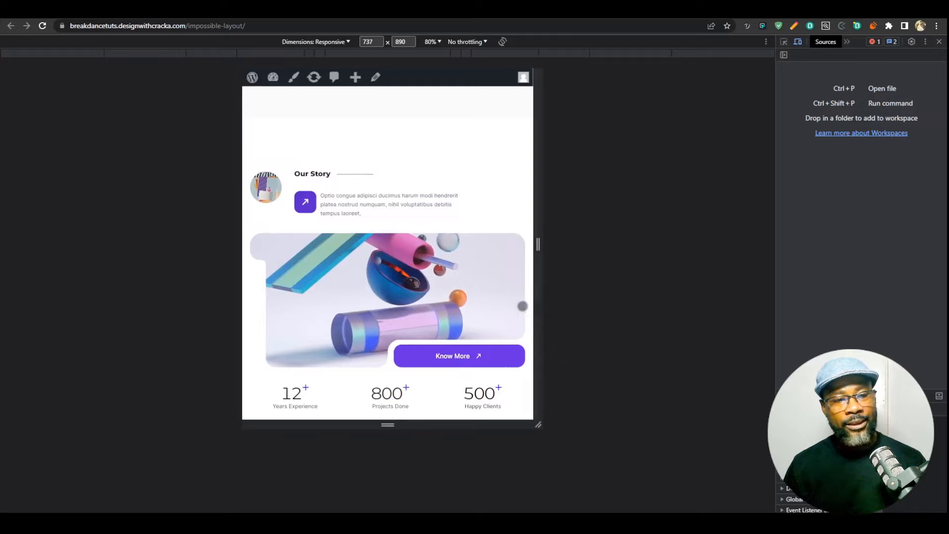
scroll(523, 306, "down", 1)
left_click_drag(542, 263, 504, 287)
scroll(465, 275, "down", 2)
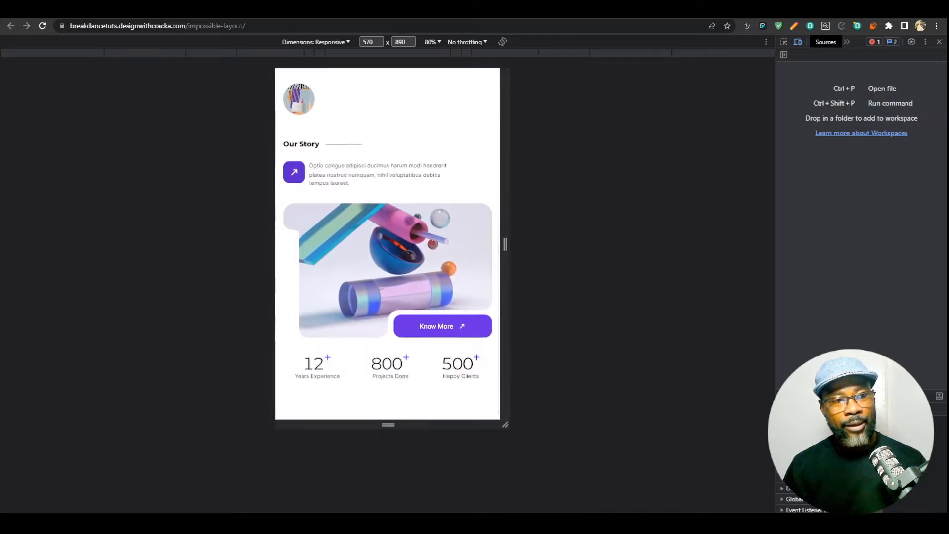
left_click_drag(508, 245, 714, 272)
scroll(449, 313, "down", 2)
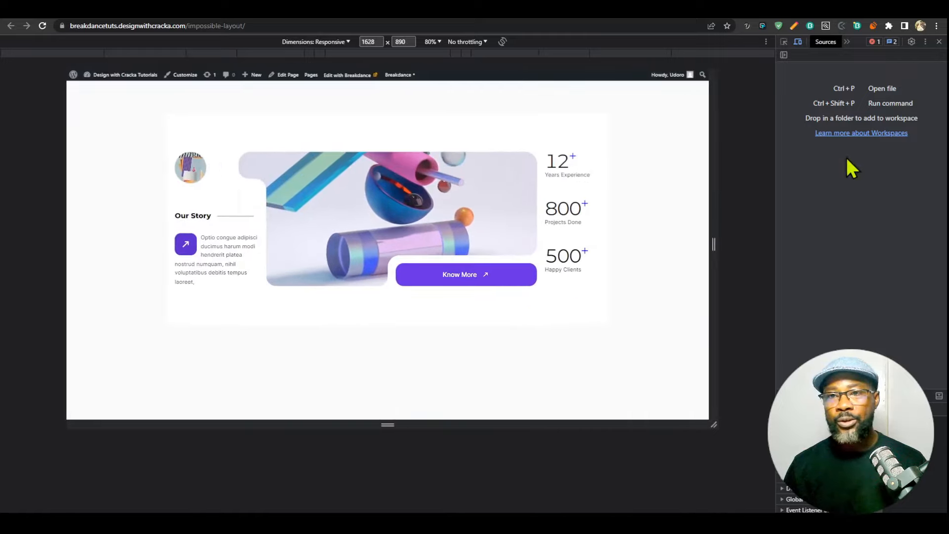
left_click(939, 41)
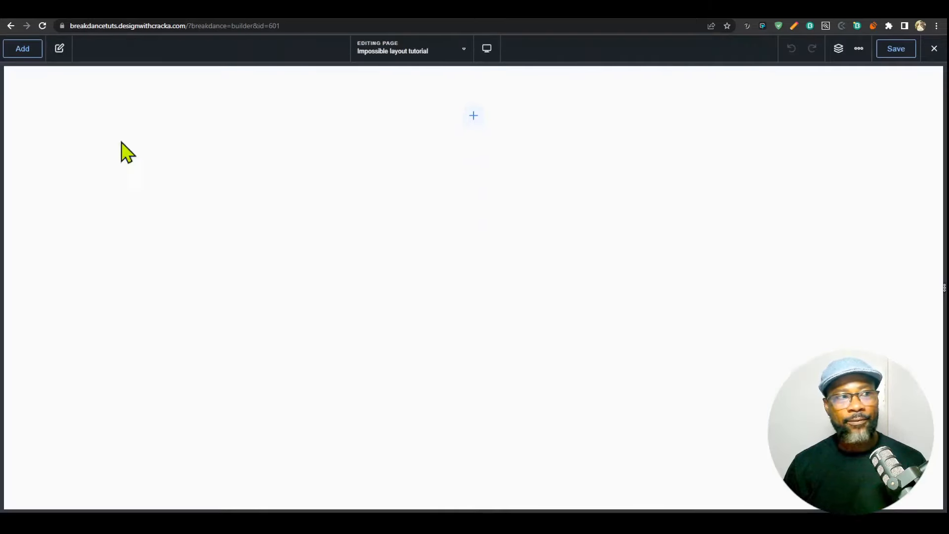
- Add a Columns element with three columns to the empty page
left_click(16, 51)
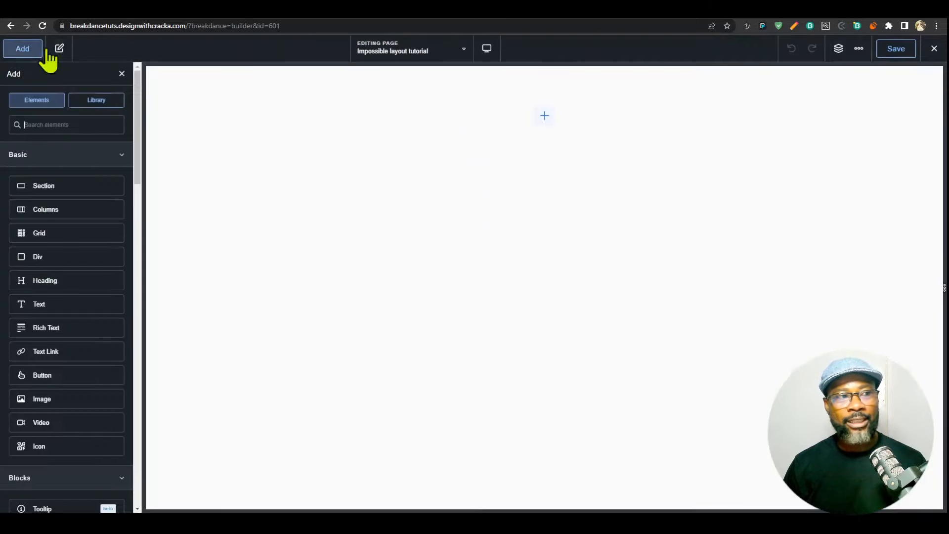
left_click(58, 213)
left_click(549, 215)
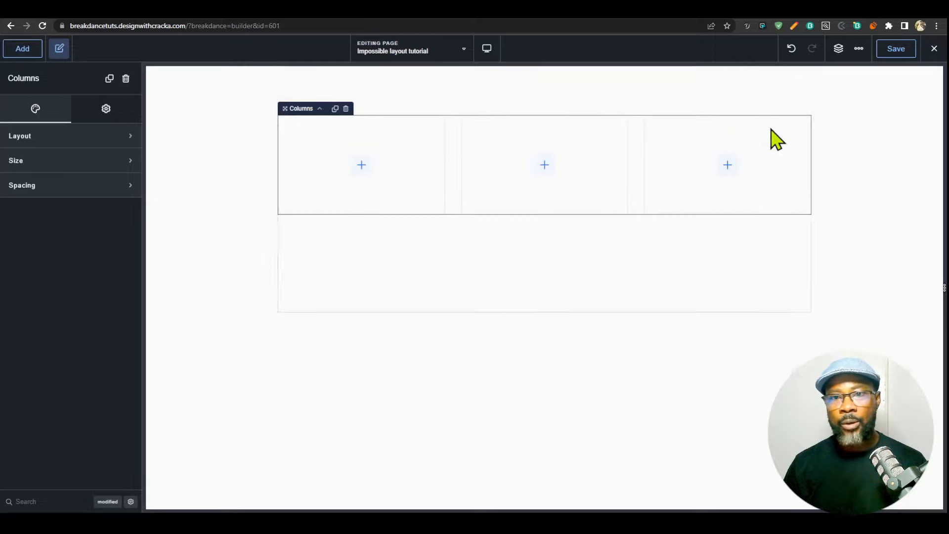
- Show the page structure and set the Columns element's column gap to 0 px
left_click(838, 48)
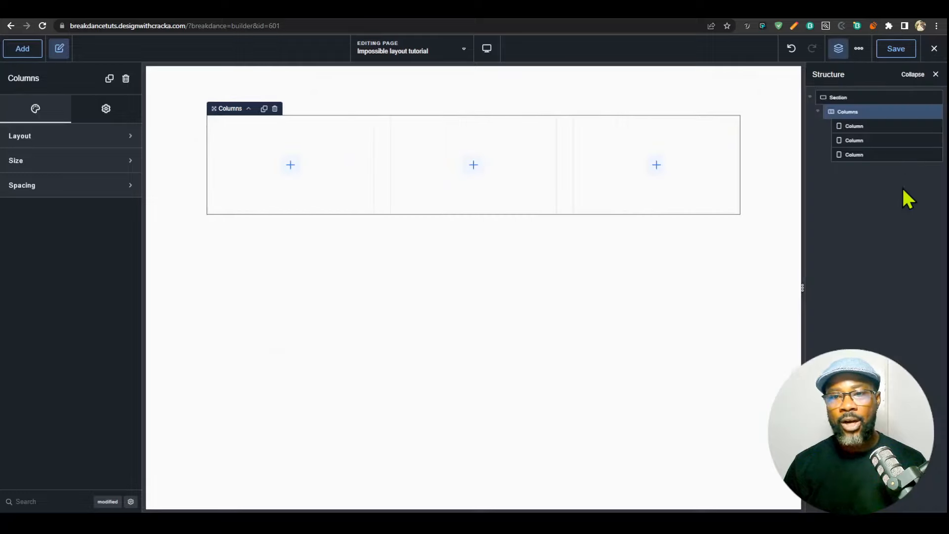
left_click(39, 147)
left_click(95, 137)
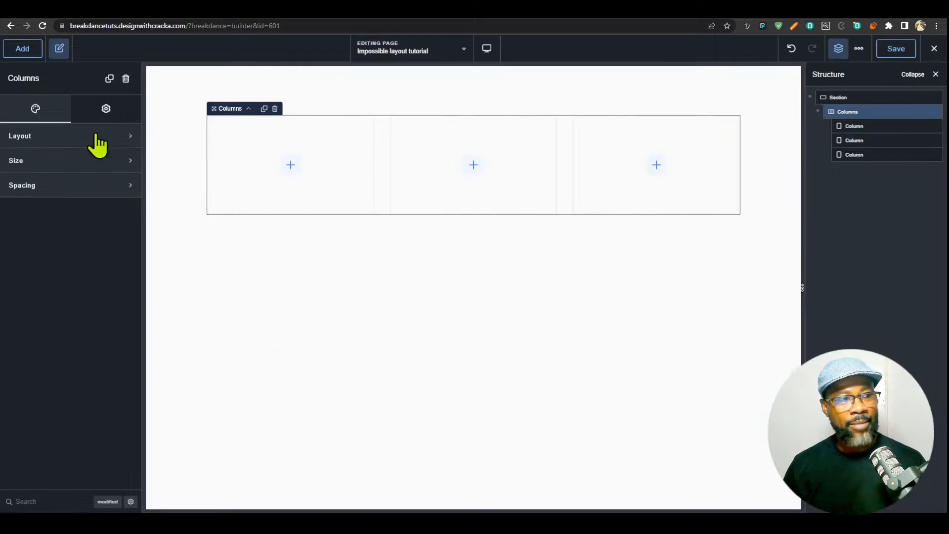
left_click(99, 198)
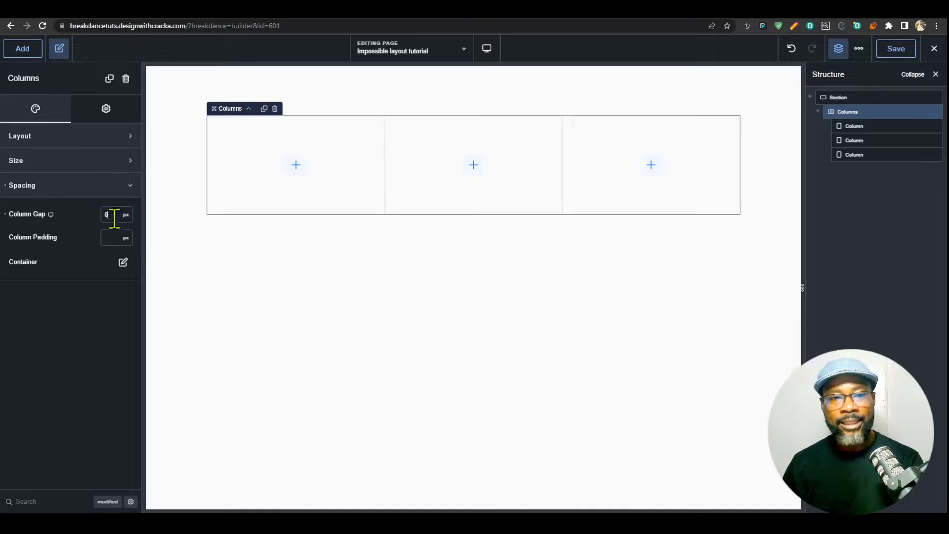
- Set the widths of the first, middle and last columns to 25%, 60% and 15%
left_click(222, 211)
left_click(91, 186)
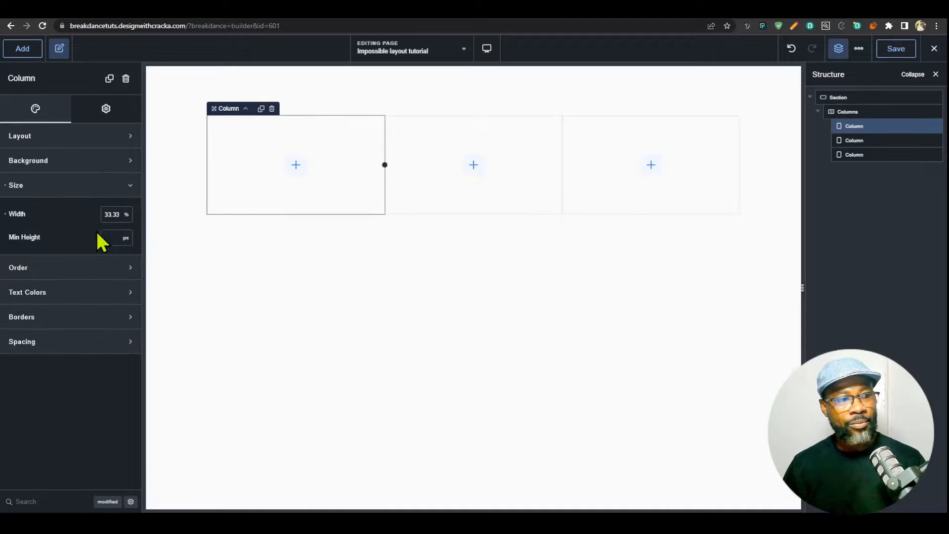
double_click(104, 214)
type("25")
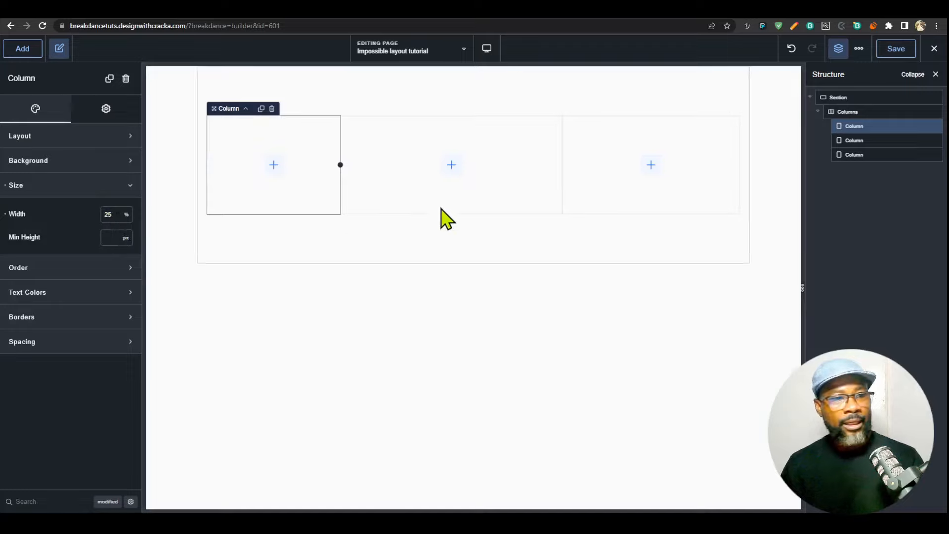
left_click(363, 207)
left_click(91, 185)
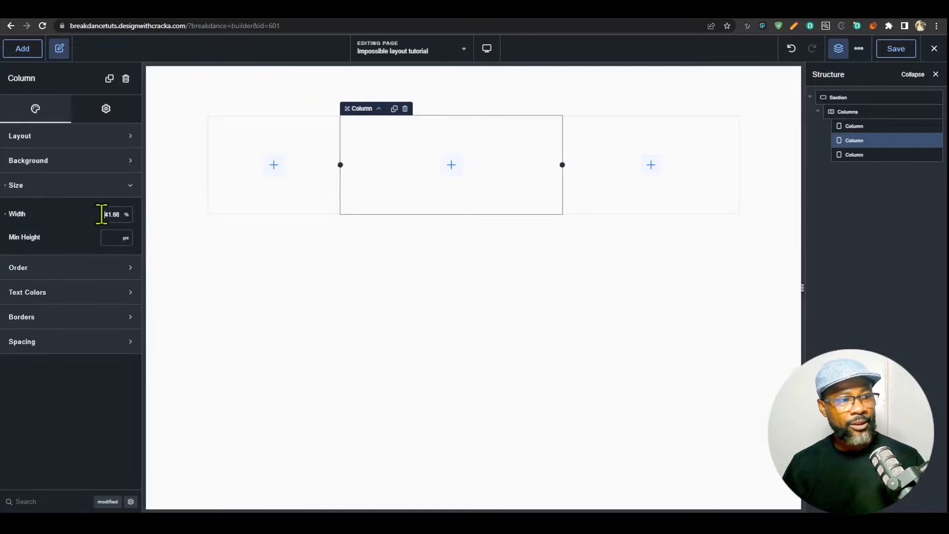
type("60")
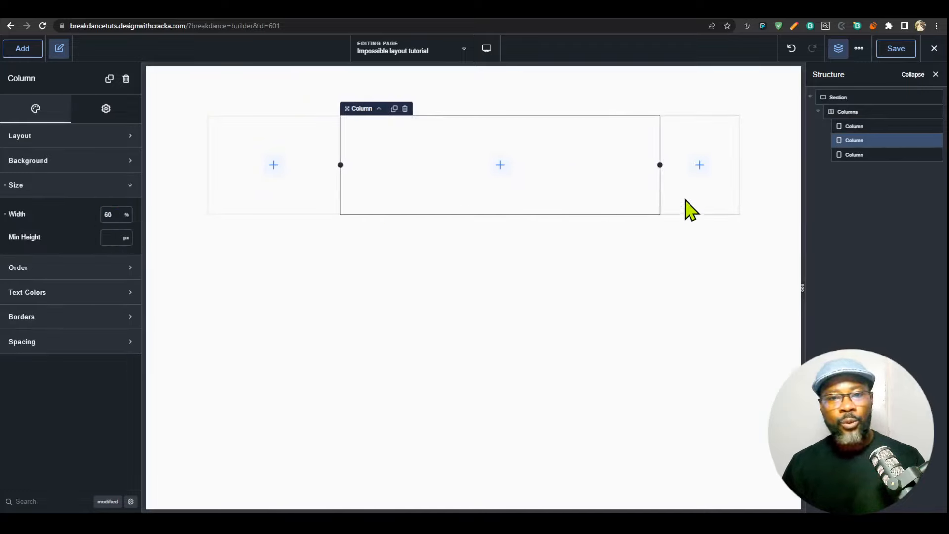
left_click(684, 212)
left_click(87, 186)
left_click(108, 215)
type("15")
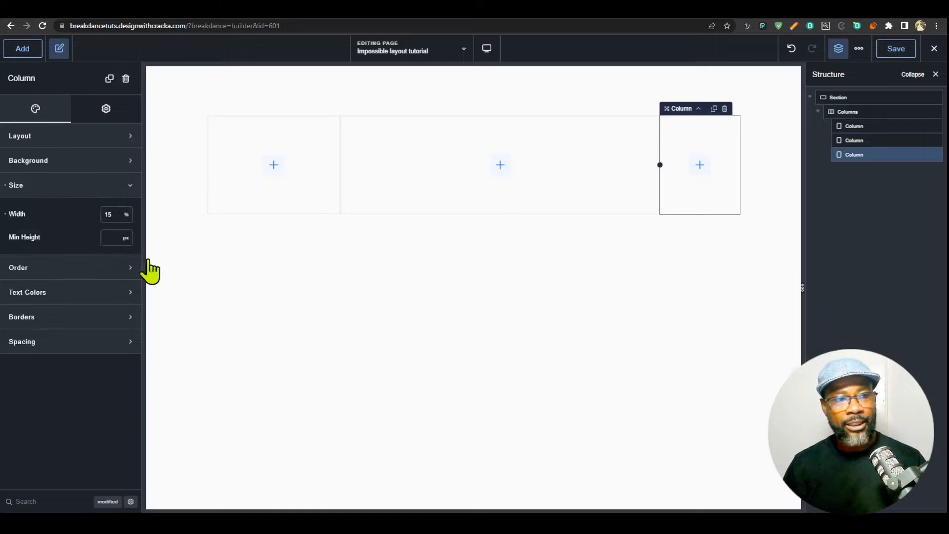
- Give the middle column a background image, using hero_image1.jpg from the media library
left_click(433, 202)
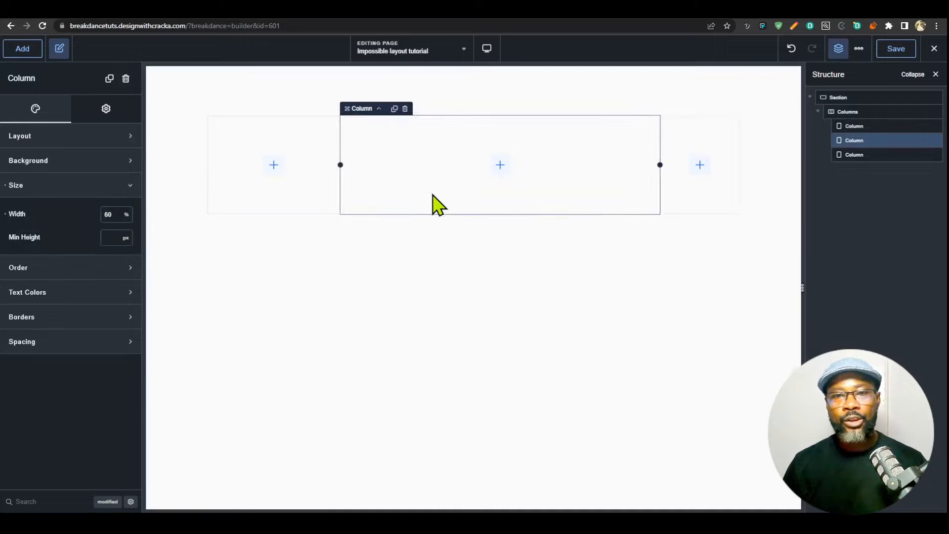
left_click(85, 161)
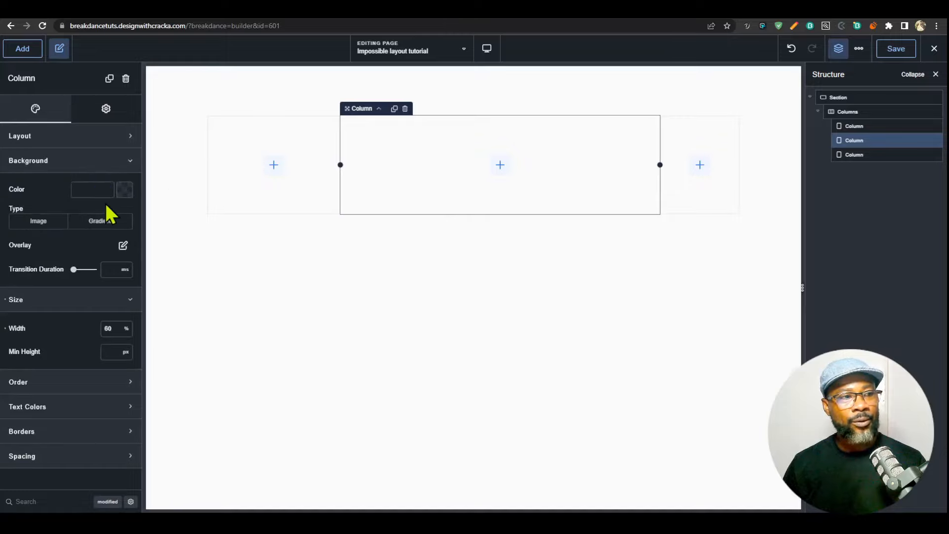
left_click(30, 223)
left_click(71, 278)
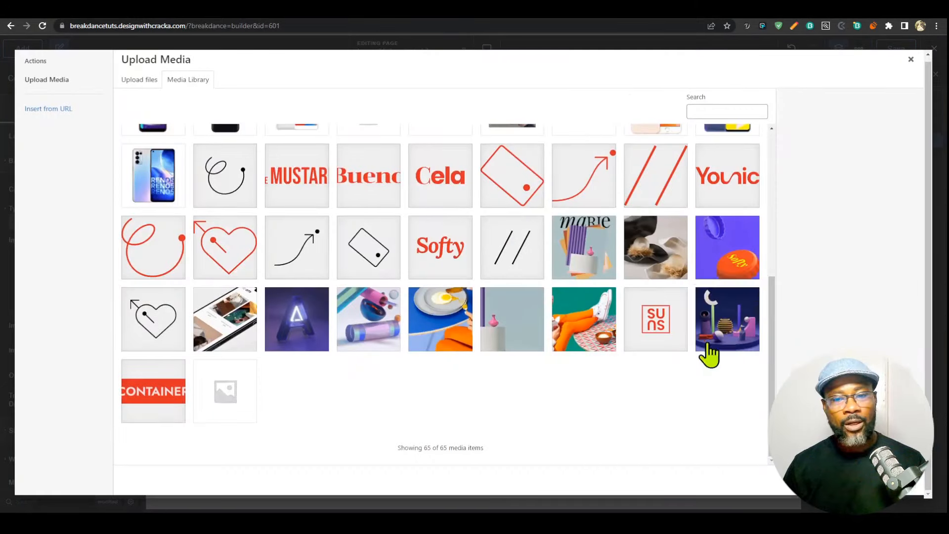
left_click(721, 341)
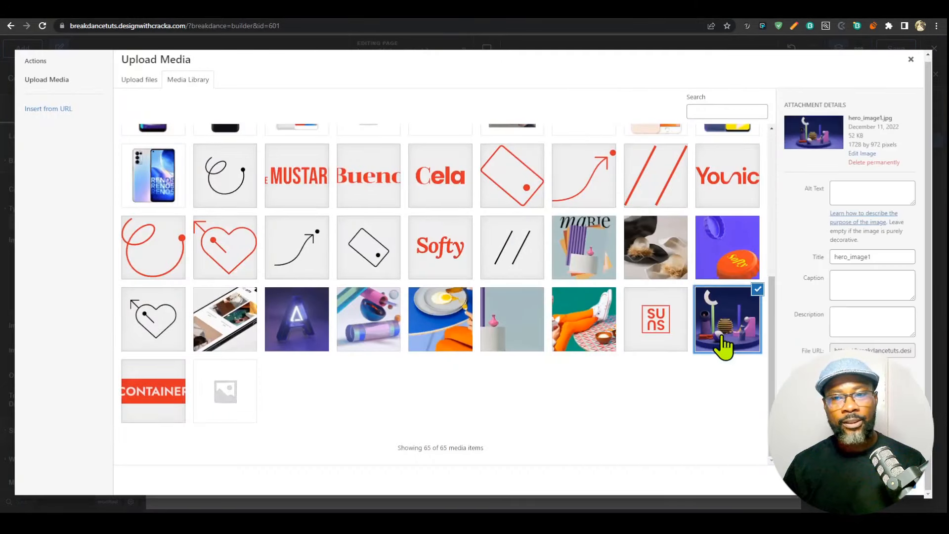
left_click(922, 500)
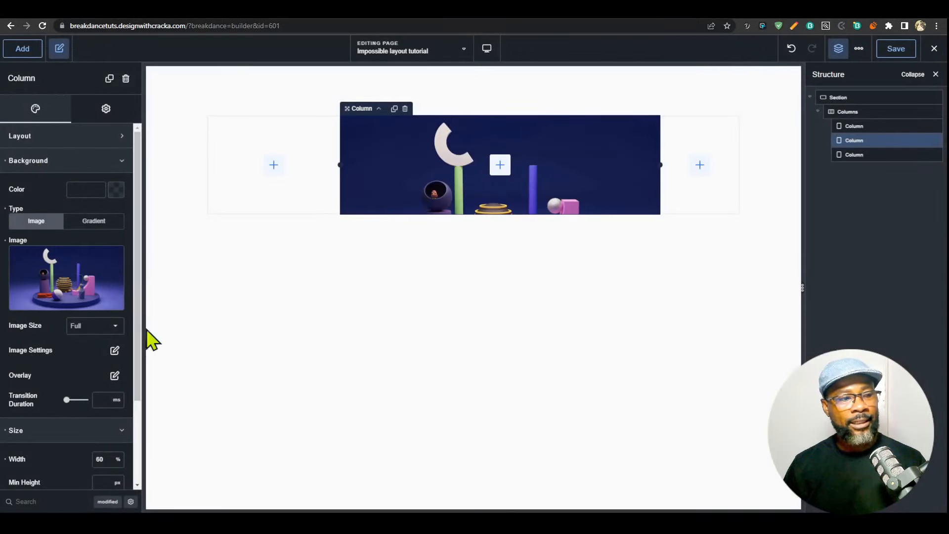
- Configure the middle column's background image with size cover, repeat set to repeat, and position center center
scroll(94, 327, "down", 2)
left_click(114, 252)
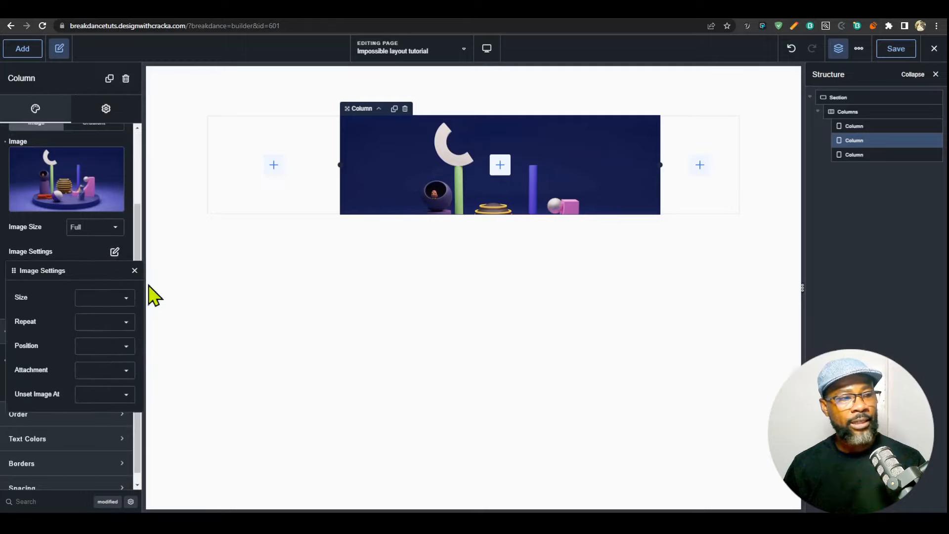
left_click(104, 298)
left_click(133, 302)
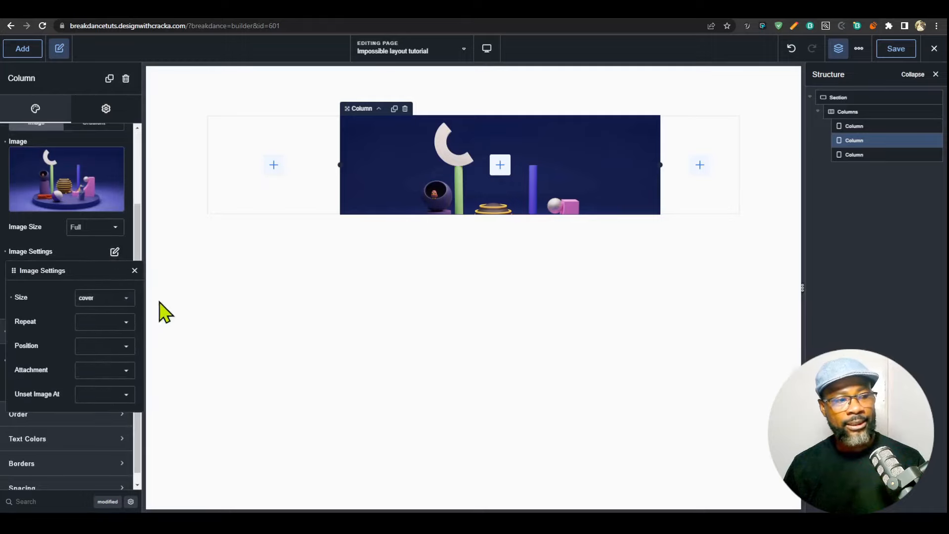
left_click(134, 322)
left_click(102, 327)
left_click(133, 347)
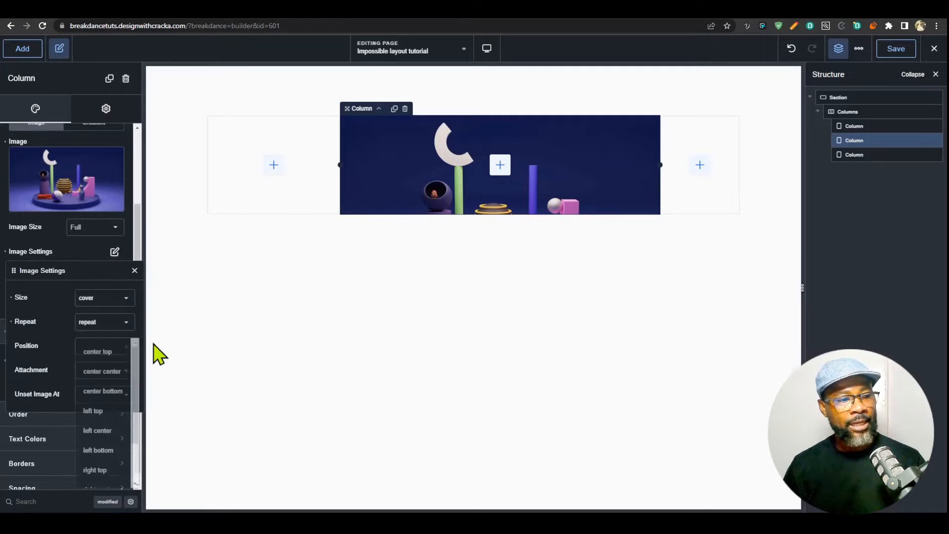
left_click(104, 373)
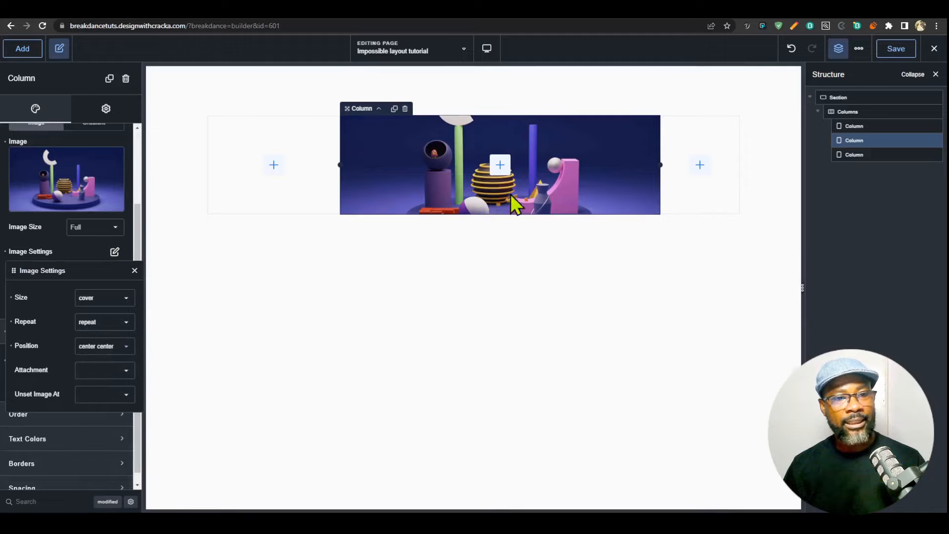
- Set the middle column's minimum height to 340 px
scroll(55, 213, "up", 2)
left_click(67, 164)
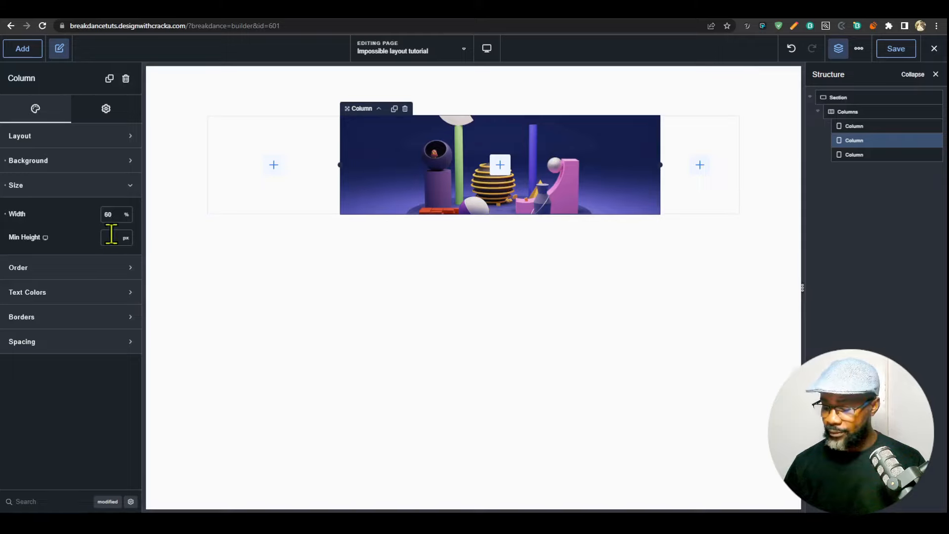
type("0")
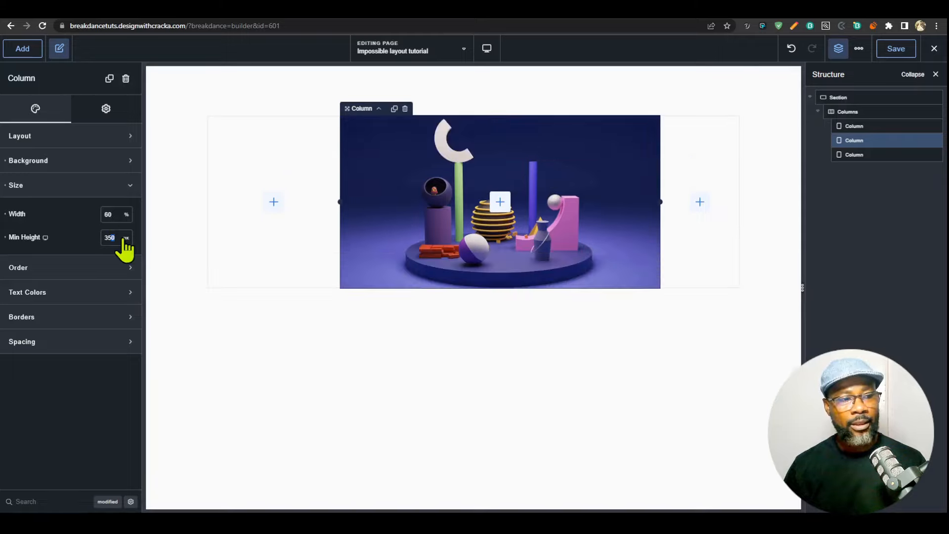
key("BackSpace")
key("BackSpace")
type("40")
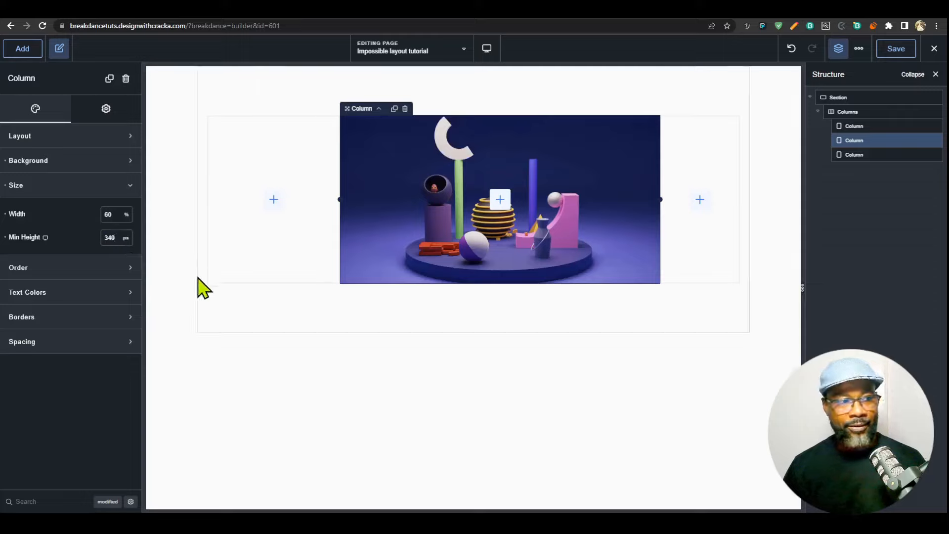
- Preview the page at the Tablet Portrait and Phone Landscape breakpoints, and return to the Desktop view
left_click(487, 48)
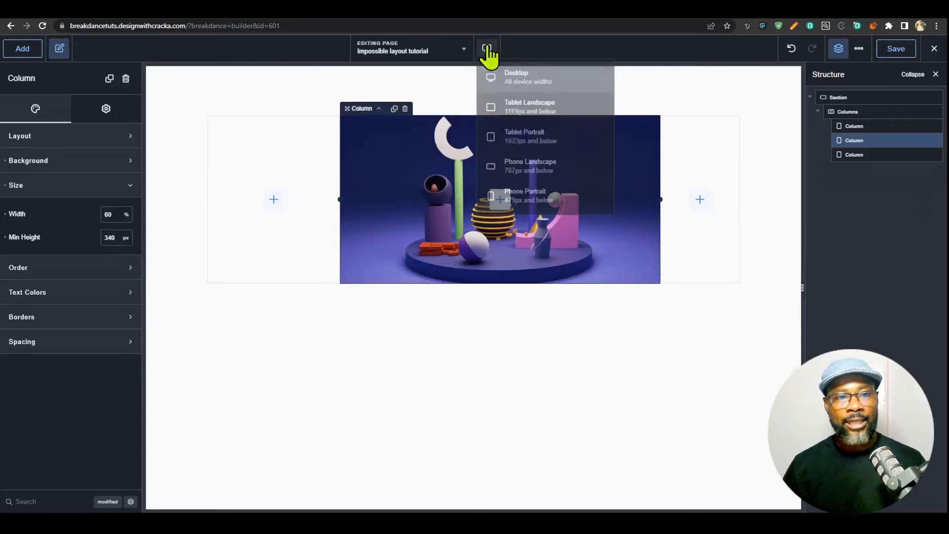
left_click(518, 133)
left_click(486, 50)
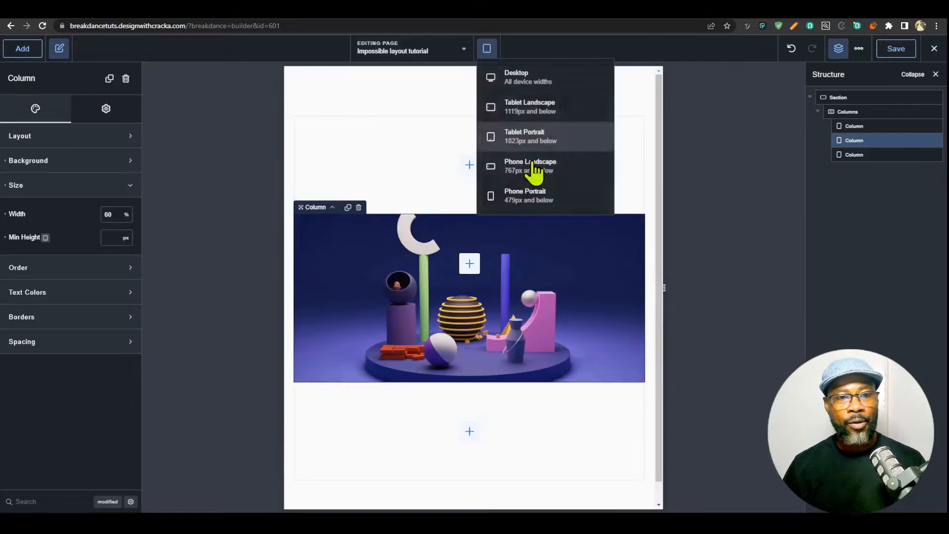
left_click(546, 173)
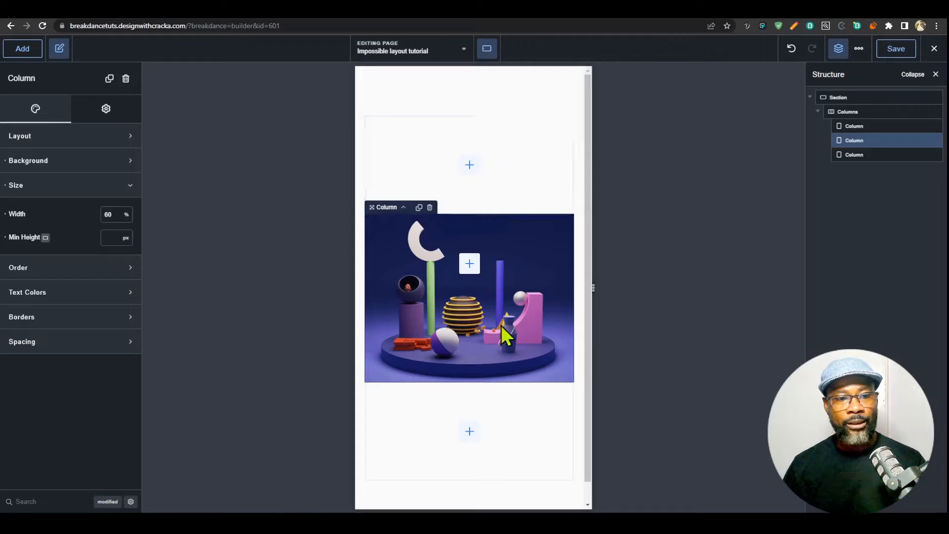
left_click(487, 48)
left_click(548, 83)
- Round the middle column's corners with a border radius of 30 px
left_click(111, 317)
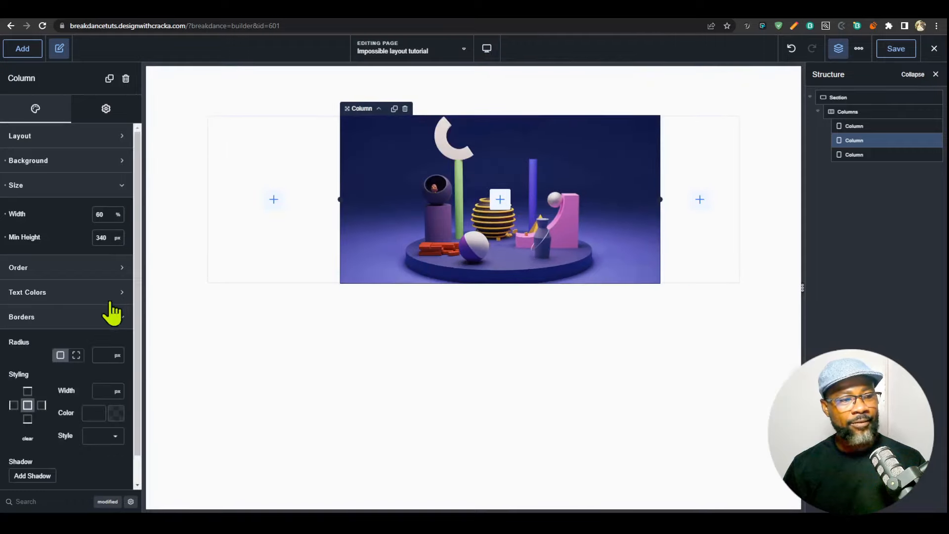
scroll(123, 309, "down", 1)
left_click(103, 328)
type("3")
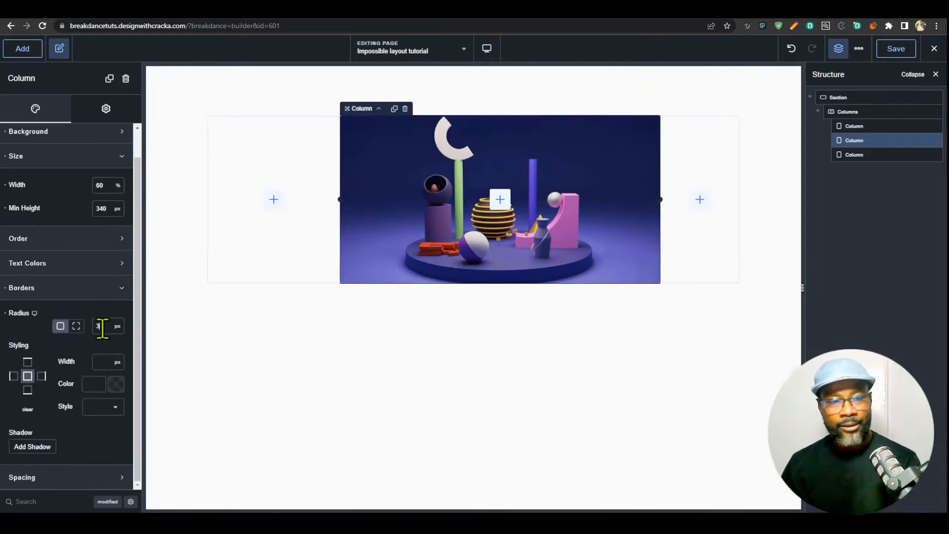
type("0")
left_click(91, 290)
left_click(82, 182)
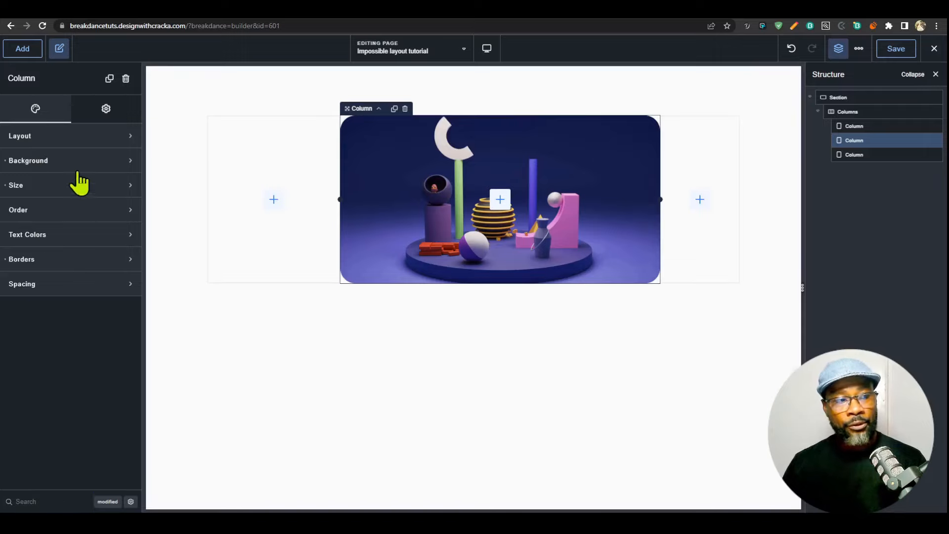
- Set the middle column's wrapper position to relative
left_click(106, 110)
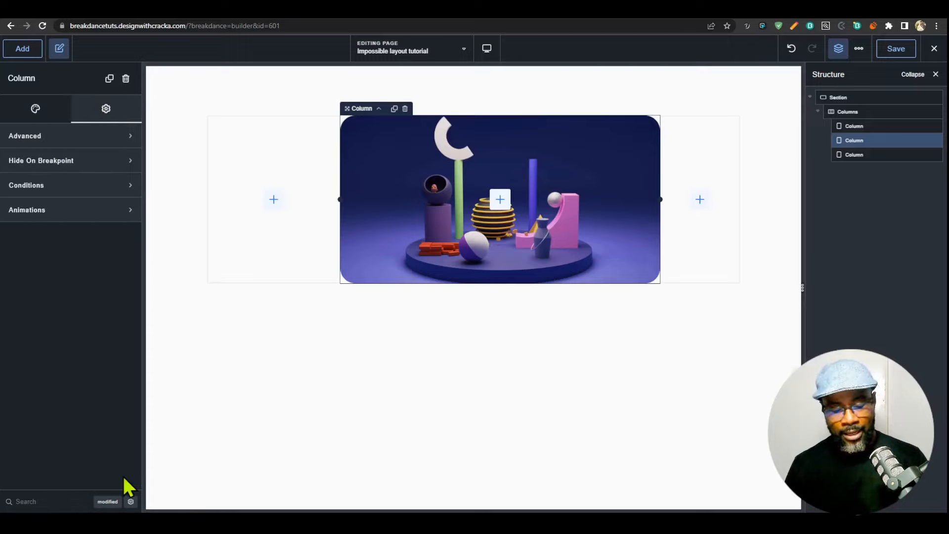
type("pos")
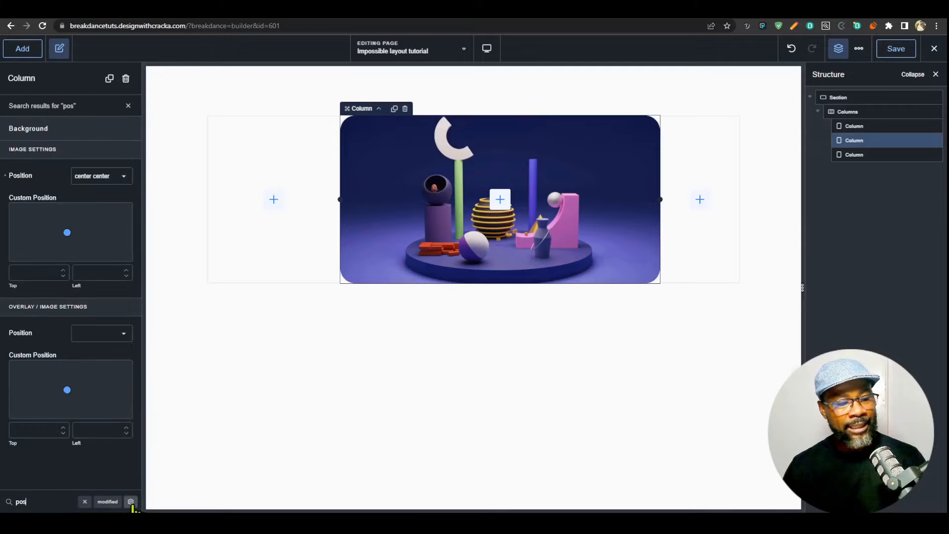
left_click(132, 505)
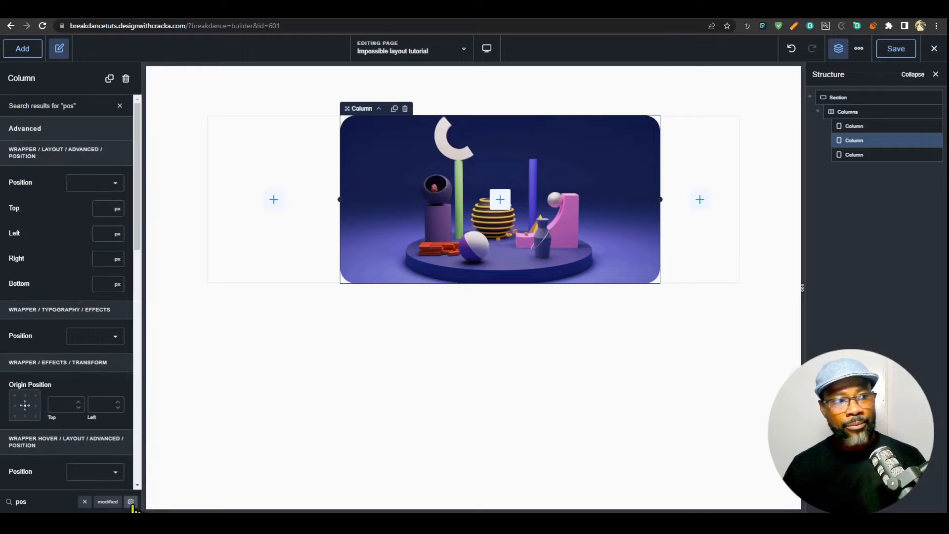
left_click(104, 186)
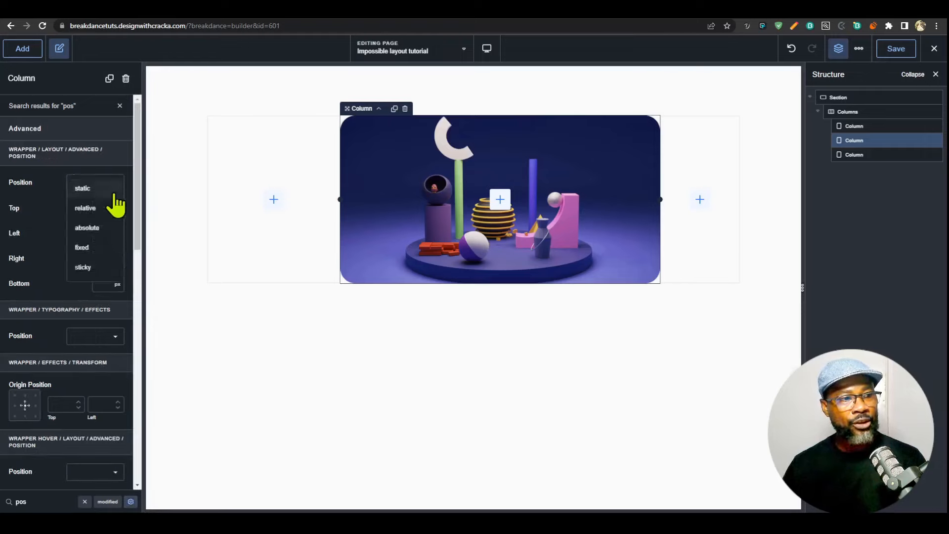
left_click(113, 206)
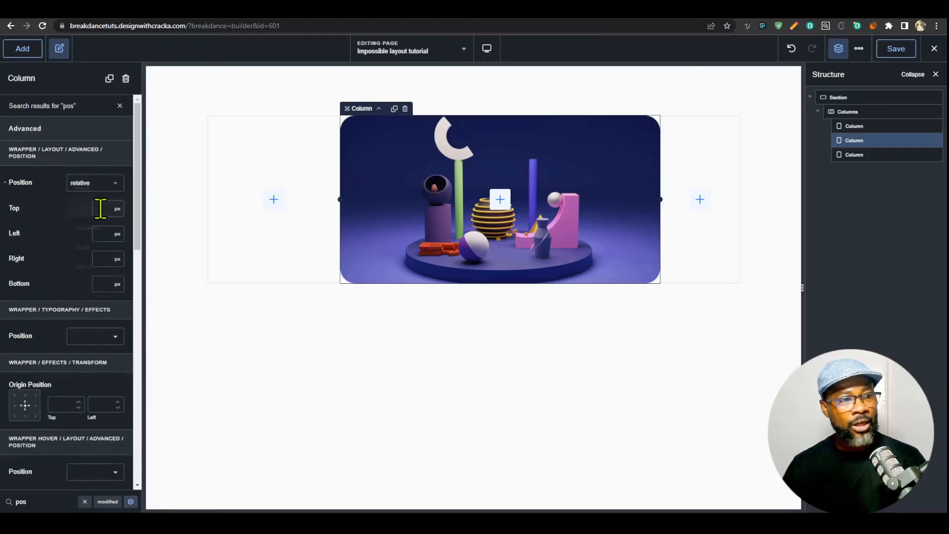
left_click(120, 106)
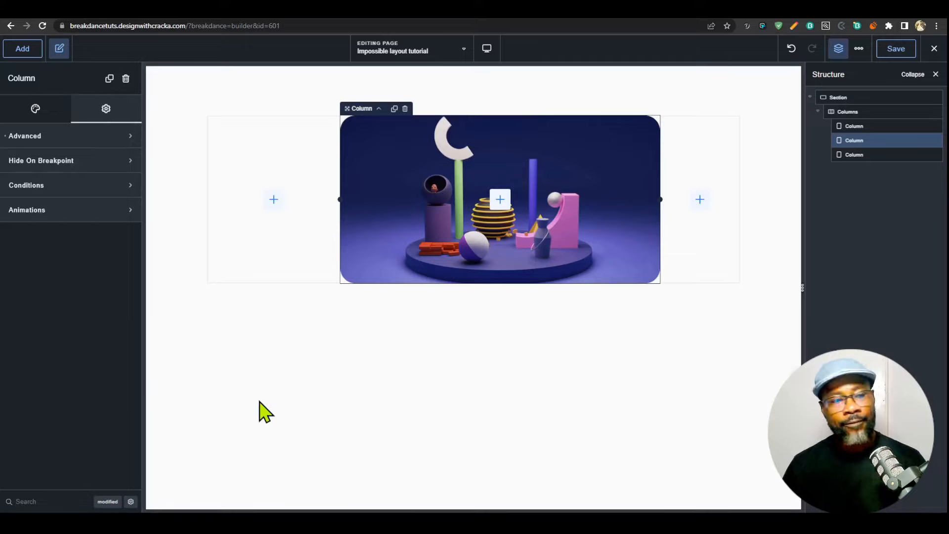
- Add a wrapper transition with a duration of 400 ms to the middle column
left_click(71, 502)
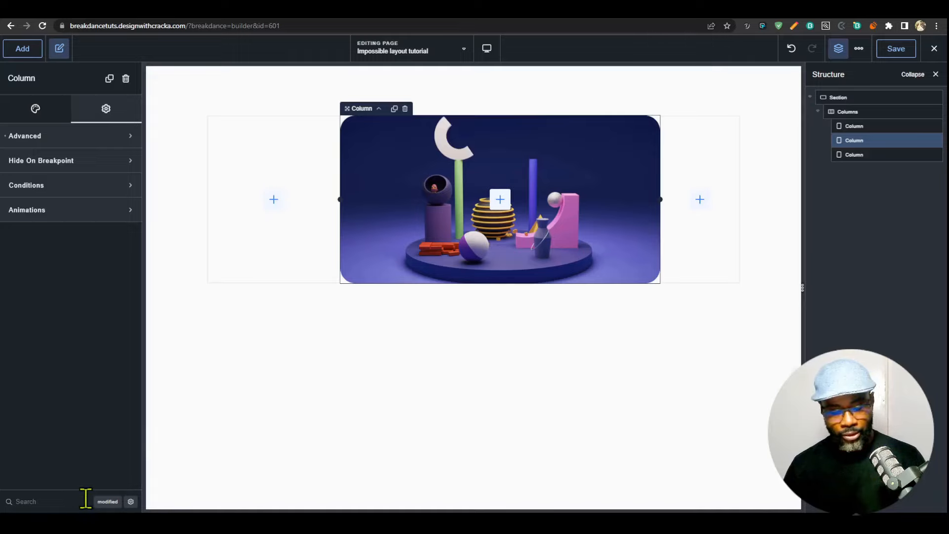
type("trasn")
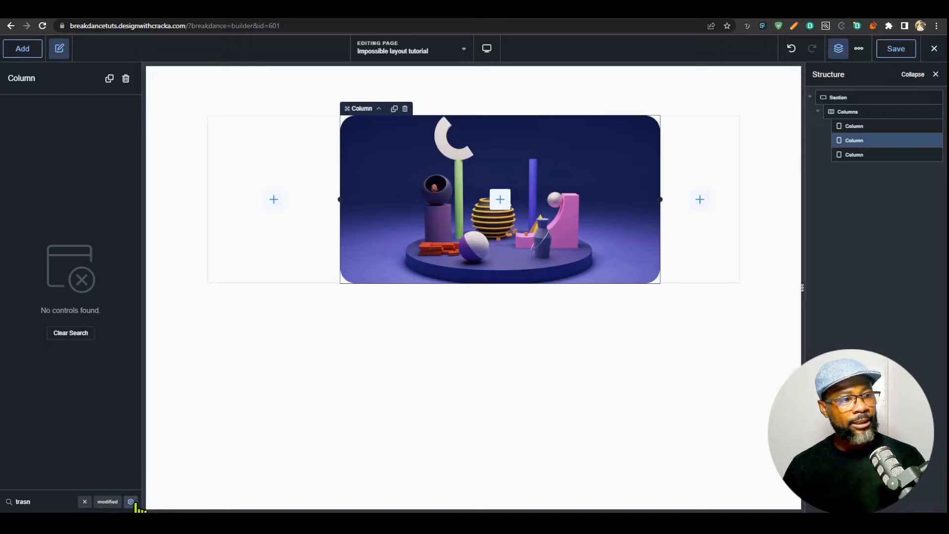
key("BackSpace")
type("ms")
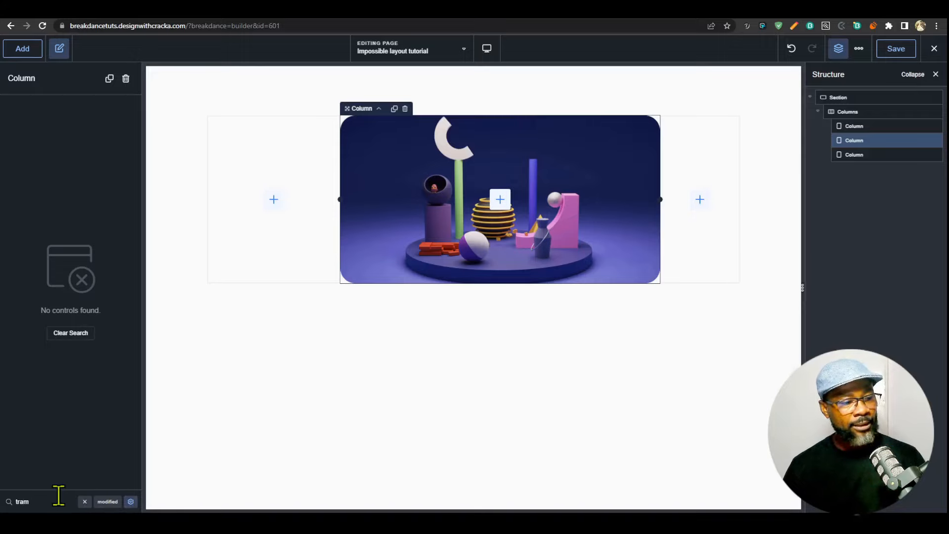
key("BackSpace")
type("ns")
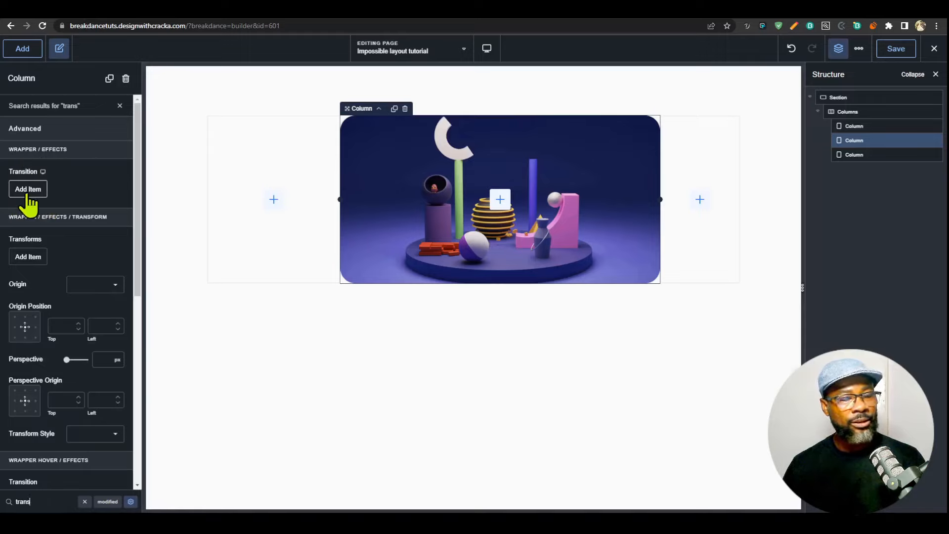
left_click(27, 190)
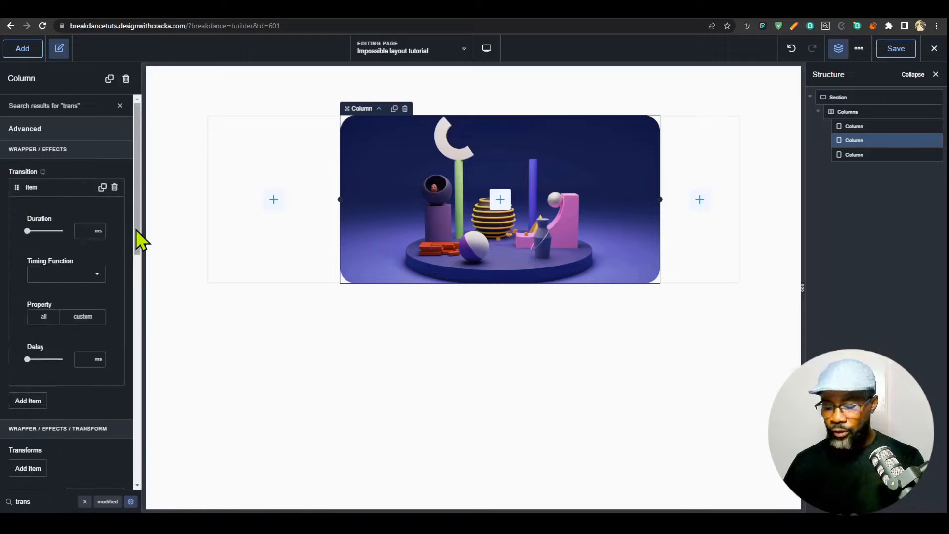
type("400")
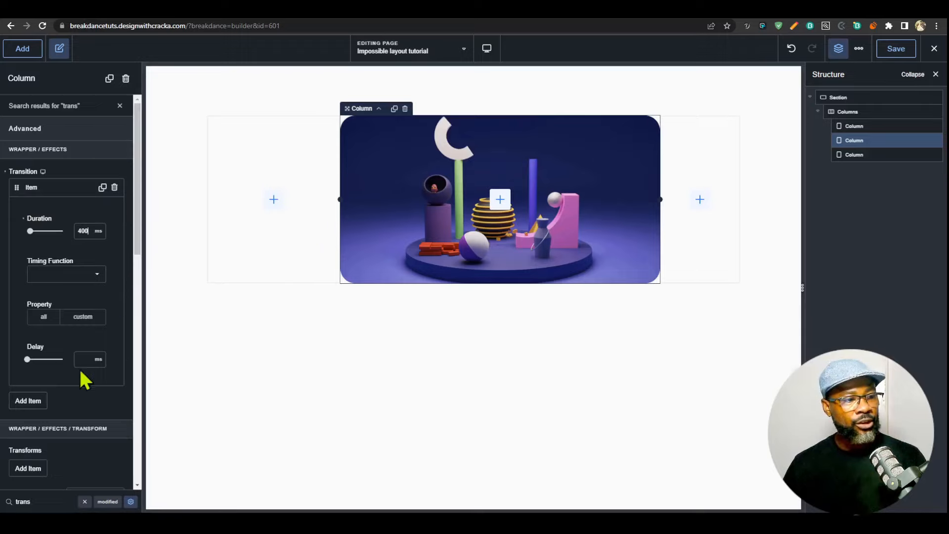
left_click(119, 105)
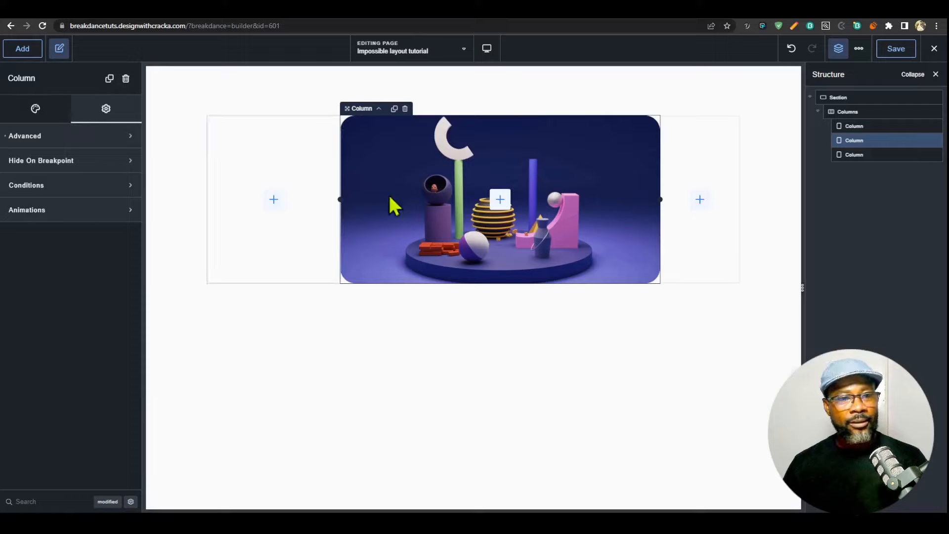
- Add a Div inside the middle column and give it a white background color
left_click(20, 48)
left_click(94, 280)
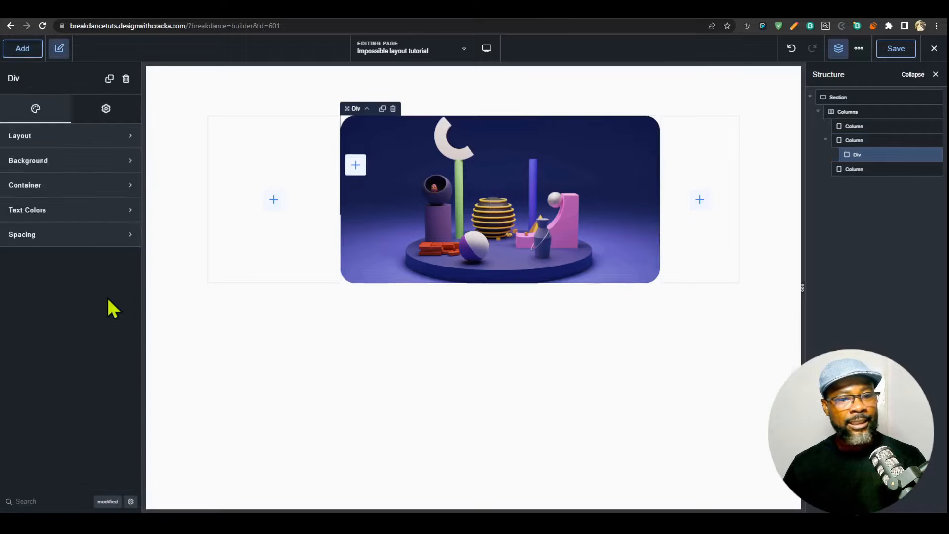
left_click(119, 164)
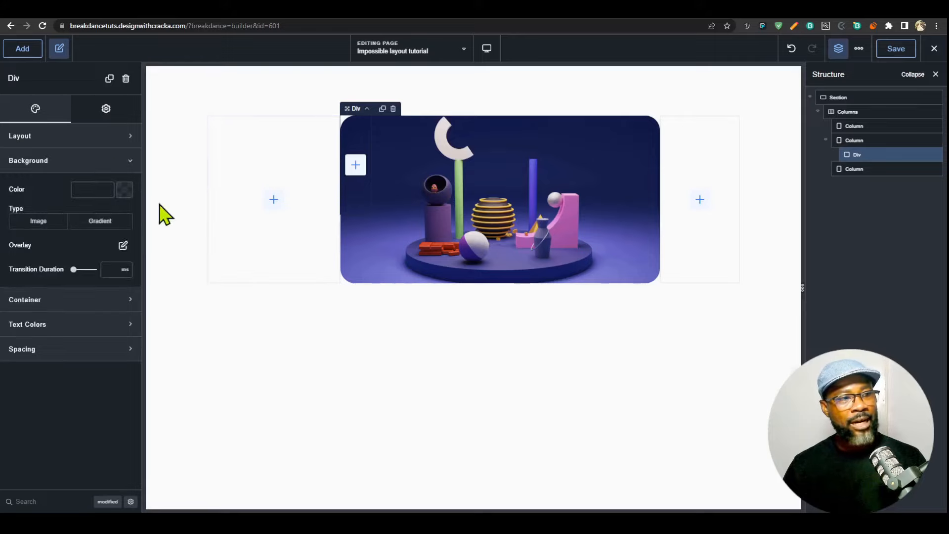
left_click(125, 191)
left_click_drag(5, 236, 6, 217)
left_click(43, 162)
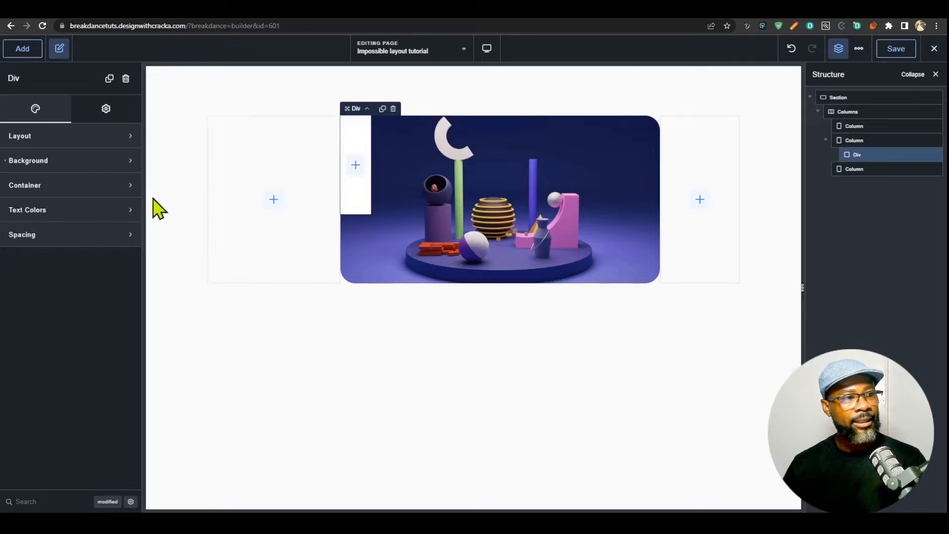
- Set the Div's width to 50% and minimum height to 70 px, and add a Button element inside it
left_click(61, 185)
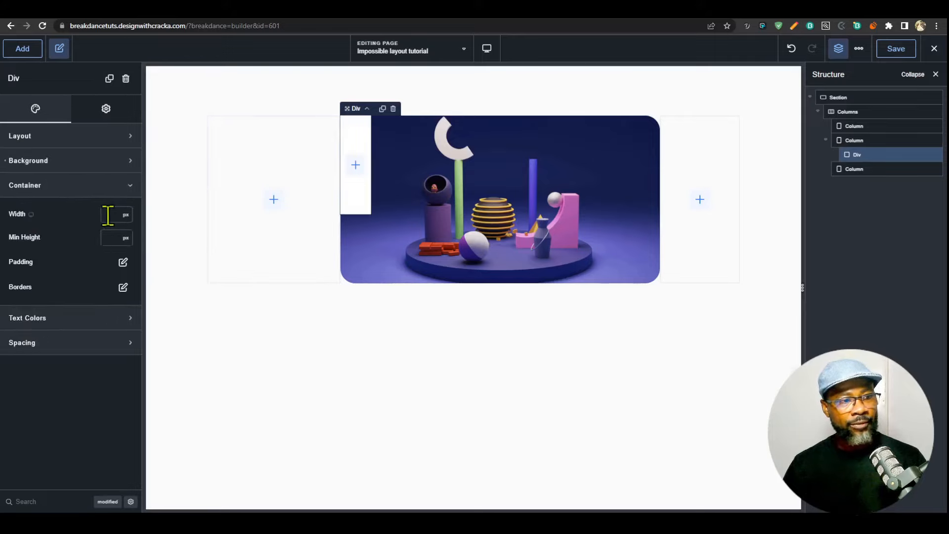
type("50%")
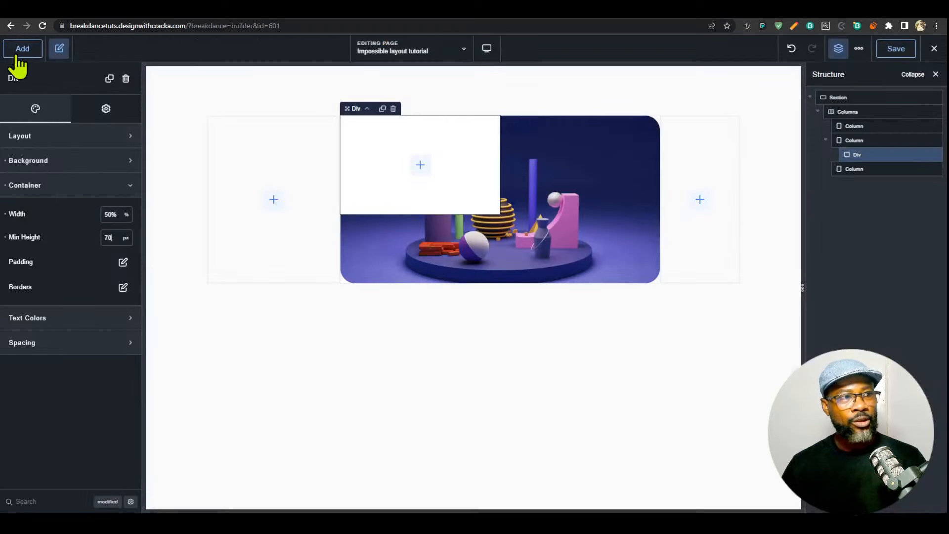
left_click(20, 54)
type("butt")
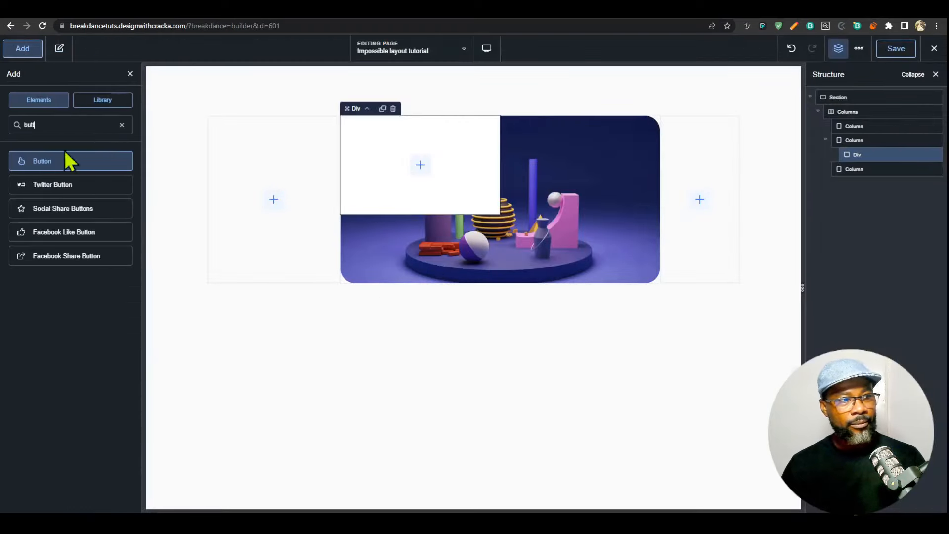
left_click(62, 157)
- Align the Div's content to the right horizontally and to the bottom vertically
left_click(866, 154)
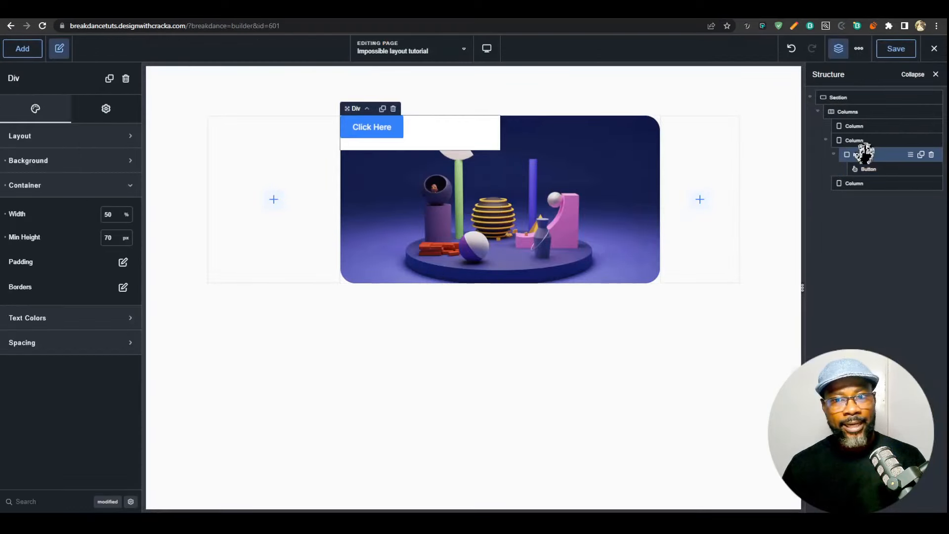
left_click(88, 122)
left_click(55, 113)
left_click(64, 139)
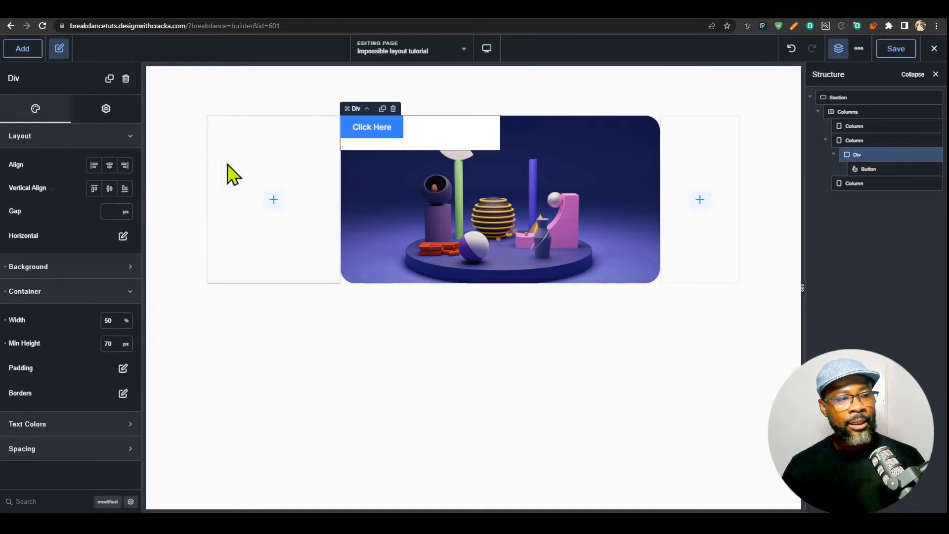
left_click(125, 188)
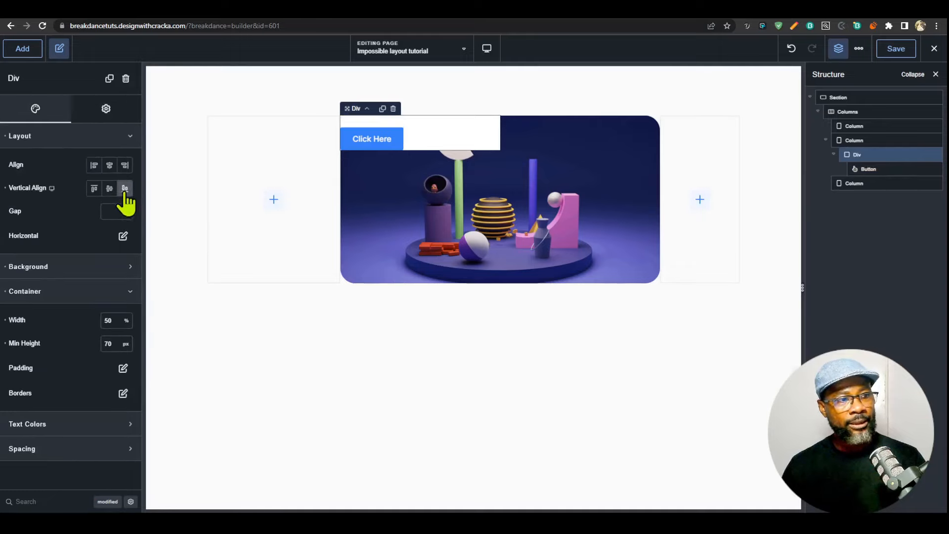
left_click(109, 166)
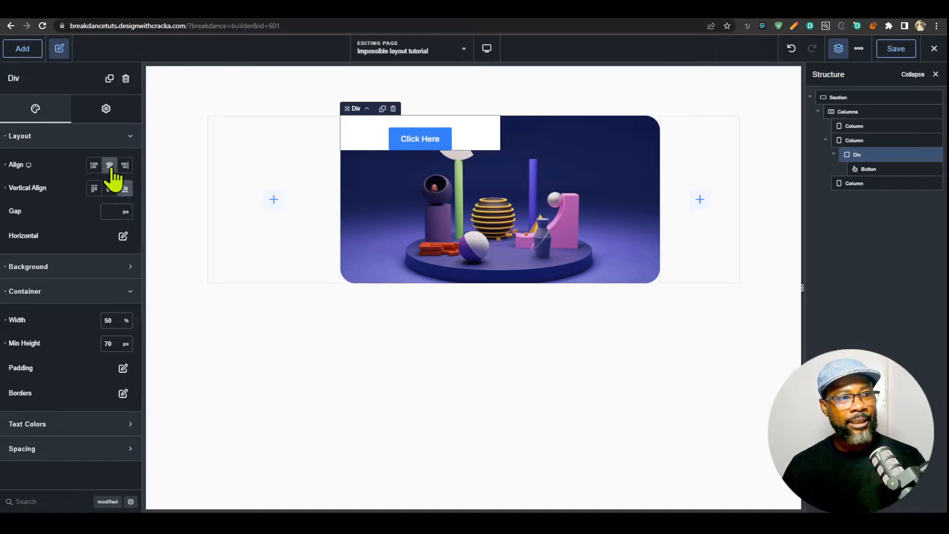
left_click(125, 166)
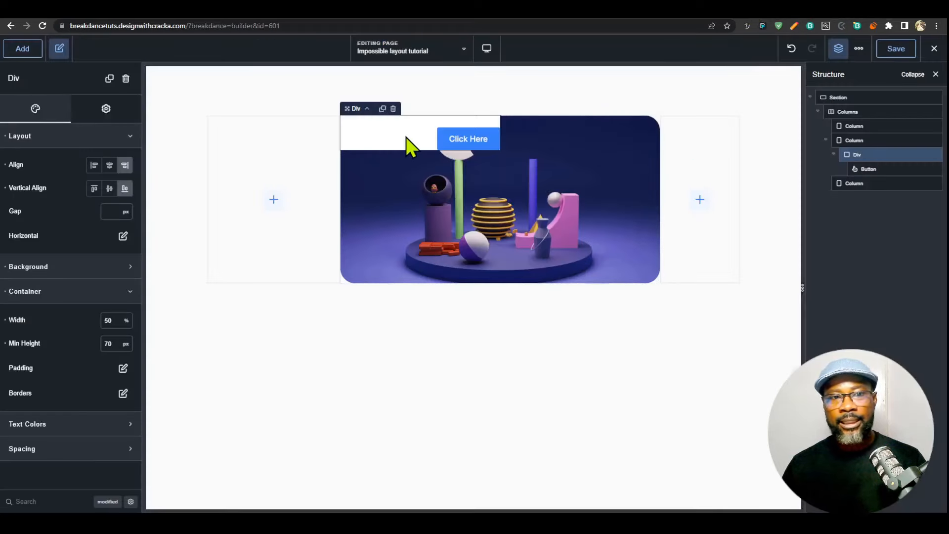
- Give the Div container 20 px of padding on the top and left sides
left_click(51, 458)
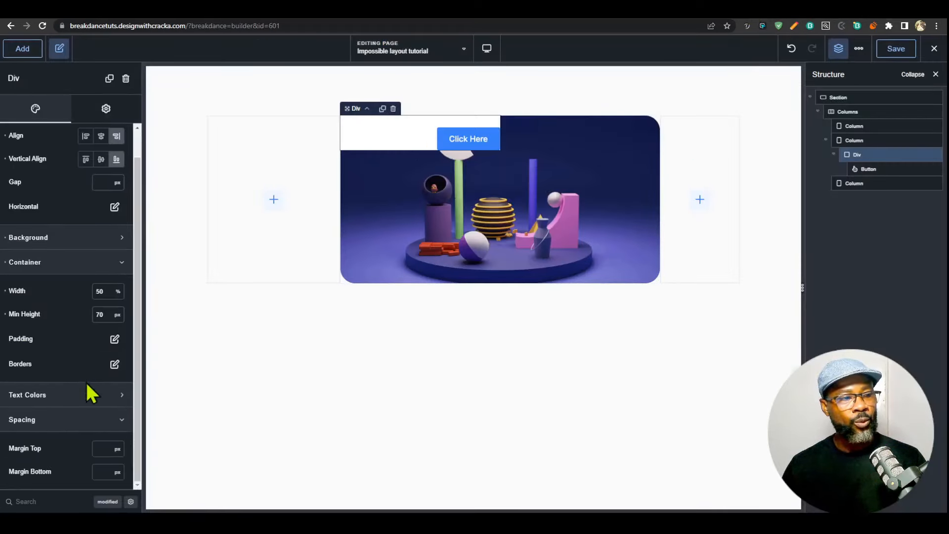
left_click(114, 339)
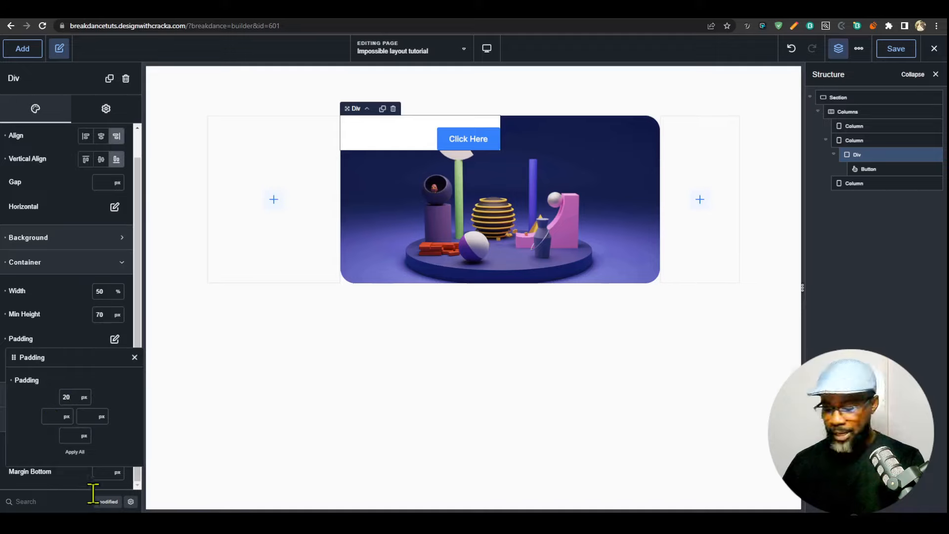
type("20")
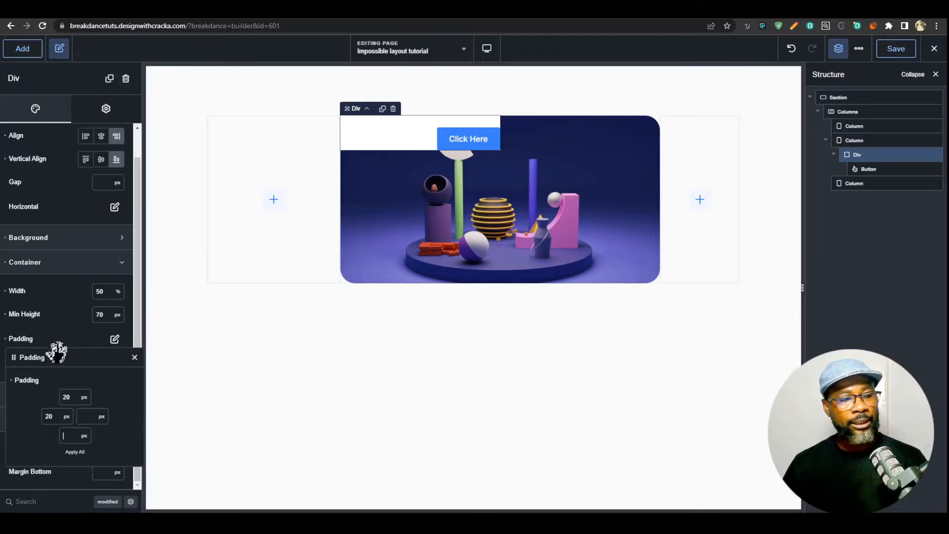
- Set the Div's position to absolute with right 0 and bottom 0 so it sits in the image's lower-right corner
type("pos")
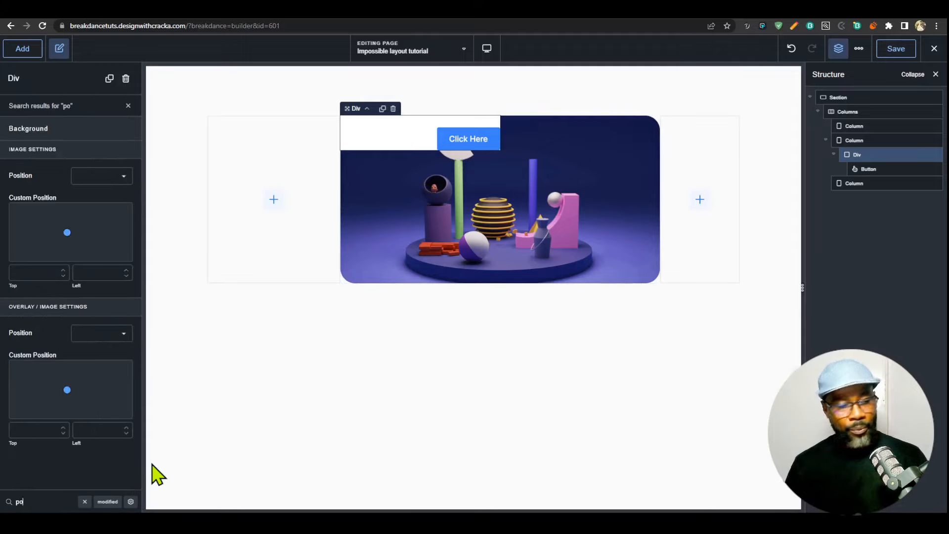
left_click(130, 504)
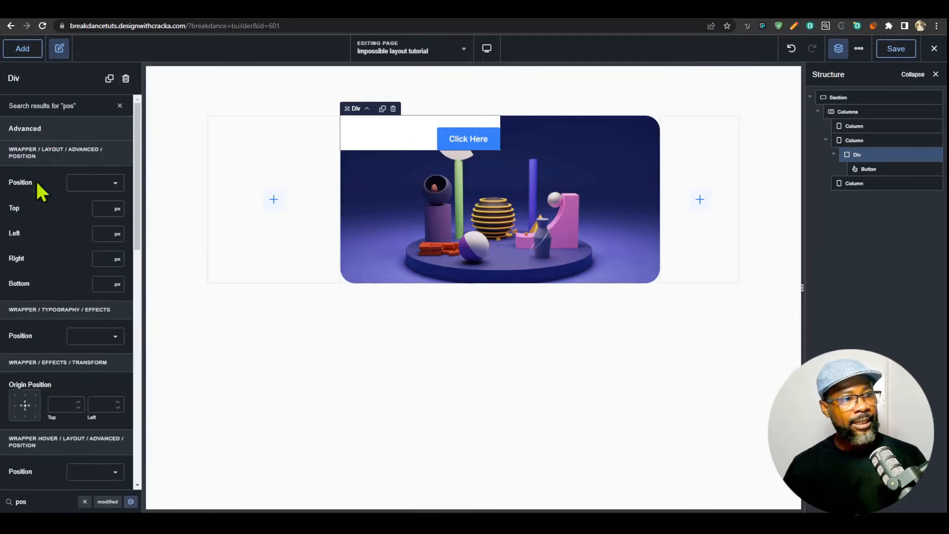
left_click(119, 184)
left_click(99, 227)
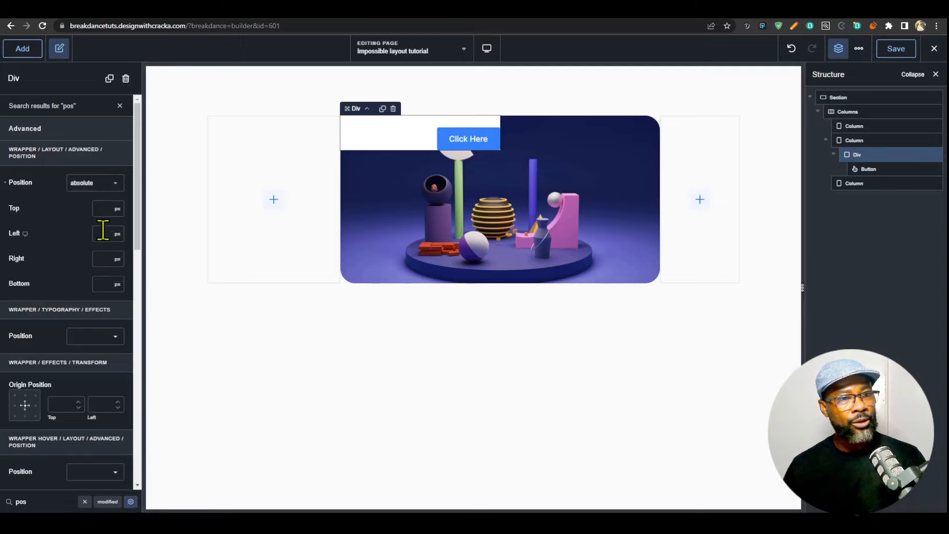
left_click(101, 260)
type("0")
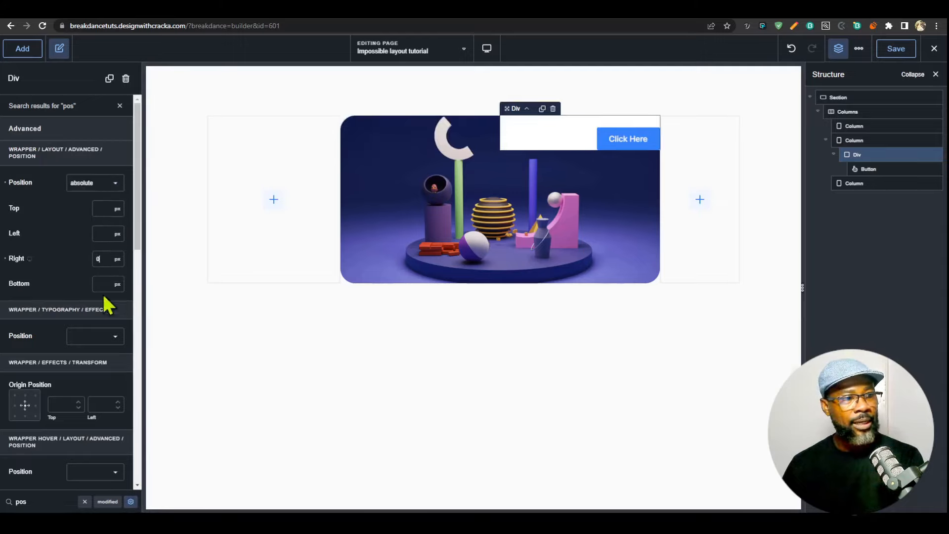
type("0")
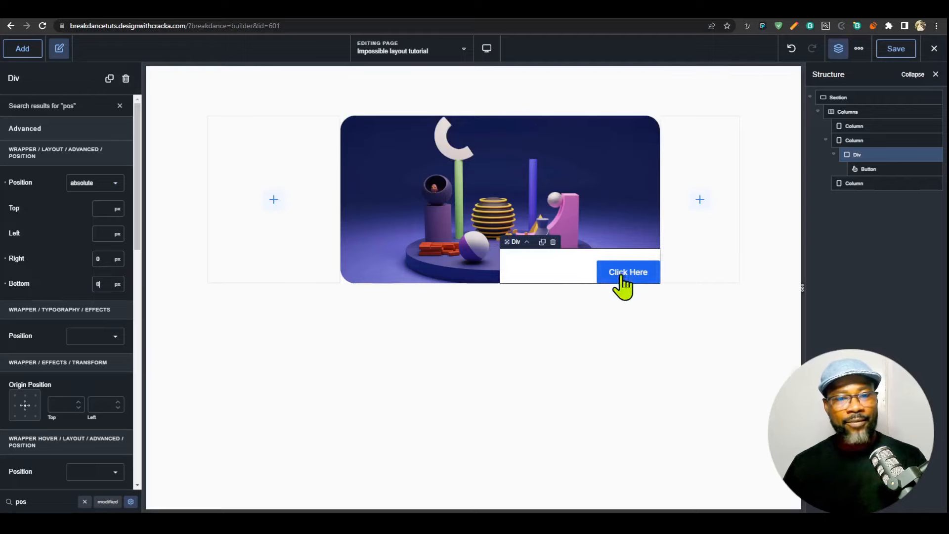
left_click(120, 106)
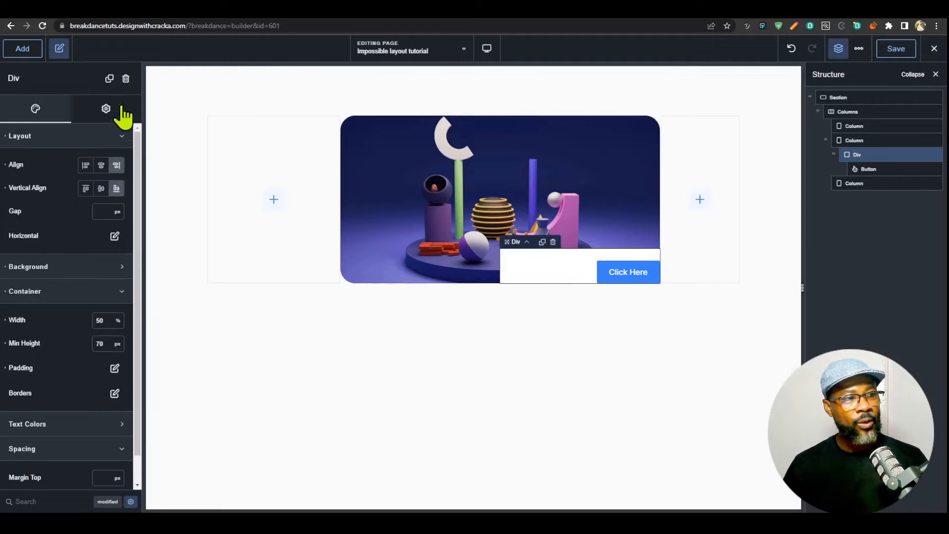
- Round only the Div's top-left corner with a border radius of 30 px
left_click(114, 394)
left_click(79, 364)
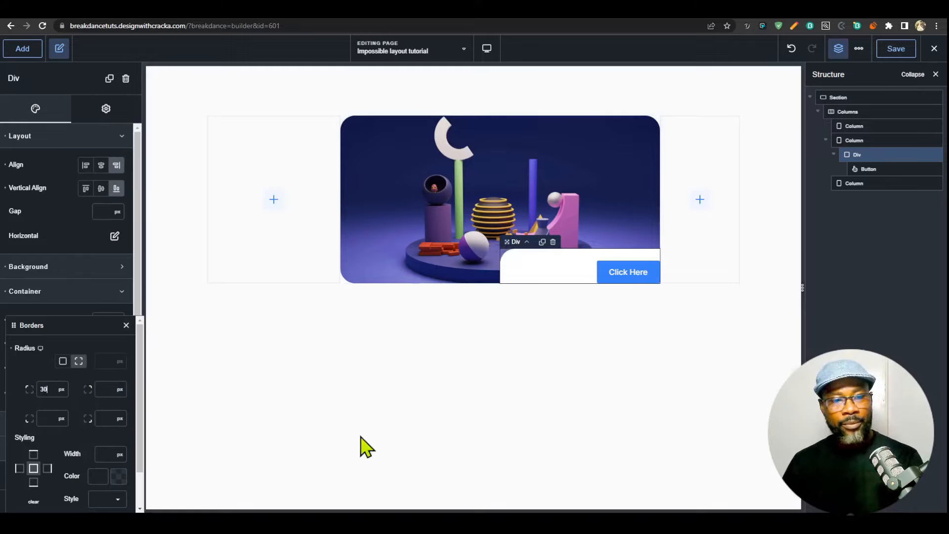
- Change the button's text to "Know More"
left_click(860, 169)
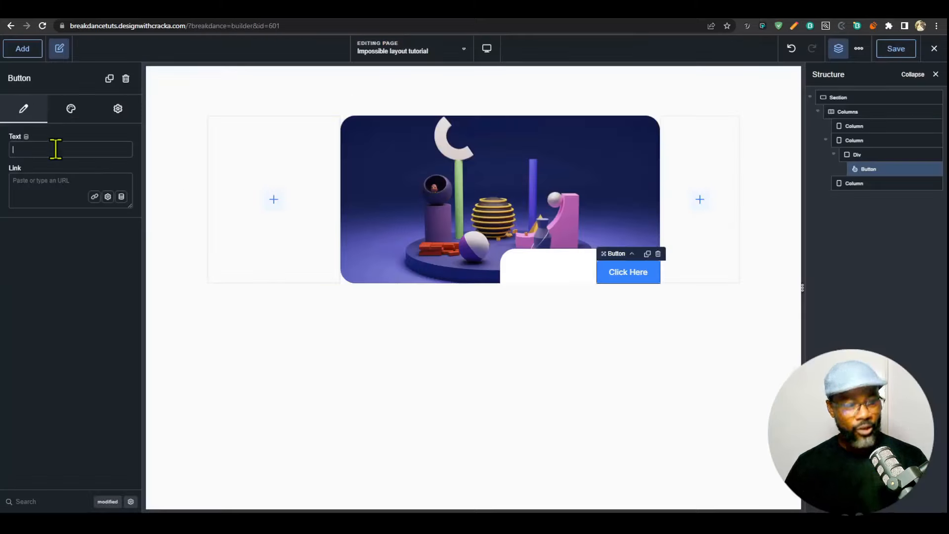
type("KNo")
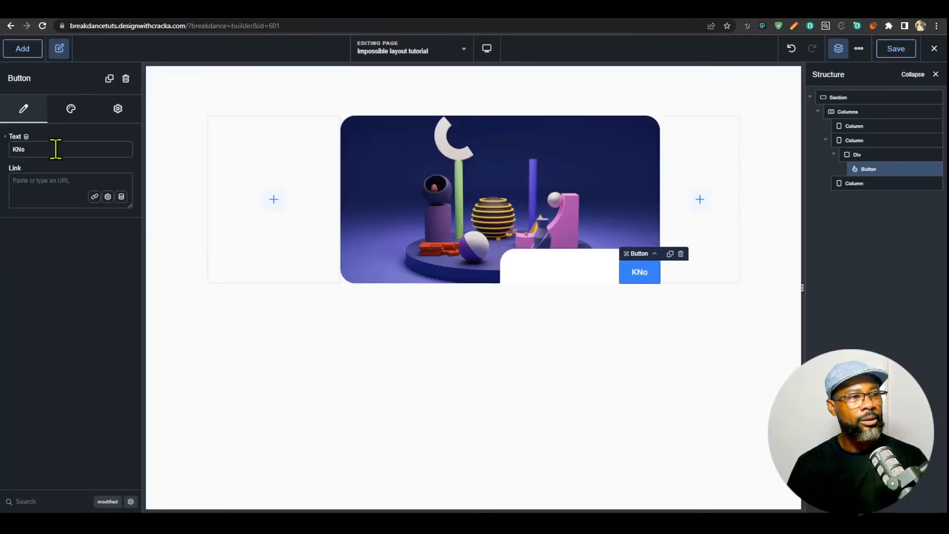
key("BackSpace")
key("BackSpace")
type("now More")
- Switch the button to the Custom style and give it a custom size with 20 px of top and bottom padding
left_click(71, 109)
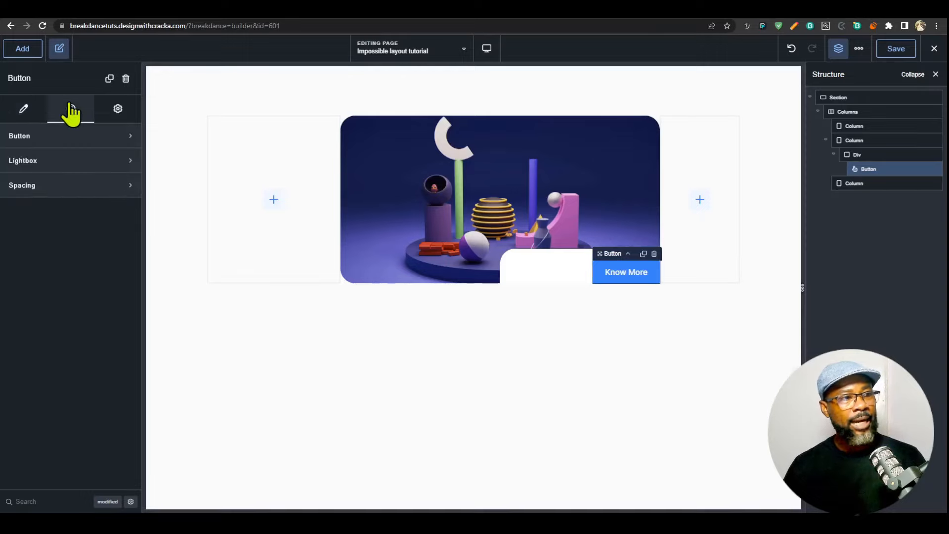
left_click(66, 138)
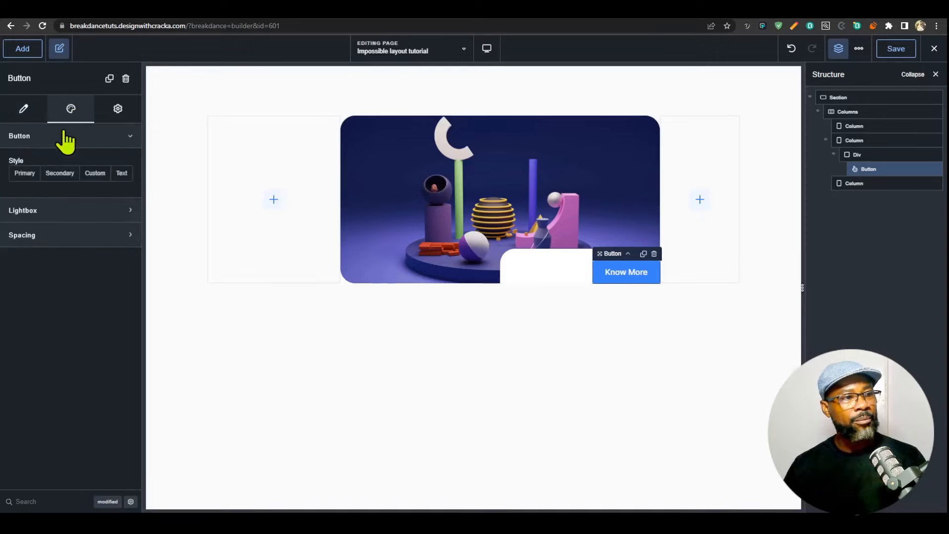
left_click(89, 174)
left_click(123, 199)
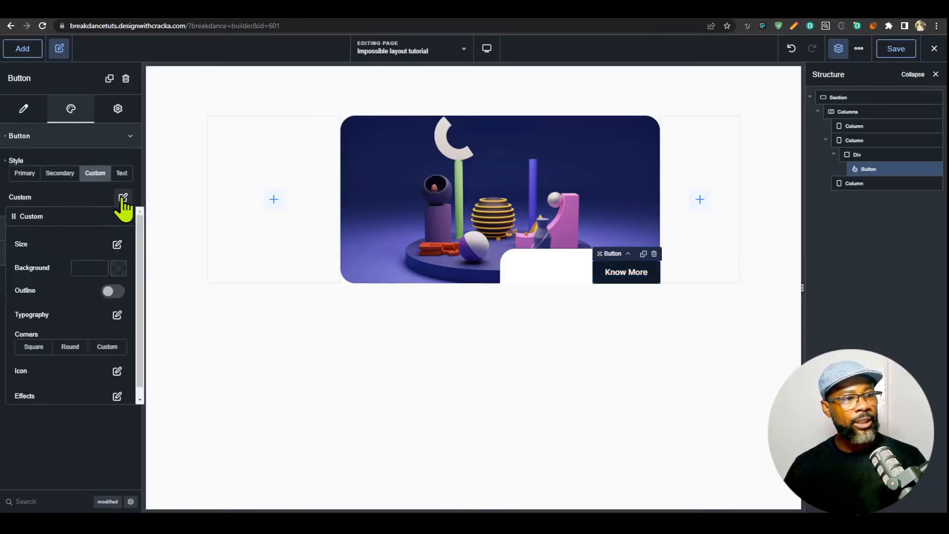
left_click(118, 244)
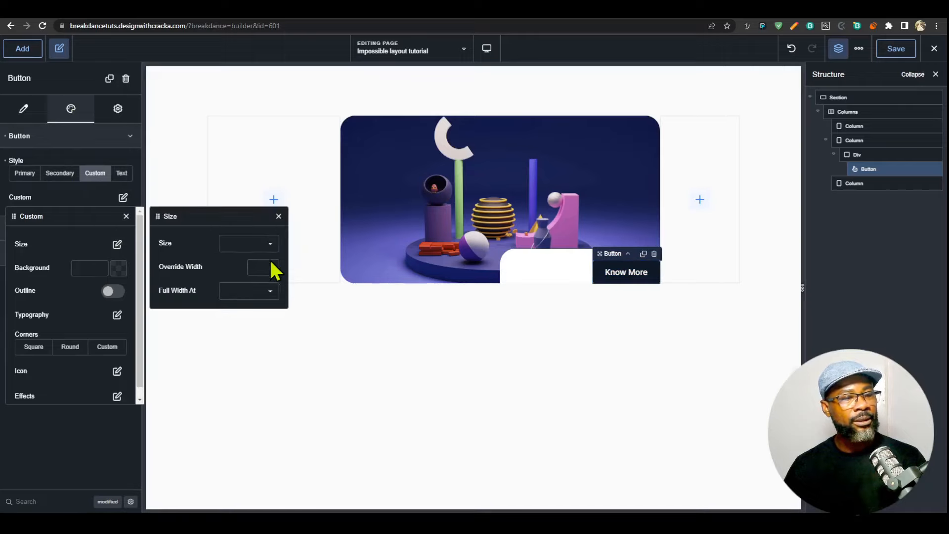
left_click(270, 245)
left_click(250, 250)
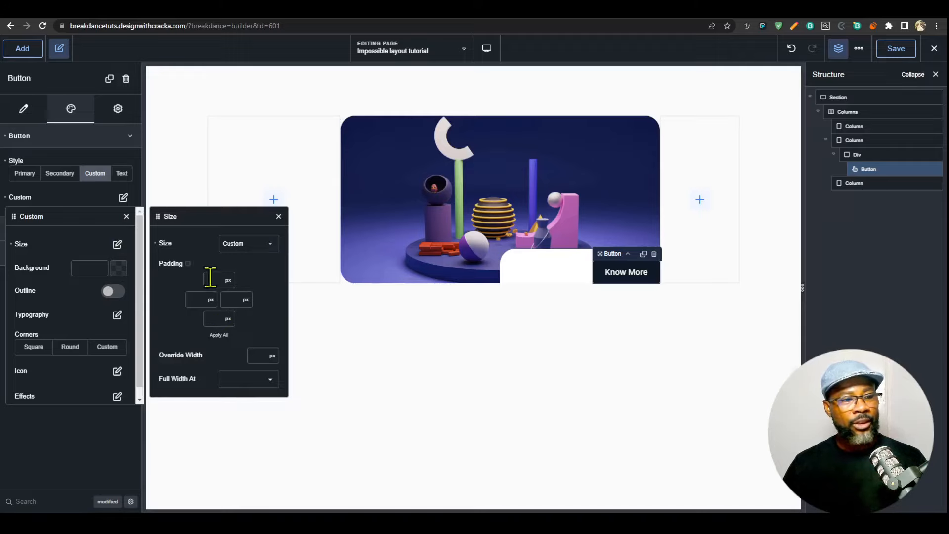
type("20")
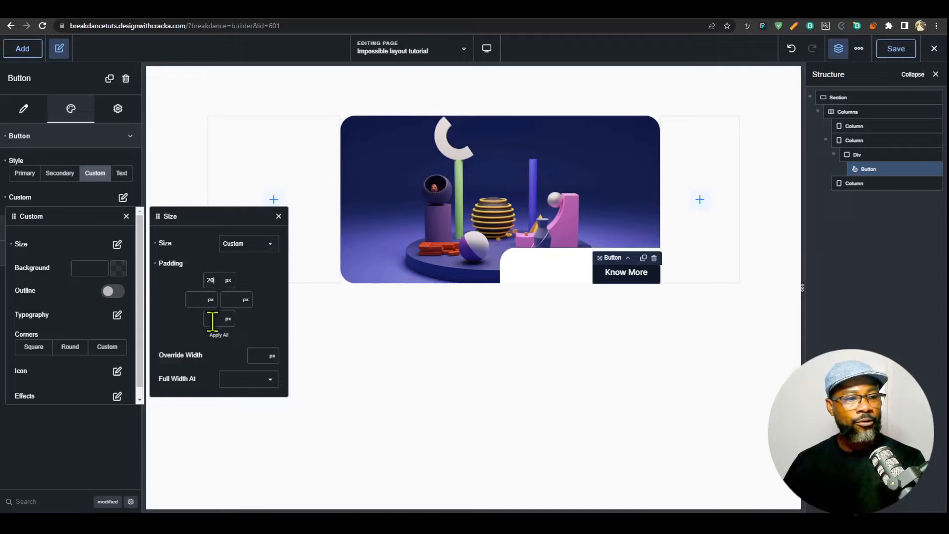
left_click(213, 319)
type("20")
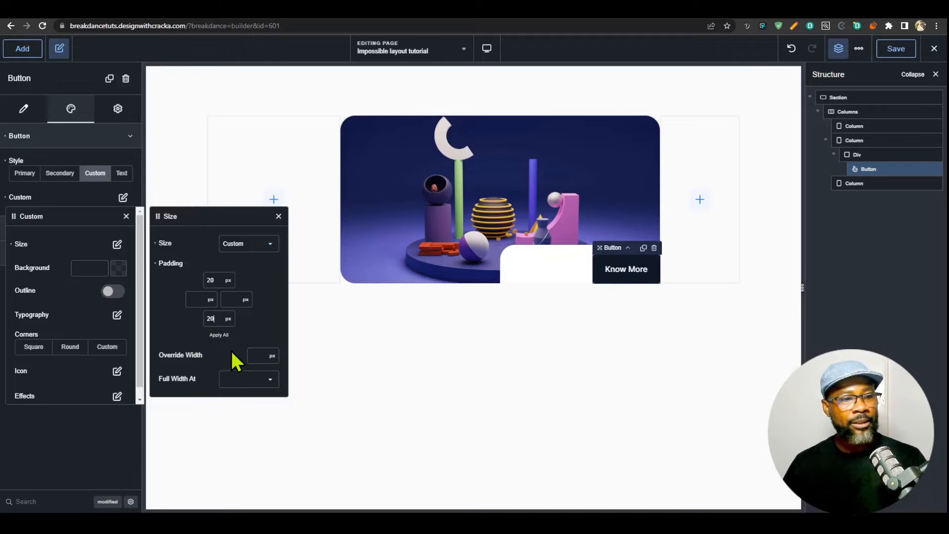
- Make the button full width at Desktop and give it custom corners with a 20 px radius
left_click(262, 379)
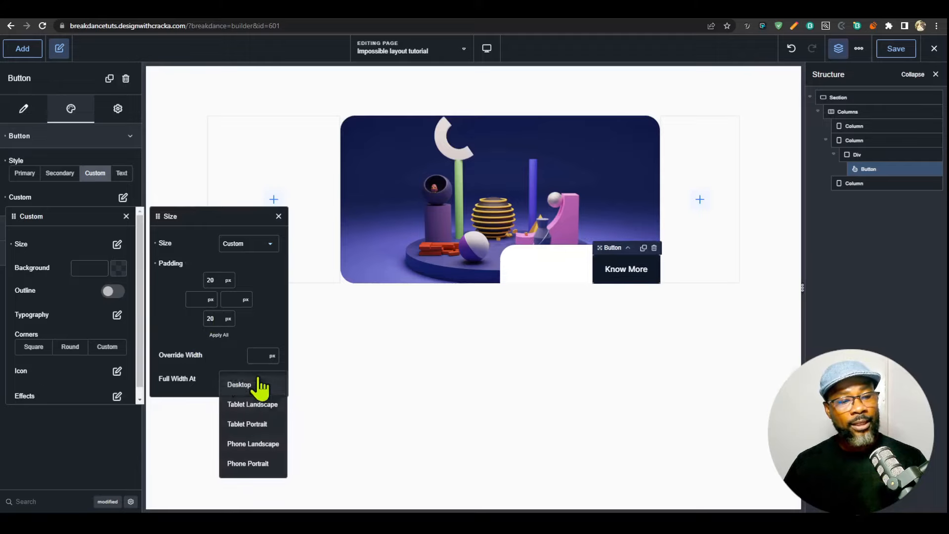
left_click(257, 384)
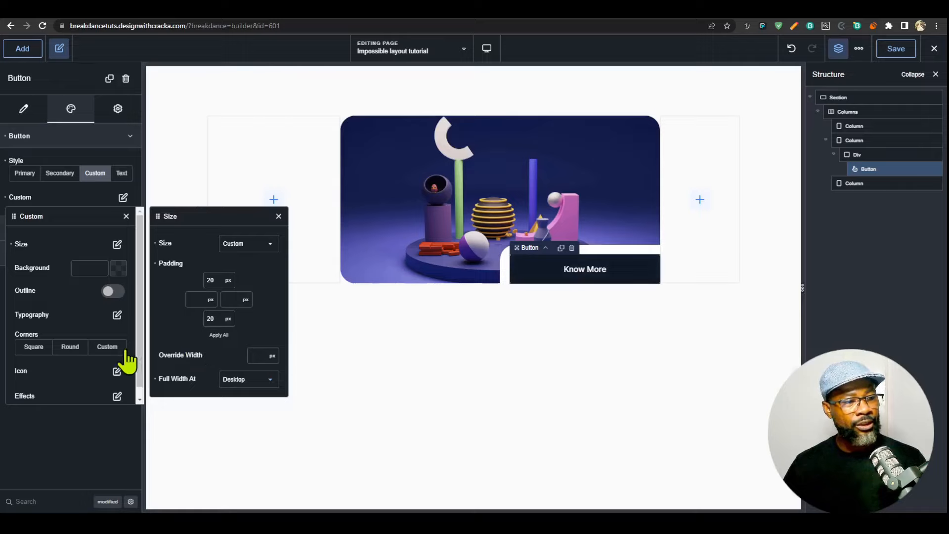
left_click(108, 347)
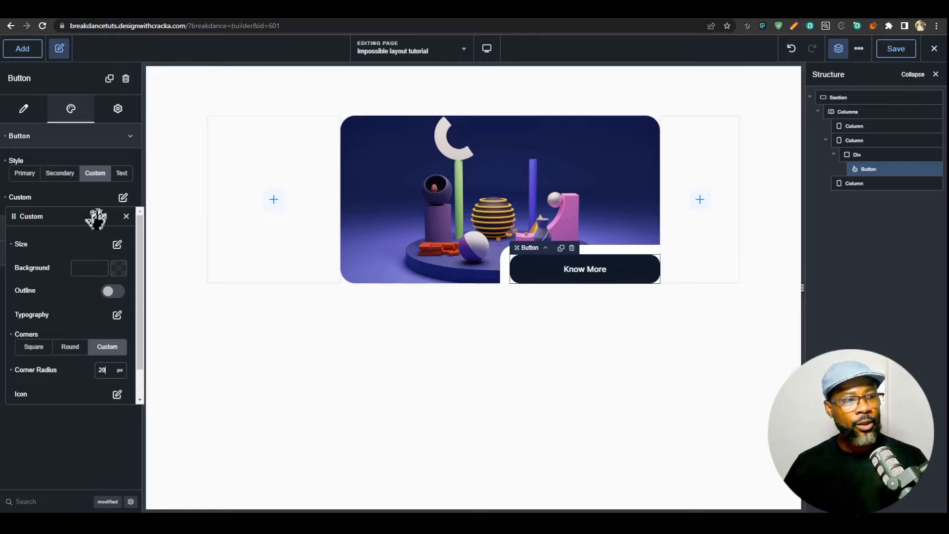
- Set the button's background to purple #5F22DE and save it as a global color named "purple"
left_click(119, 269)
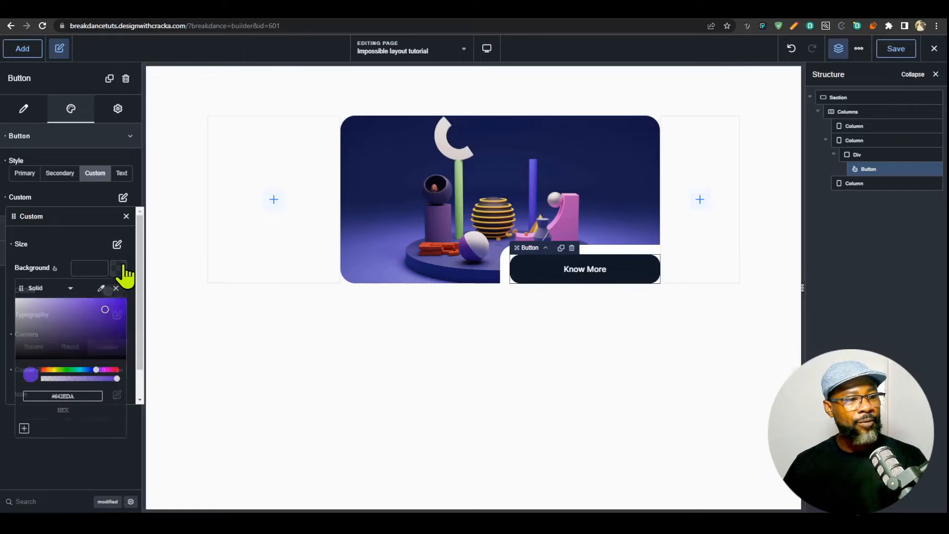
left_click(112, 309)
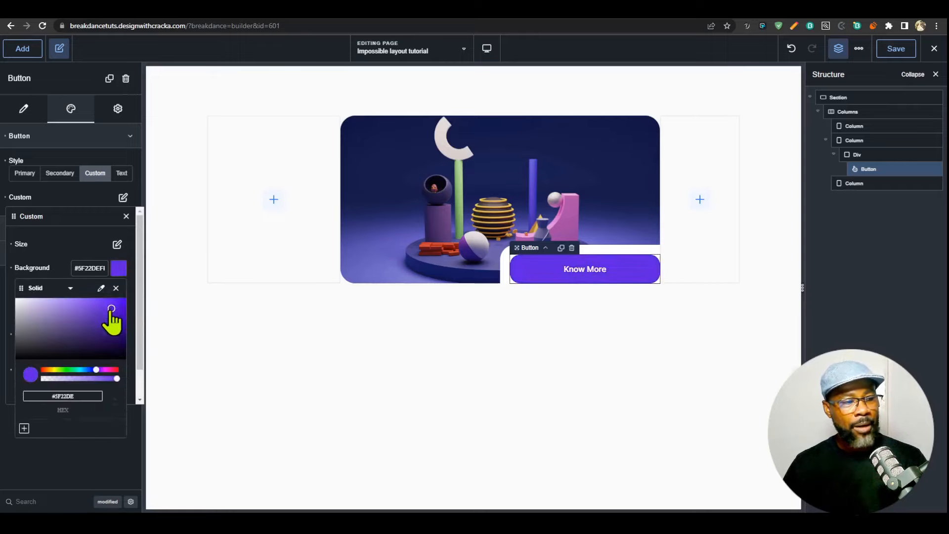
left_click(24, 429)
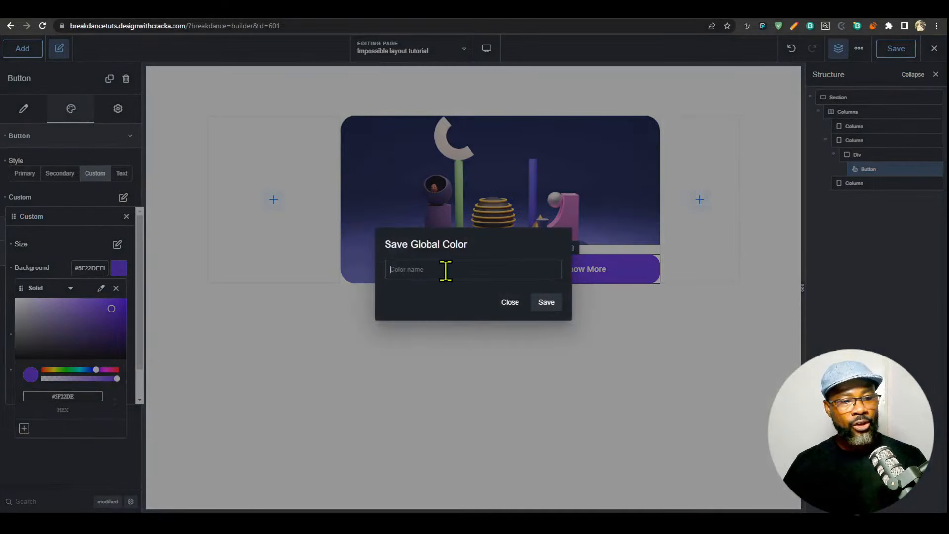
type("purple")
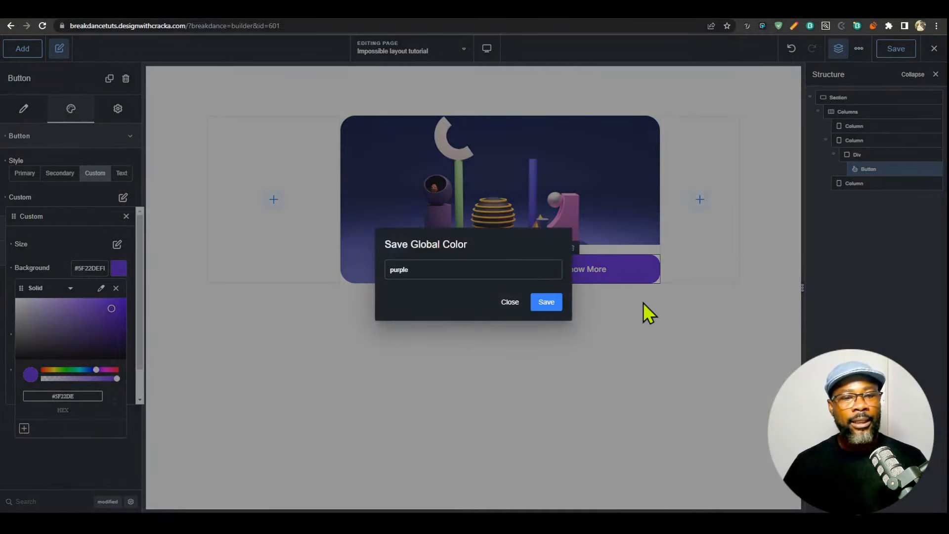
left_click(548, 302)
- Duplicate the Div that holds the button and delete the button from the upper copy
left_click(879, 155)
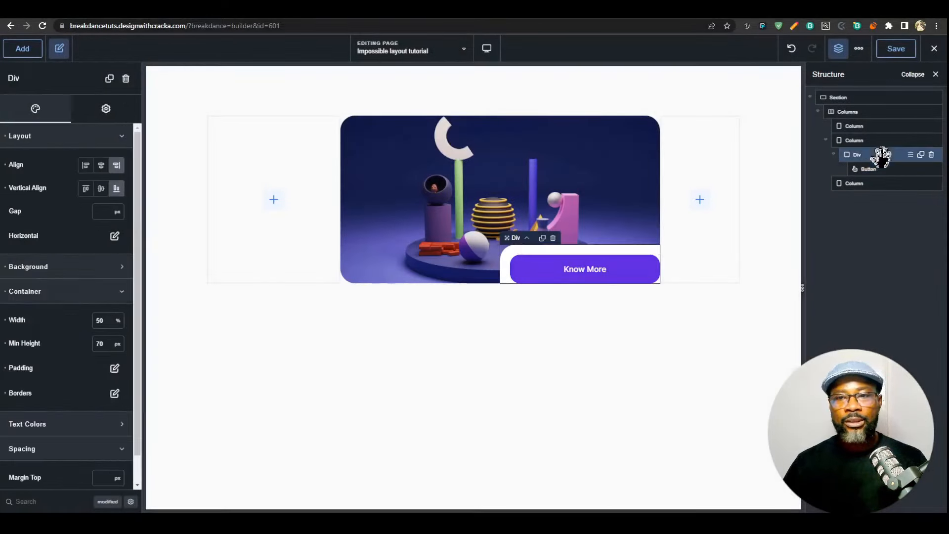
left_click(920, 155)
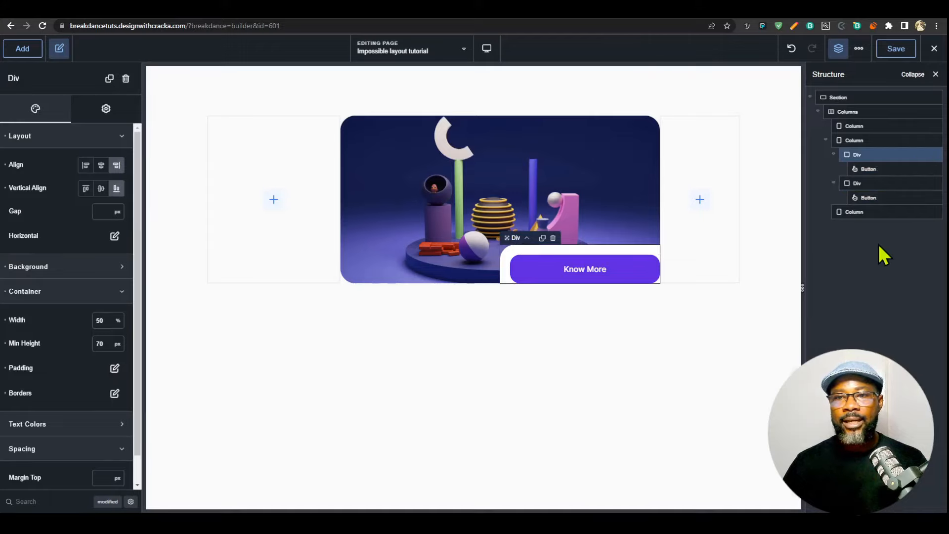
left_click(920, 171)
left_click(932, 169)
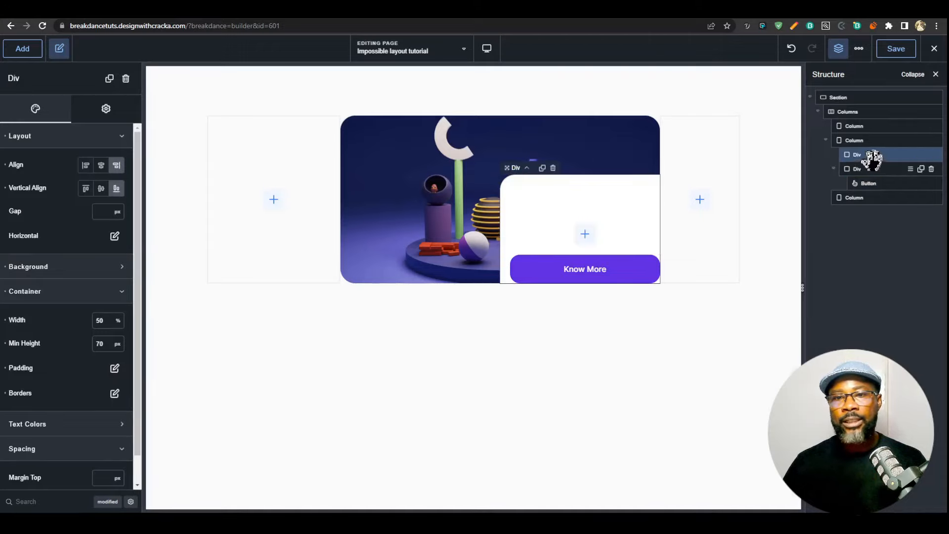
- Clear the empty Div's right offset and set left 0 and bottom 0 so it sits in the image's lower-left corner
left_click(879, 166)
left_click(871, 155)
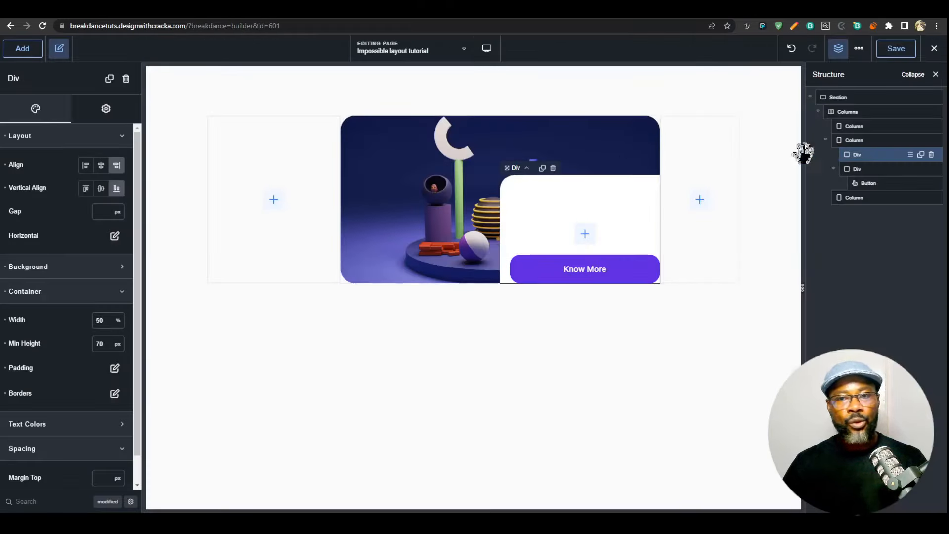
left_click(105, 502)
scroll(105, 361, "down", 3)
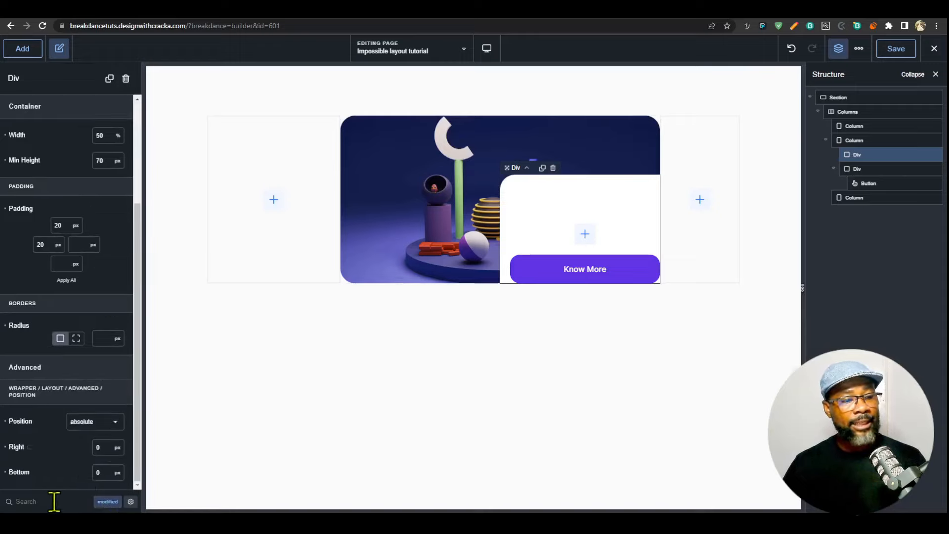
scroll(112, 247, "up", 4)
scroll(106, 371, "down", 4)
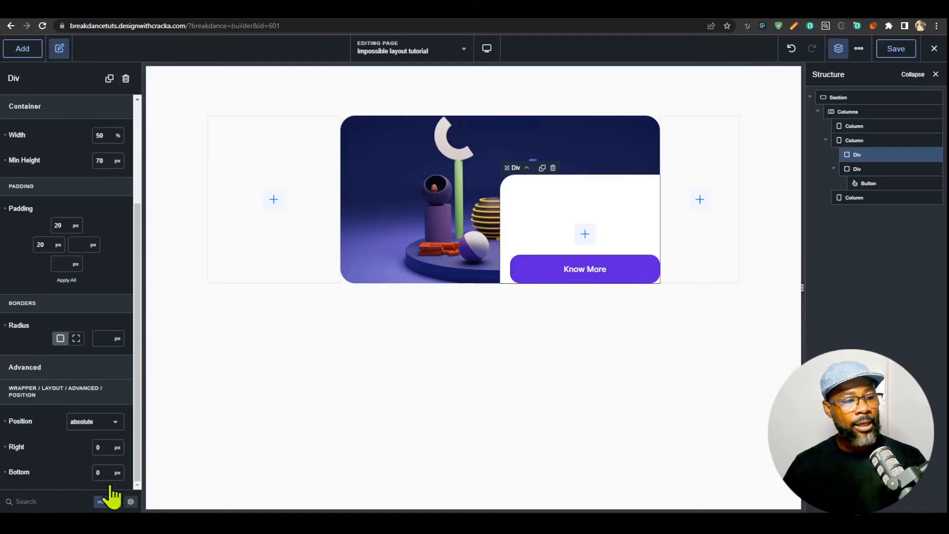
left_click(108, 503)
type("pos")
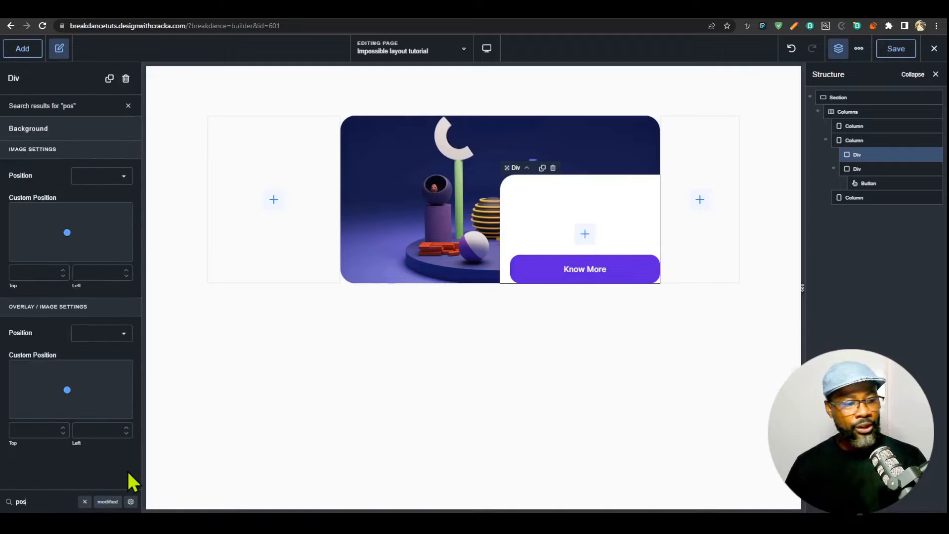
left_click(130, 501)
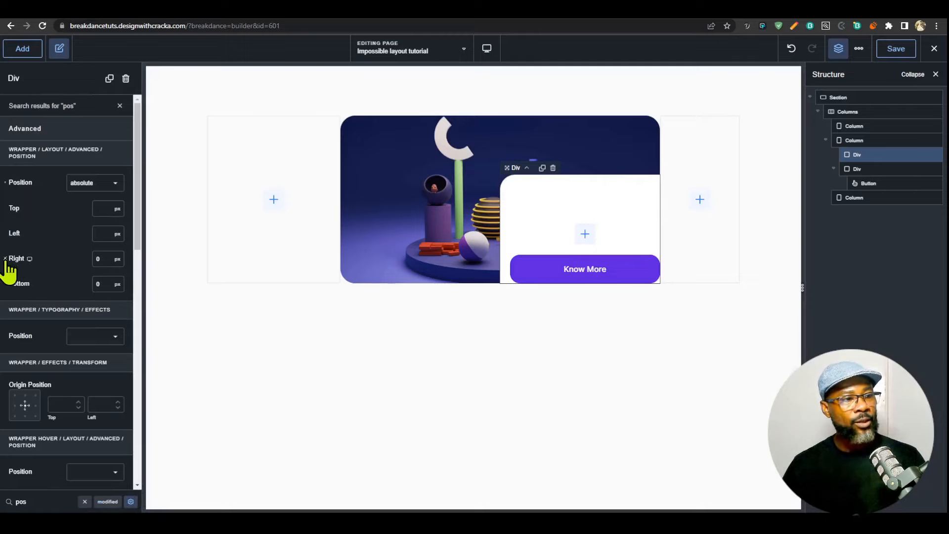
left_click(5, 259)
left_click(5, 284)
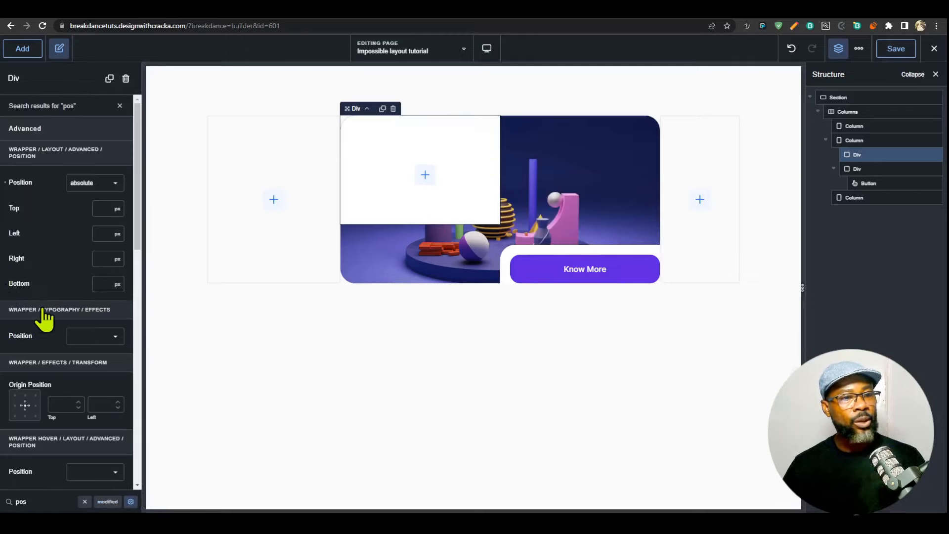
type("0")
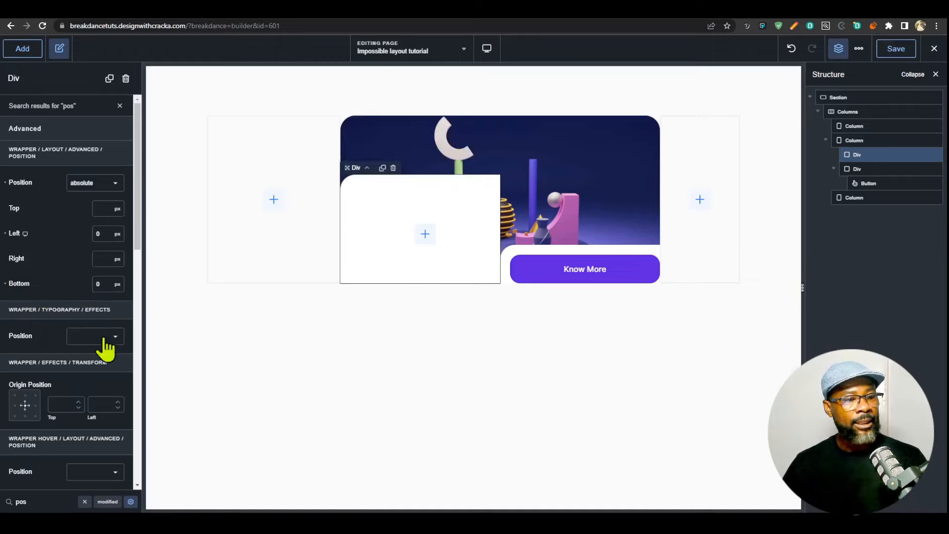
left_click(120, 106)
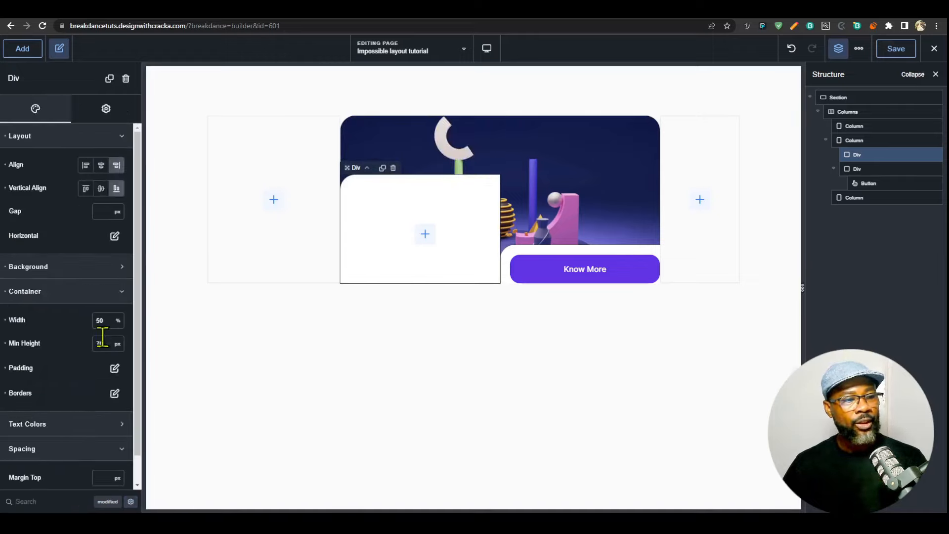
- Set the empty Div's width to 70 px and its minimum height to 80%
left_click(118, 322)
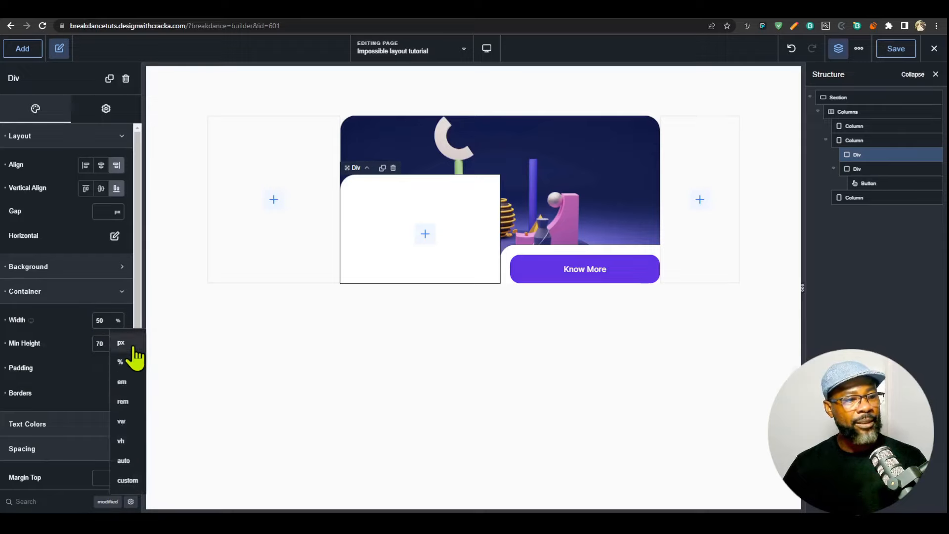
left_click(132, 346)
double_click(99, 320)
type("70")
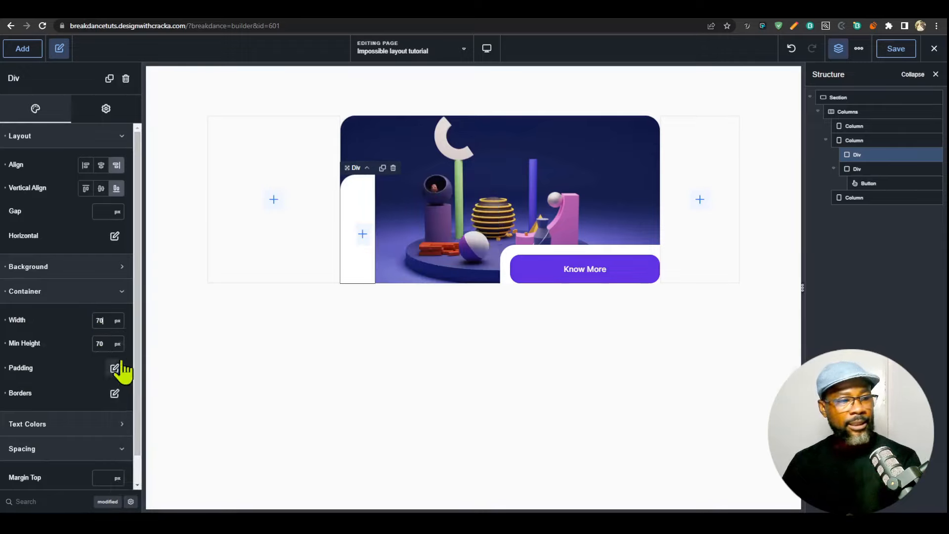
left_click(119, 345)
left_click(131, 388)
left_click_drag(93, 343, 121, 352)
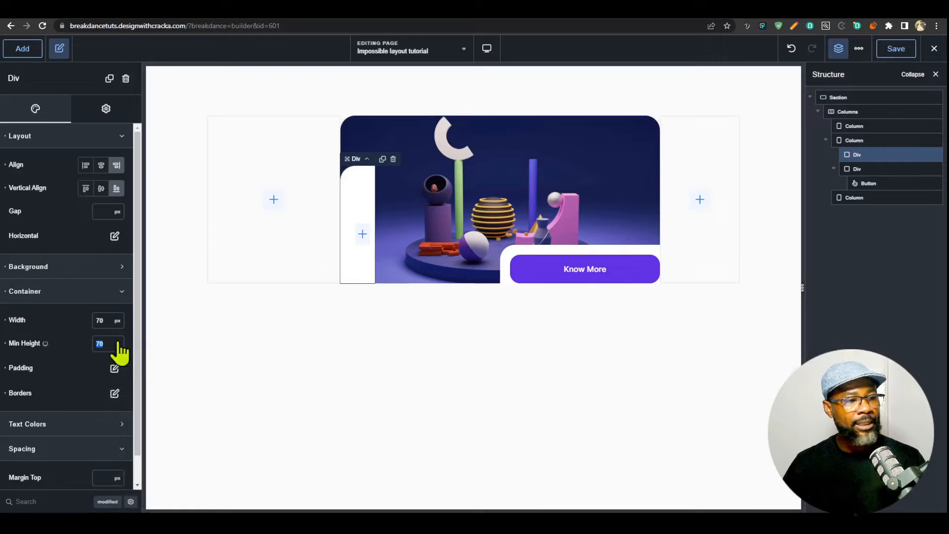
type("80")
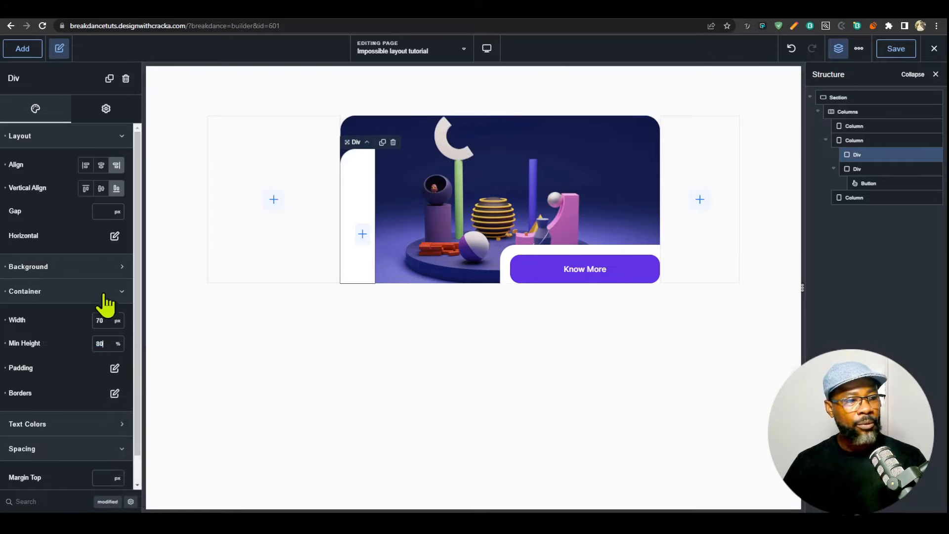
- Round only the empty Div's top-right corner with a border radius of 30 px
left_click(107, 501)
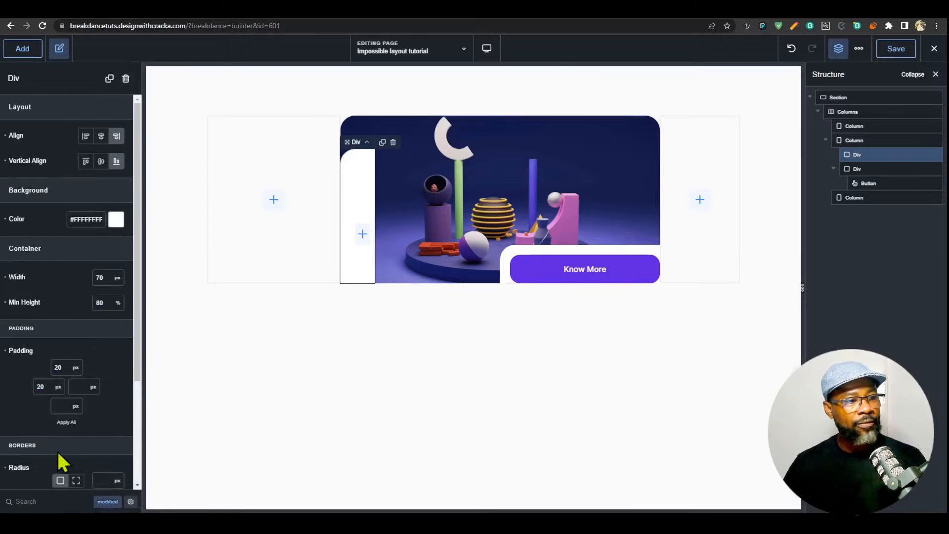
scroll(91, 403, "down", 3)
left_click(76, 340)
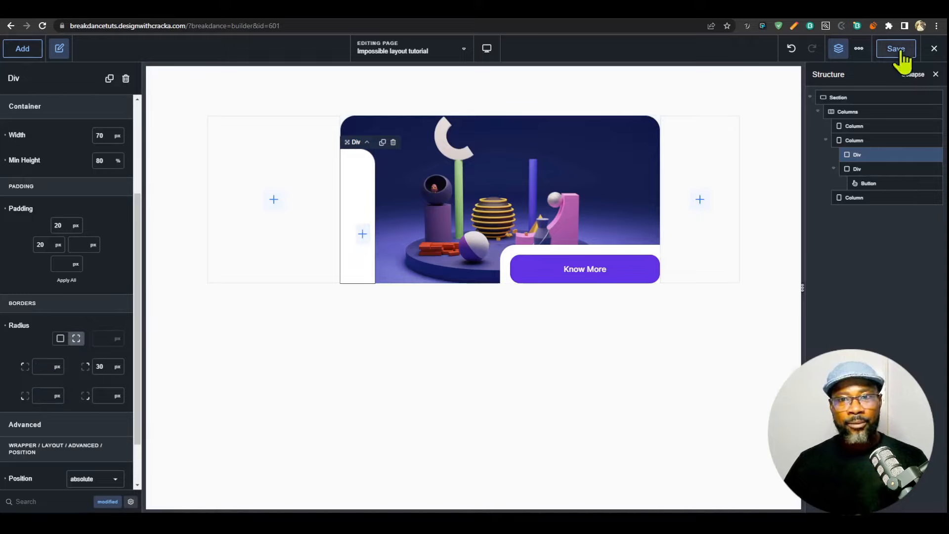
- Save the page and exit the builder to the frontend to view the layout
left_click(935, 49)
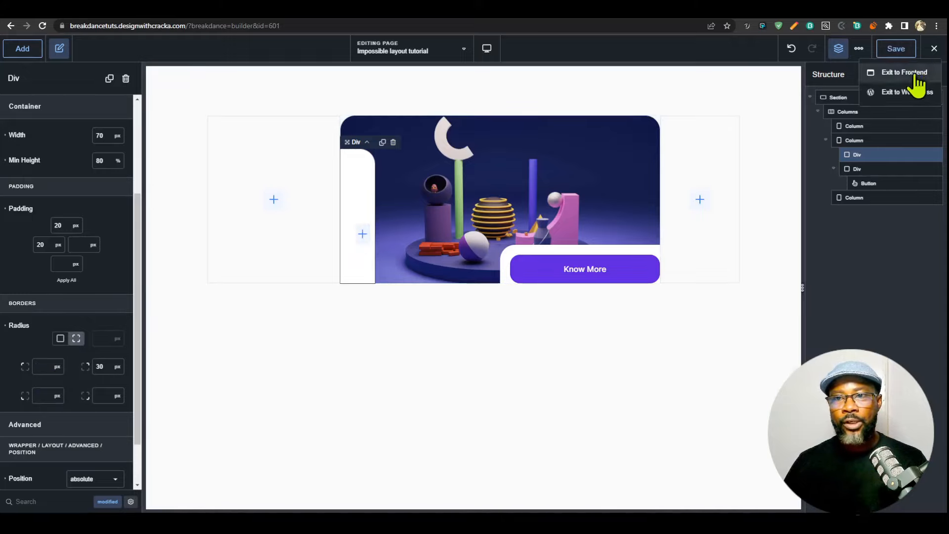
left_click(915, 74)
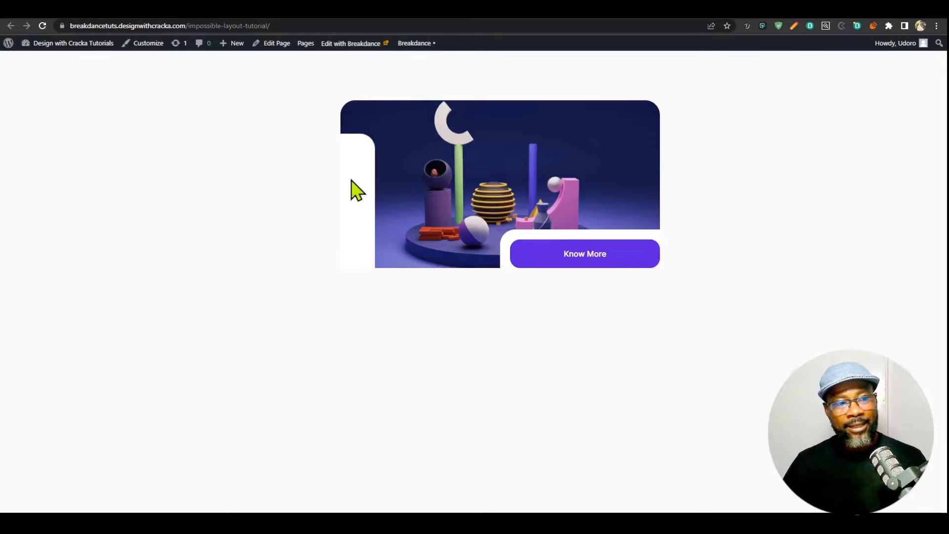
- Return to the page builder, set the Section's background color to white (#FFFFFFFF), and save the page
left_click(713, 10)
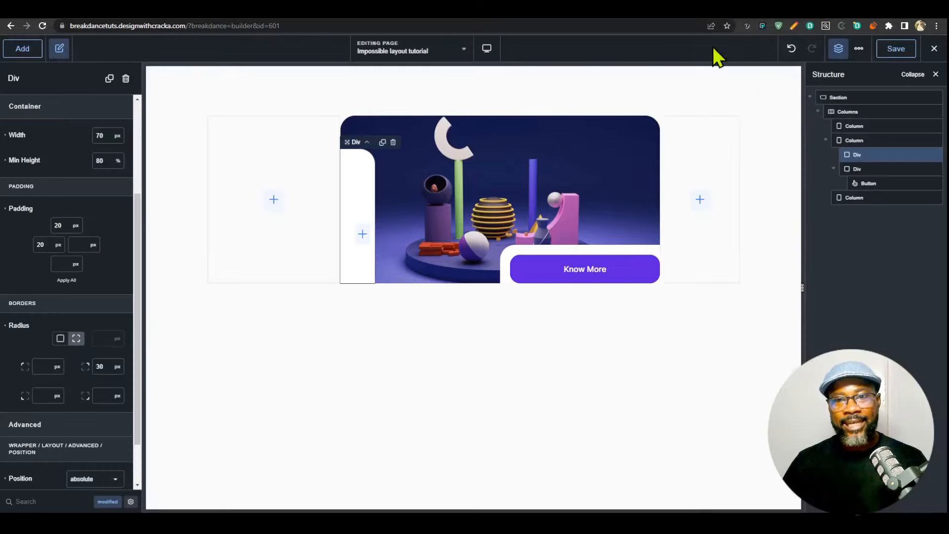
left_click(837, 98)
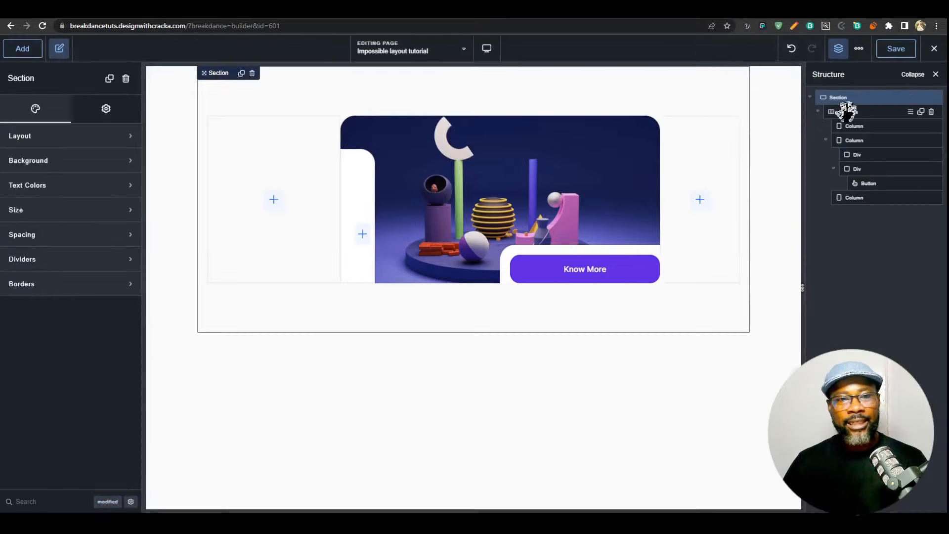
left_click(84, 161)
left_click(124, 190)
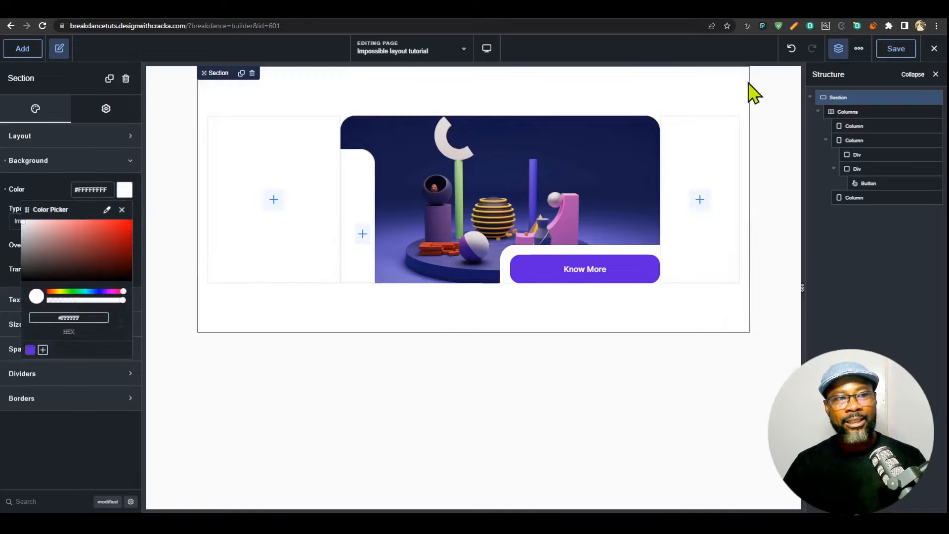
left_click(898, 49)
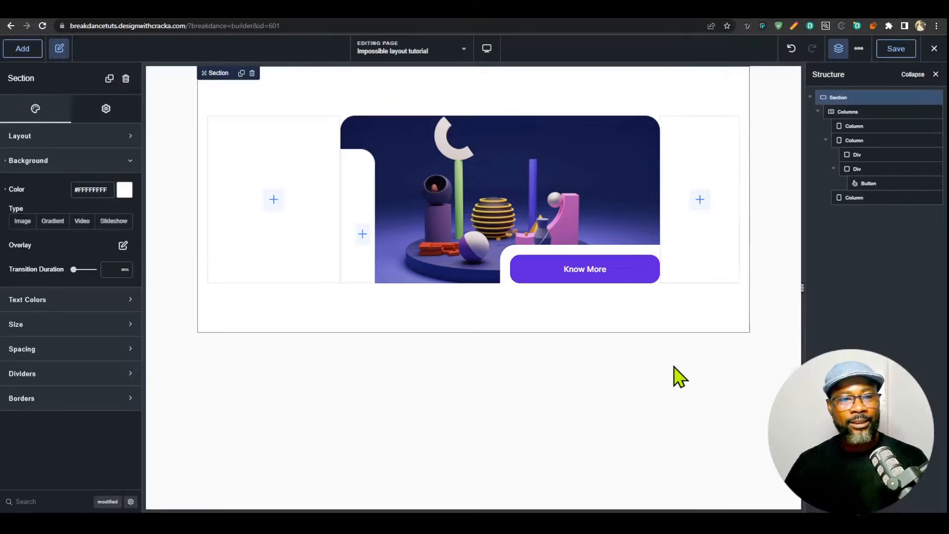
- Start a custom CSS rule on the empty Div at the image's left side, using the %%SELECTOR%% selector with empty braces
left_click(358, 180)
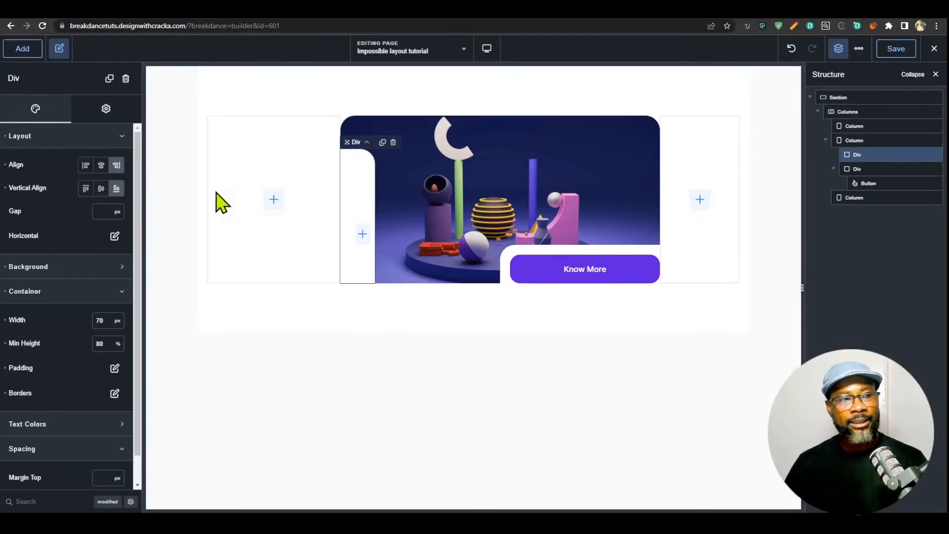
left_click(105, 109)
left_click(91, 139)
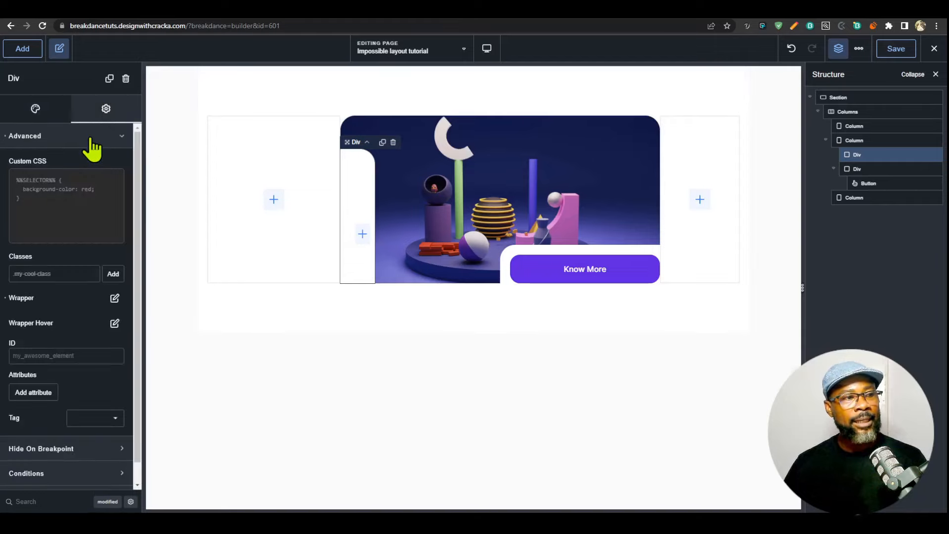
left_click(112, 182)
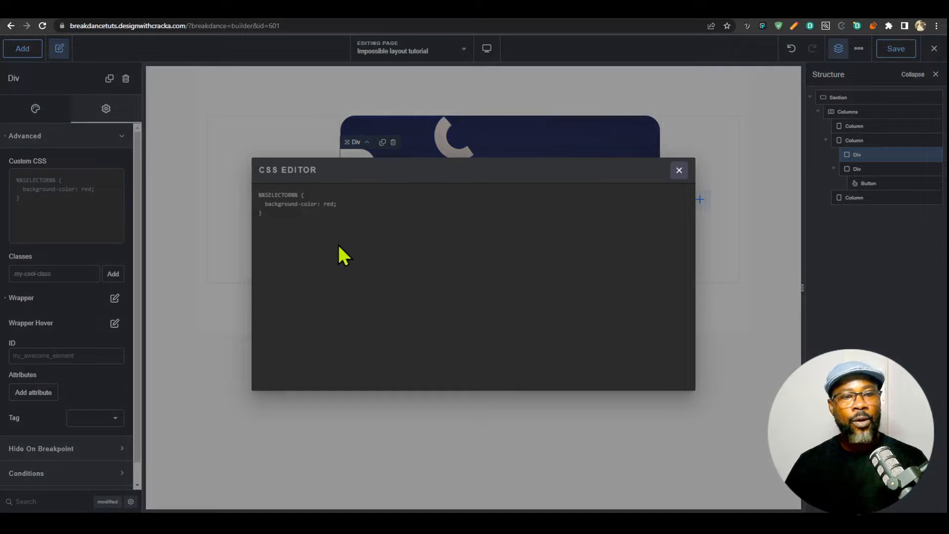
left_click(680, 171)
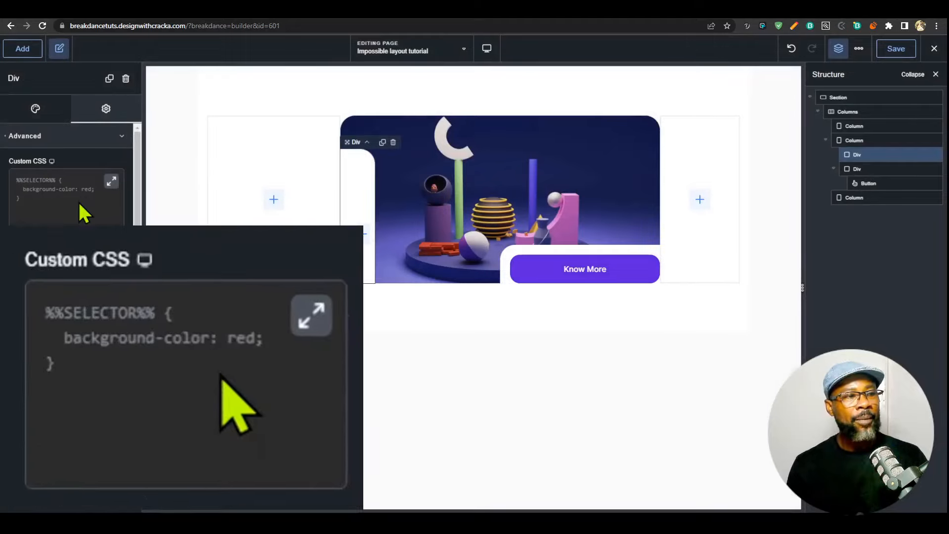
key("ctrl+a")
type("%%")
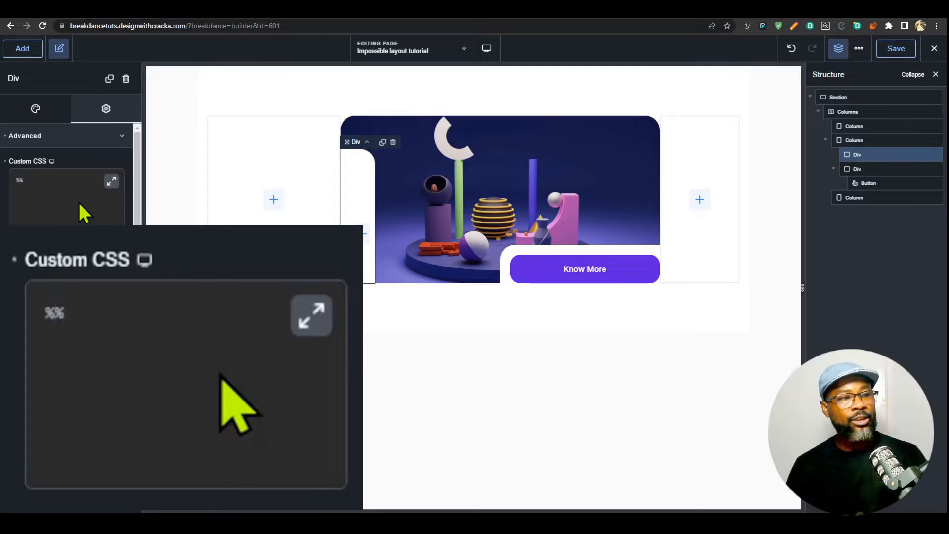
type("SELEC")
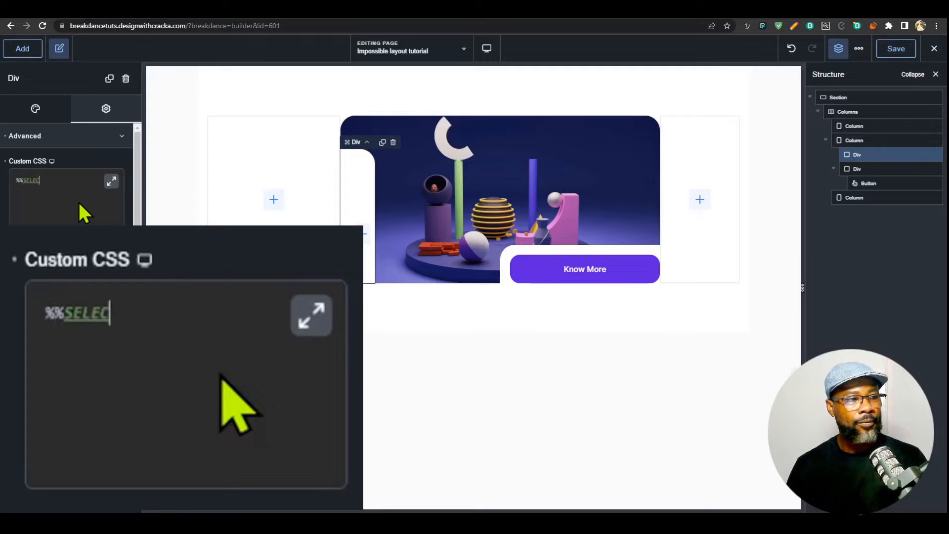
type("TOR%%{")
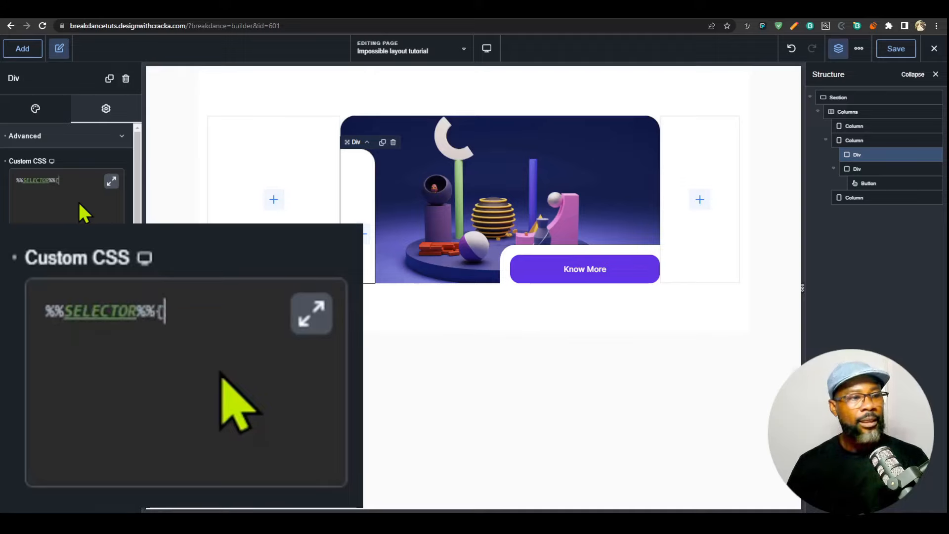
key("Return")
type("}")
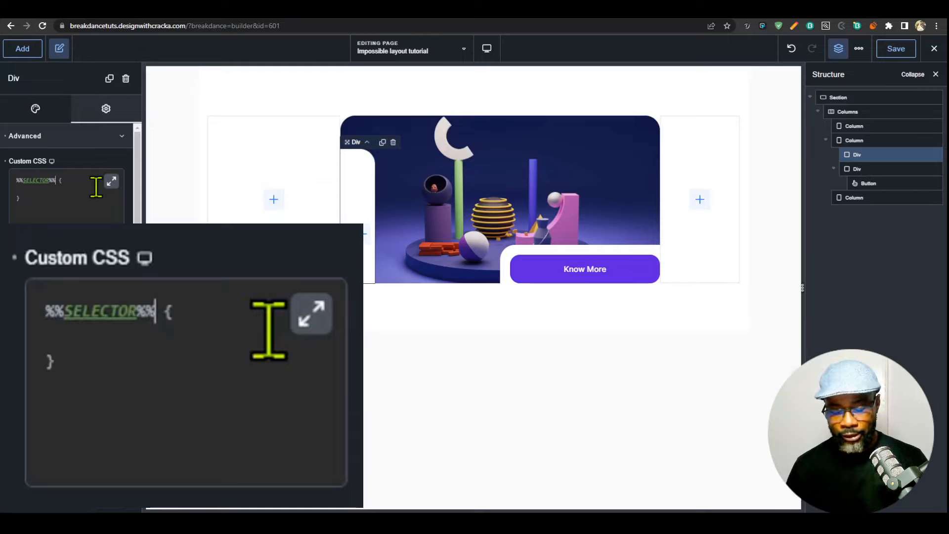
- Extend the Div's CSS selector with the lowercase ::before pseudo-element and declare its content as an empty string
type("::")
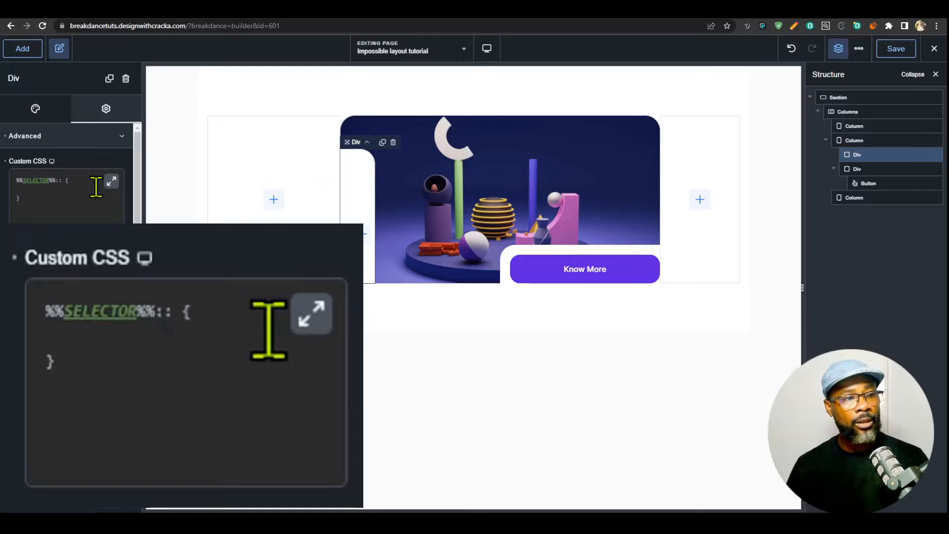
type("BEFORE")
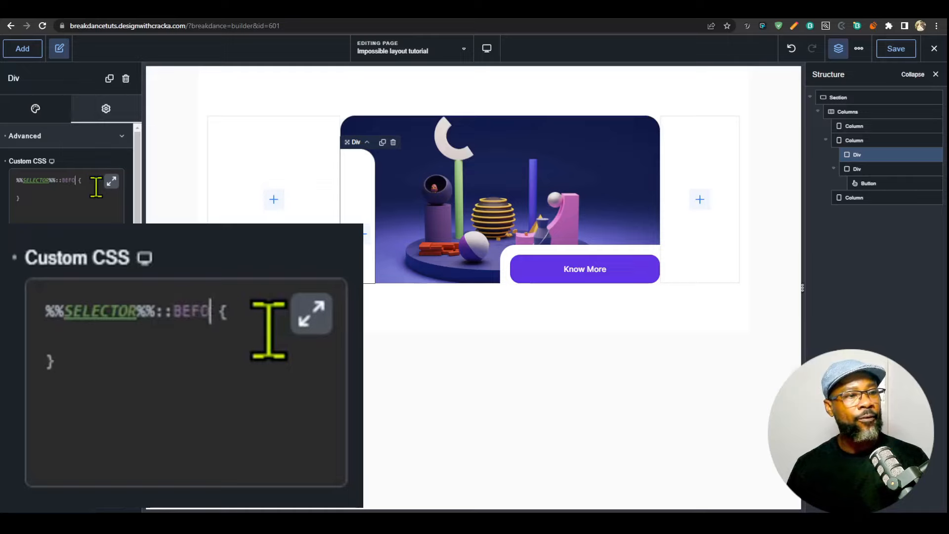
key("BackSpace")
key("BackSpace")
key("BackSpace")
key("BackSpace")
key("BackSpace")
key("BackSpace")
type("before")
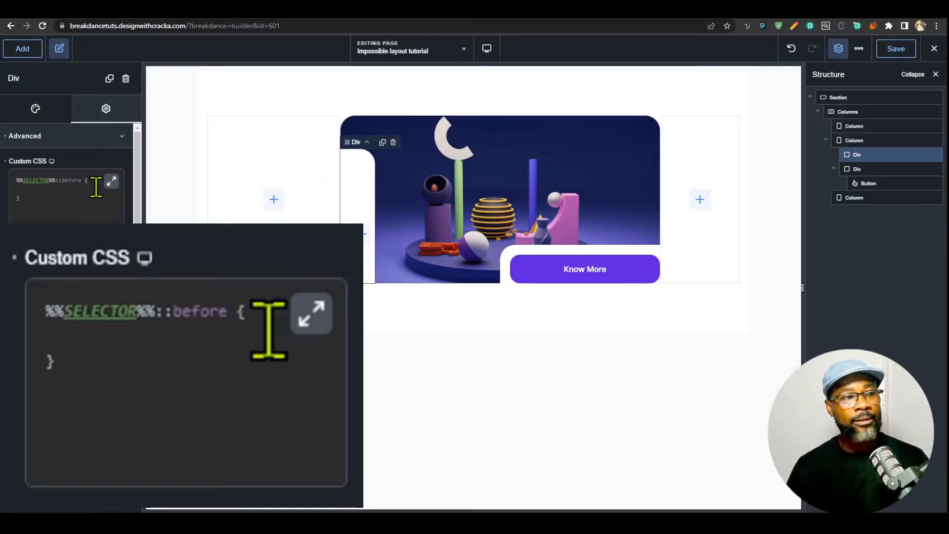
type("content")
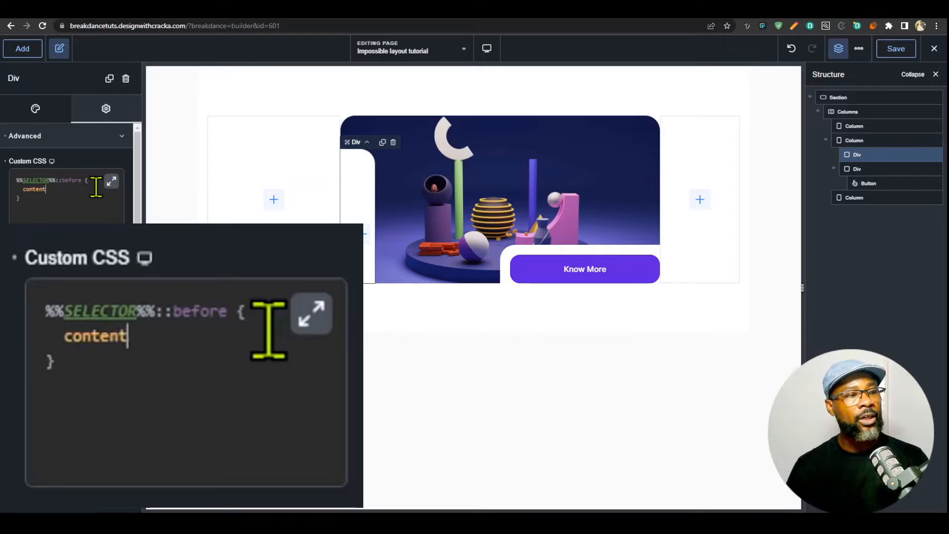
type(": '';")
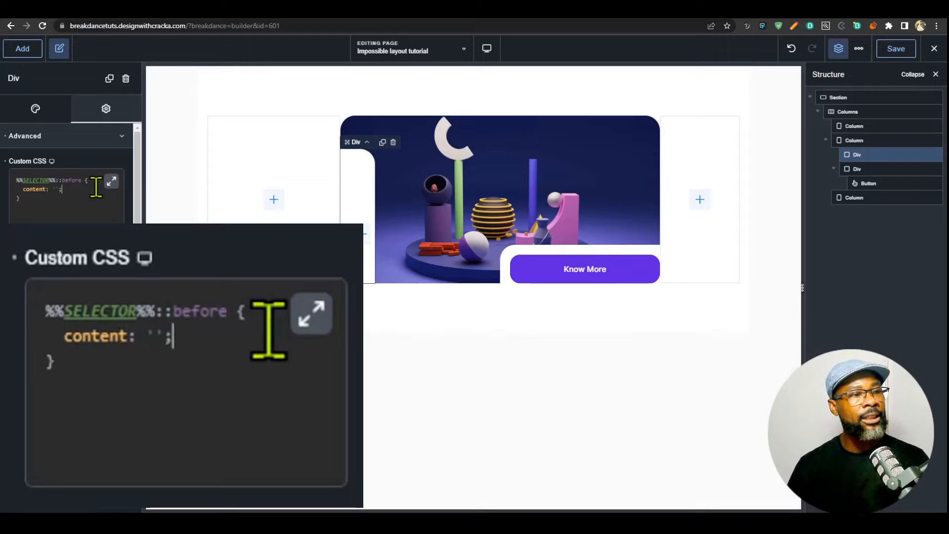
key("Return")
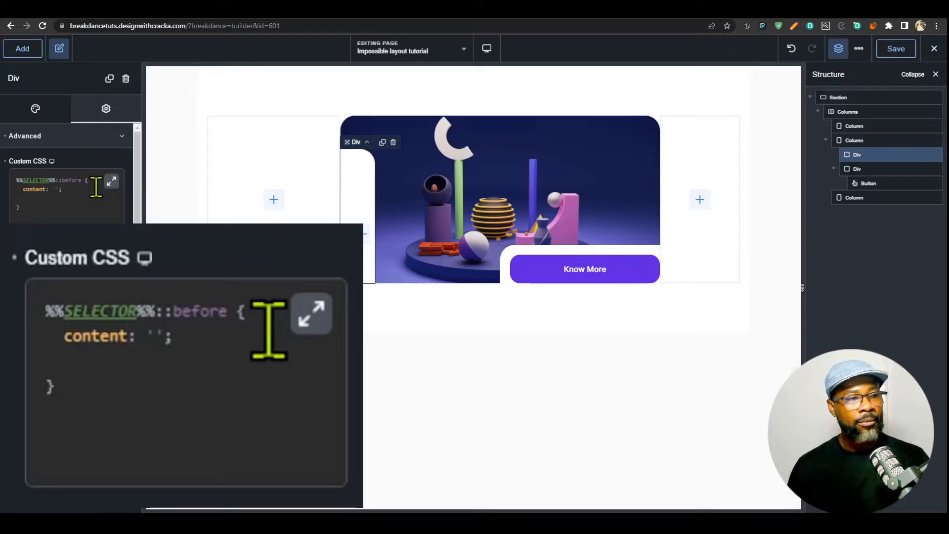
- Try the text 'hello' as the ::before content and clear it again
left_click(55, 191)
type("hello")
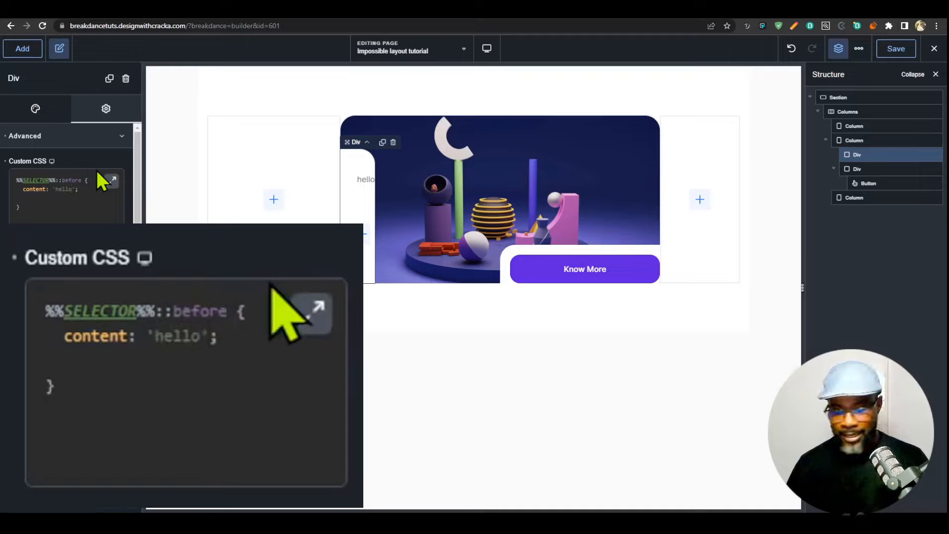
key("BackSpace")
key("BackSpace")
key("BackSpace")
key("BackSpace")
key("BackSpace")
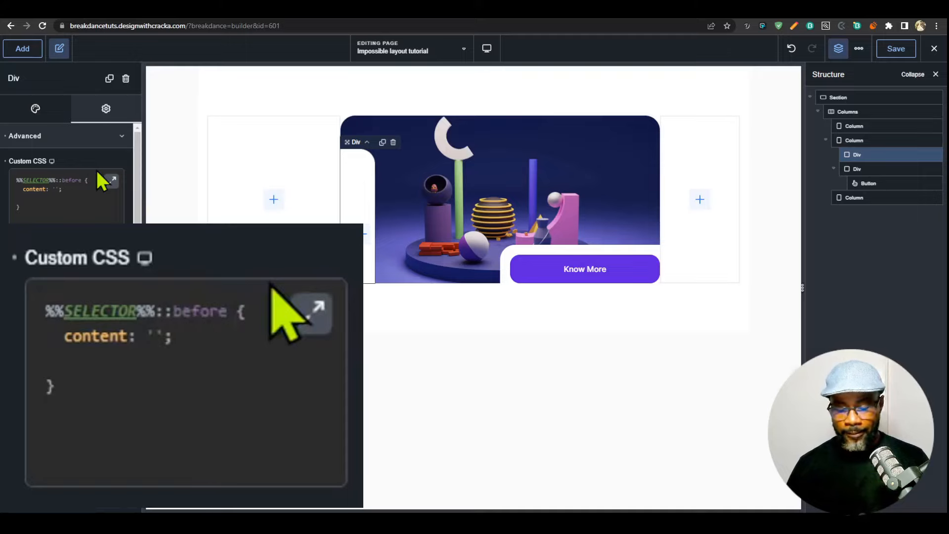
- Set the ::before content to 'i' and give the pseudo-element a width and height of 50px
type("i';   ")
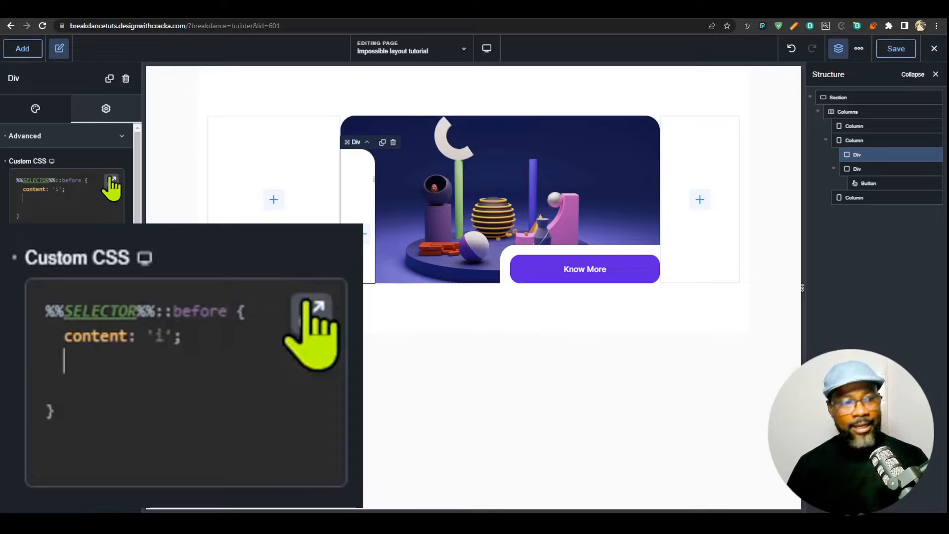
type("width")
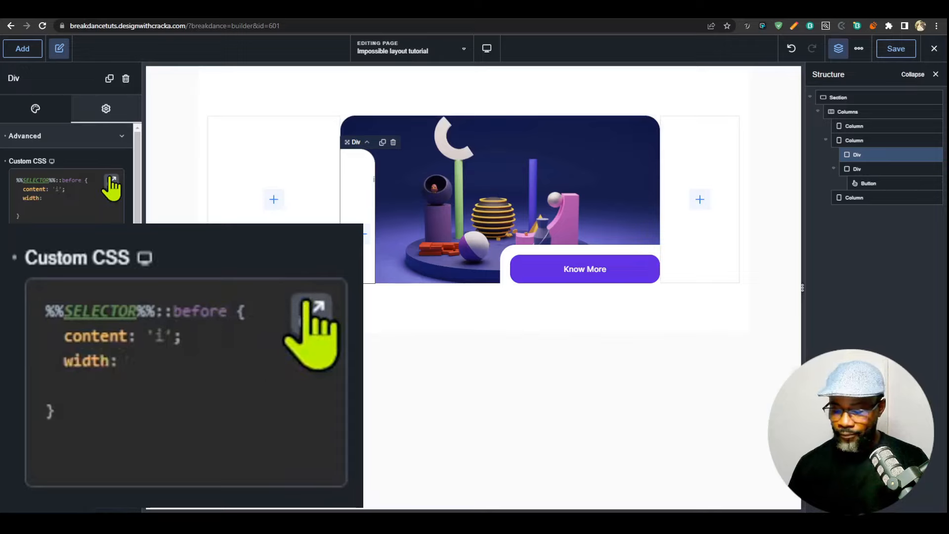
type(":")
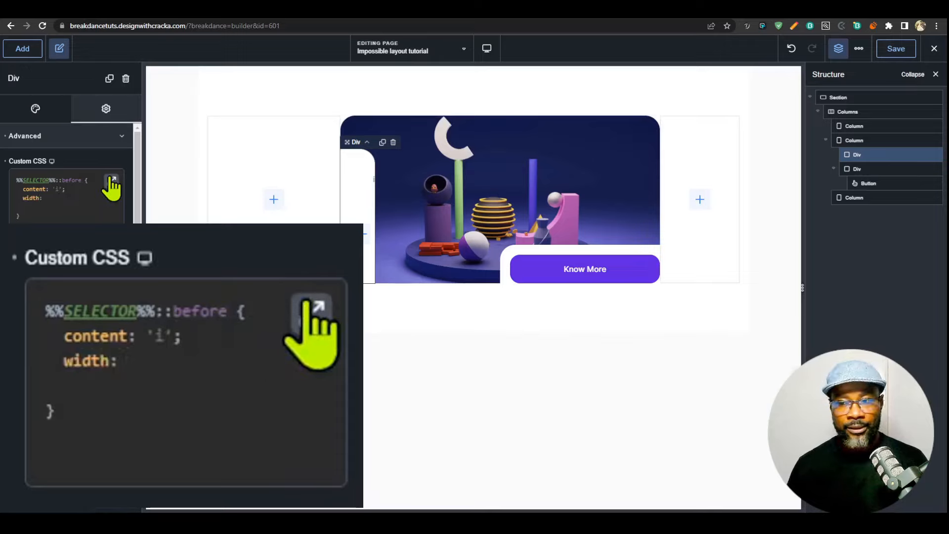
type(" 50px;   ")
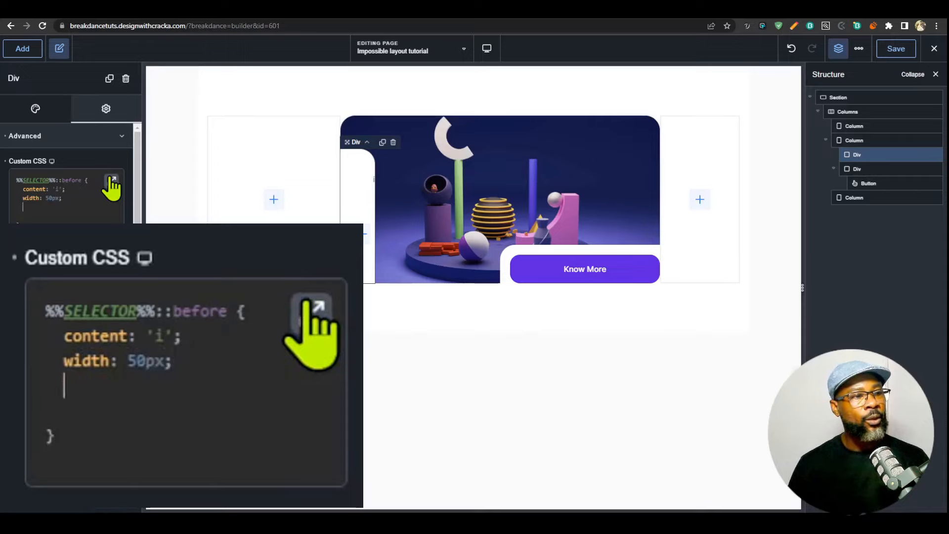
type("height:")
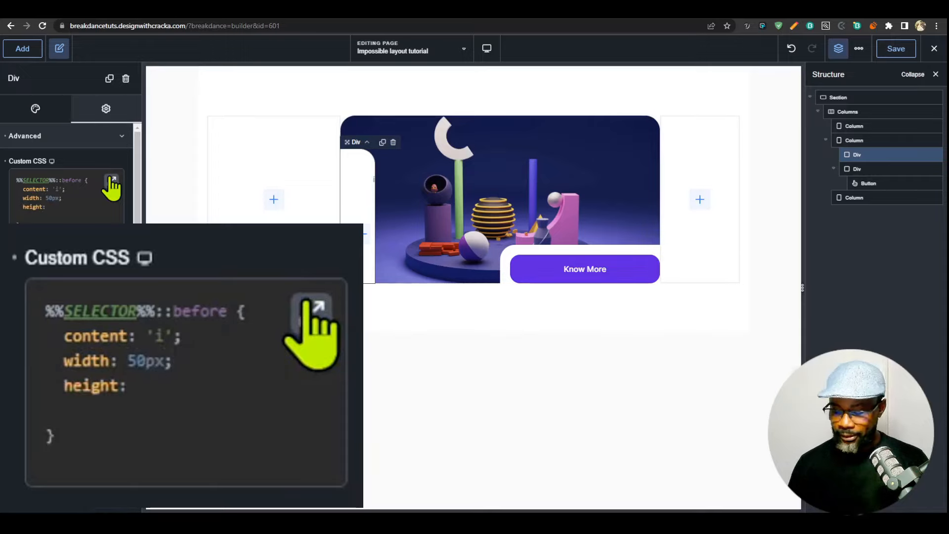
type(" 50px;")
- Give the ::before element a yellow background and a border-radius of 50% to make it a circle
key("Return")
type("backgr")
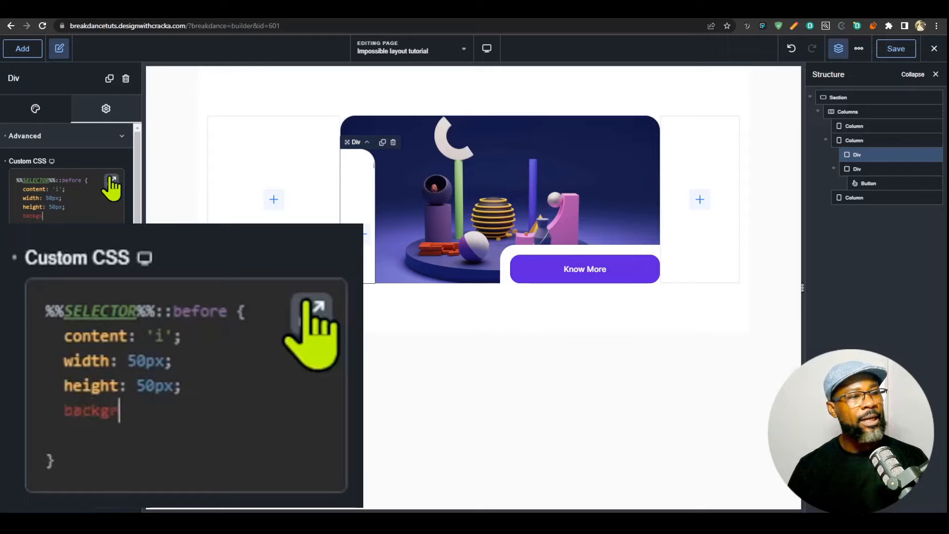
type("ound: yello")
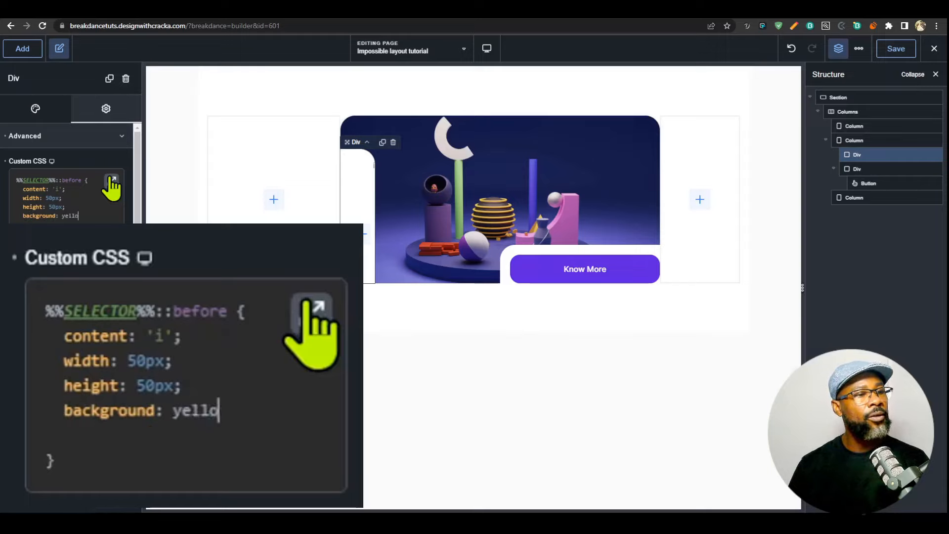
type("w;")
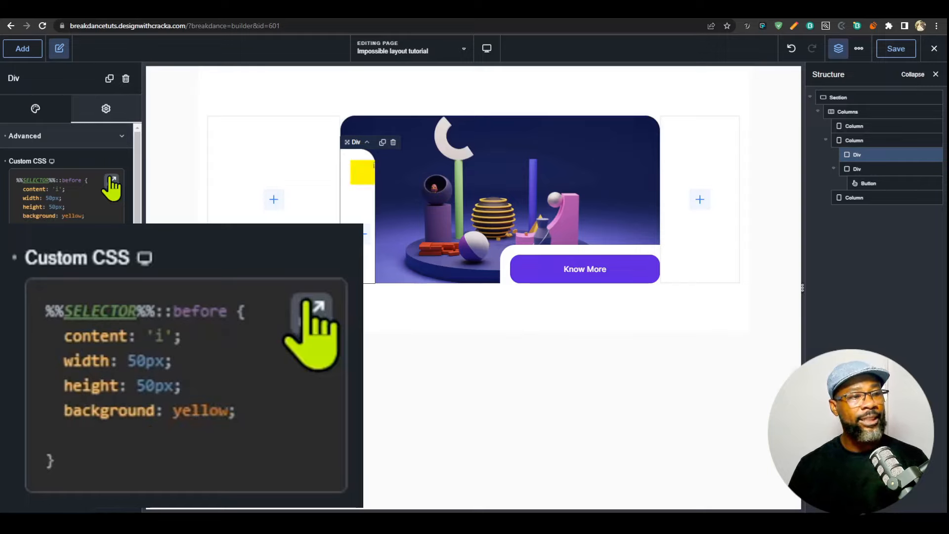
key("Return")
type("border")
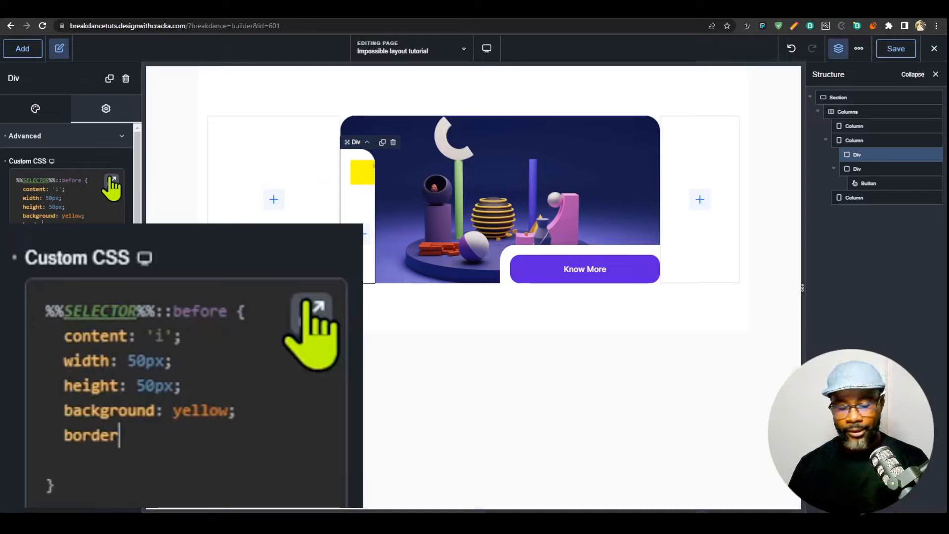
type("-radius")
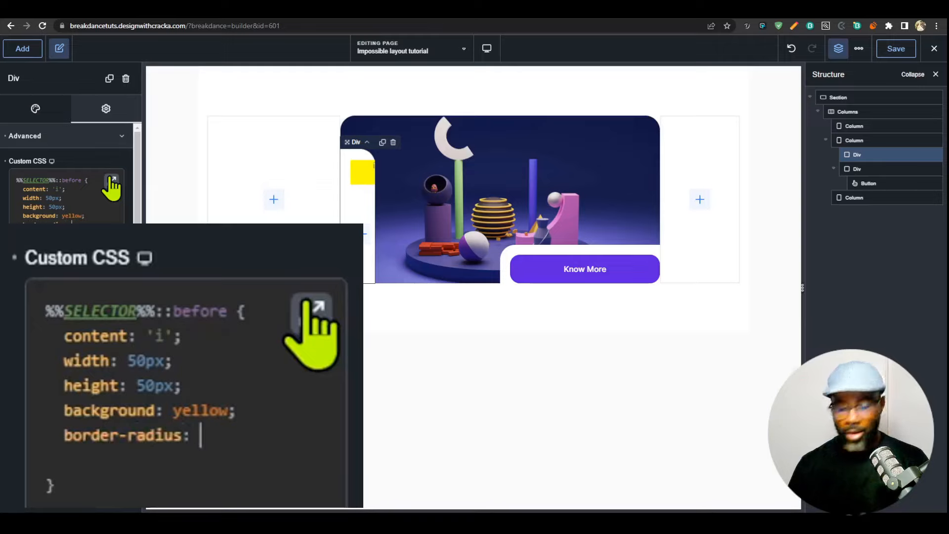
type(": 50%;   po")
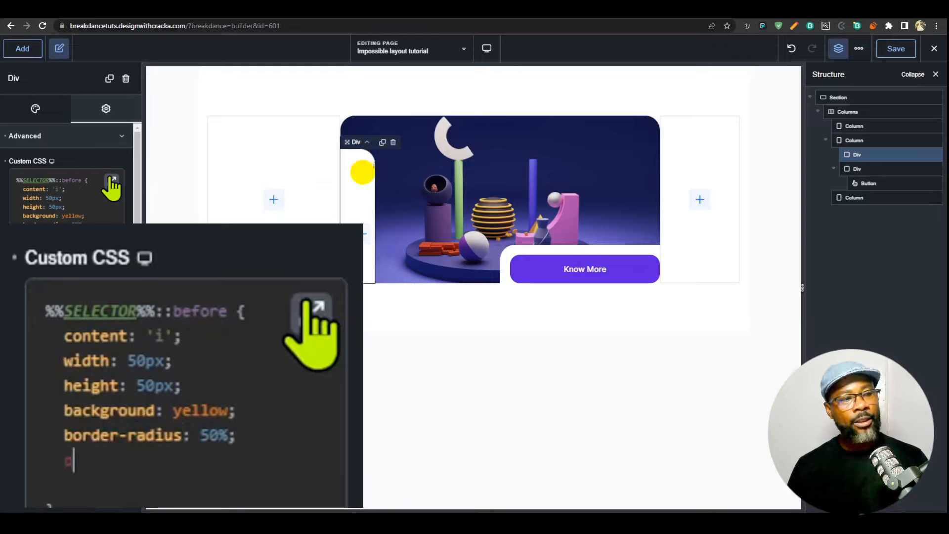
- Set the ::before circle's position to absolute in the custom CSS
type("sition: ")
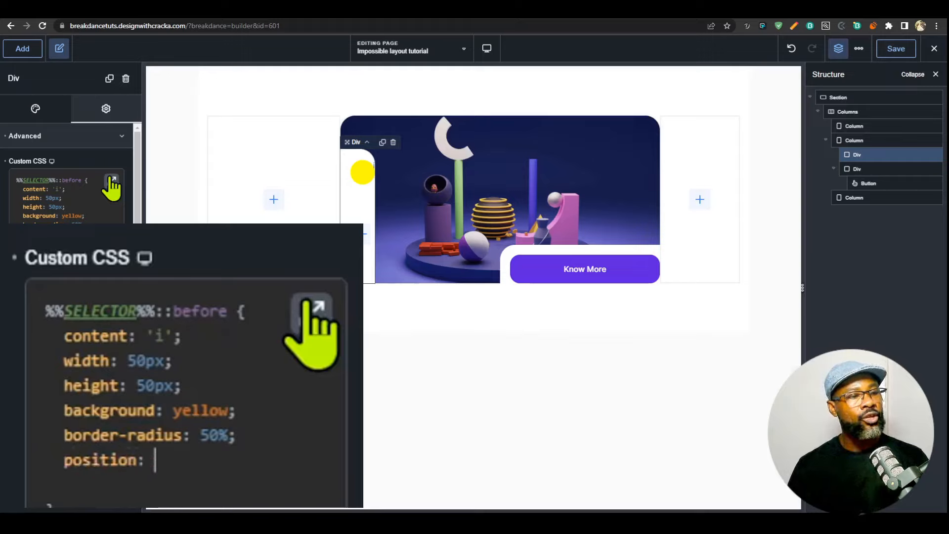
type("abso")
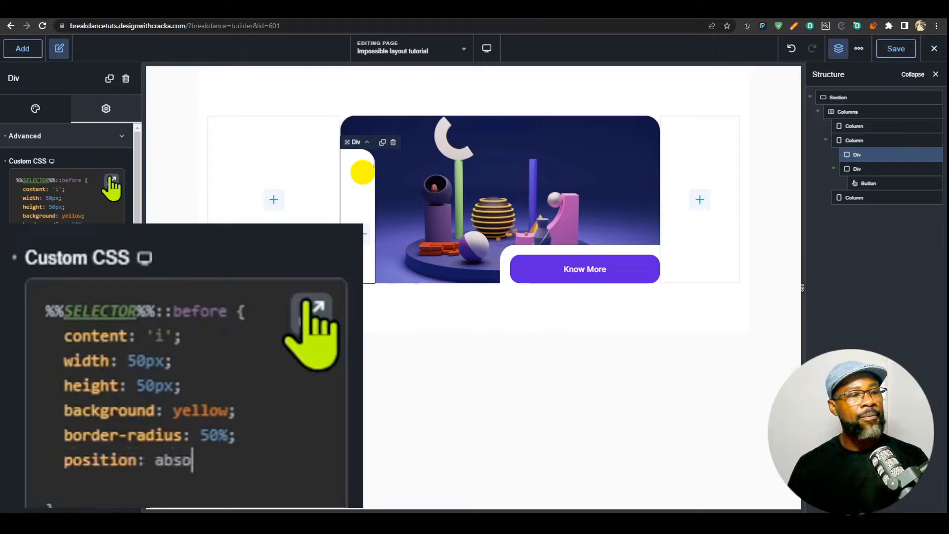
type("lute;")
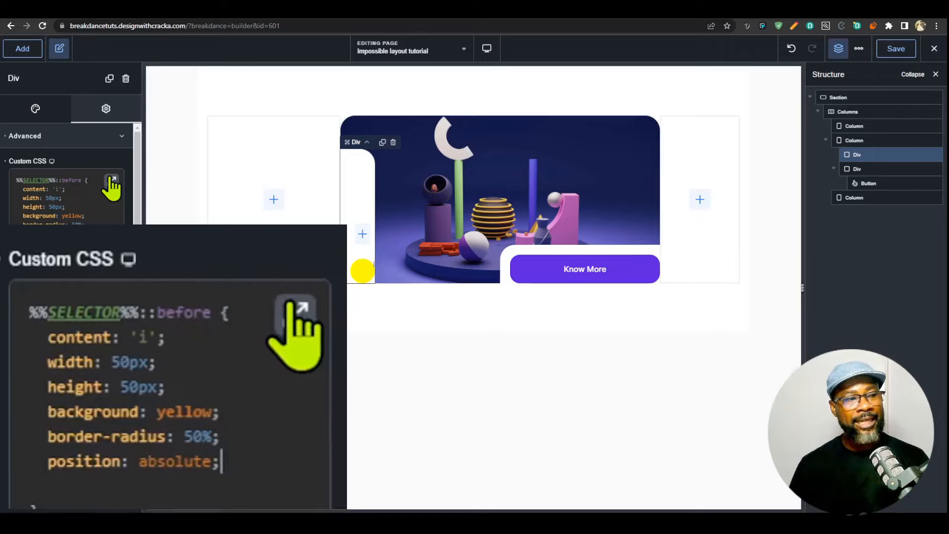
key("Return")
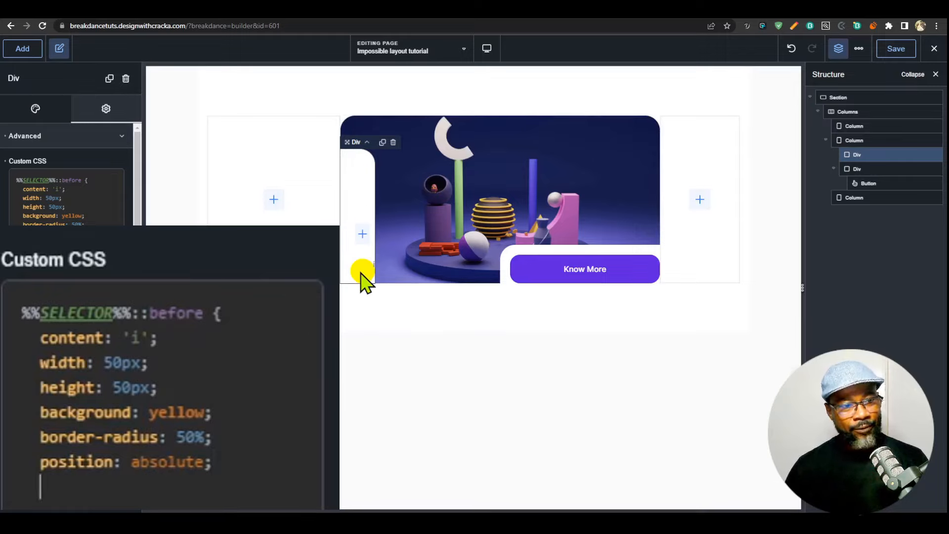
- Add a bottom offset of 100% to the ::before circle in the custom CSS
left_click(271, 463)
type("bott")
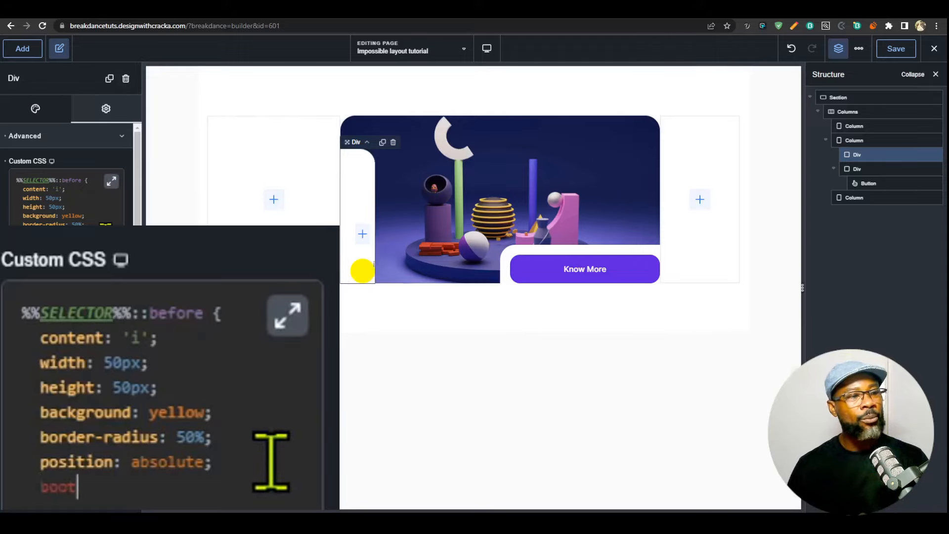
type("om")
key("BackSpace")
key("BackSpace")
key("BackSpace")
key("BackSpace")
key("BackSpace")
key("BackSpace")
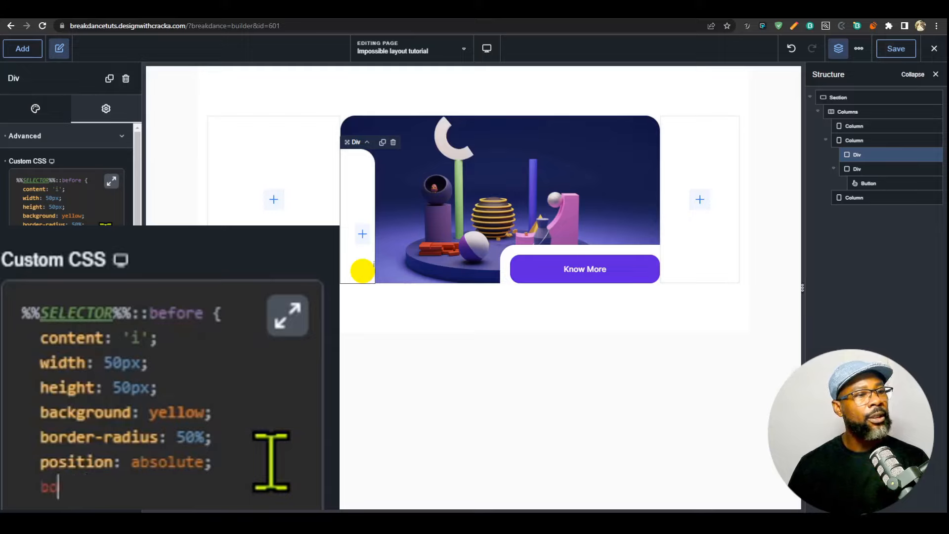
type("ttom: ")
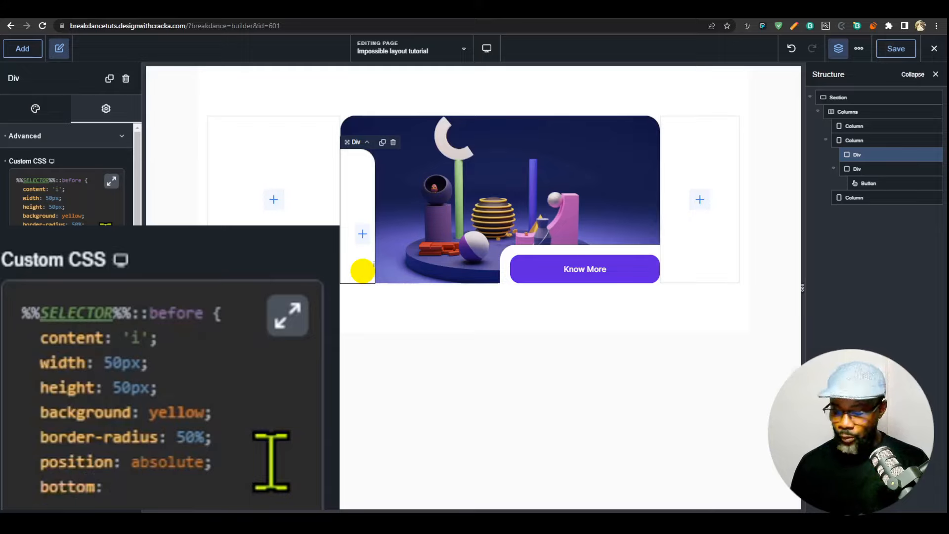
type("100%;")
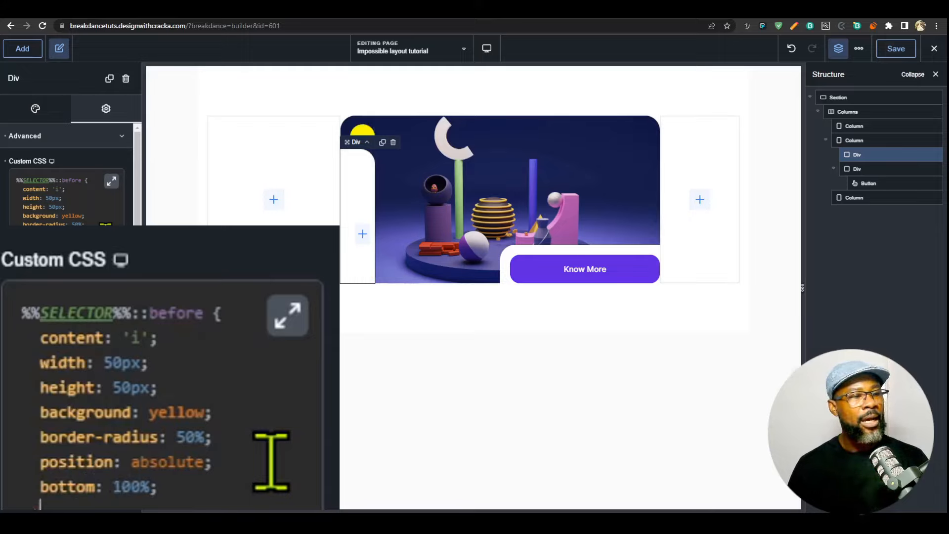
- Set the ::before circle's left offset to 0
key("Return")
type("left: 0")
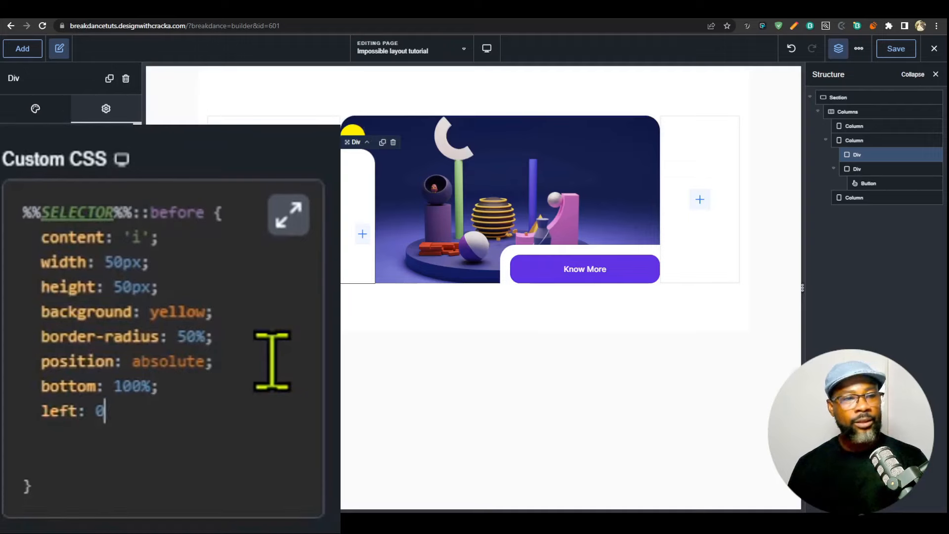
type(";")
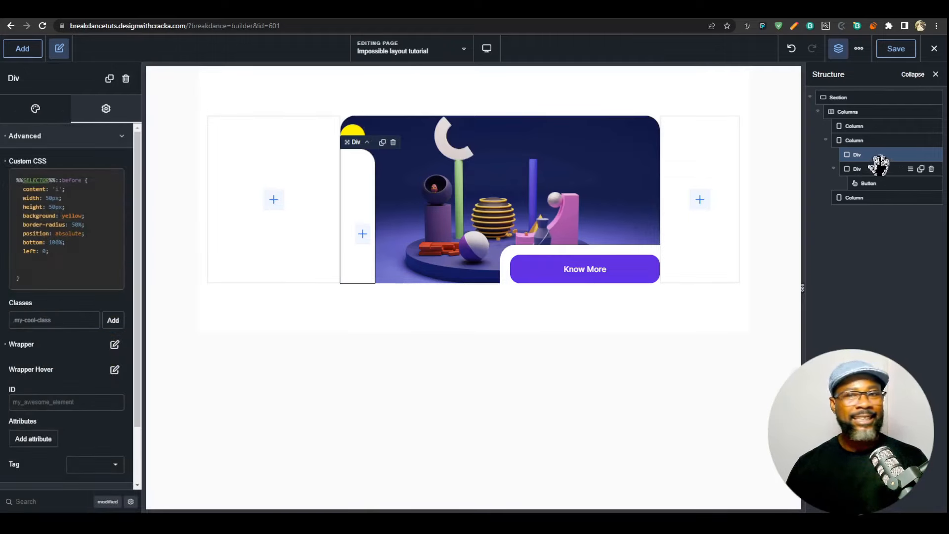
- Select the image column and examine the yellow circle's position above the white cut-out at a larger page zoom
left_click(870, 142)
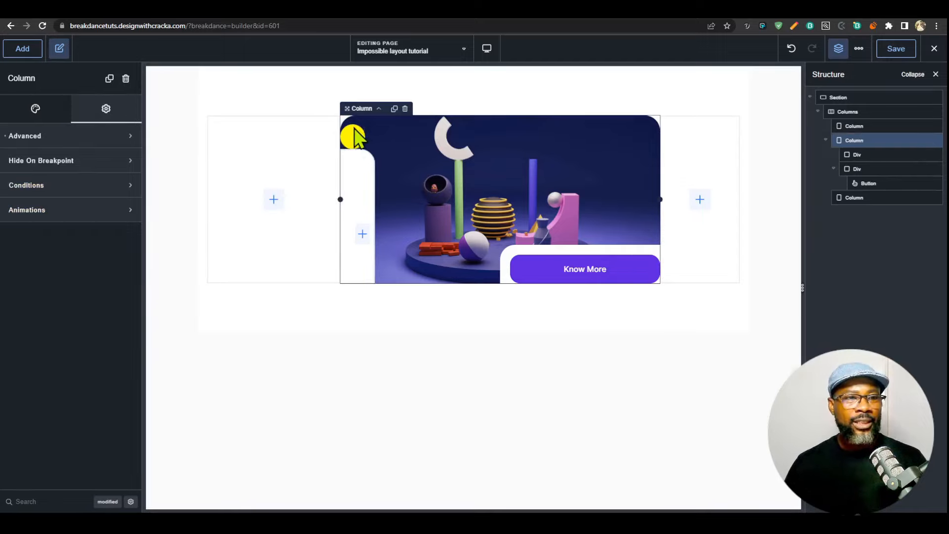
key("ctrl+plus")
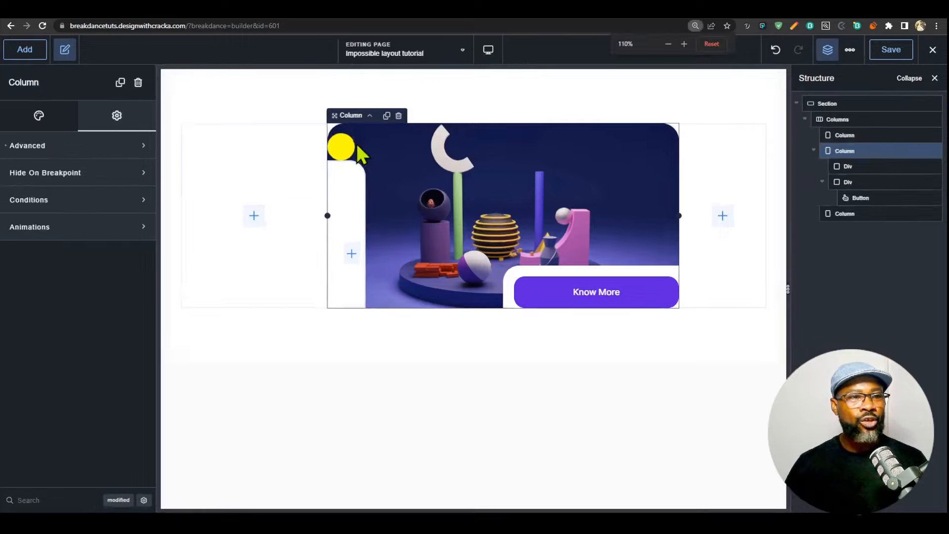
key("ctrl+plus")
key("ctrl+plus")
key("ctrl+minus")
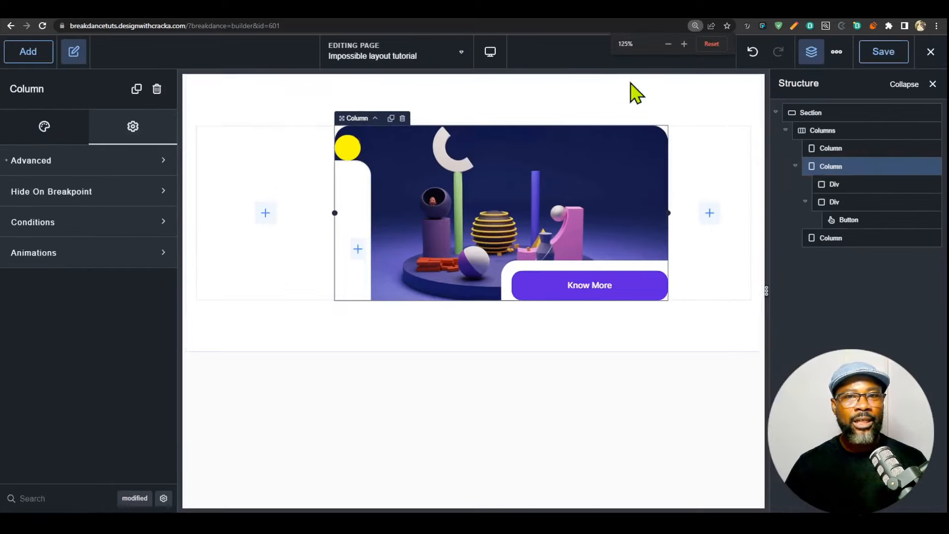
left_click(714, 44)
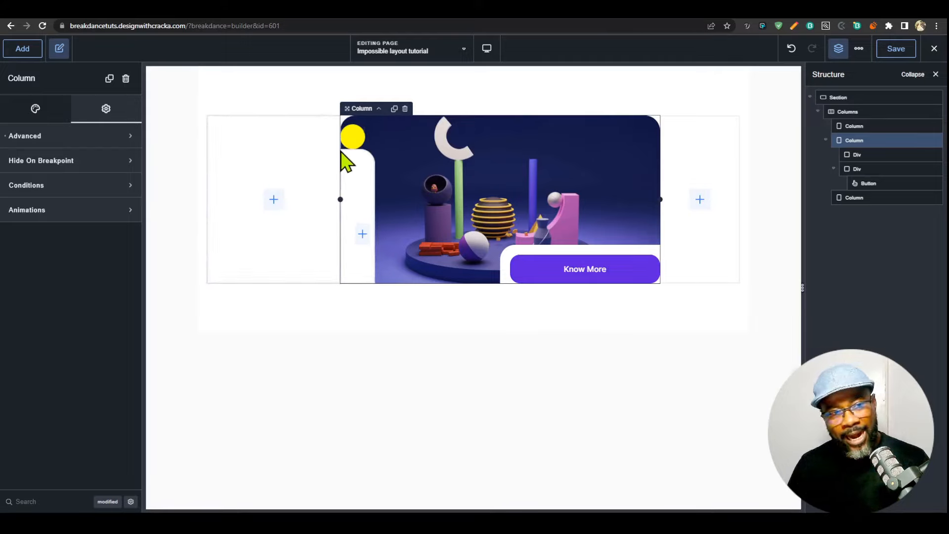
- Add a white box-shadow offset by -20px and 20px to the cut-out div's ::before circle and check it on the canvas
left_click(858, 154)
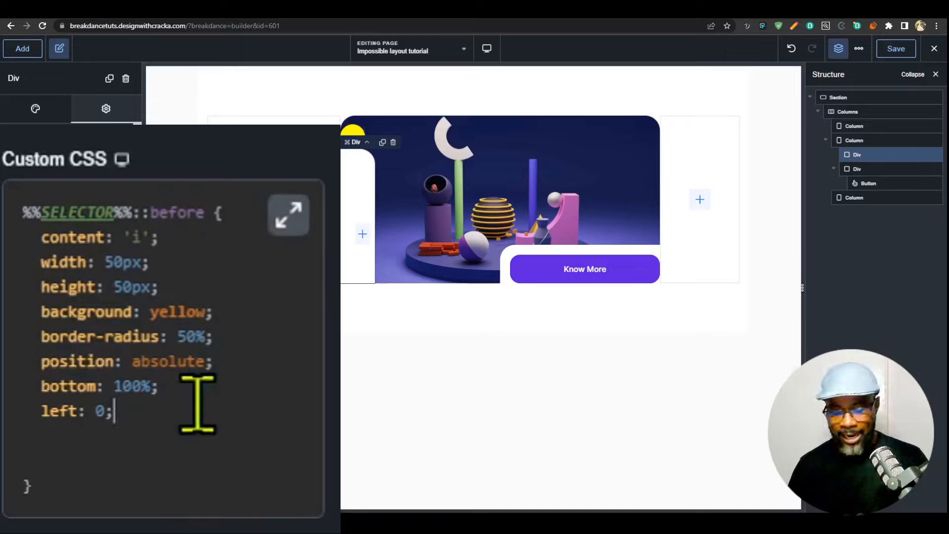
key("Return")
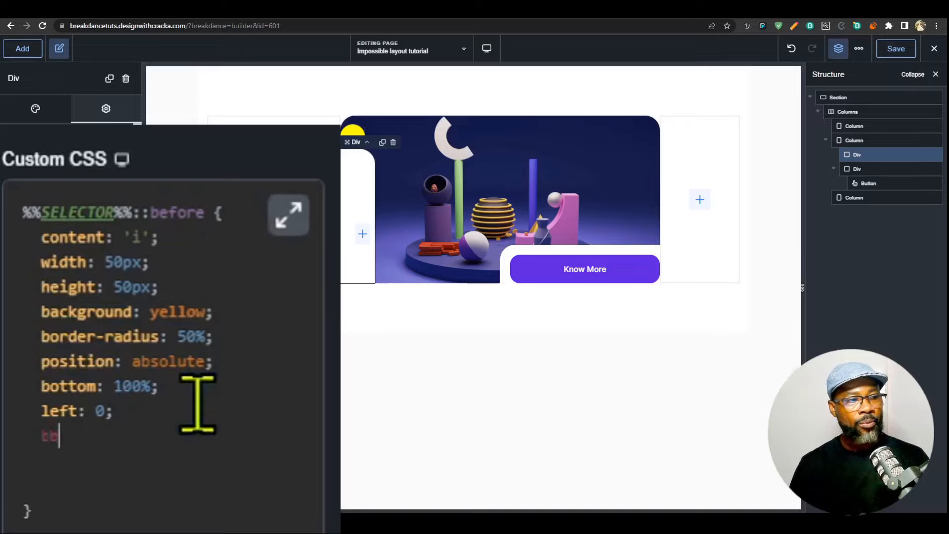
type("box-shadow: -2")
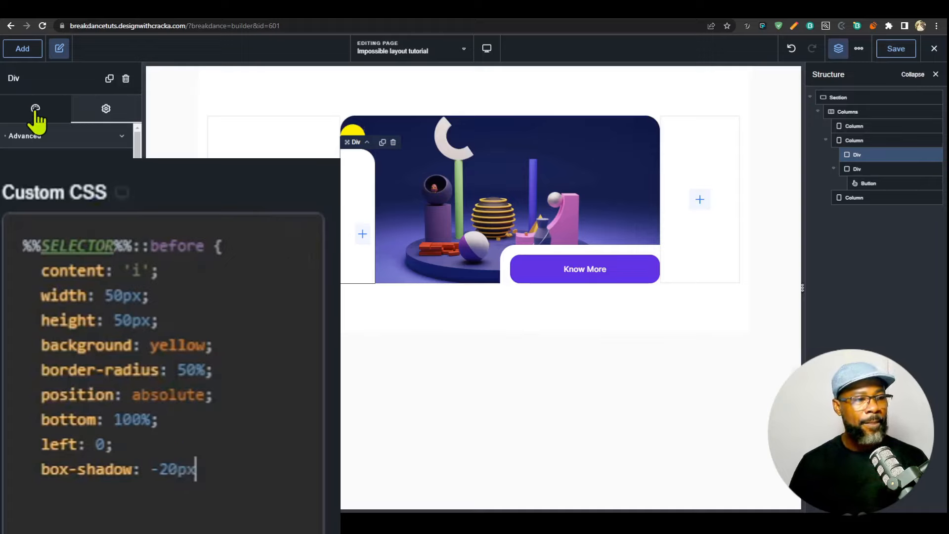
type("0")
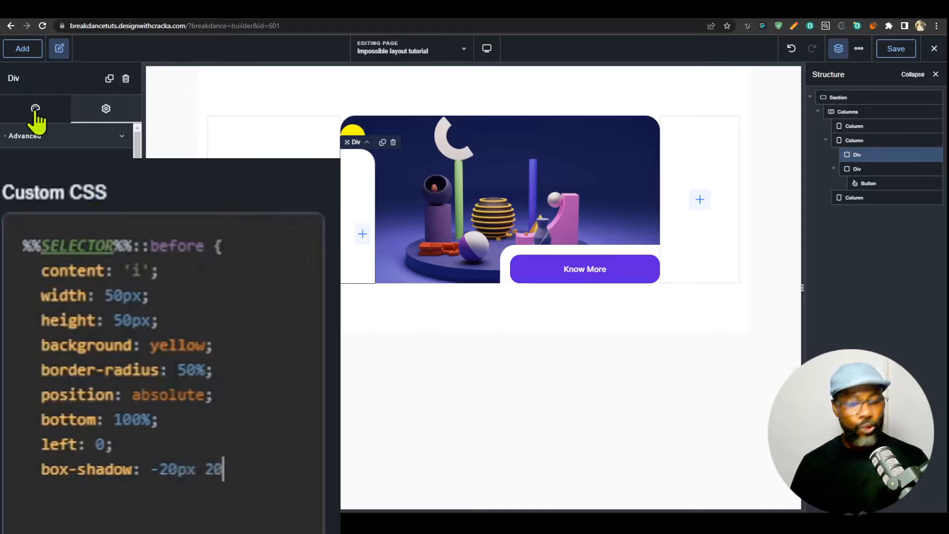
type("px")
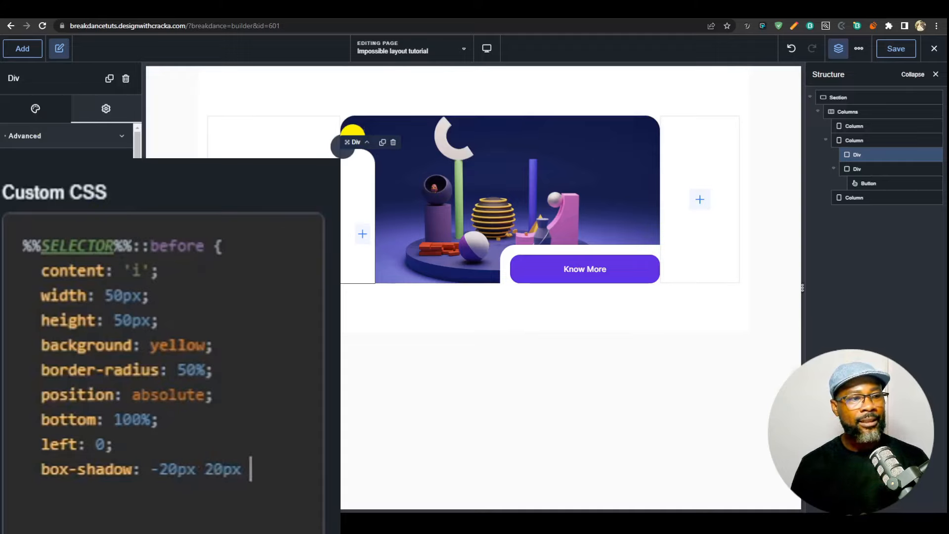
type(" white;")
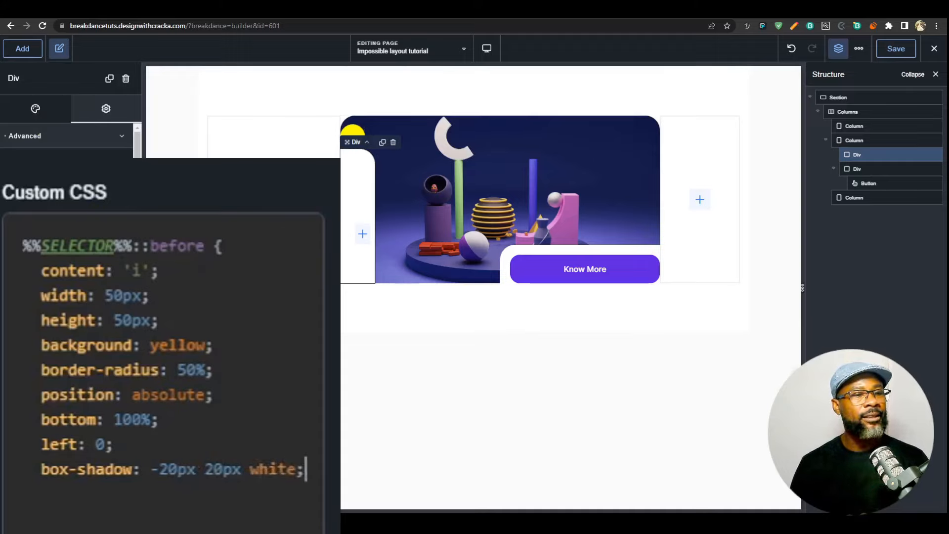
left_click(852, 140)
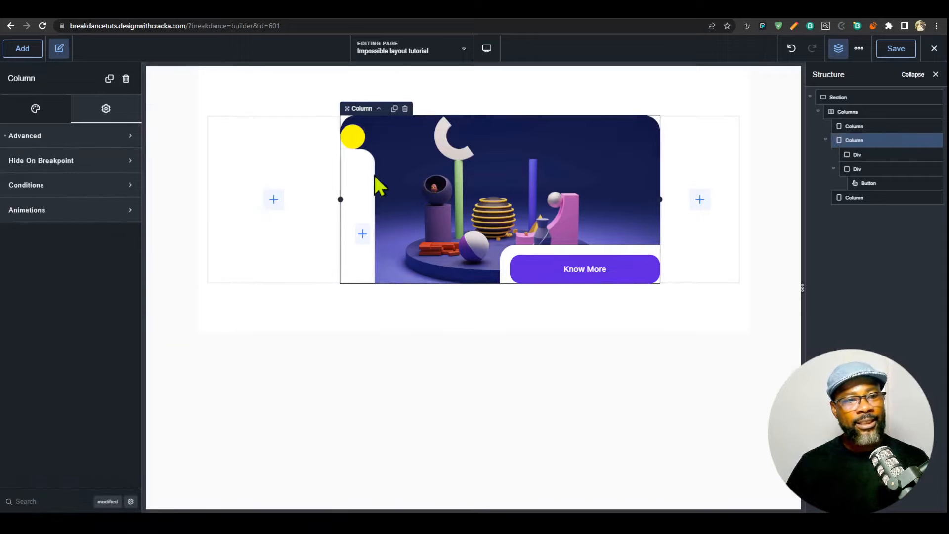
- Change the ::before circle's background to transparent and check the smoothed corner on the reloaded front-end page
left_click(354, 161)
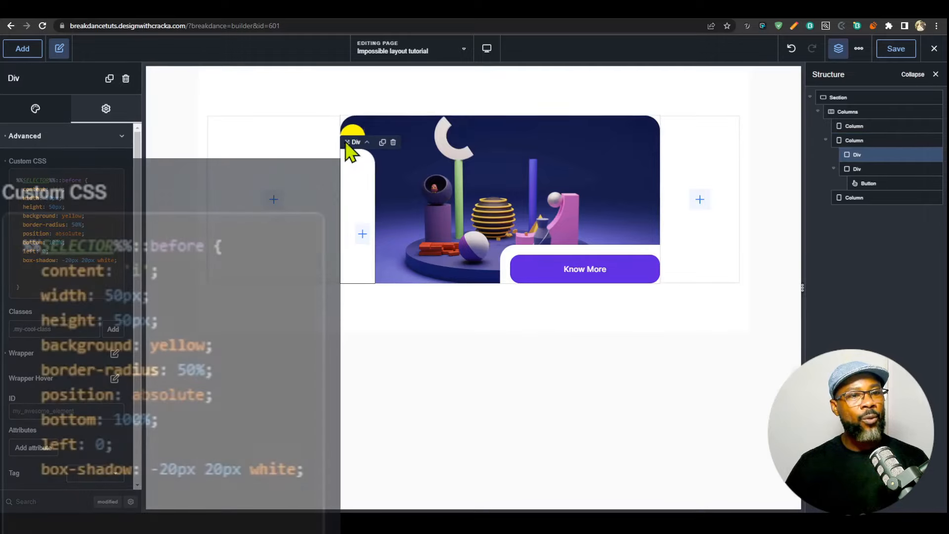
double_click(182, 336)
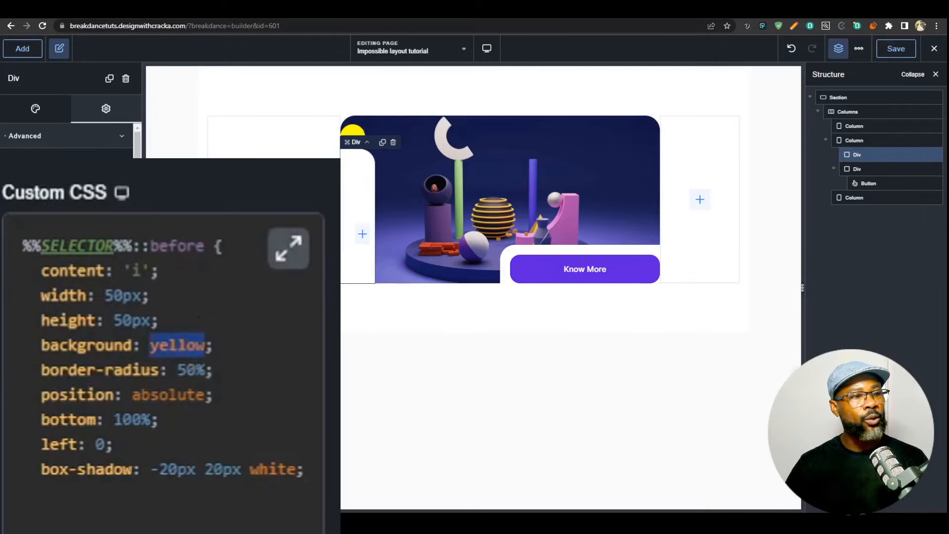
type("trans")
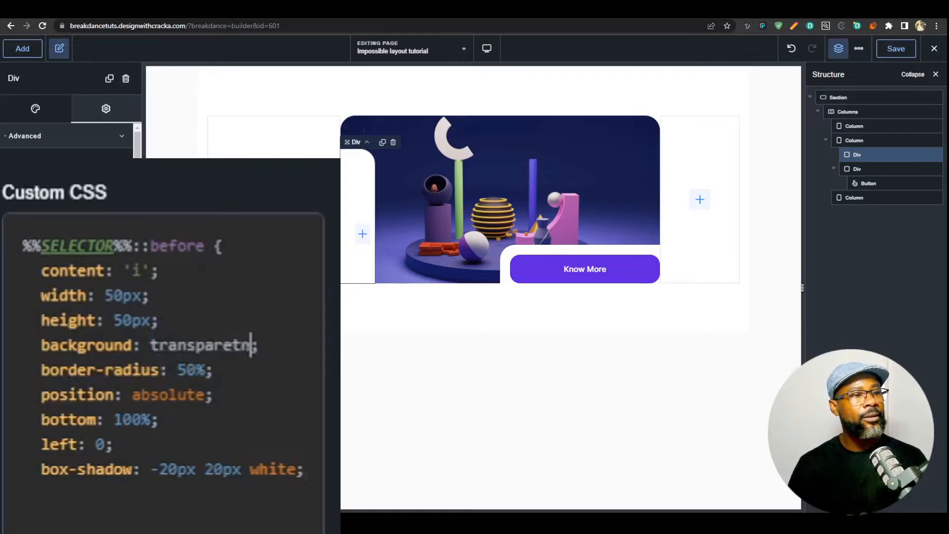
type("parent")
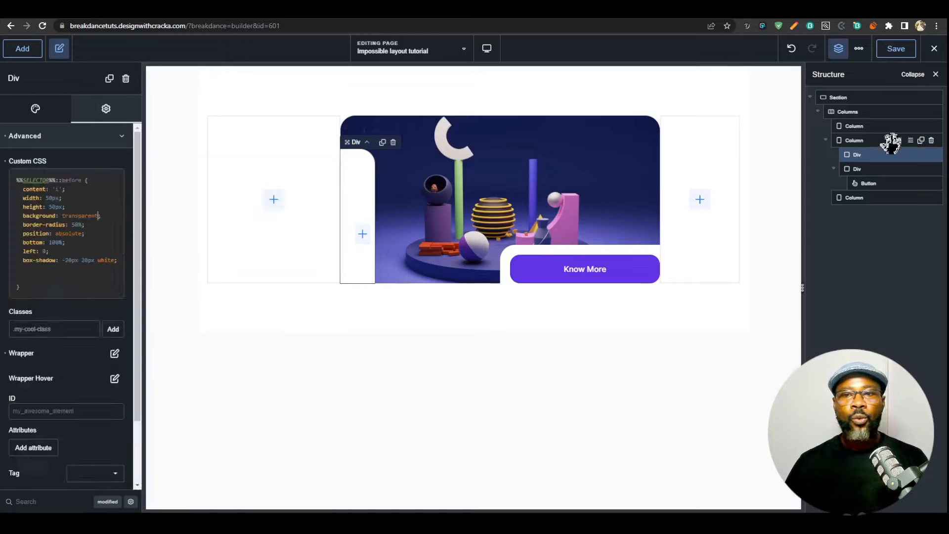
left_click(890, 141)
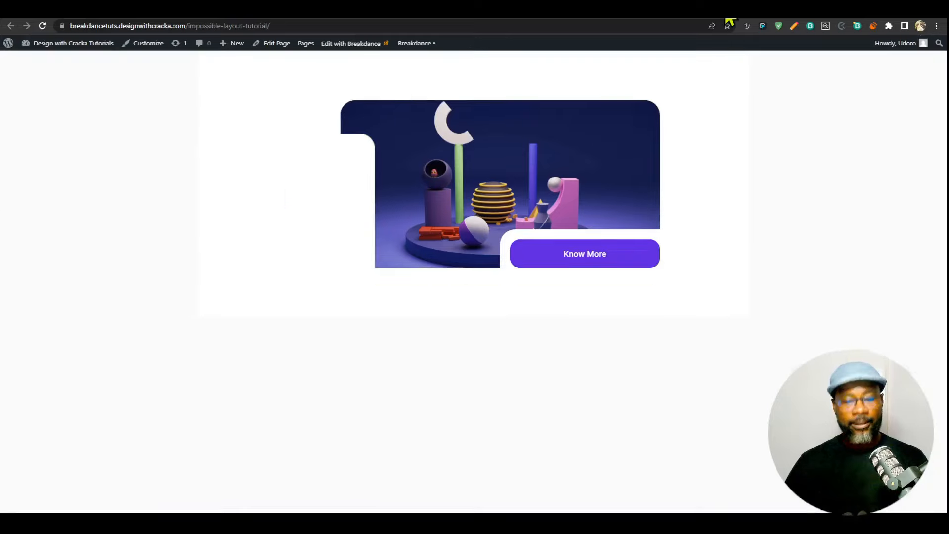
key("ctrl+r")
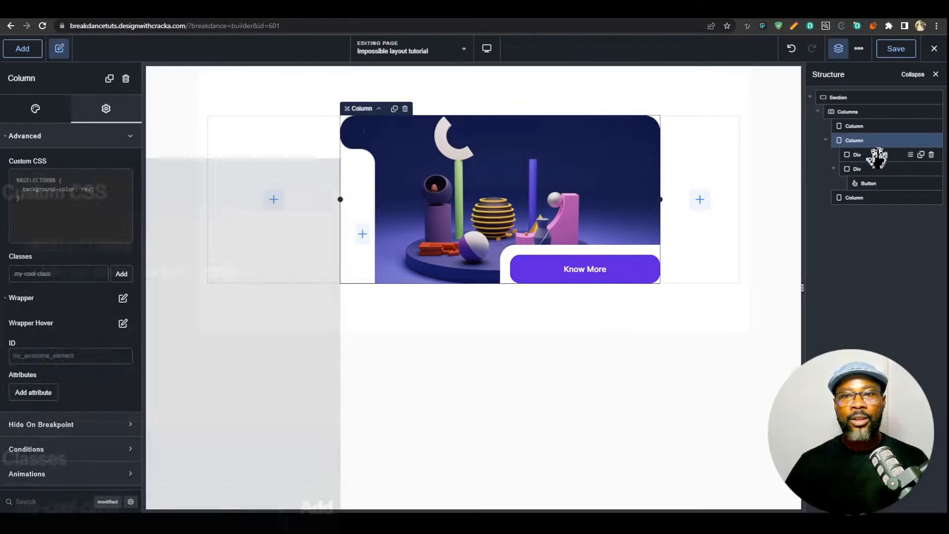
- Duplicate the cut-out div's ::before rule beneath itself in the custom CSS and change the copy's selector to ::after
left_click(870, 154)
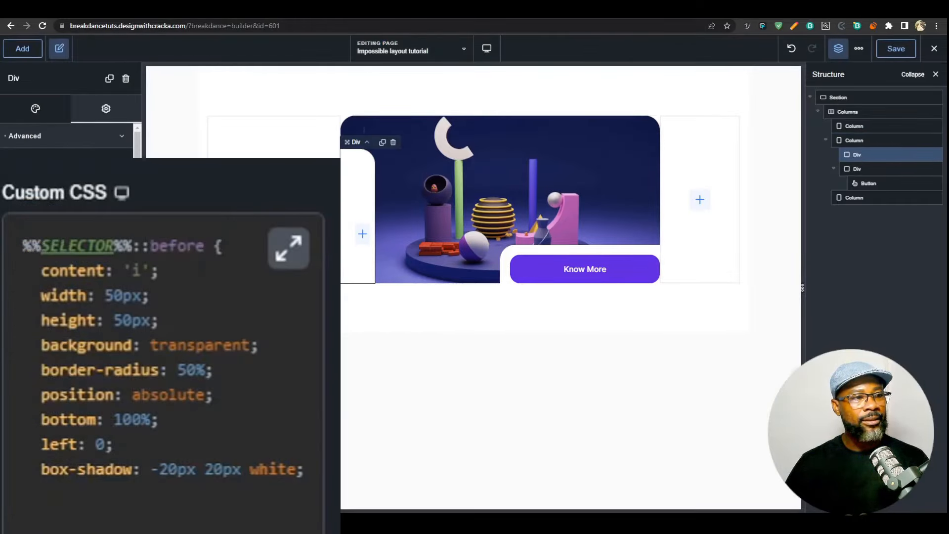
left_click_drag(120, 532, 1, 249)
key("ctrl+c")
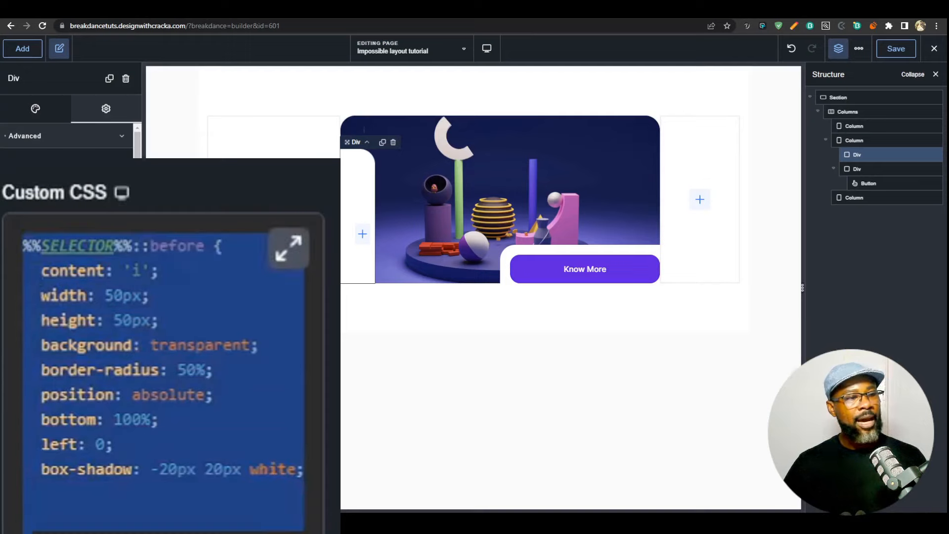
left_click(102, 533)
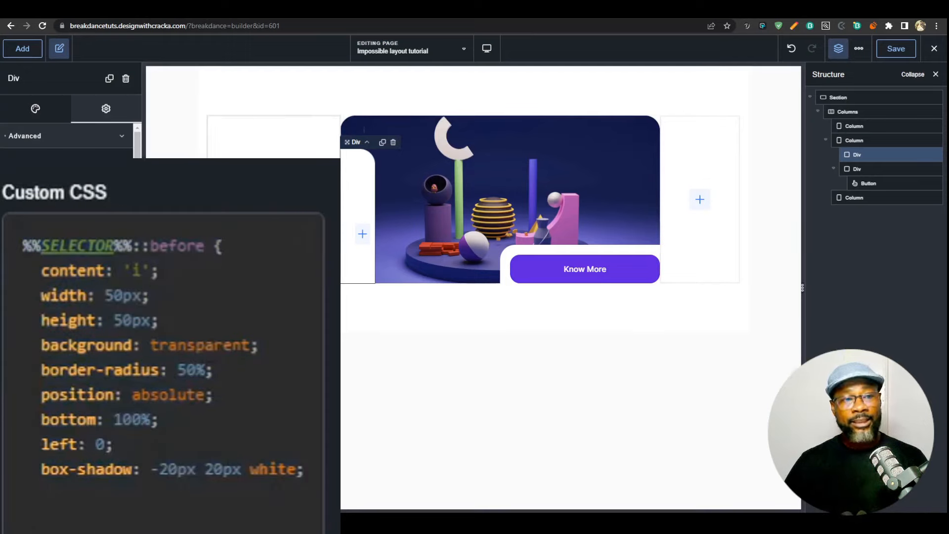
left_click(115, 178)
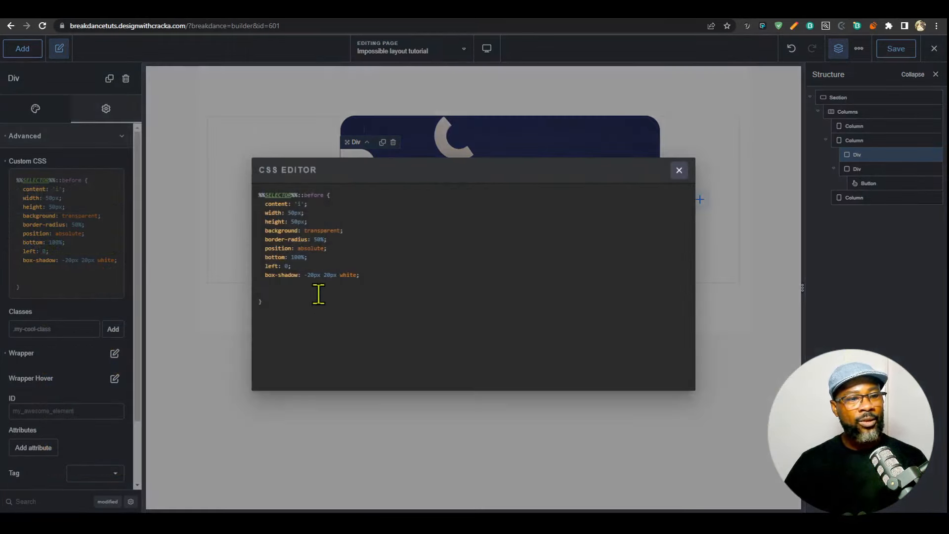
key("BackSpace")
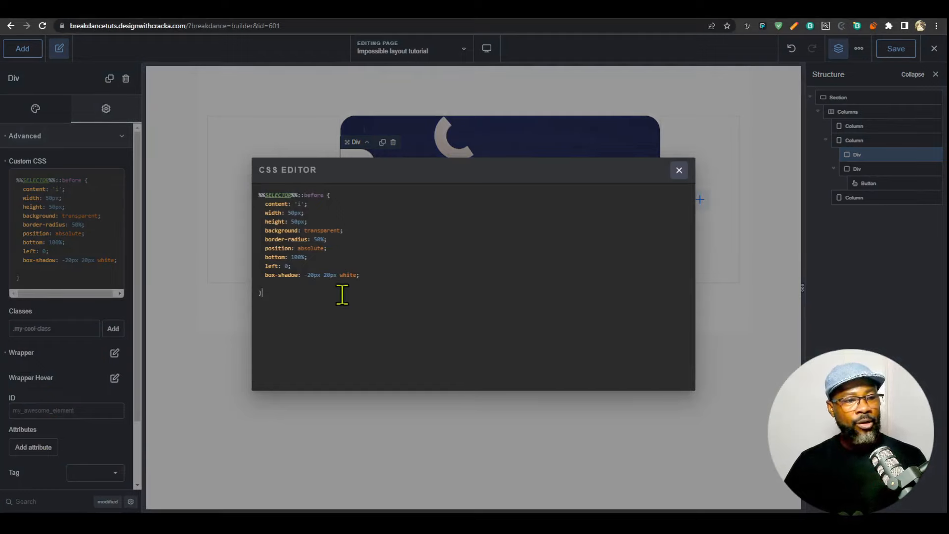
key("ctrl+v")
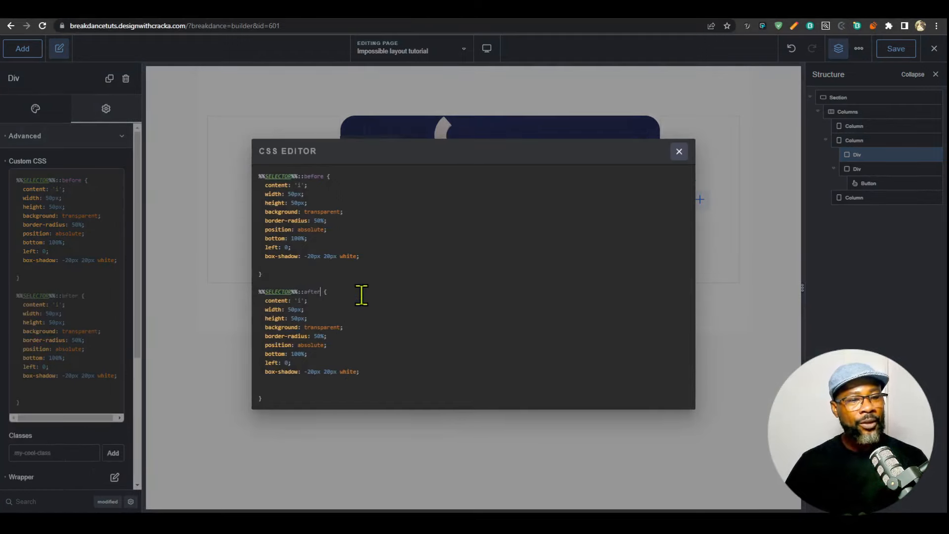
left_click(679, 151)
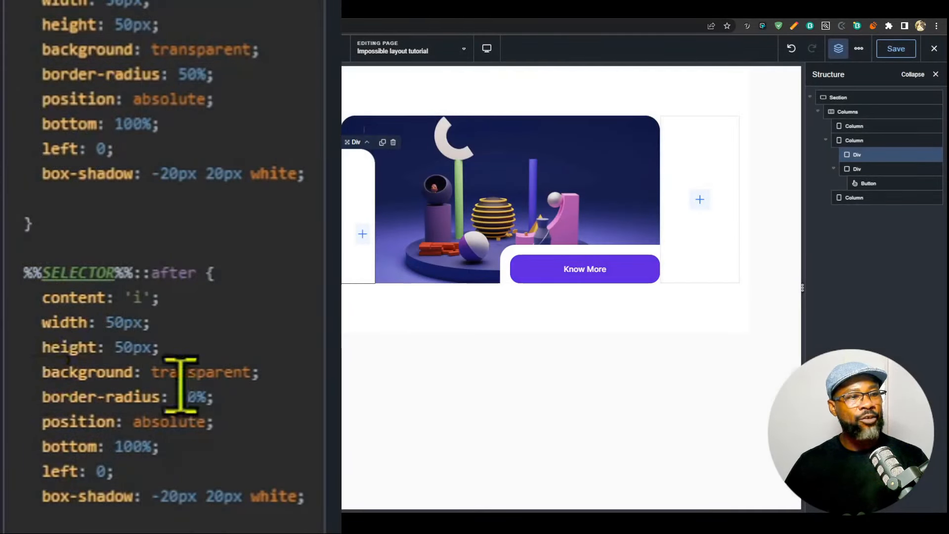
- Empty the content value of both the ::before and ::after rules by removing the letter 'i'
scroll(171, 475, "up", 1)
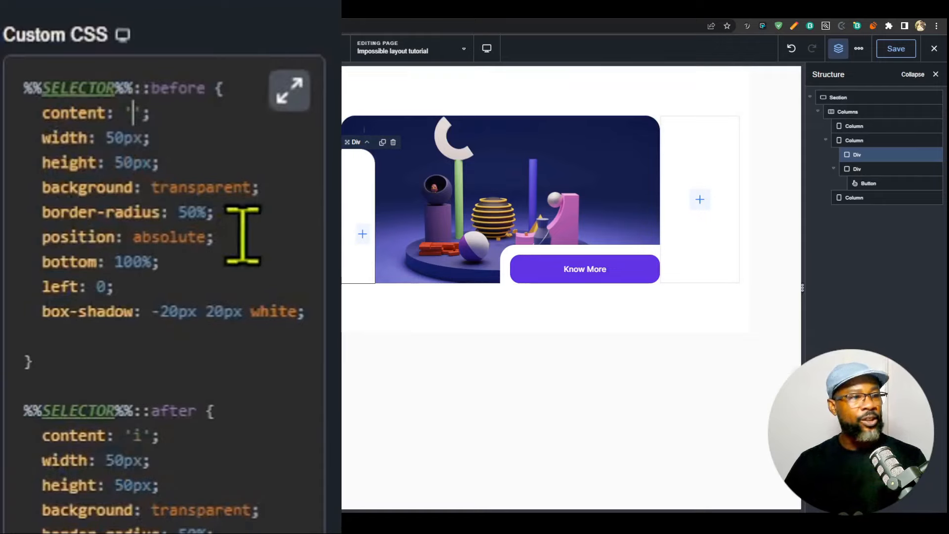
left_click(139, 435)
key("BackSpace")
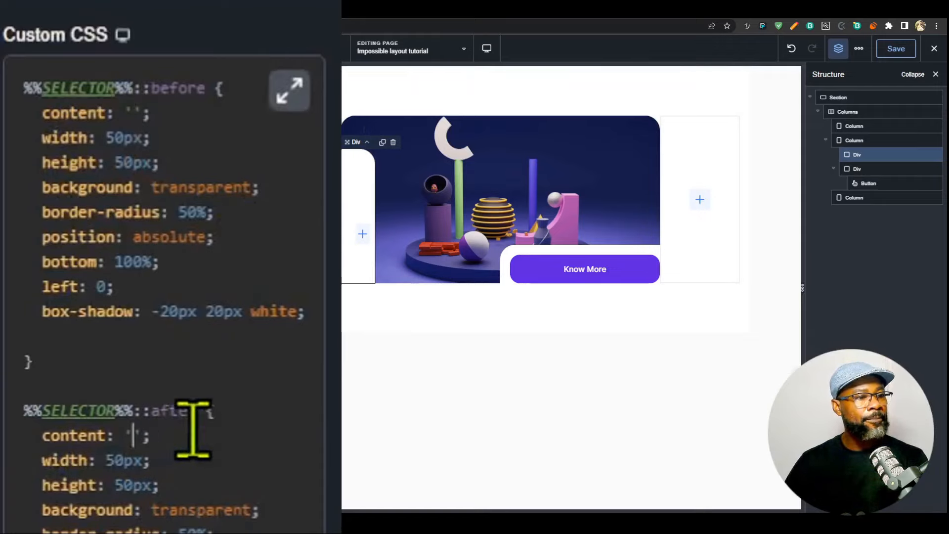
- Set the bottom offset in the ::after rule to 0
scroll(193, 428, "down", 2)
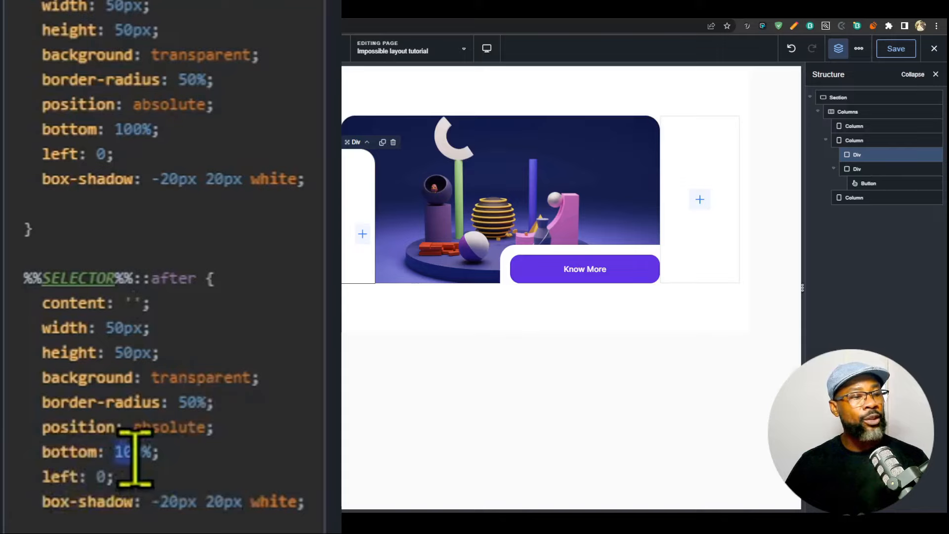
left_click_drag(134, 457, 143, 452)
key("BackSpace")
key("Delete")
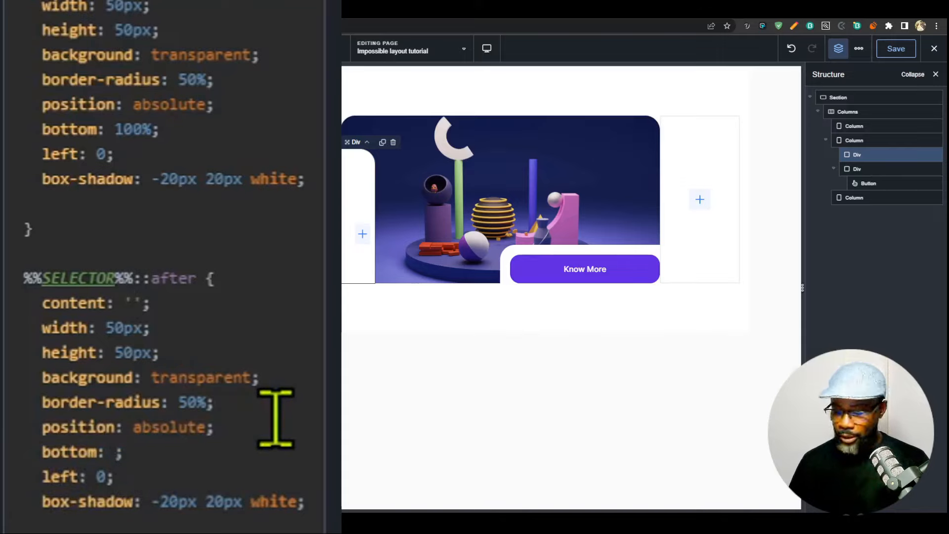
type("0")
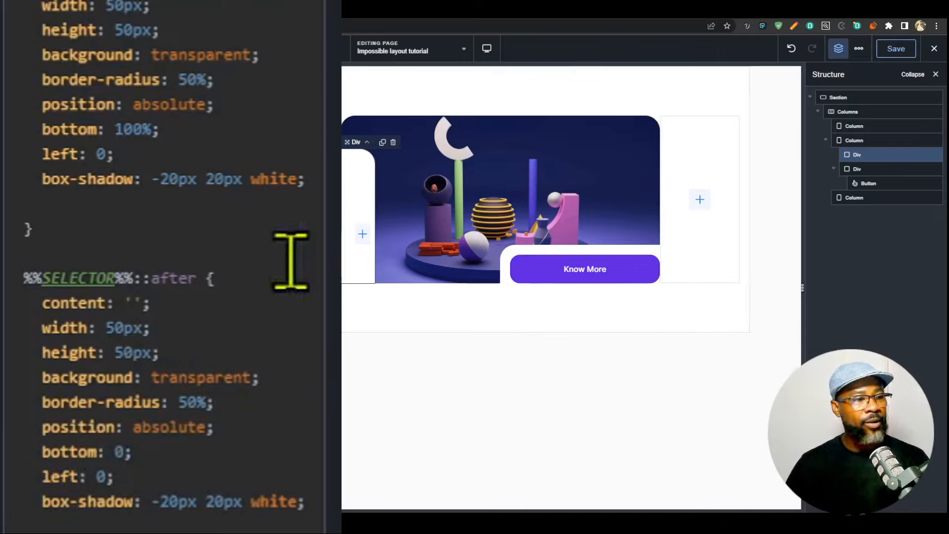
- Set the ::after rule's background to yellow and its left offset to 100% in the cut-out div's custom CSS
double_click(196, 371)
type("y")
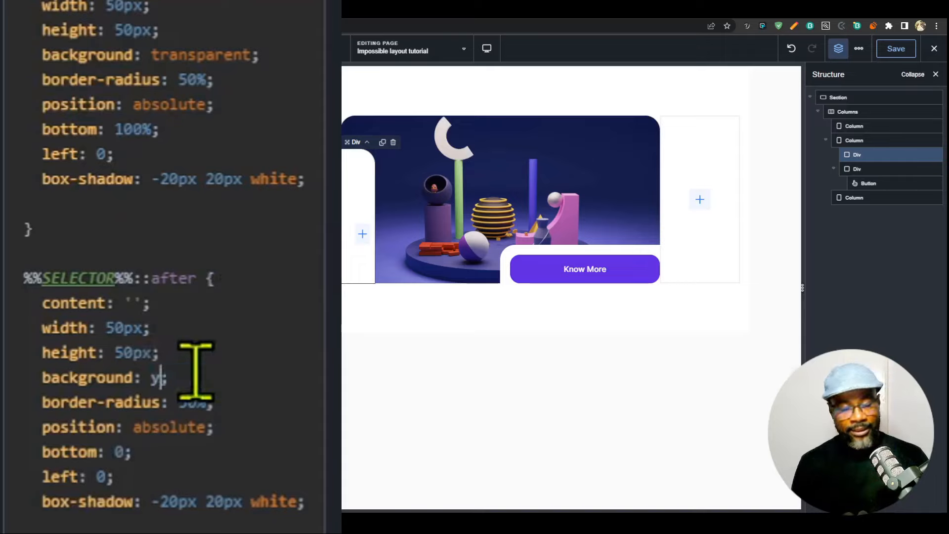
type("ellow")
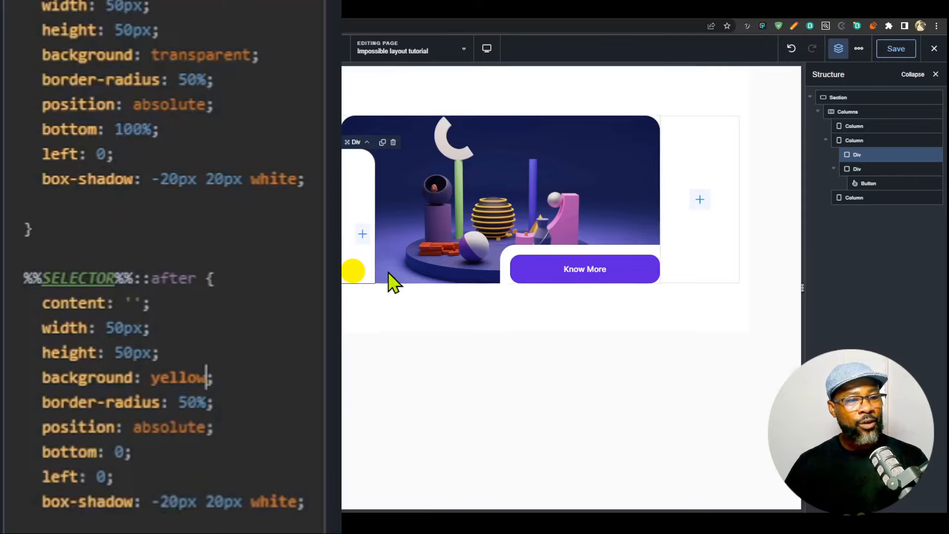
double_click(101, 477)
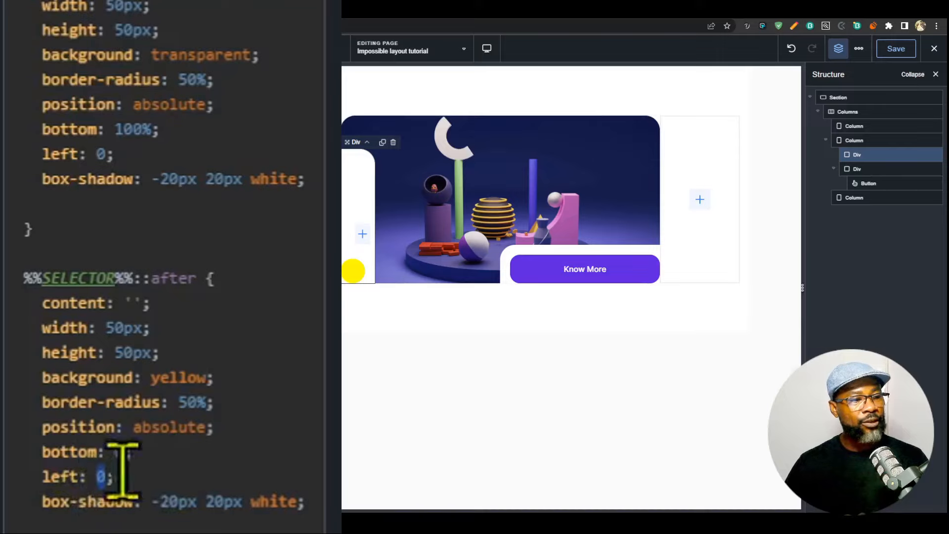
type("100")
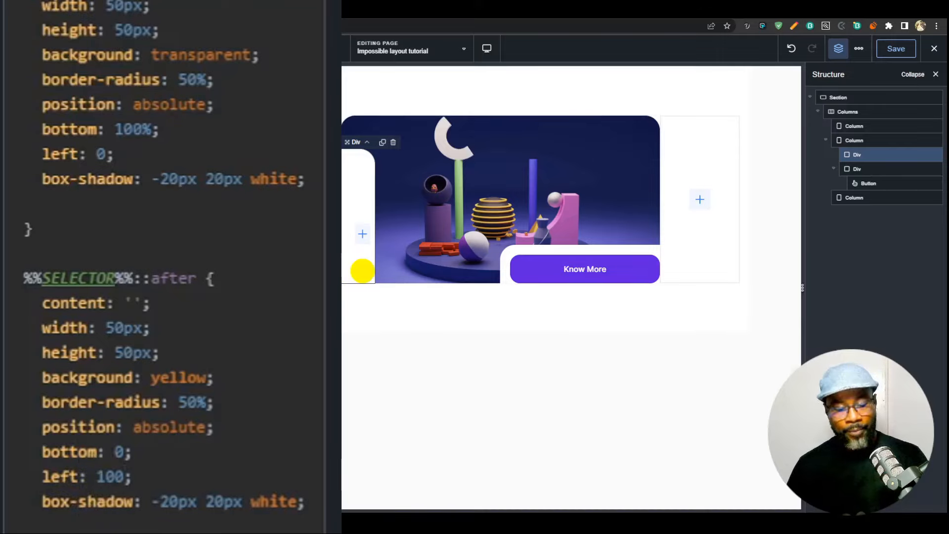
type("%")
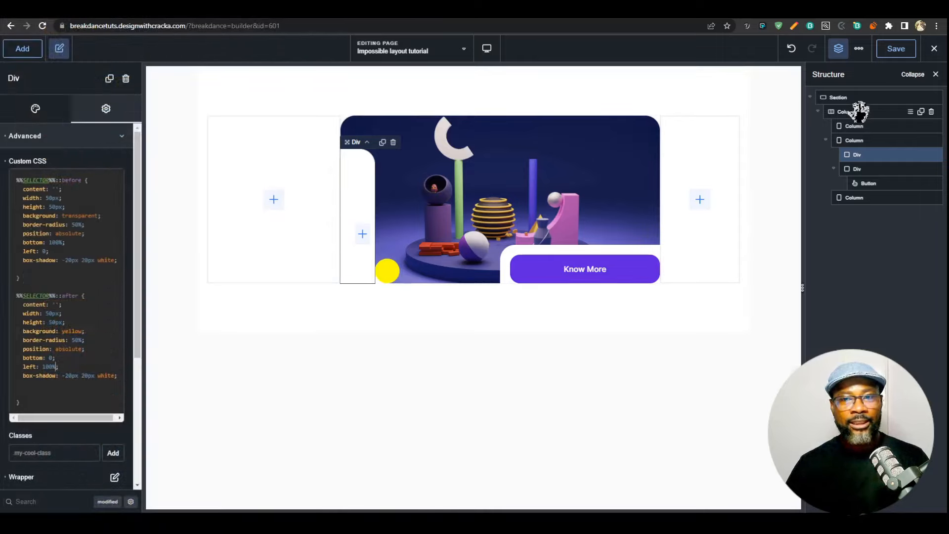
- Change the ::after circle's background to transparent, save the page and reload the front-end page to check the corner
left_click(859, 110)
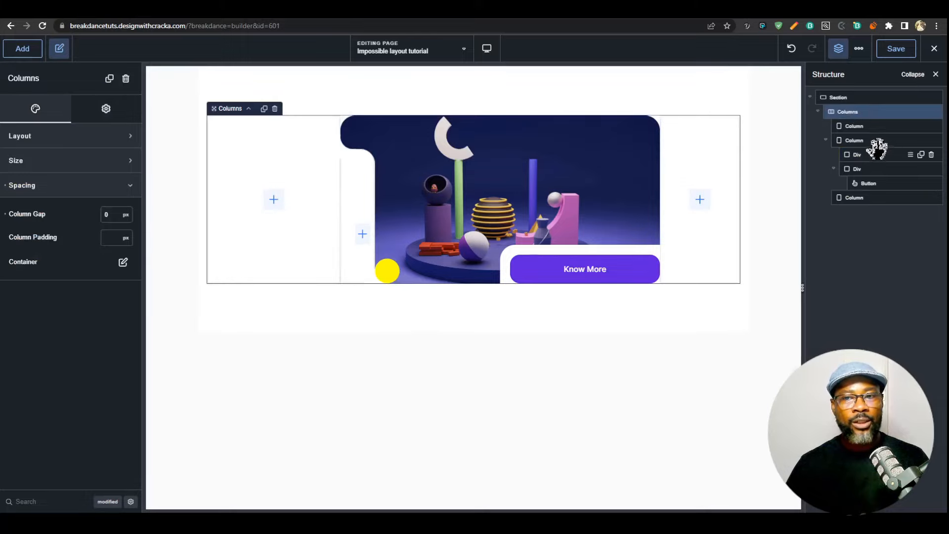
left_click(856, 154)
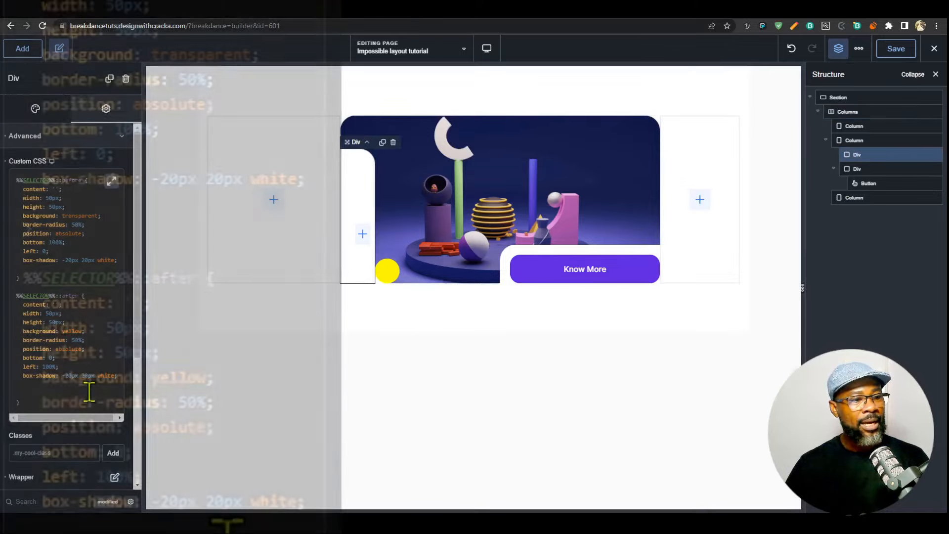
double_click(74, 332)
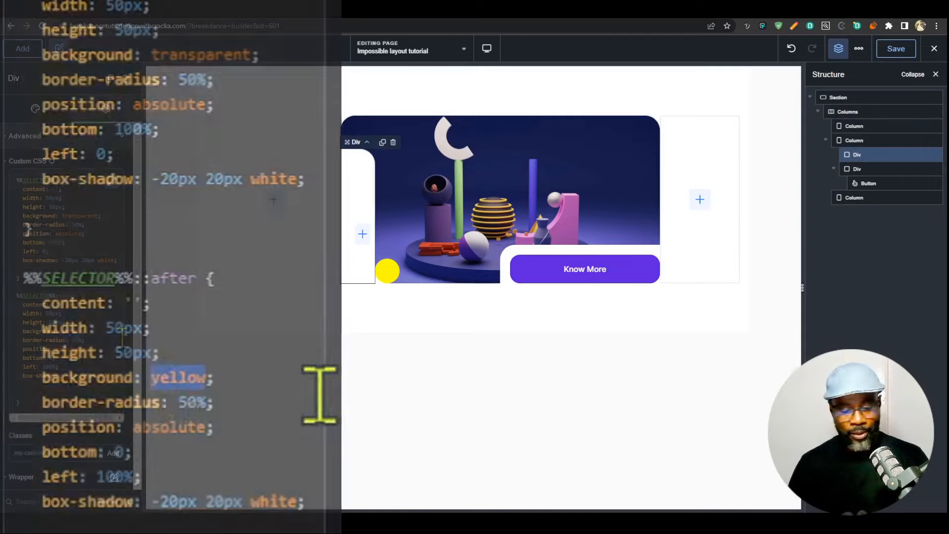
type("transparent")
left_click(896, 48)
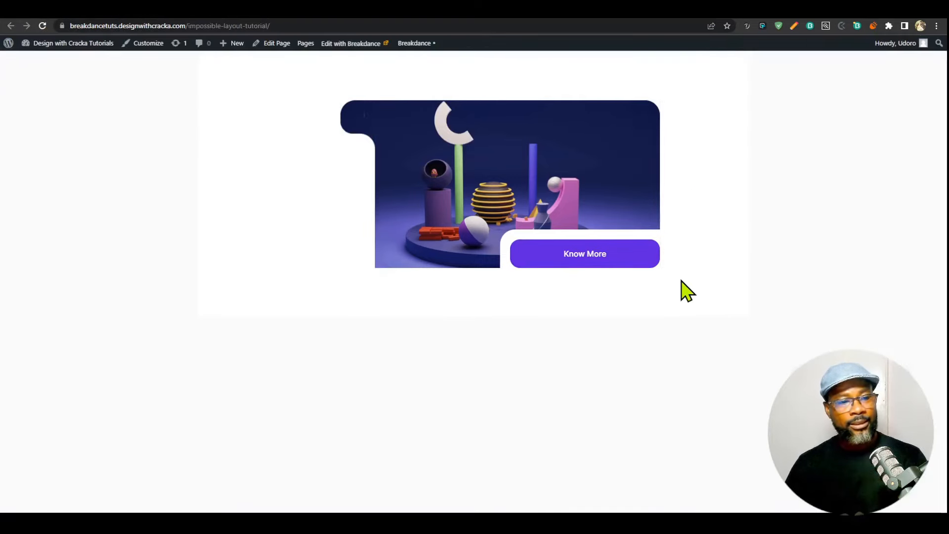
key("F5")
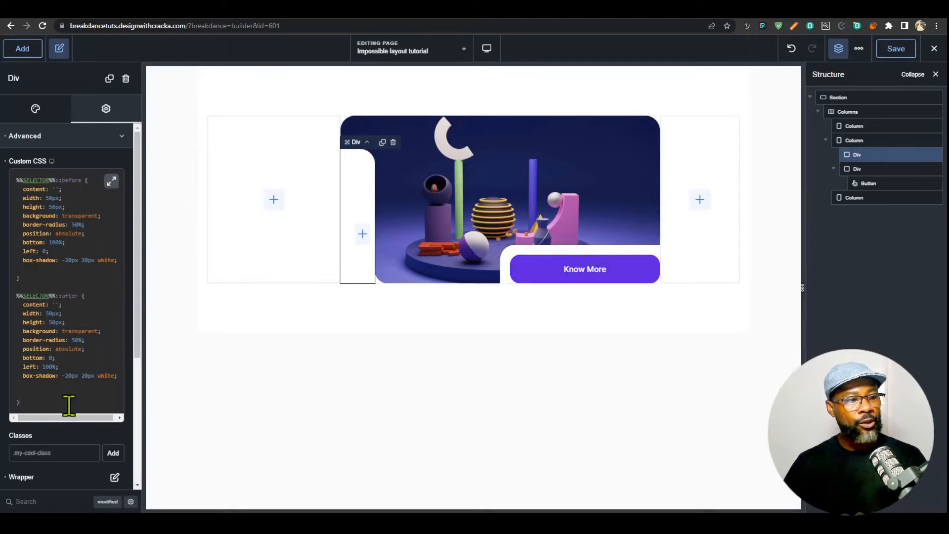
- Copy the cut-out div's entire custom CSS into the custom CSS of the div that holds the Know More button
key("ctrl+a")
key("ctrl+c")
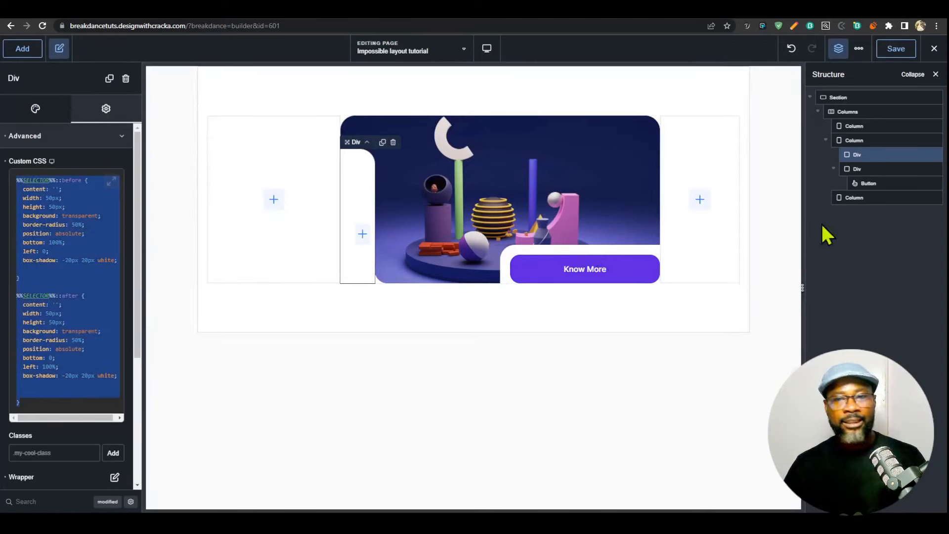
left_click(867, 169)
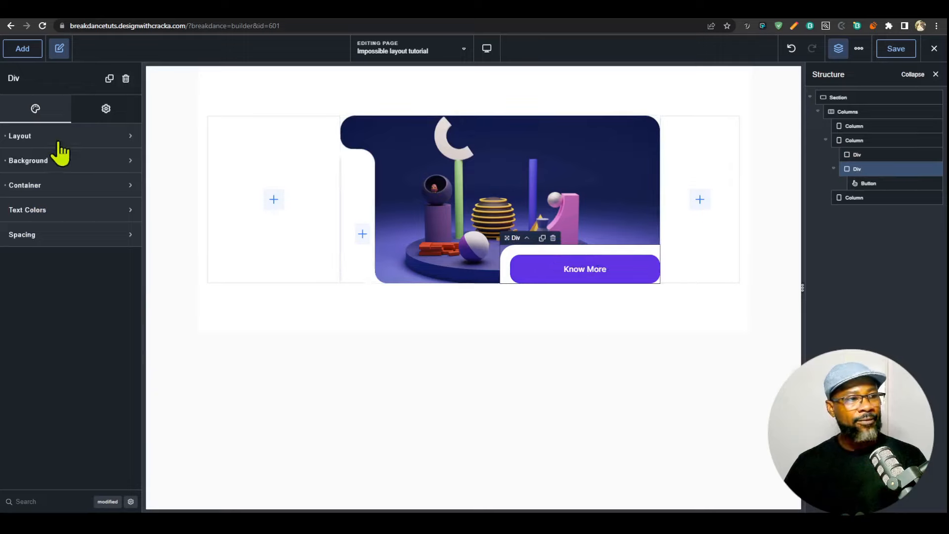
left_click(99, 110)
left_click(93, 136)
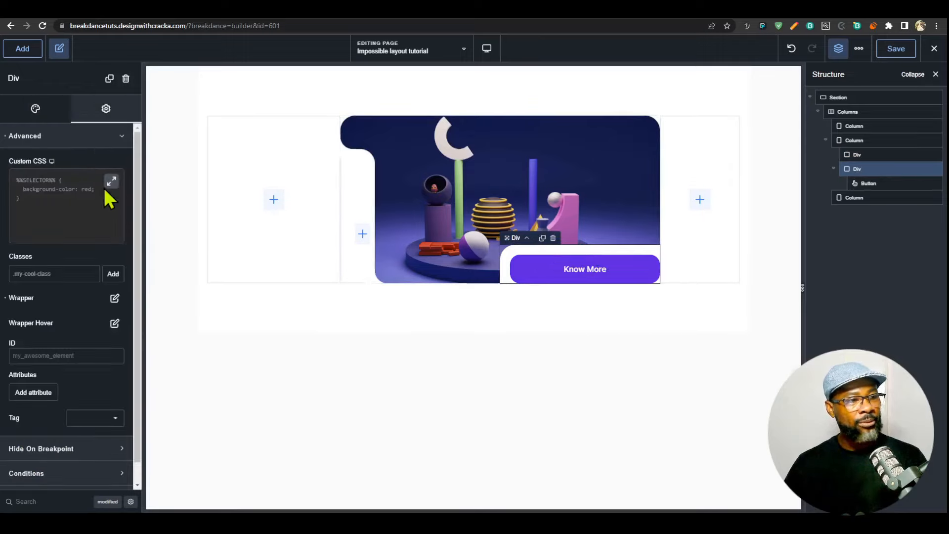
key("ctrl+v")
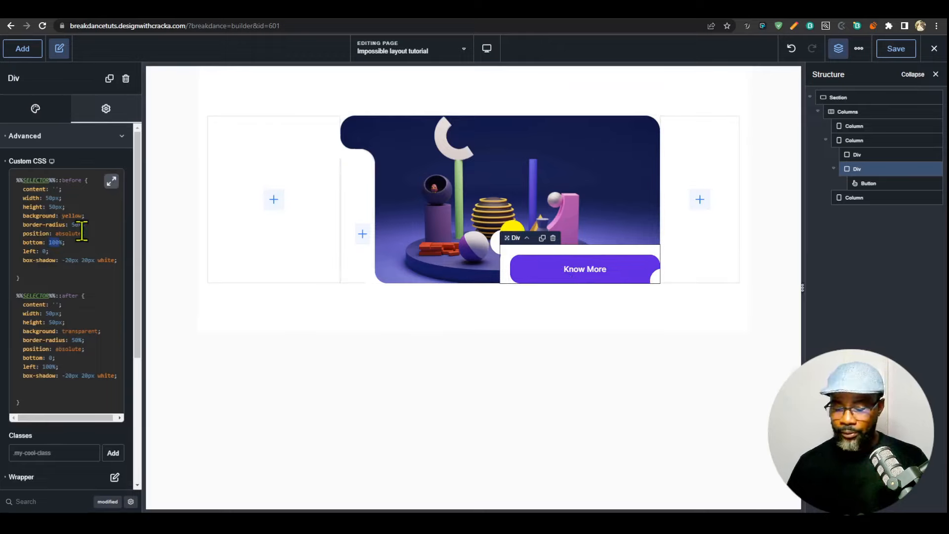
- In the button div's ::before rule, set bottom 0%, replace left with right 100%, and use box-shadow 20px 20px white and a transparent background
type("0")
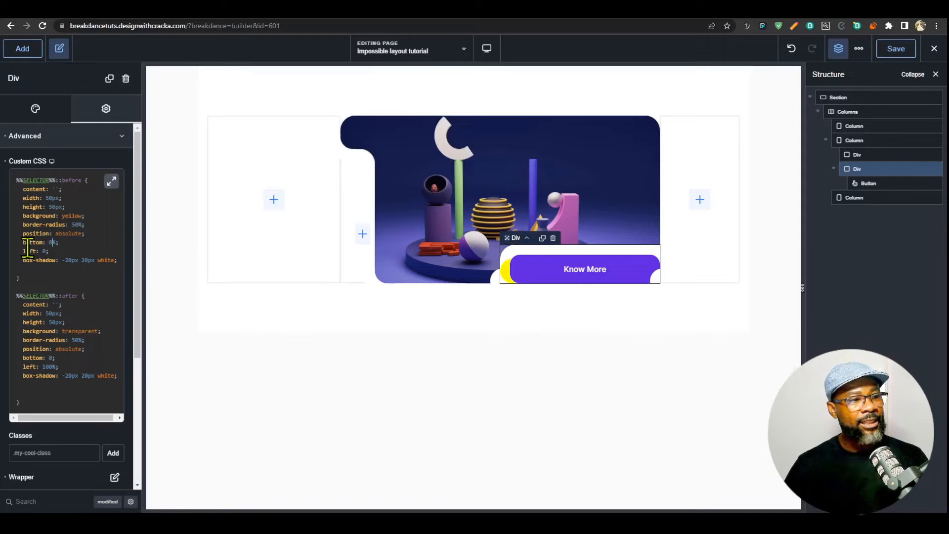
type("right")
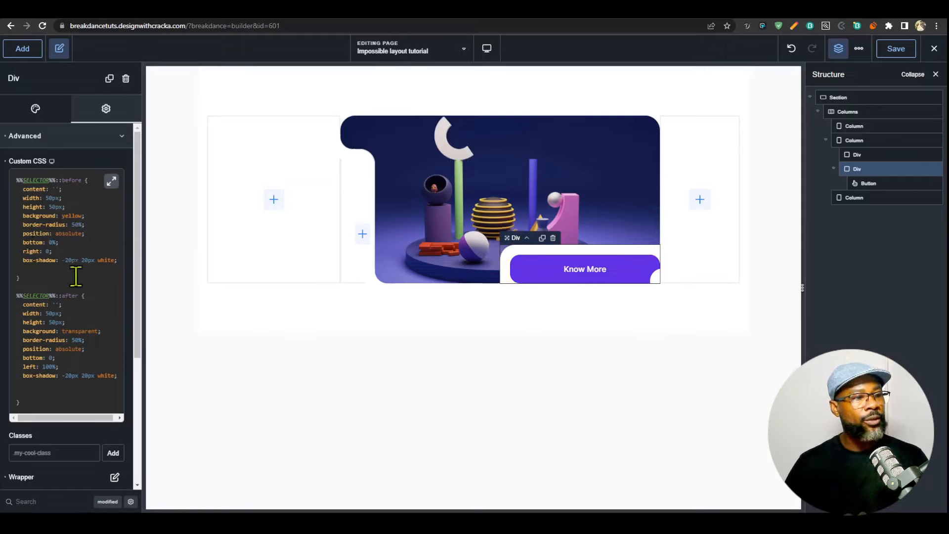
type("100%")
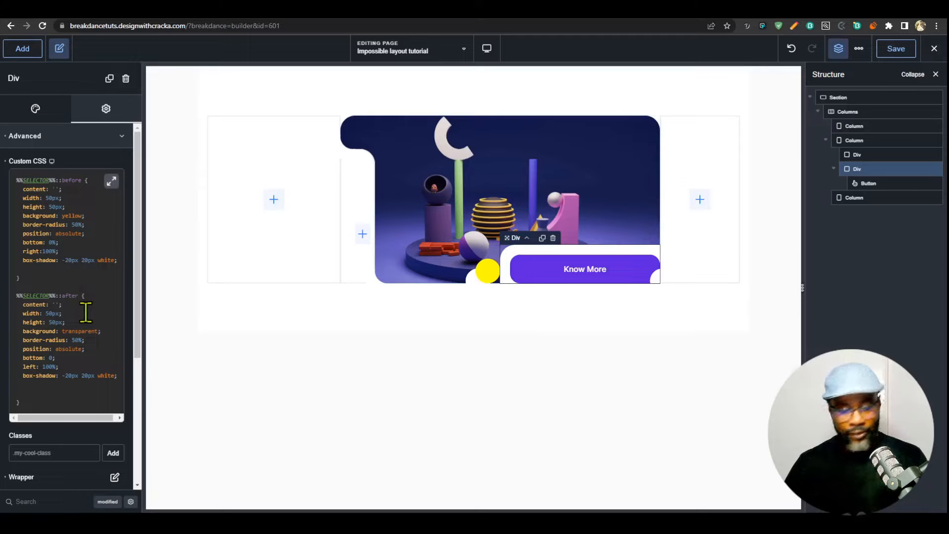
key("BackSpace")
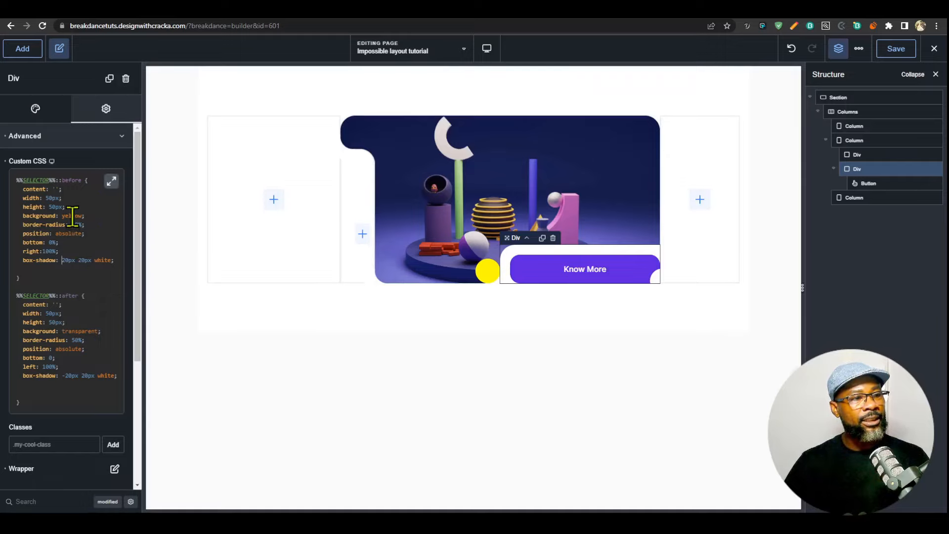
type("transparent")
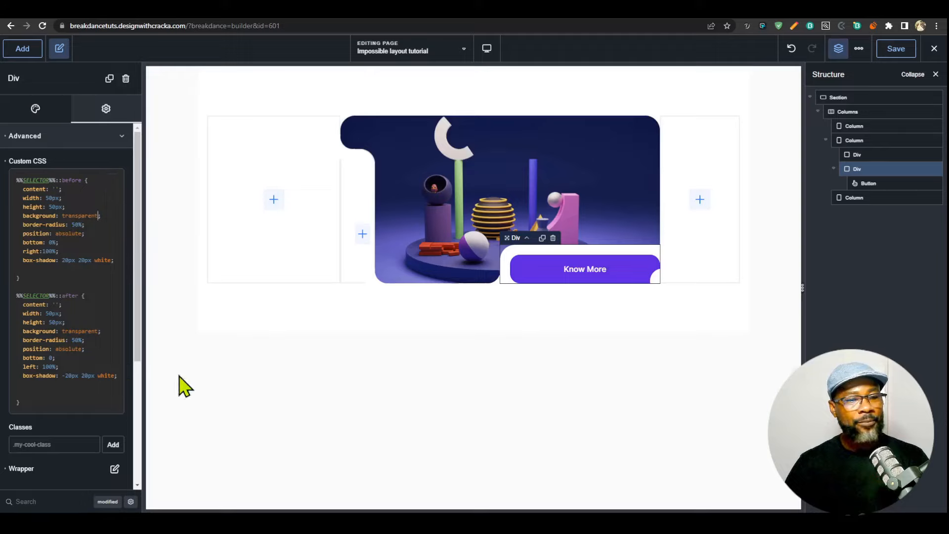
- In the button div's ::after rule, set the background to yellow and bottom to 100%, and replace left with right 0%
double_click(75, 331)
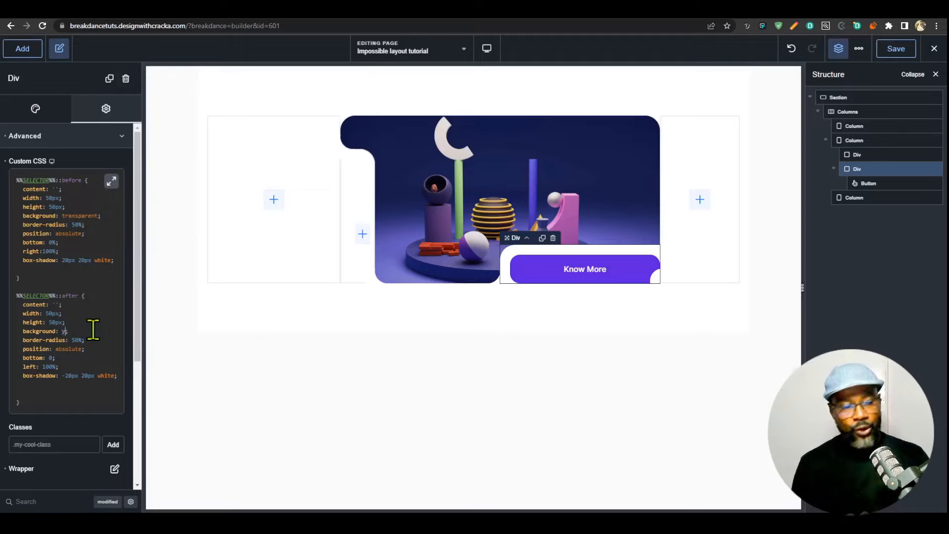
type("yellow")
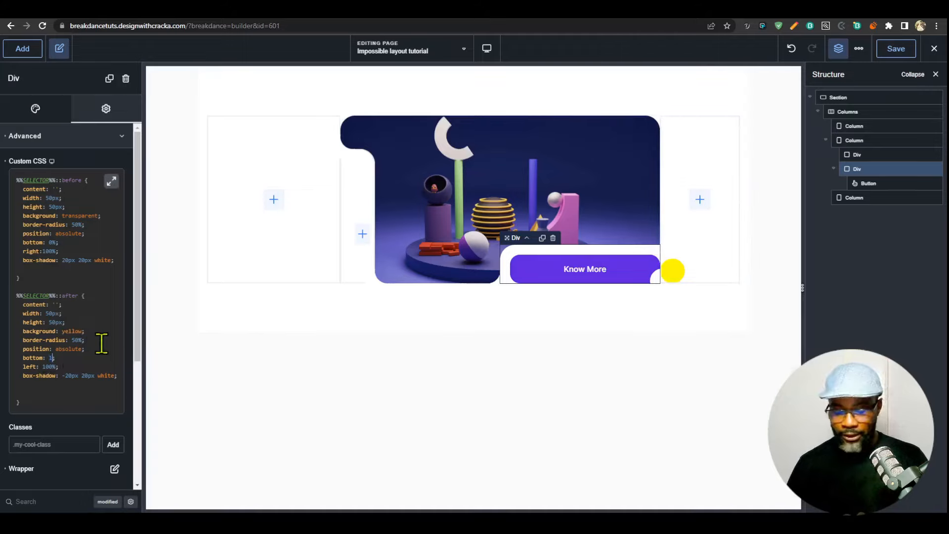
type("00%;   ")
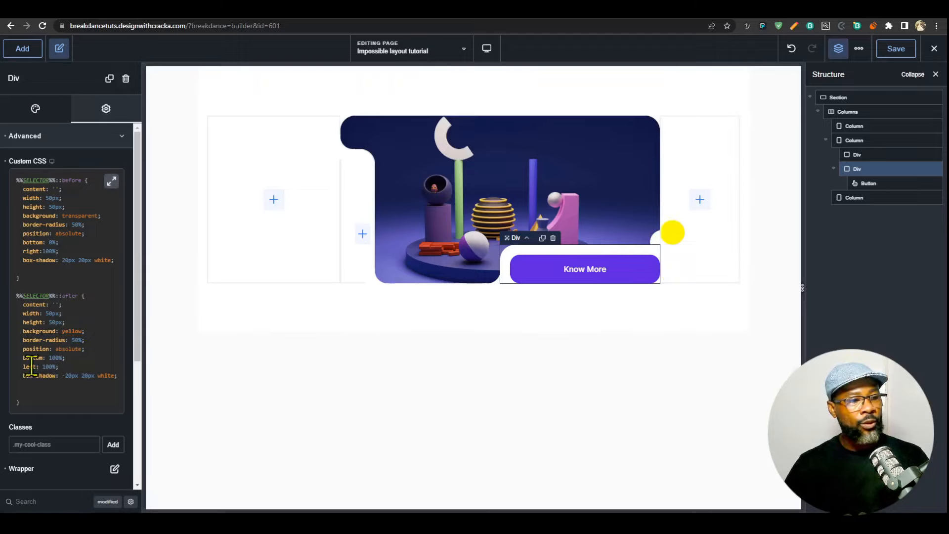
type("ri")
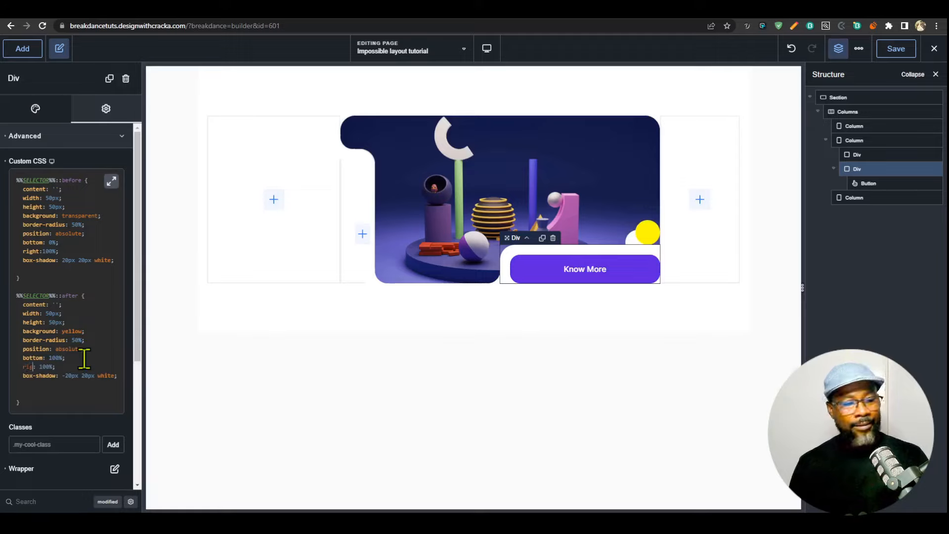
type("ght: ")
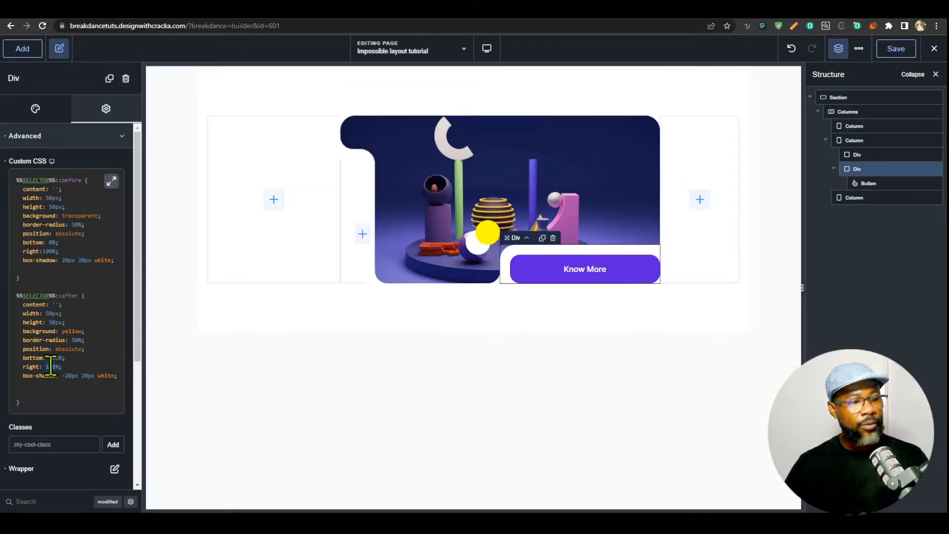
type("0")
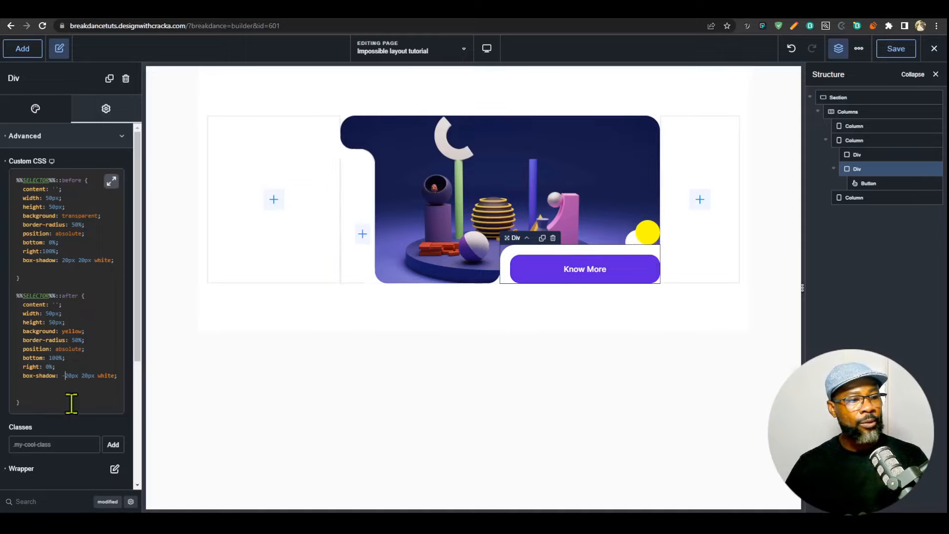
- Change the ::after rule's box-shadow to 20px 20px white and its background to transparent, and save the page
key("BackSpace")
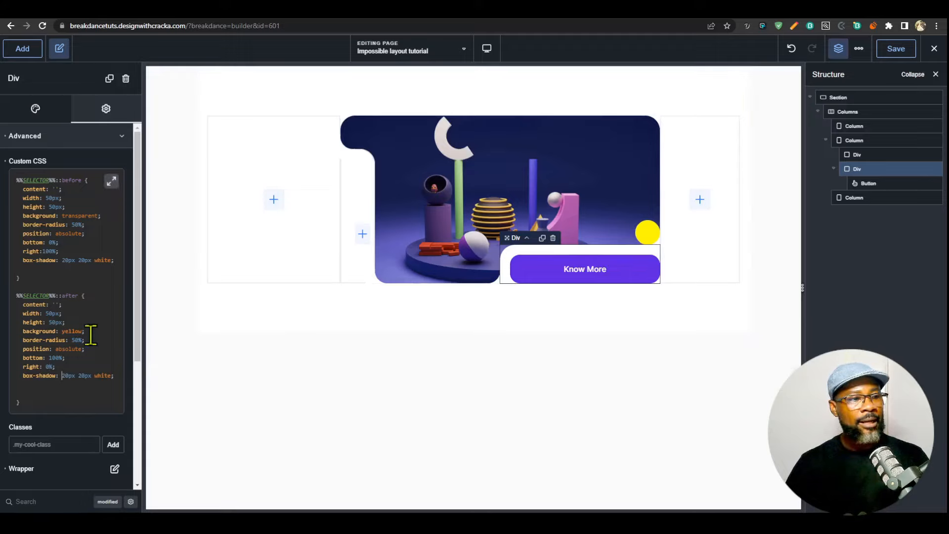
double_click(74, 333)
type("transparent")
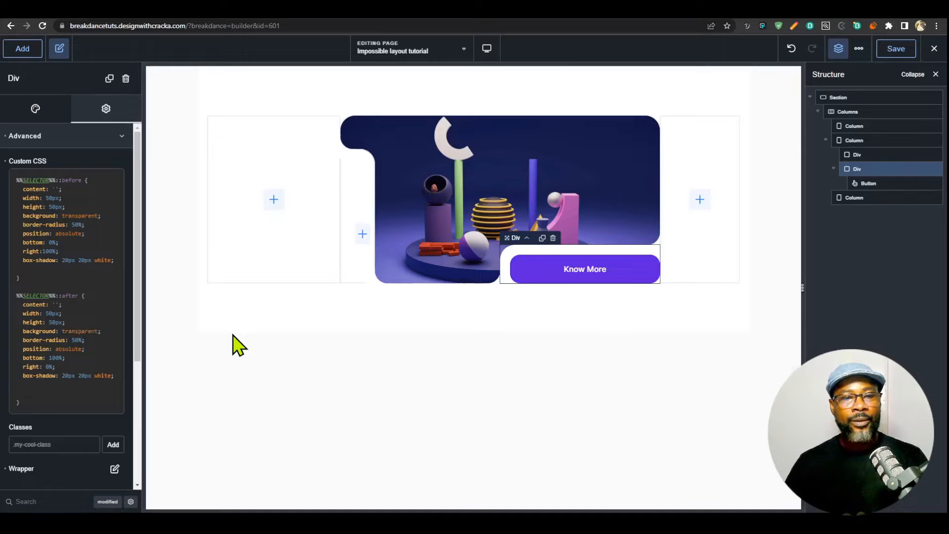
left_click(890, 49)
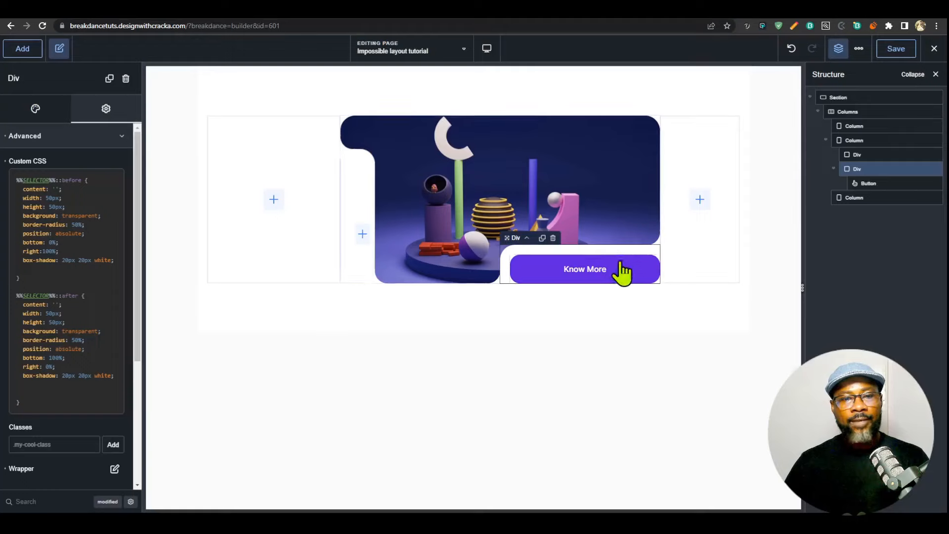
- Add the thin up-right arrow icon from the icon library to the Know More button, searching for "arro"
left_click(627, 271)
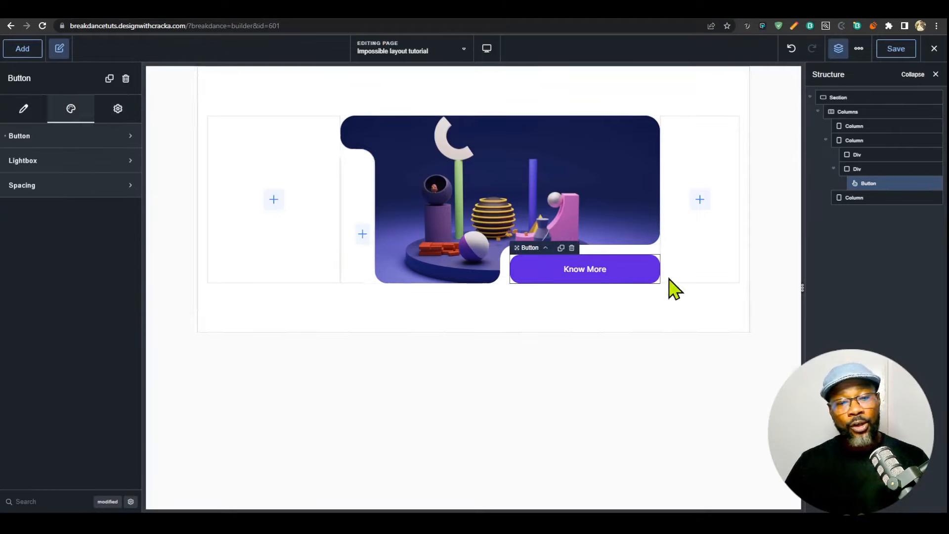
left_click(48, 140)
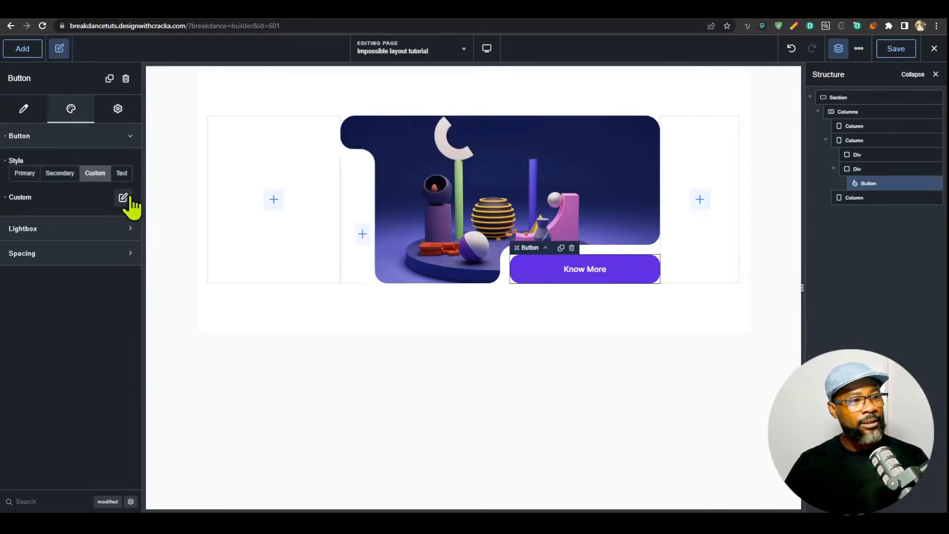
left_click(123, 198)
left_click(117, 394)
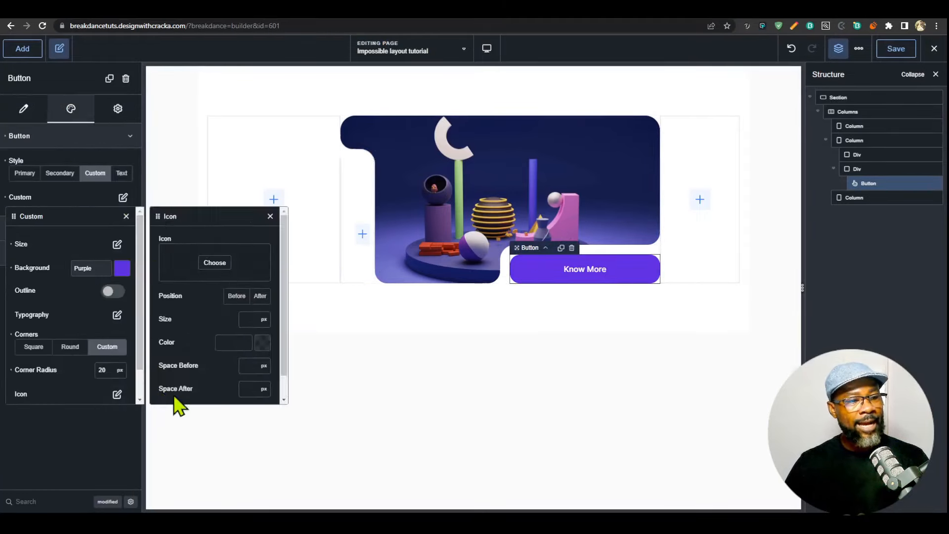
left_click(217, 264)
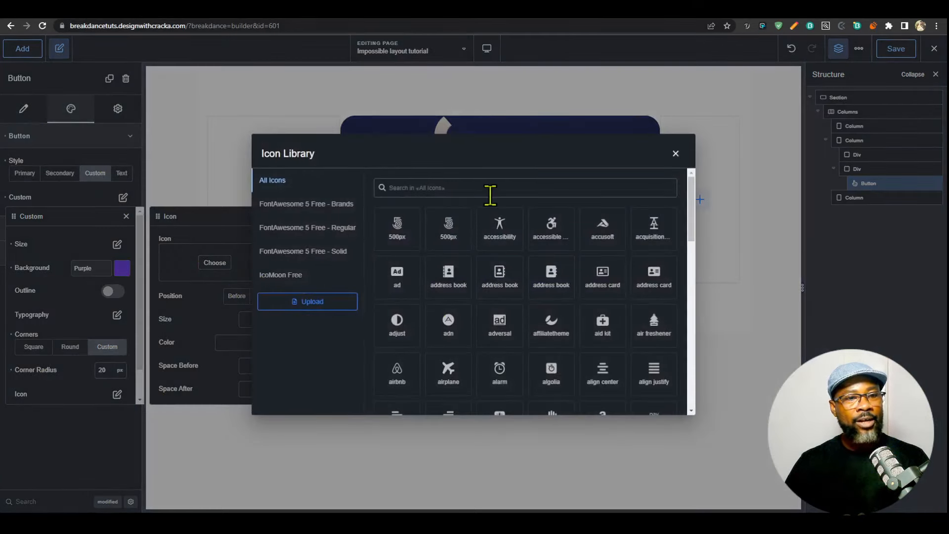
type("arro")
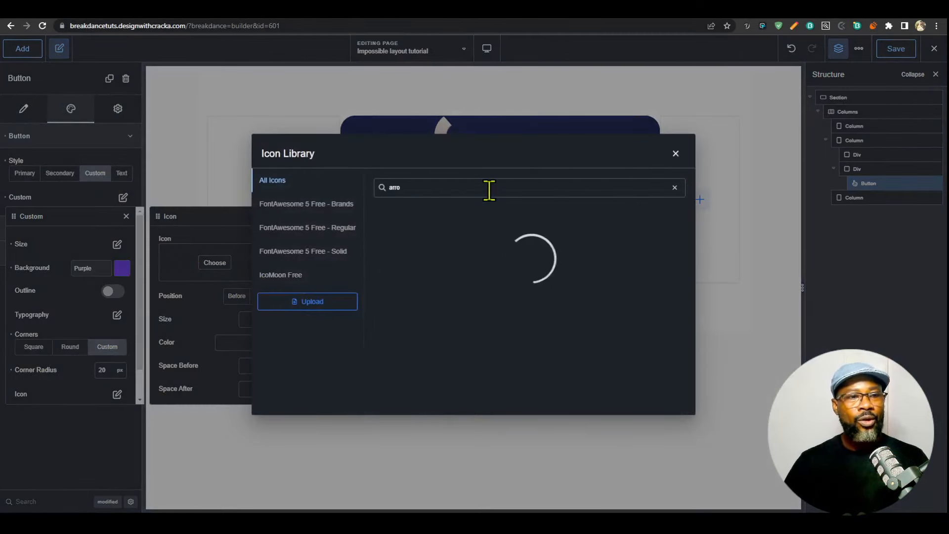
scroll(643, 378, "down", 2)
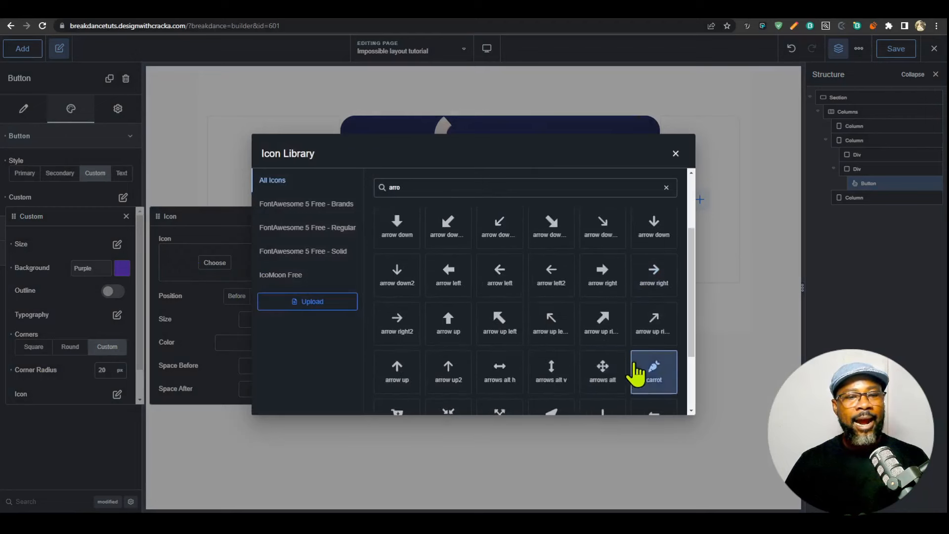
left_click(656, 326)
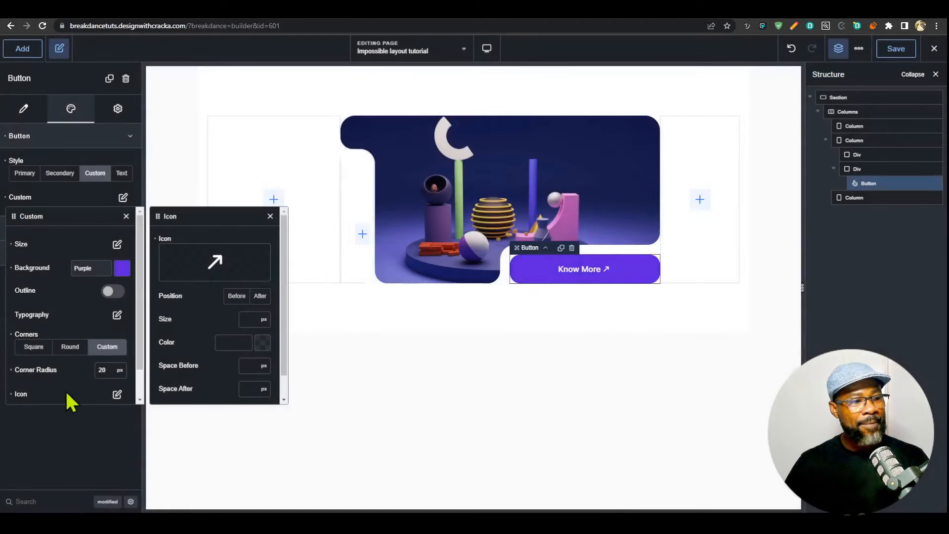
- Set the spacing before the Know More button's arrow icon to 15 px
scroll(253, 381, "down", 1)
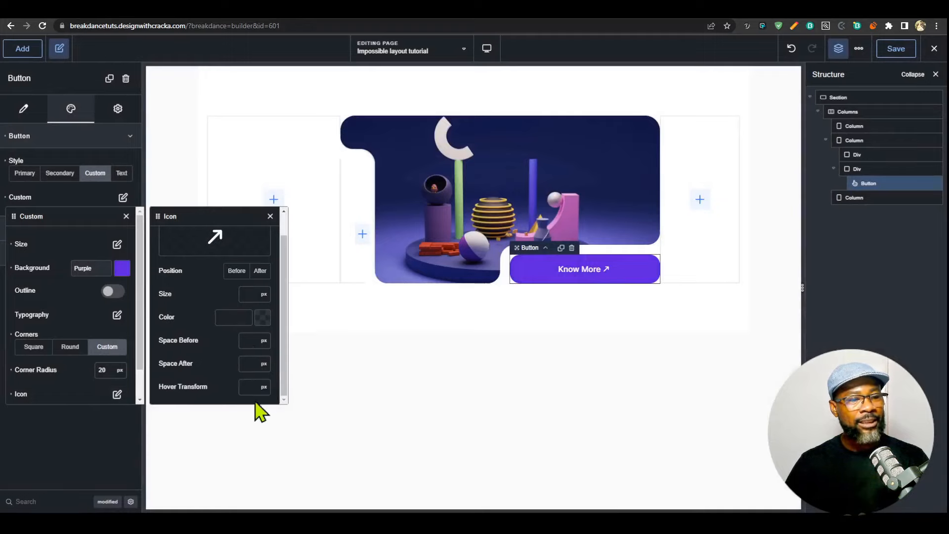
left_click(251, 345)
type("1")
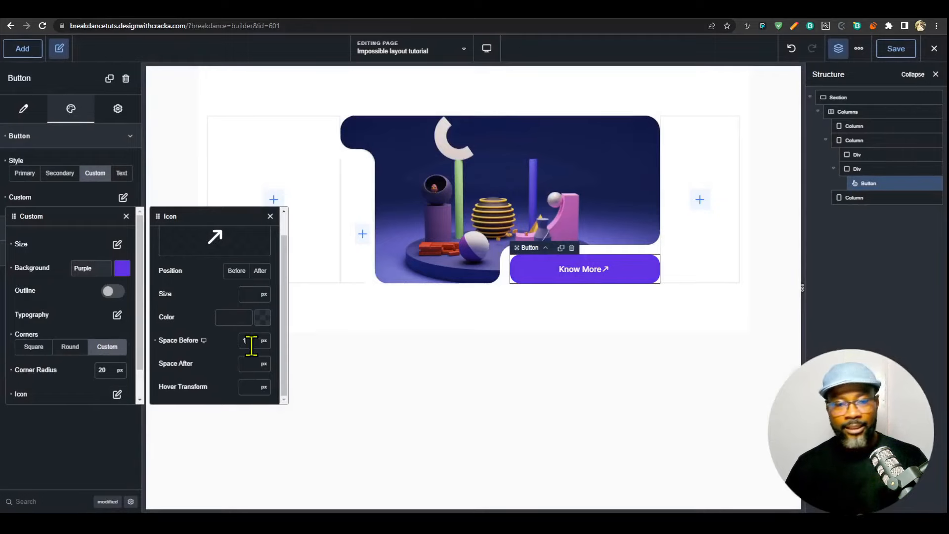
type("5")
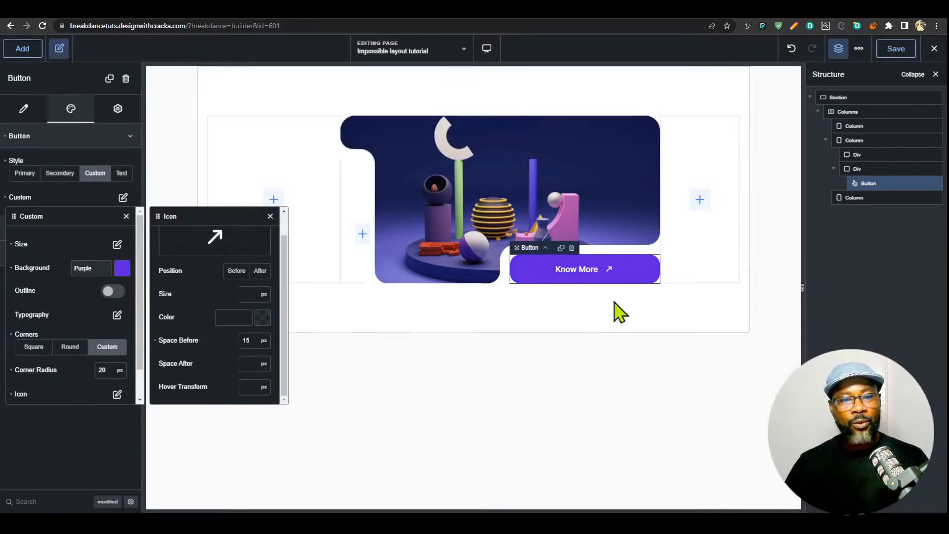
left_click(615, 340)
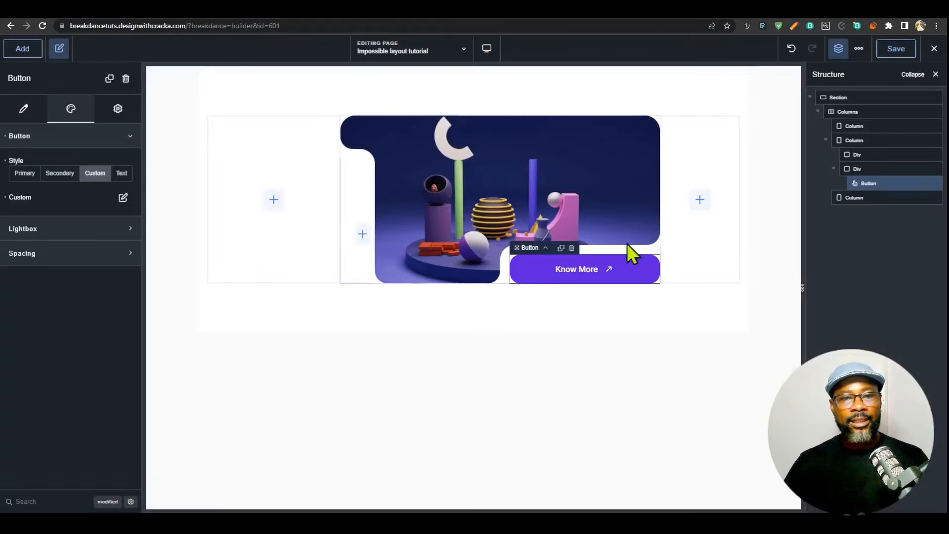
- Add a Simple Counter element to the empty third column, searching the elements for "counte"
left_click(700, 202)
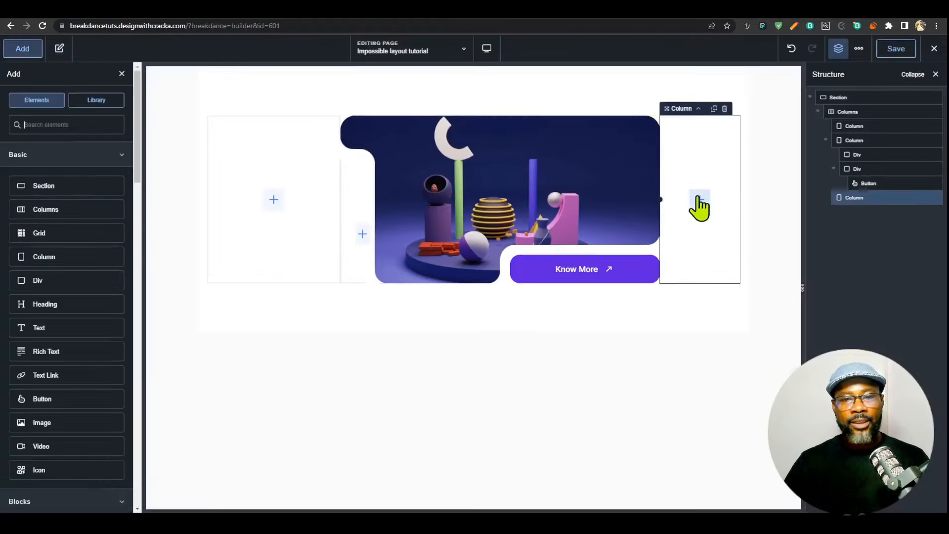
left_click(71, 126)
type("counte")
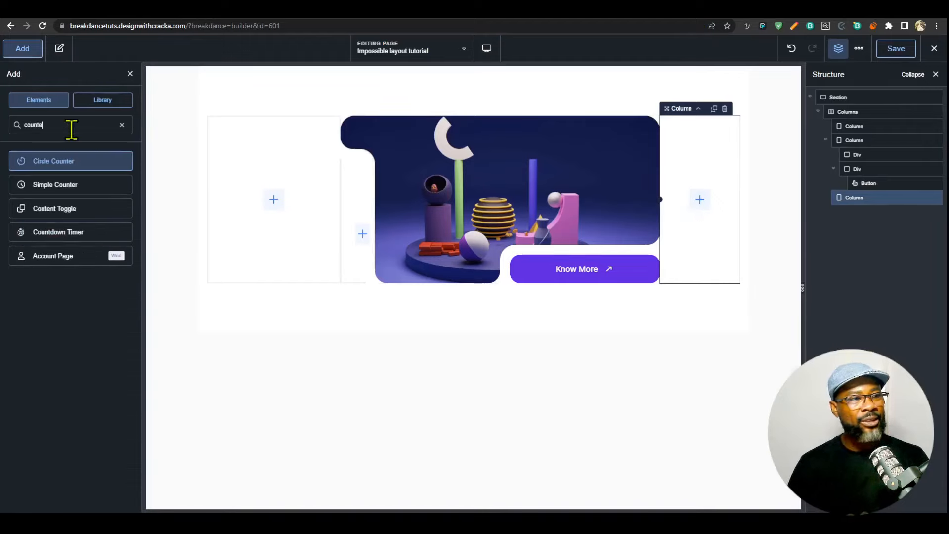
left_click(126, 190)
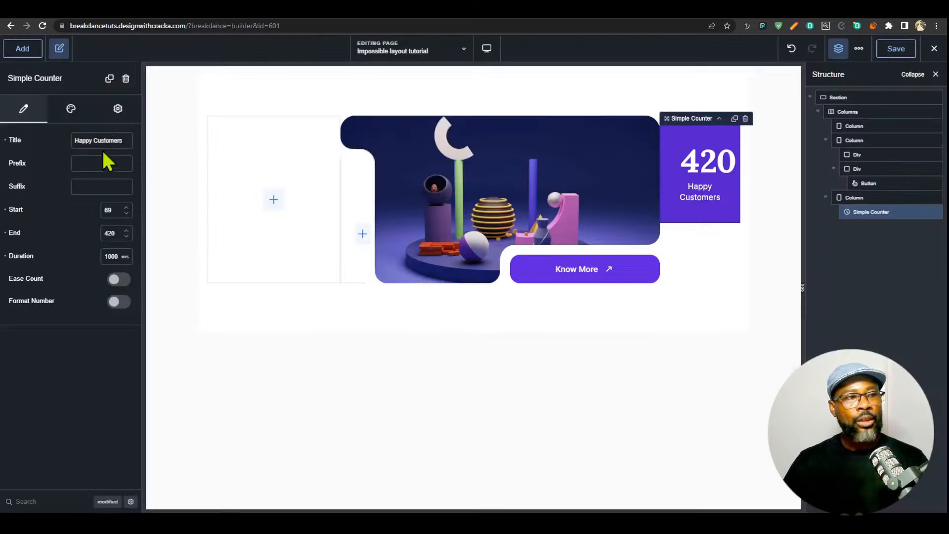
- Set the counter's title to "Years Experience", start to 0, end to 12 and suffix to "+", and enable Ease Count
triple_click(102, 141)
type("Years Experience")
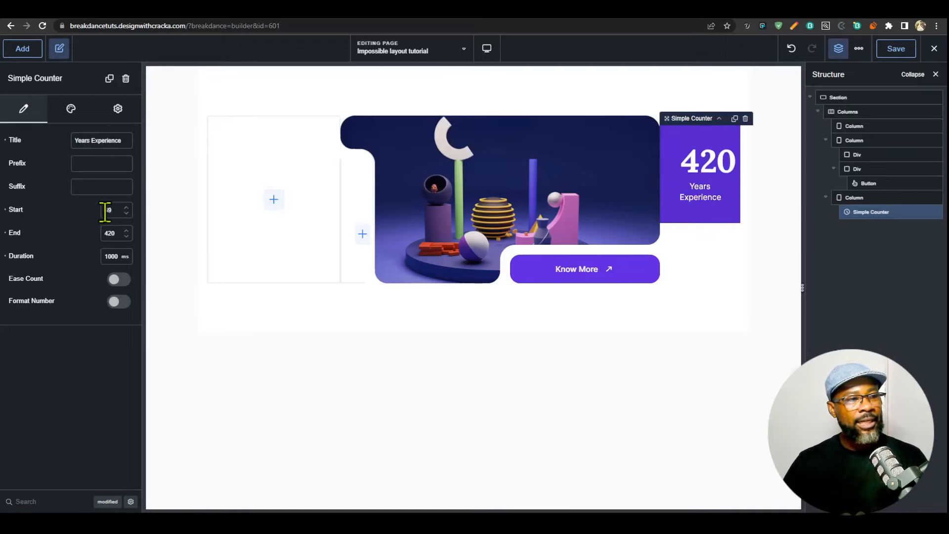
type("0")
double_click(110, 233)
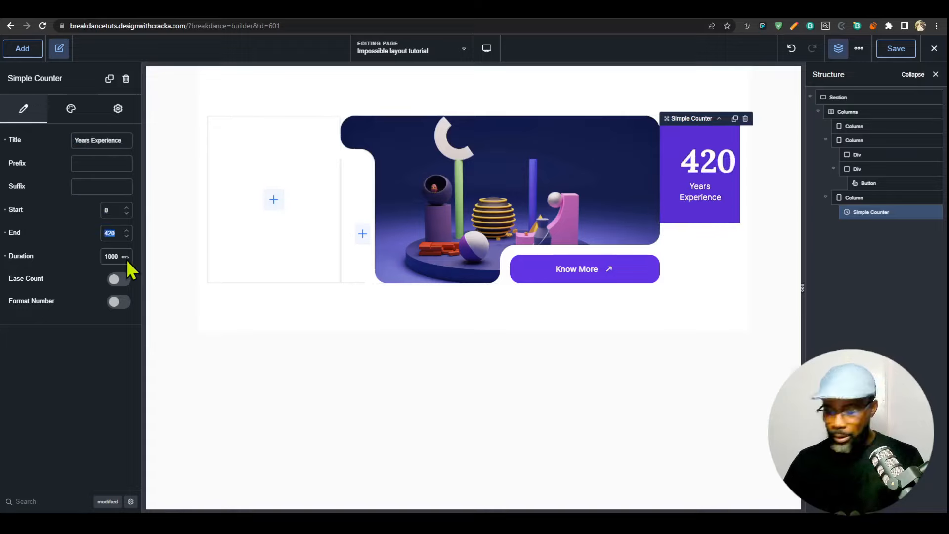
type("12")
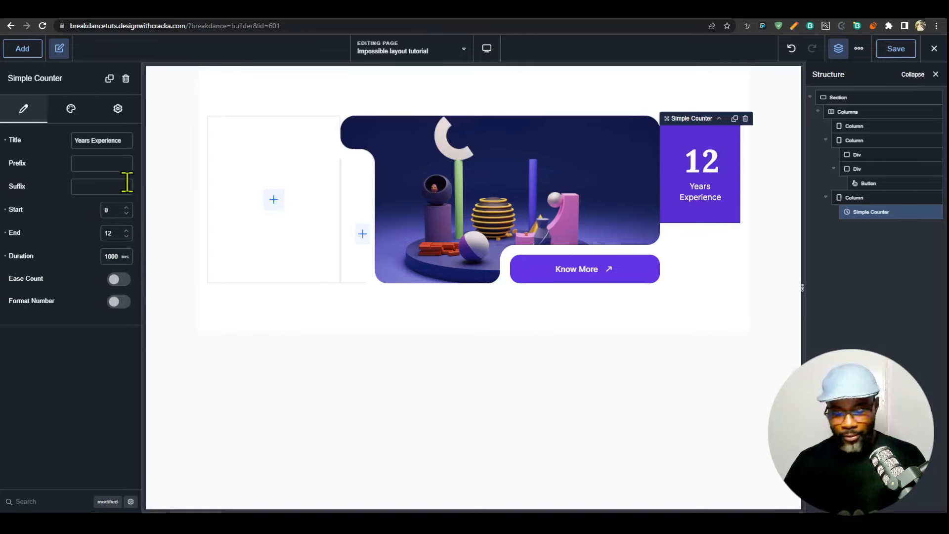
type("+")
left_click(118, 280)
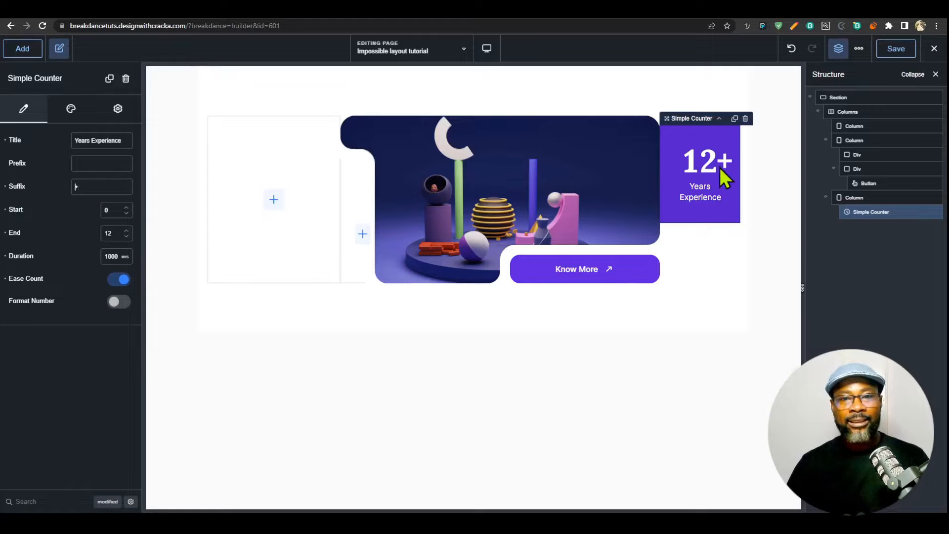
- Make the counter's plus suffix superscript by changing it to "<sup>+</sup>"
type("<sup")
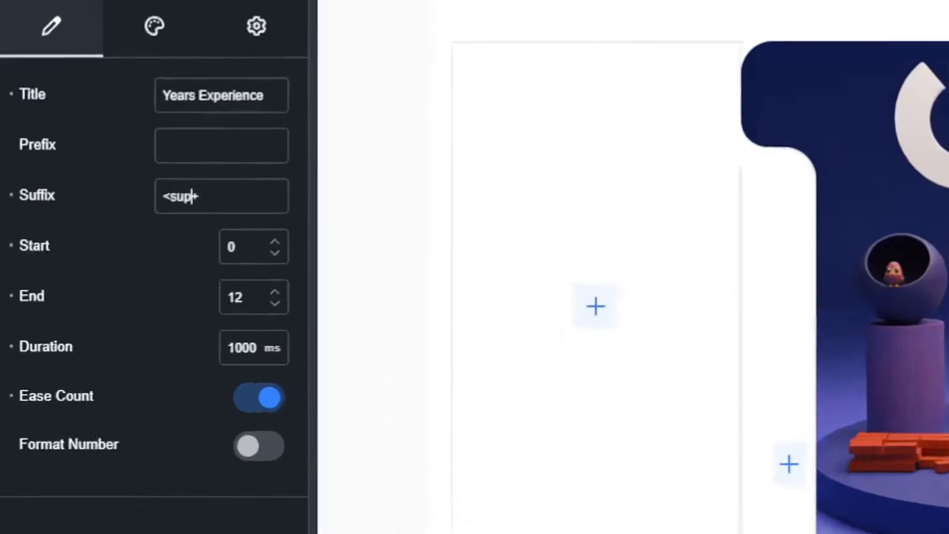
type(">")
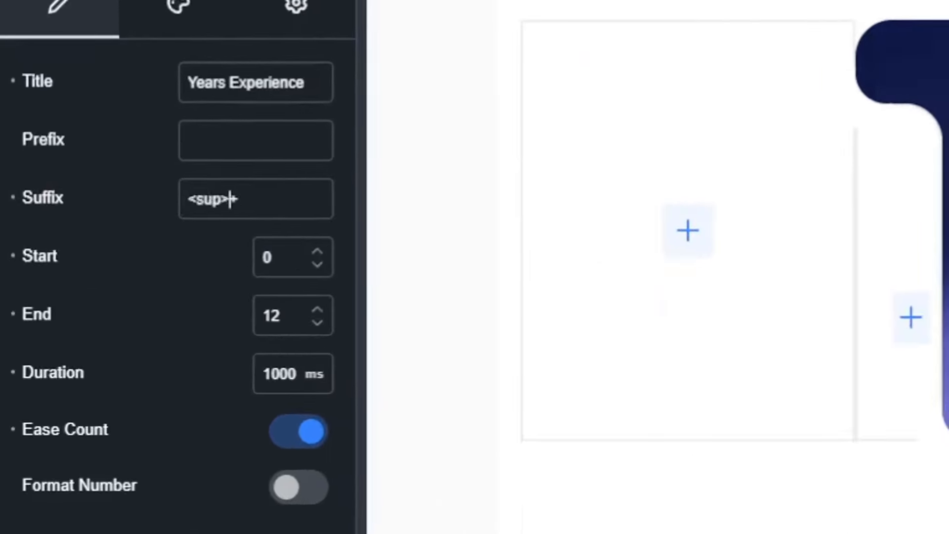
left_click(266, 190)
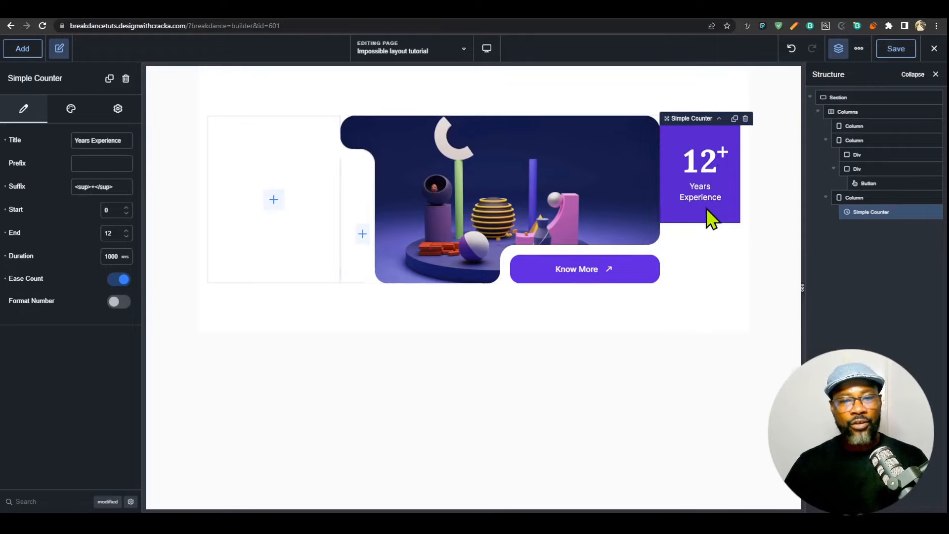
- Left-align the counter wrapper's content, set its width to auto and clear its background colour
left_click(69, 115)
left_click(81, 139)
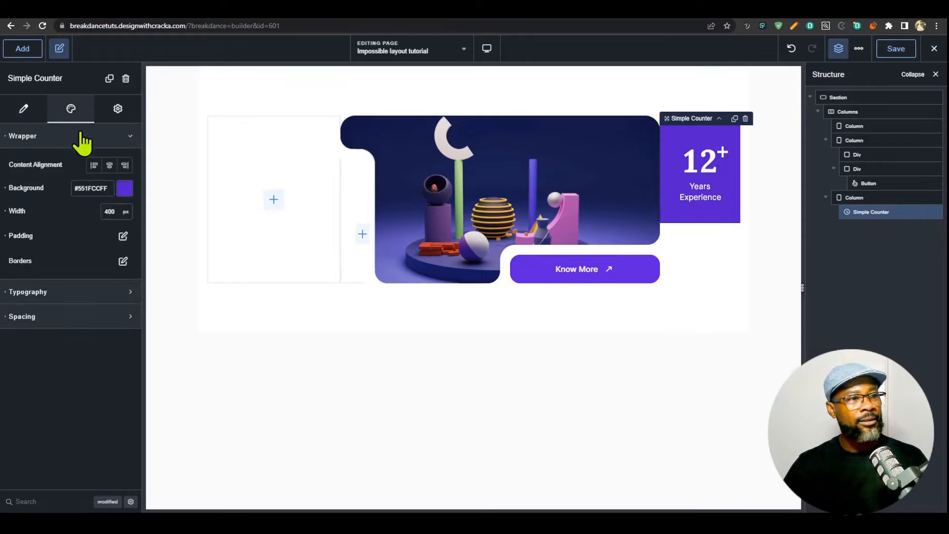
left_click(94, 165)
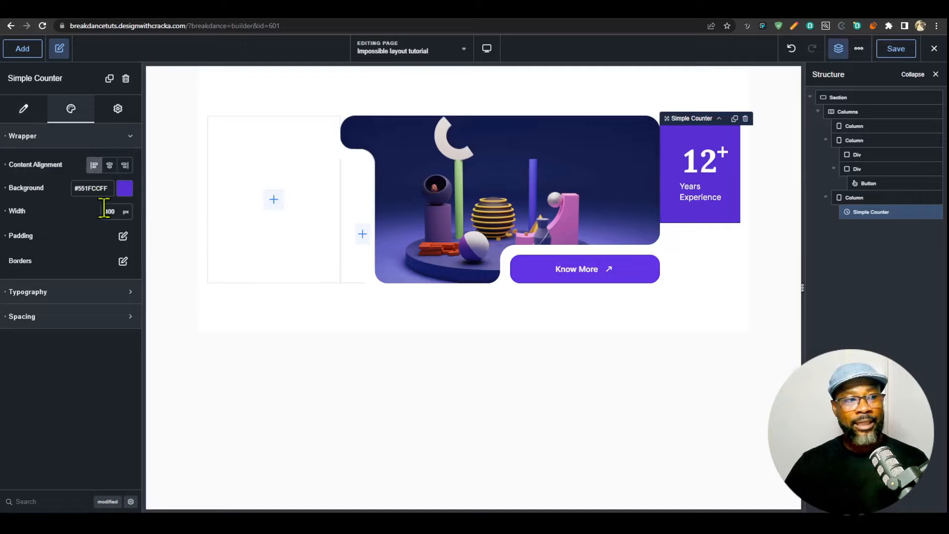
left_click(126, 213)
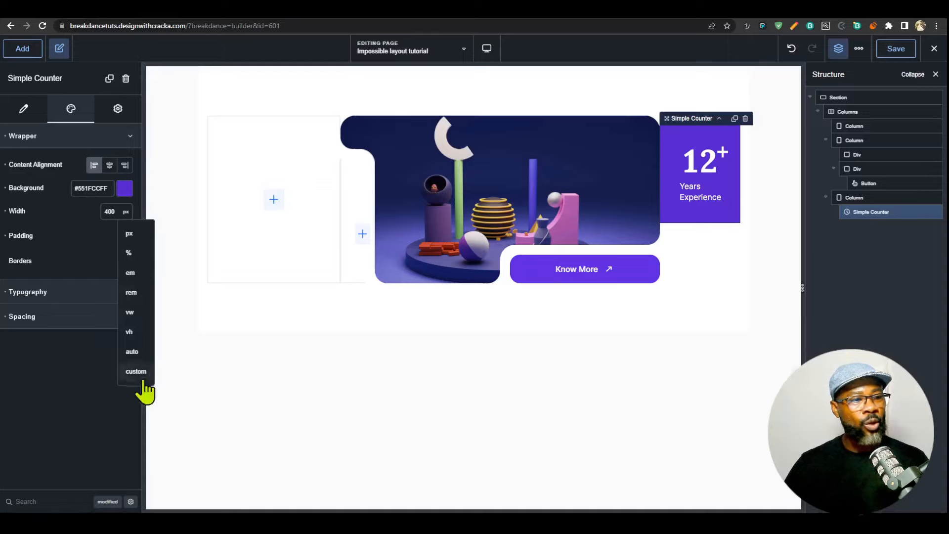
left_click(132, 352)
left_click(5, 188)
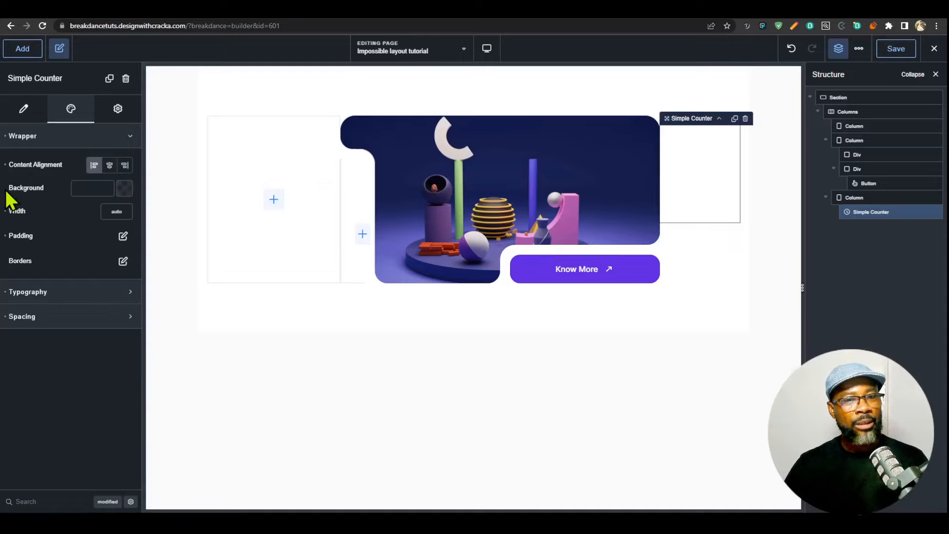
- Set the counter number's colour to black and clear the wrapper's custom padding
left_click(57, 291)
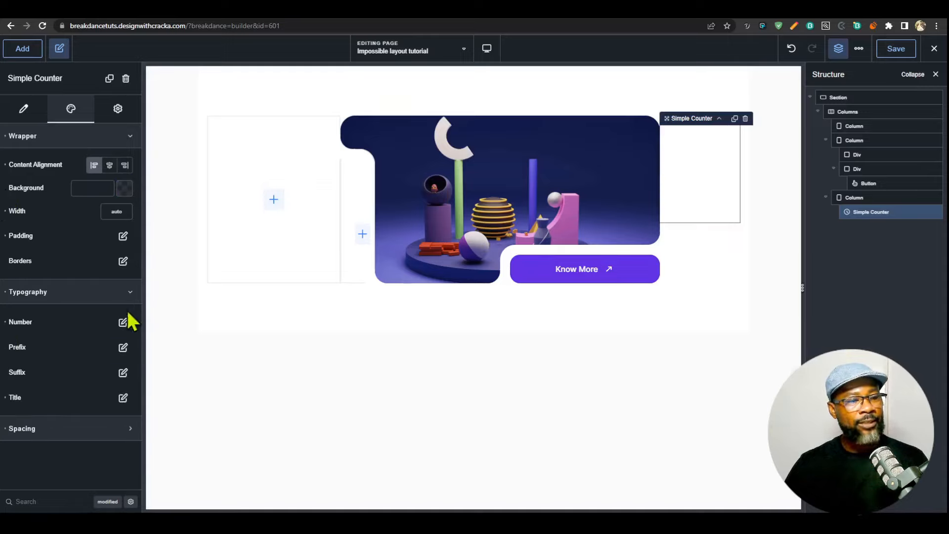
left_click(123, 323)
left_click(127, 352)
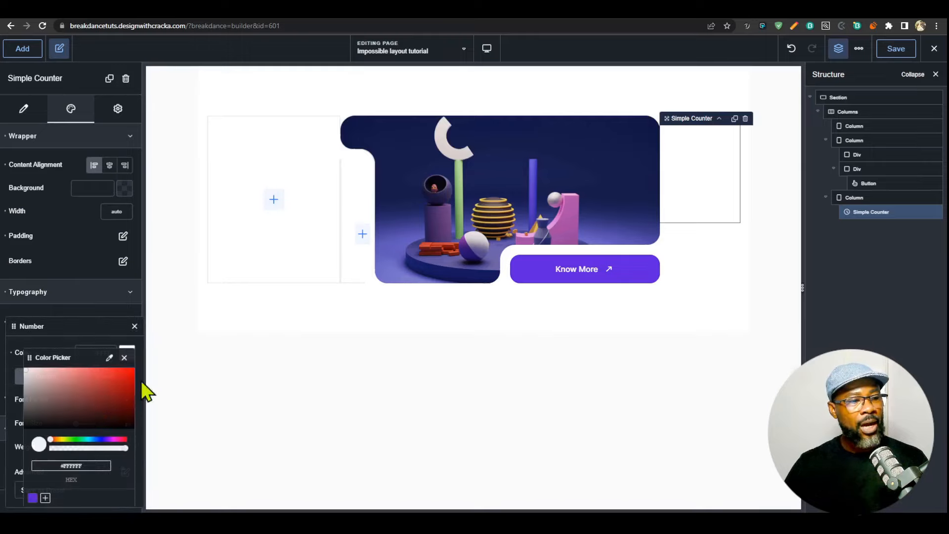
left_click(127, 448)
left_click(85, 299)
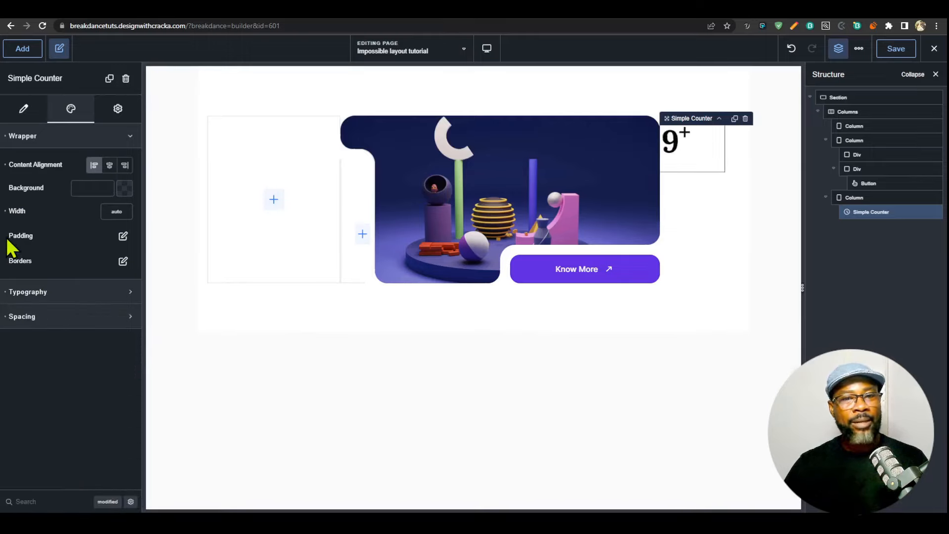
left_click(92, 293)
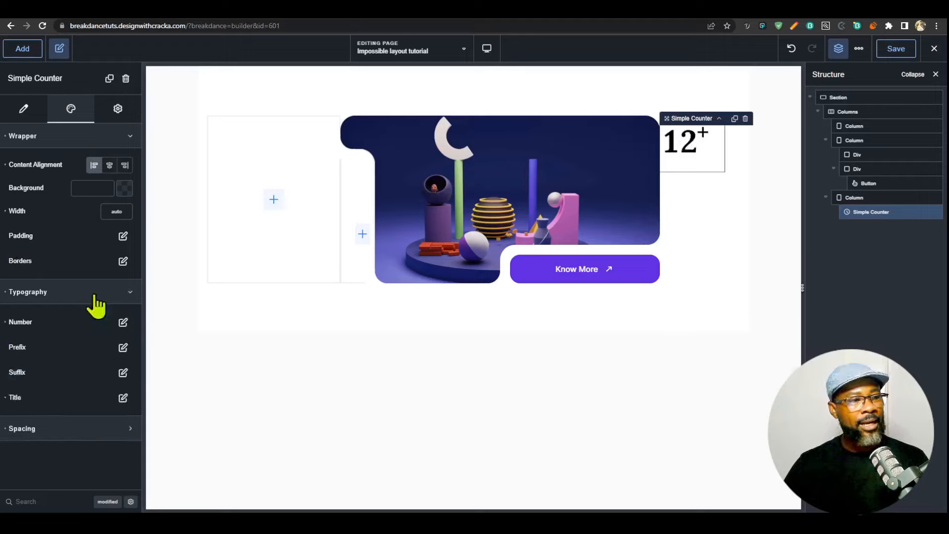
left_click(123, 374)
left_click(126, 352)
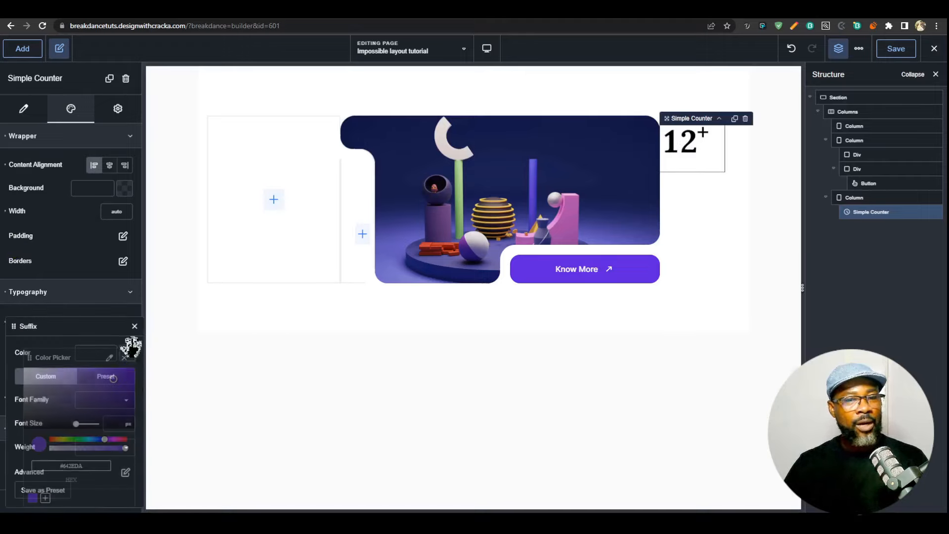
left_click(106, 316)
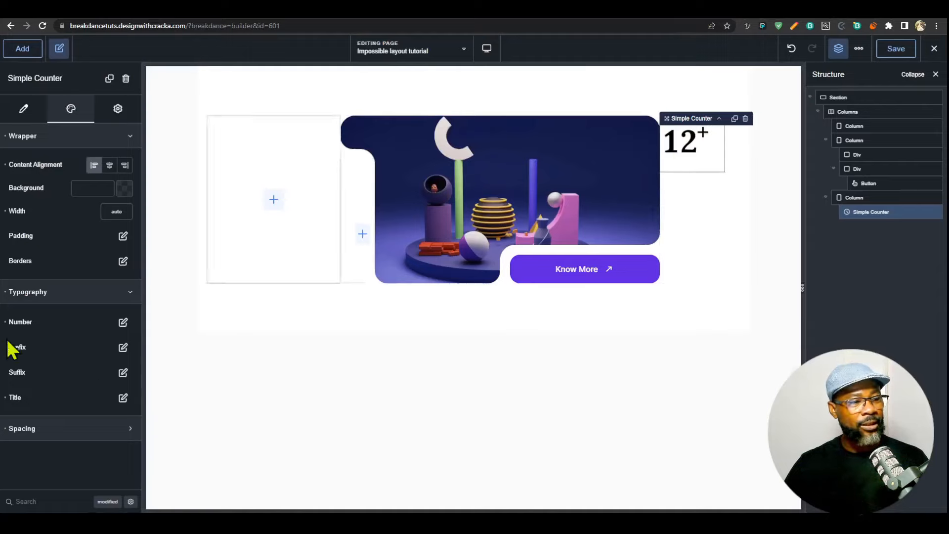
- Colour the counter's plus suffix with the saved Purple swatch
left_click(123, 373)
left_click(127, 353)
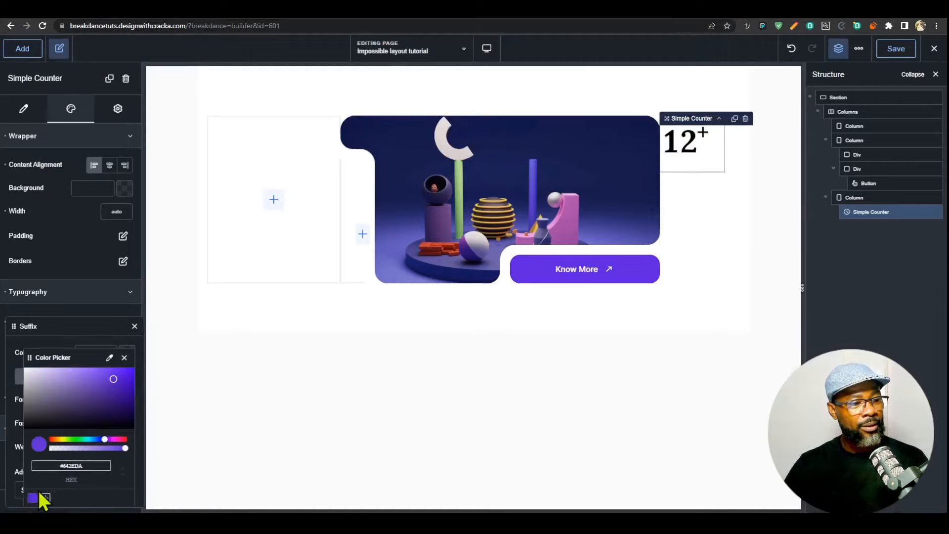
left_click(34, 499)
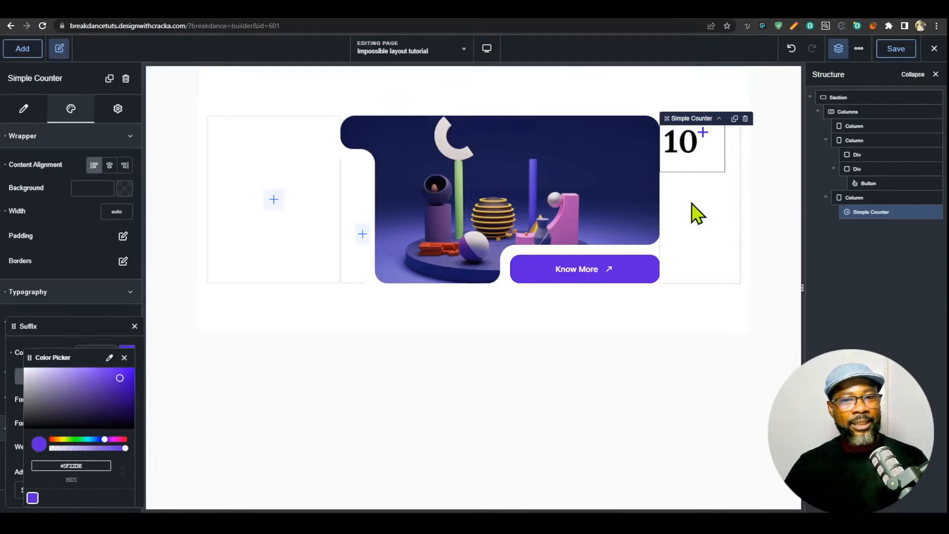
left_click(74, 314)
- Set the counter number's typography to Montserrat, 48 px, weight 400
left_click(123, 322)
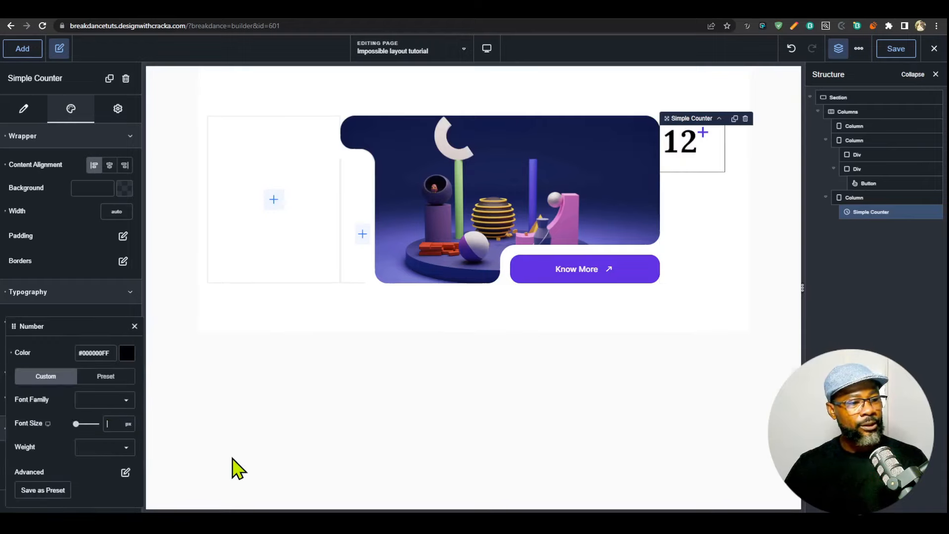
type("48")
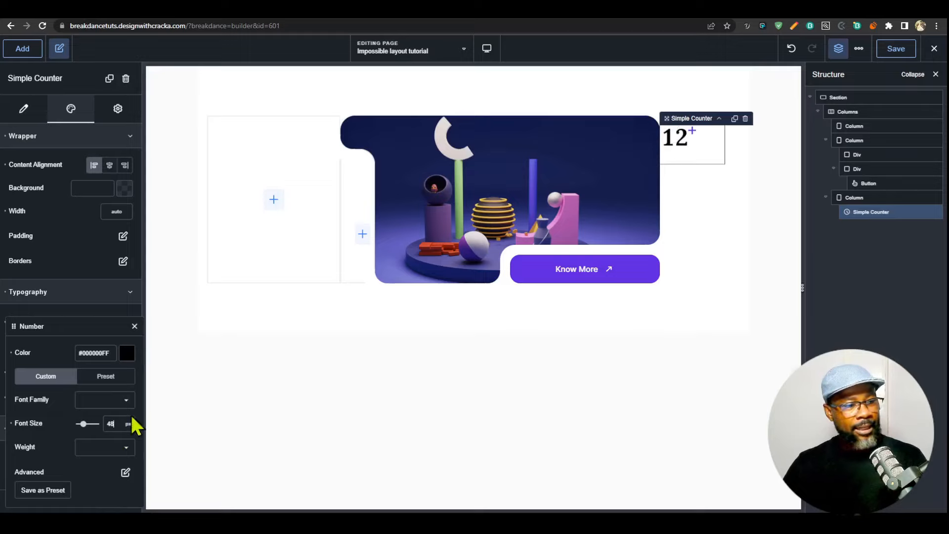
left_click(126, 400)
type("mont")
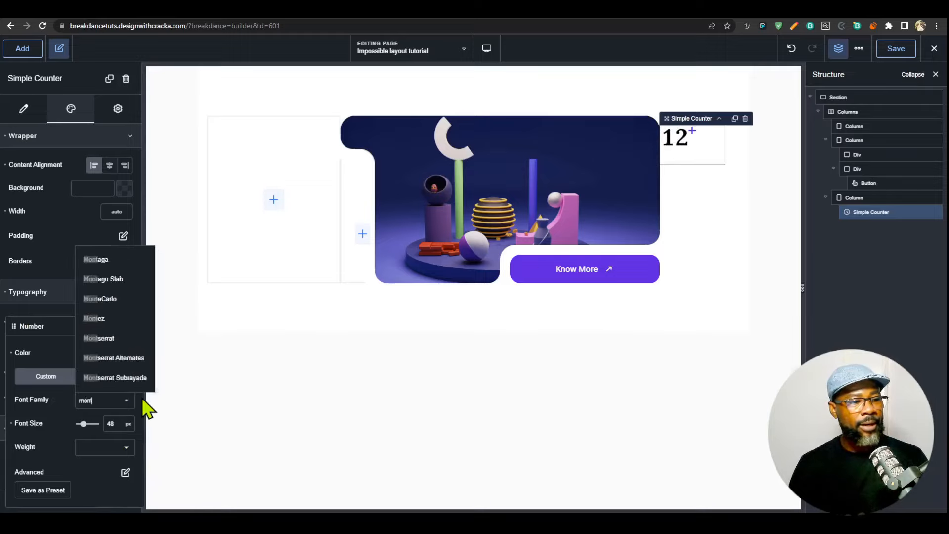
left_click(102, 335)
left_click(123, 447)
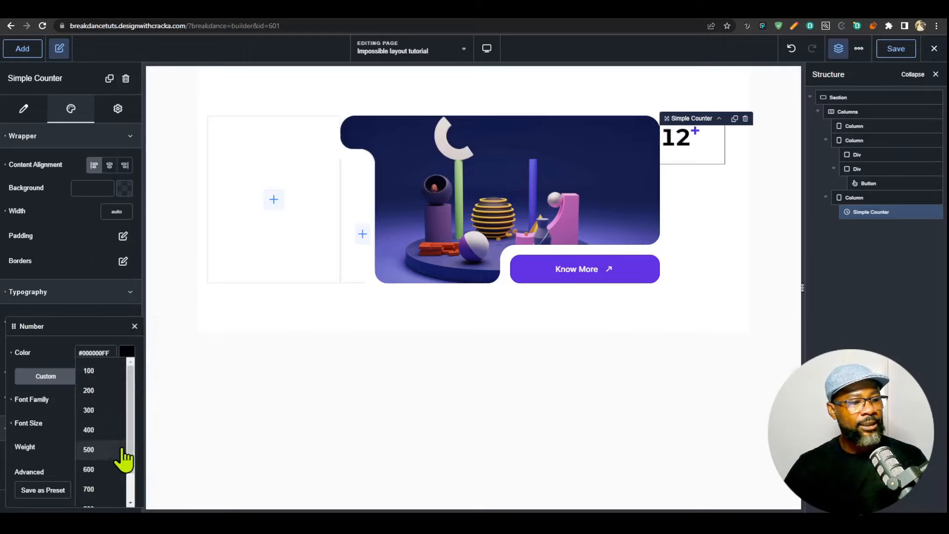
left_click(106, 438)
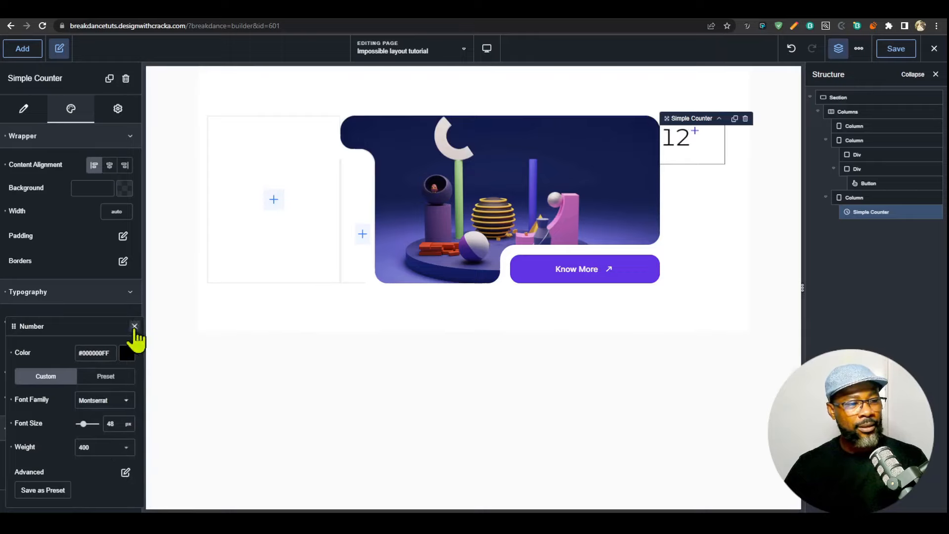
left_click(134, 327)
- Set the counter suffix's font size to 48 px
left_click(123, 369)
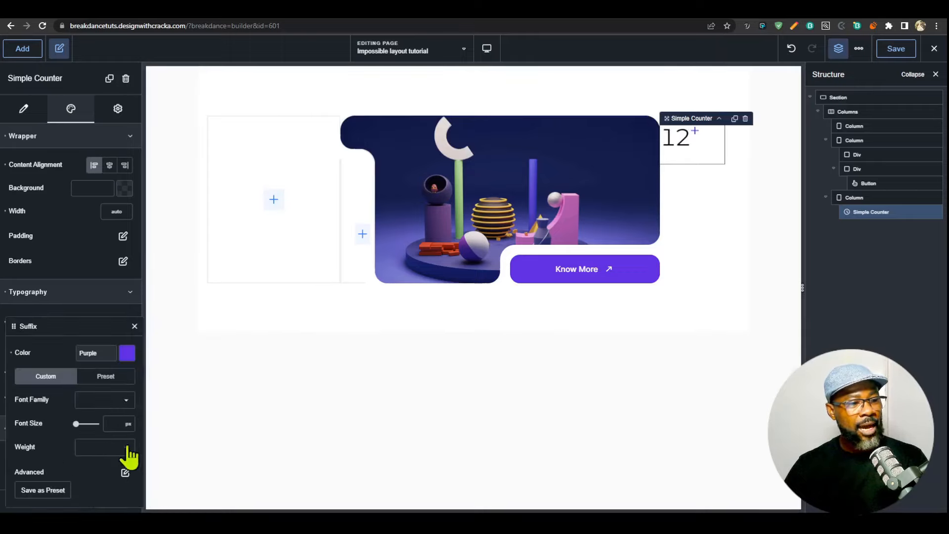
type("48")
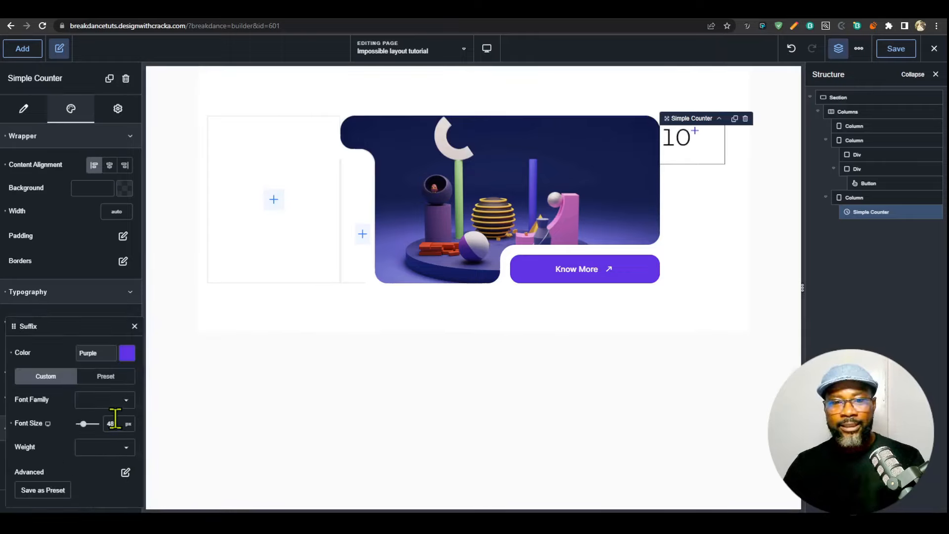
left_click(134, 326)
- Change the counter title's text colour to black (#000000)
left_click(124, 397)
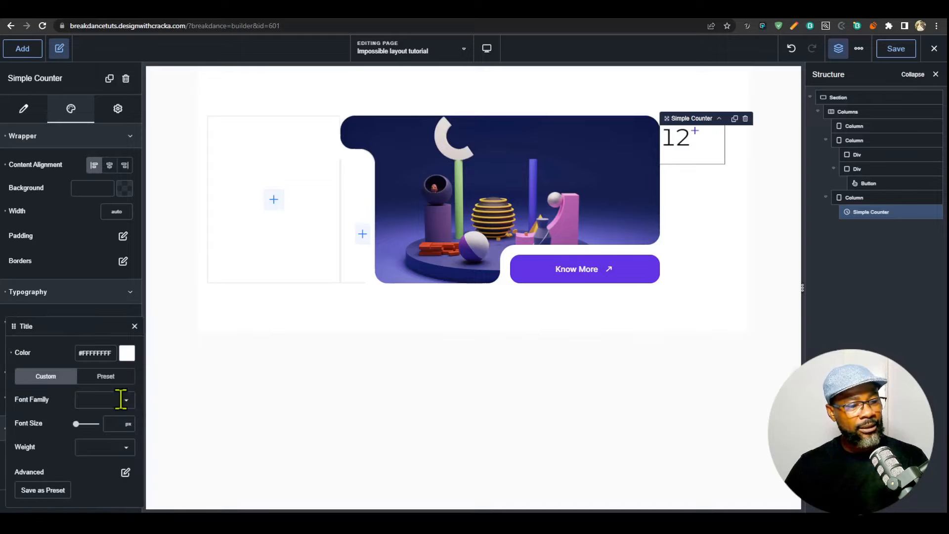
left_click(126, 354)
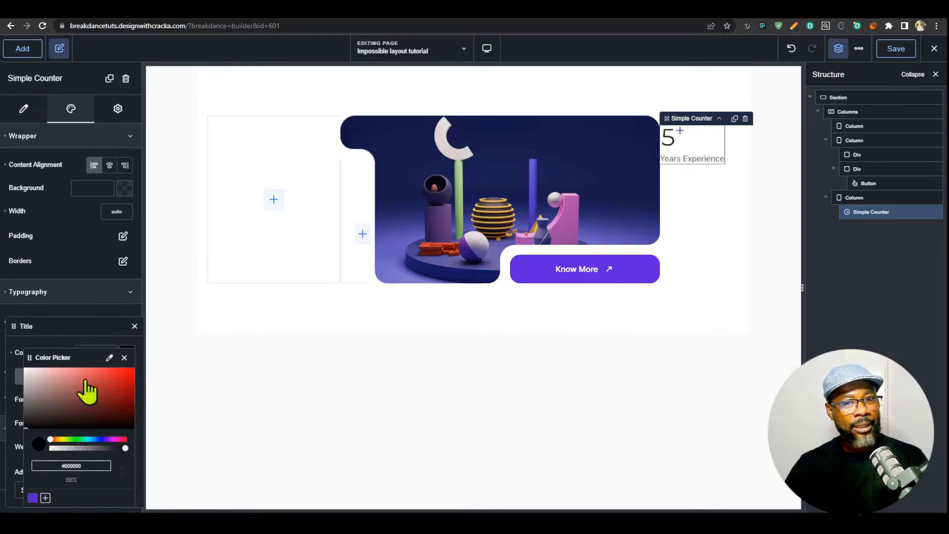
- Set the counter title's font size to 14 px
left_click(153, 449)
type("14")
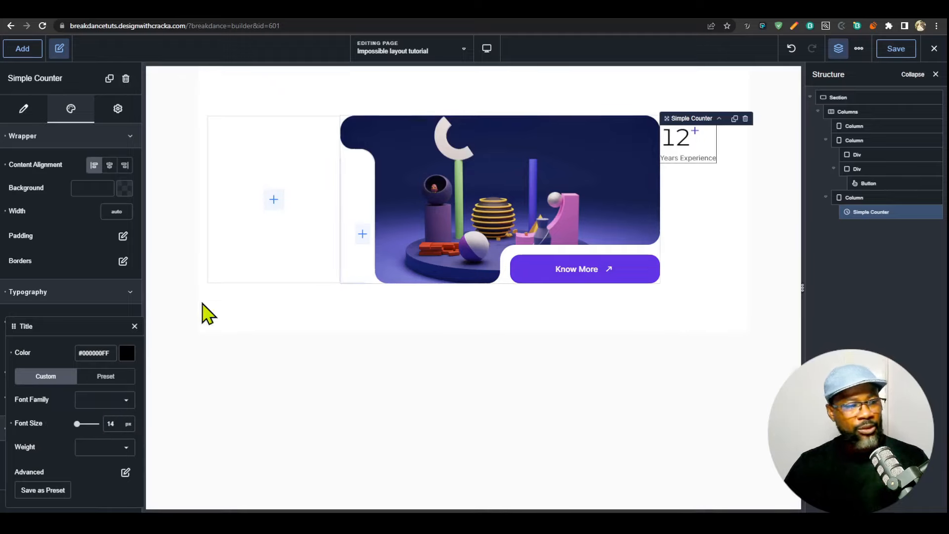
- Set the spacing below the counter number to 0 px and save the page
left_click(81, 297)
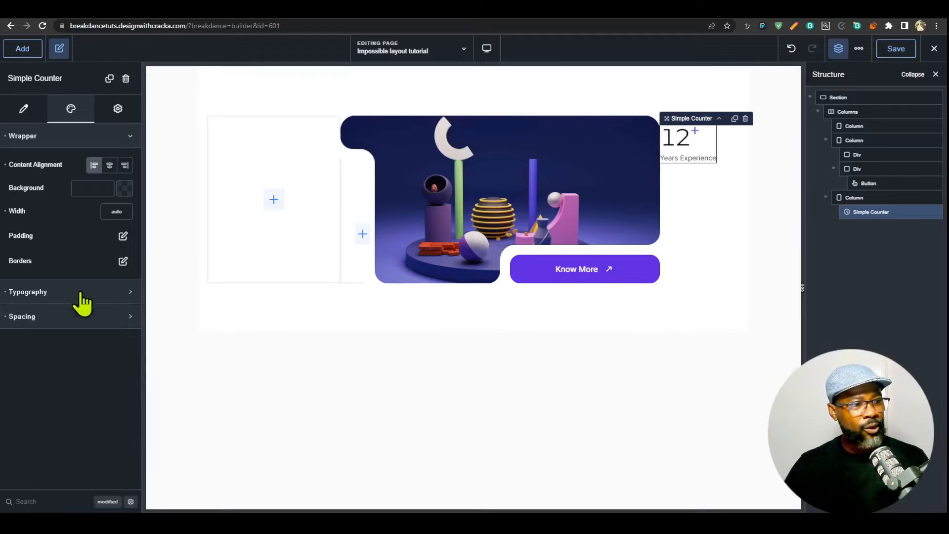
left_click(89, 321)
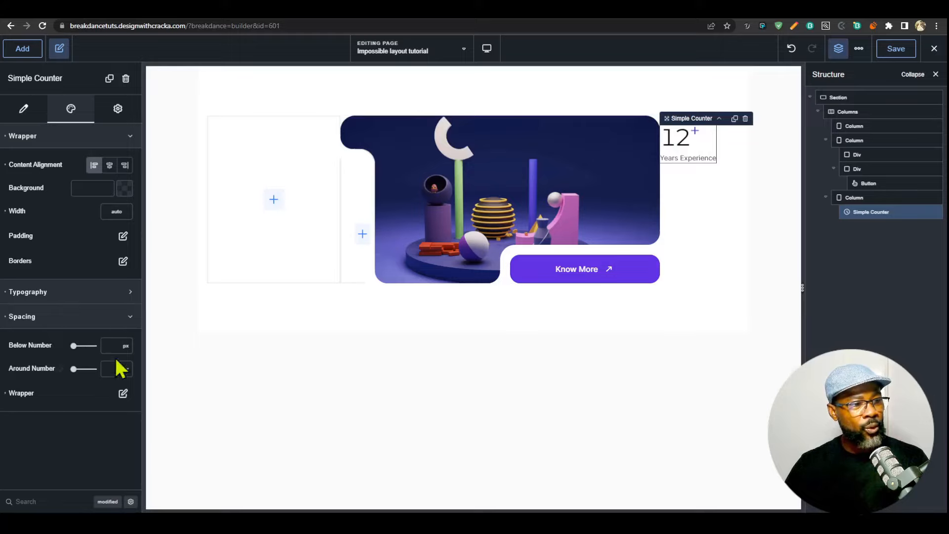
type("0")
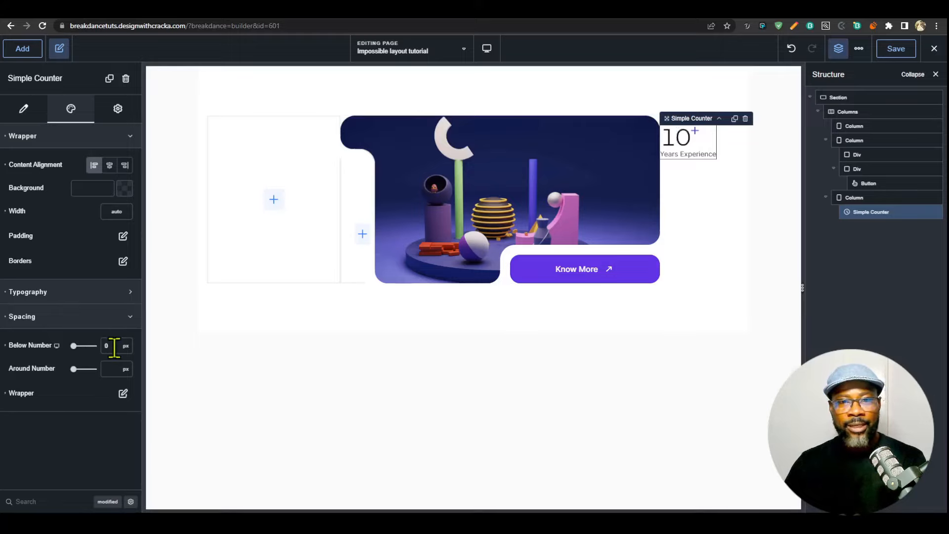
left_click(895, 45)
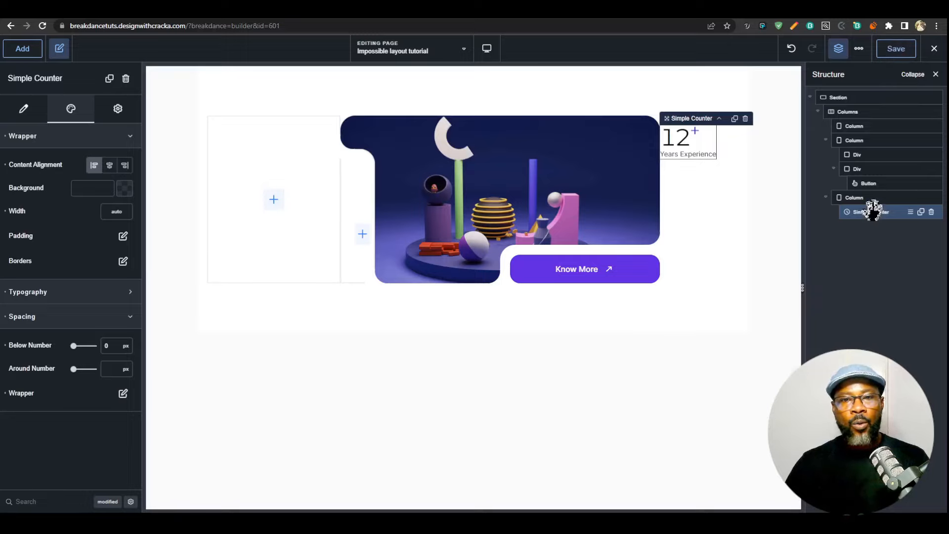
- Duplicate the counter twice and change the copies to 800 "Projects Done" and, counting from 450, 500 "Happy Client"
left_click(920, 212)
left_click(921, 213)
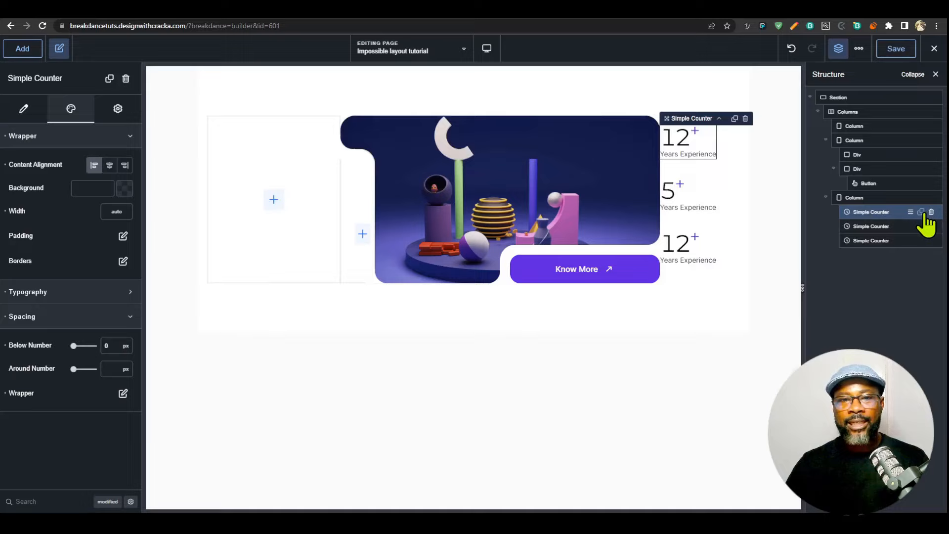
left_click(717, 213)
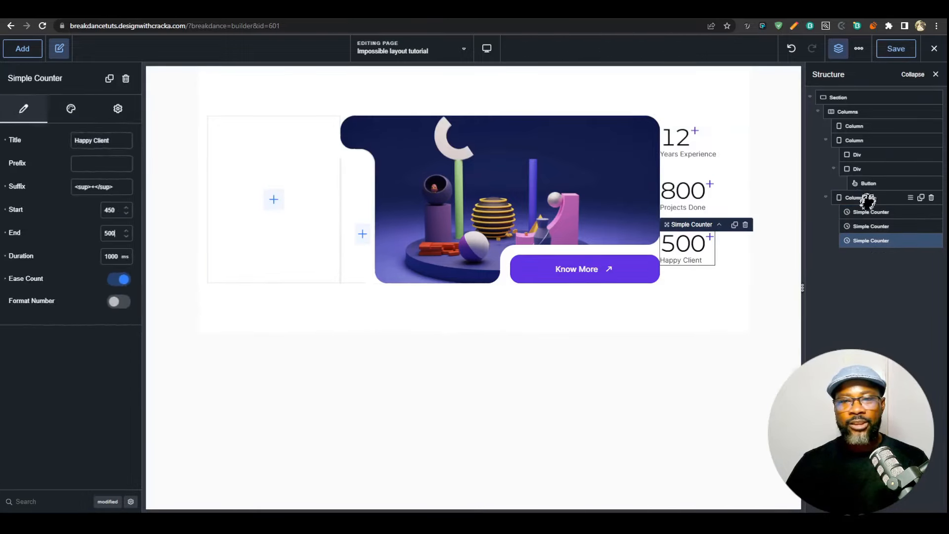
- Give the statistics column 20 px of left and right padding and save the page
left_click(869, 197)
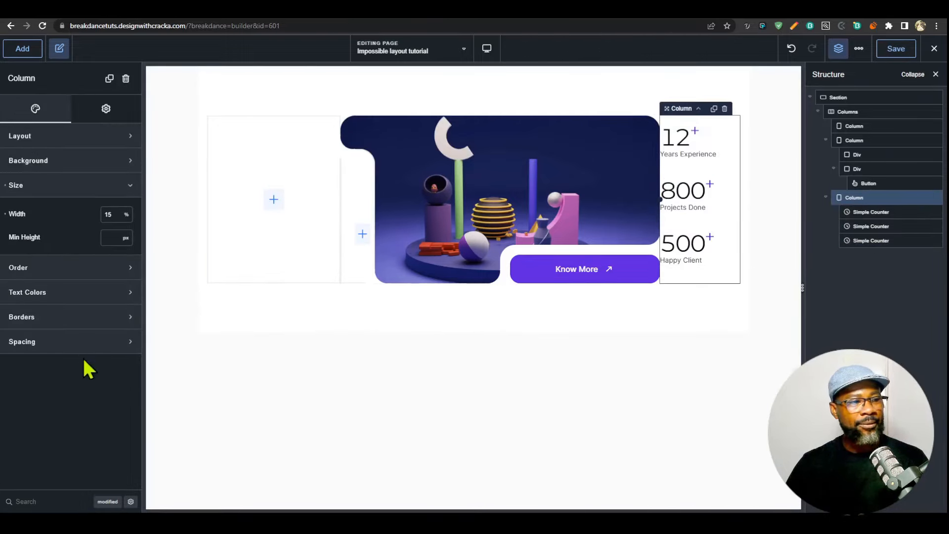
left_click(89, 342)
type("20")
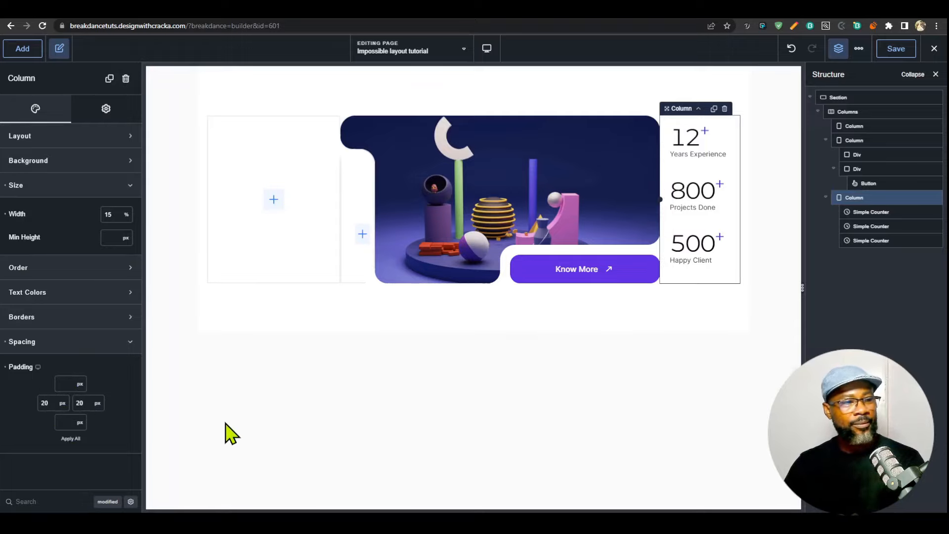
left_click(898, 48)
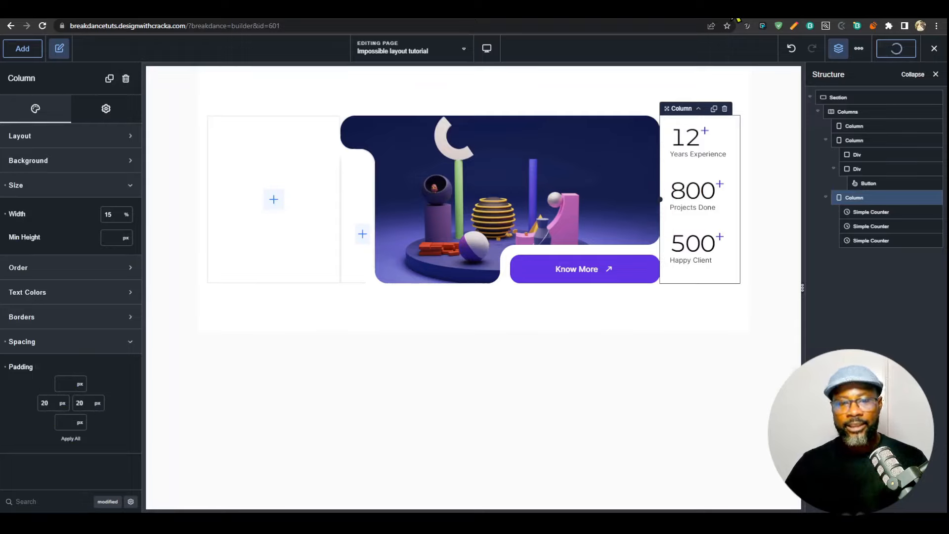
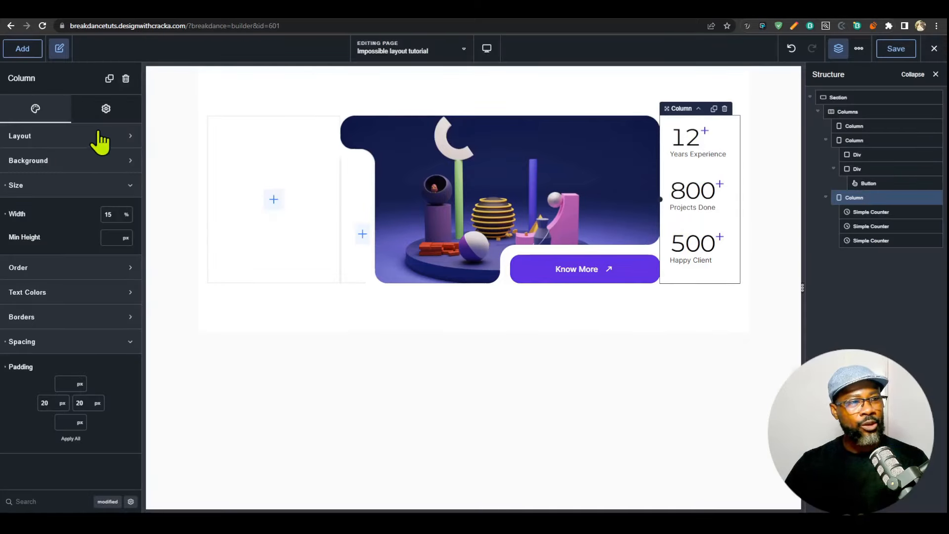
- Set the statistics column's gap to 20 px and check the layout at the Tablet Landscape breakpoint before returning to Desktop
type("20")
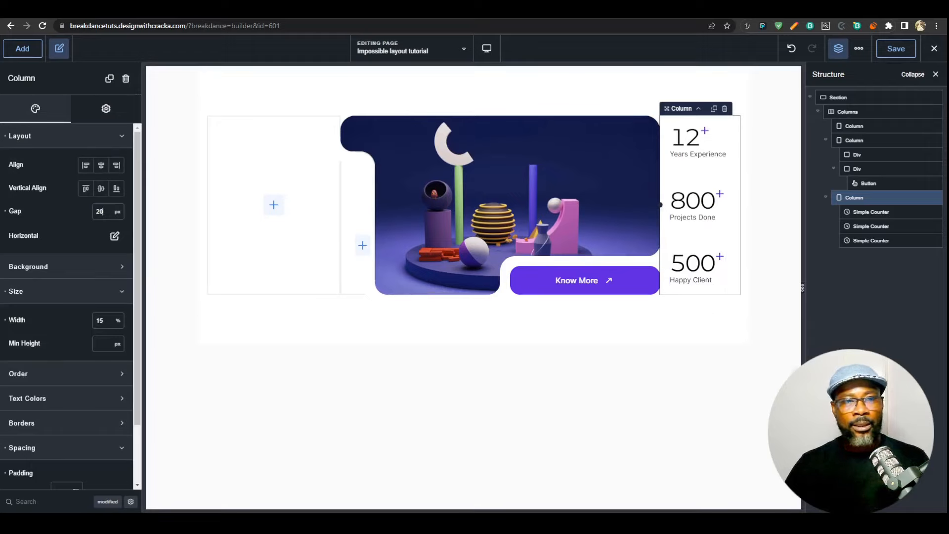
left_click(487, 47)
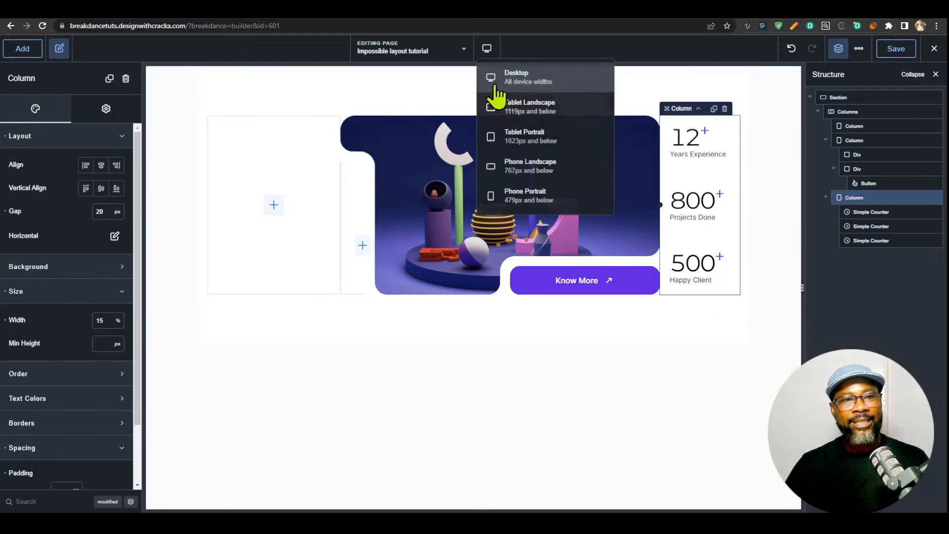
left_click(514, 113)
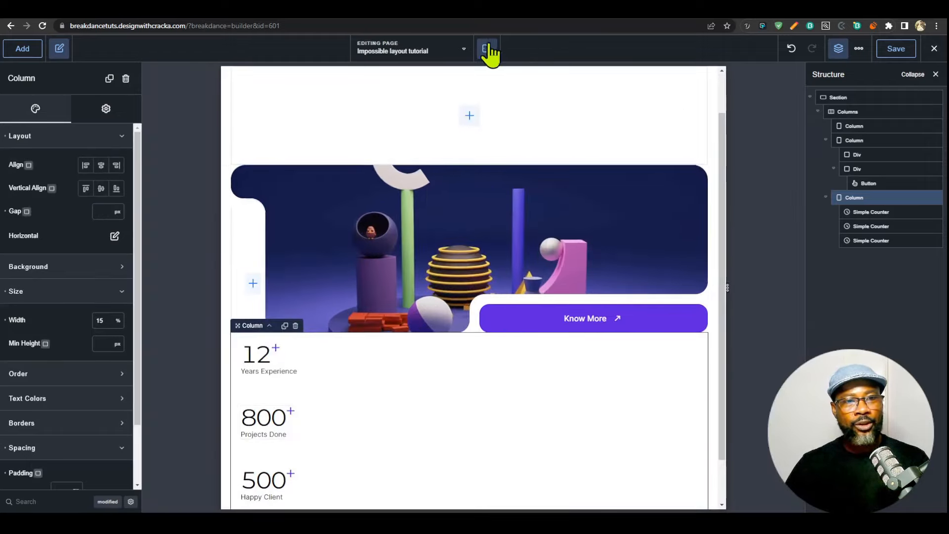
left_click(487, 49)
left_click(514, 77)
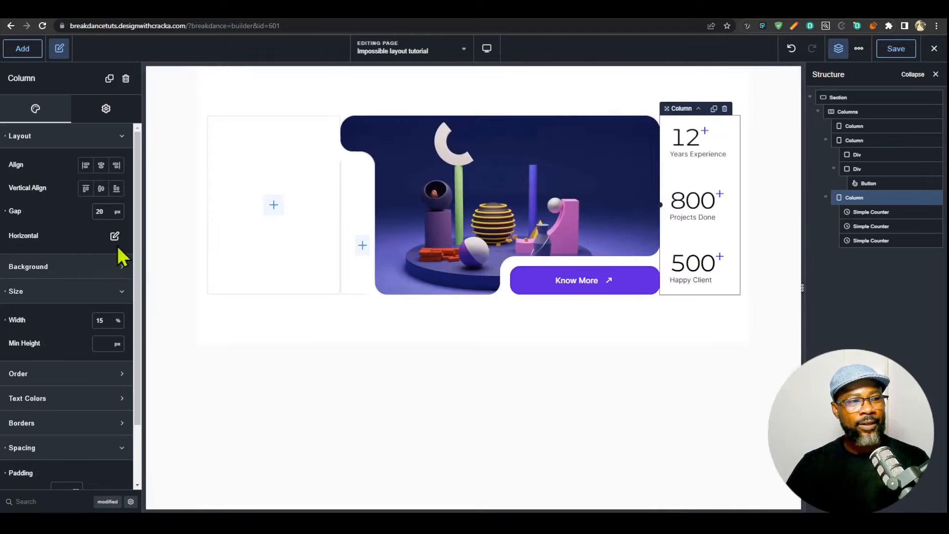
- Set the statistics column's horizontal alignment to Space Between and check the counters at the Tablet Landscape breakpoint before returning to Desktop
left_click(114, 236)
left_click(128, 282)
left_click(118, 347)
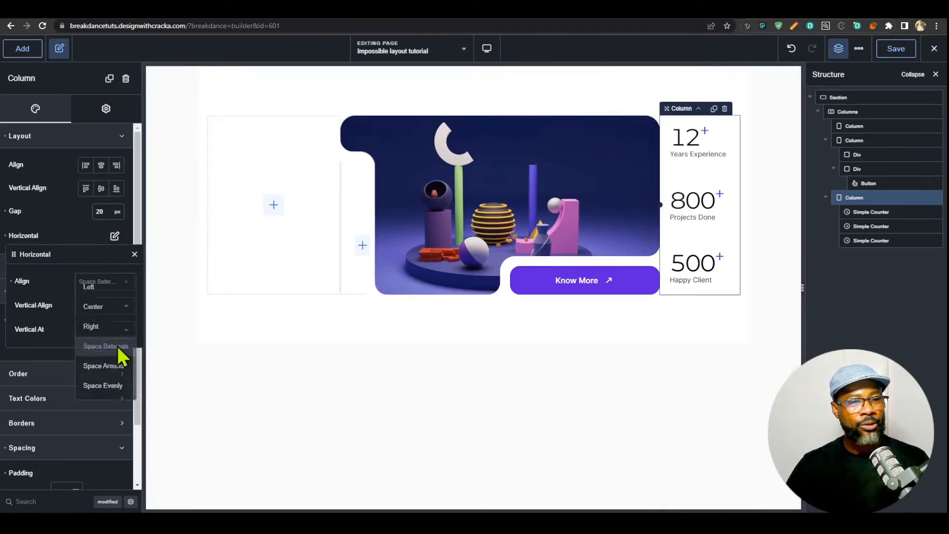
left_click(487, 48)
left_click(517, 127)
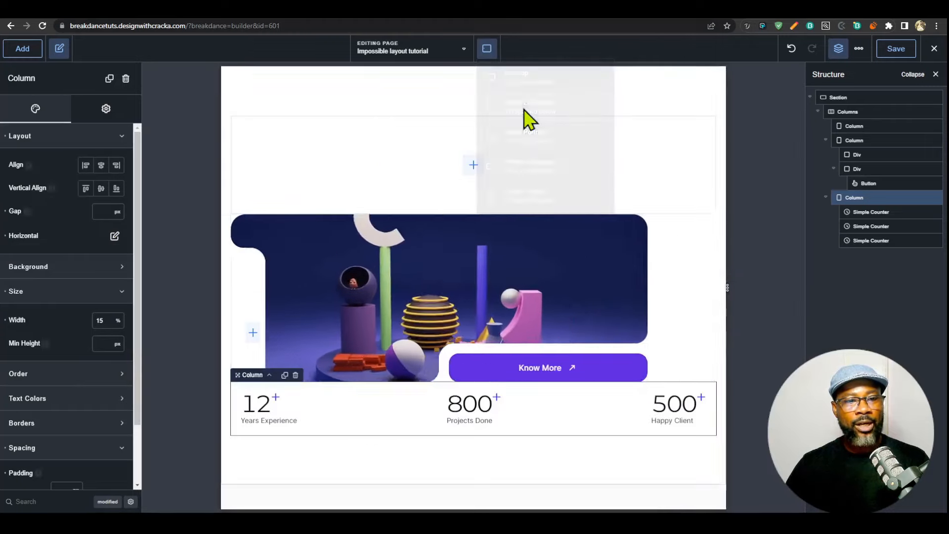
left_click(487, 48)
left_click(524, 78)
left_click(115, 236)
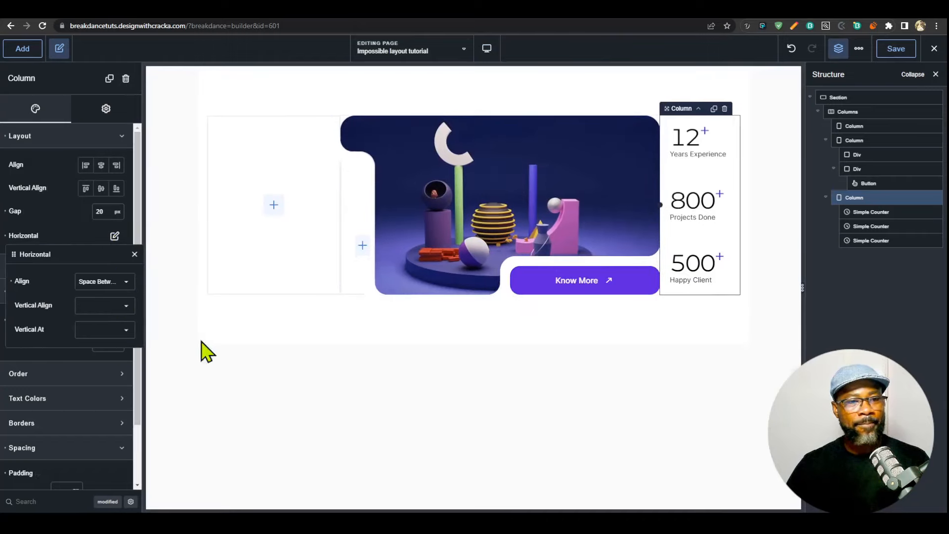
left_click(134, 255)
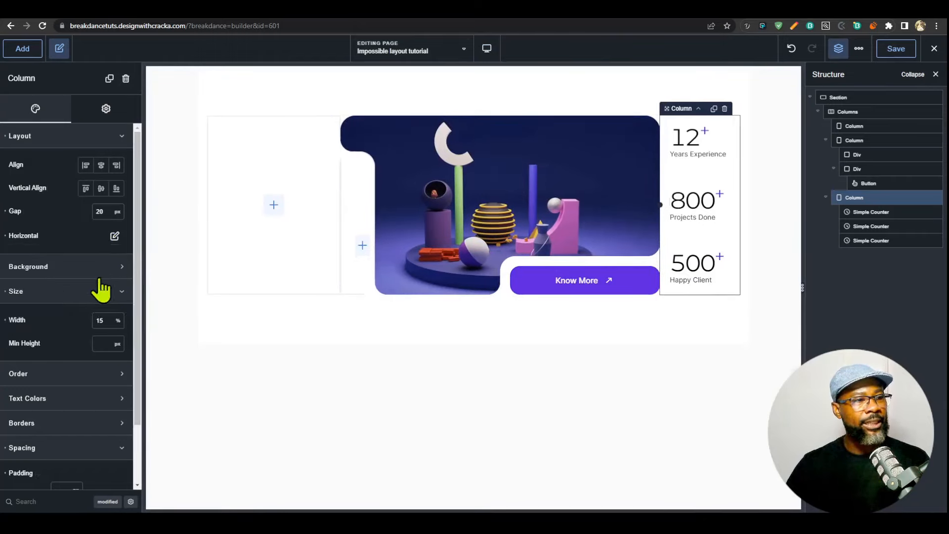
- Set the counters column's horizontal layout to turn vertical at Phone Portrait
left_click(88, 138)
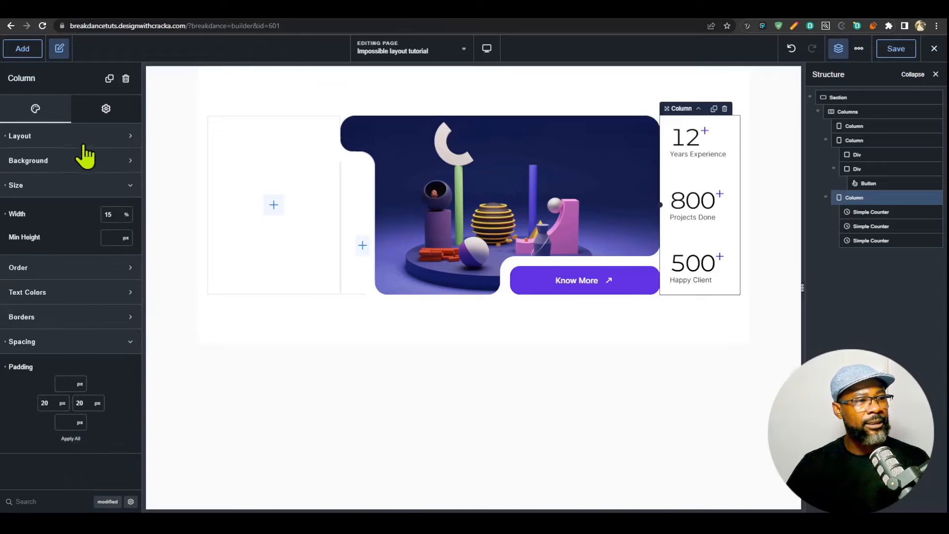
left_click(77, 184)
left_click(80, 141)
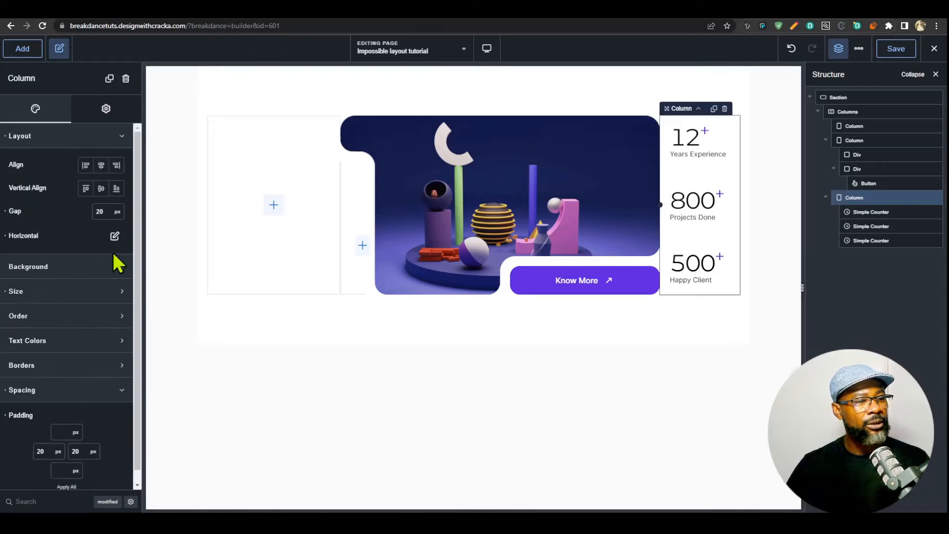
left_click(115, 237)
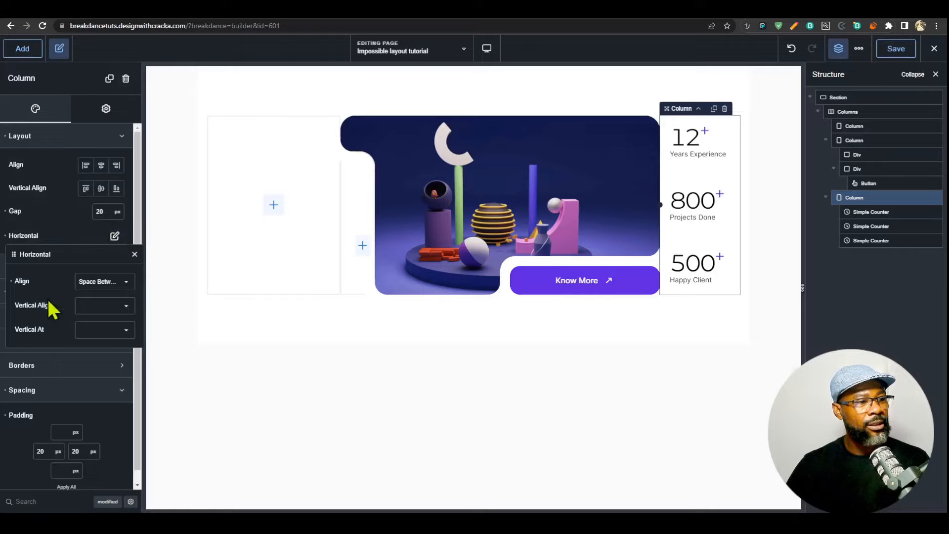
left_click(128, 330)
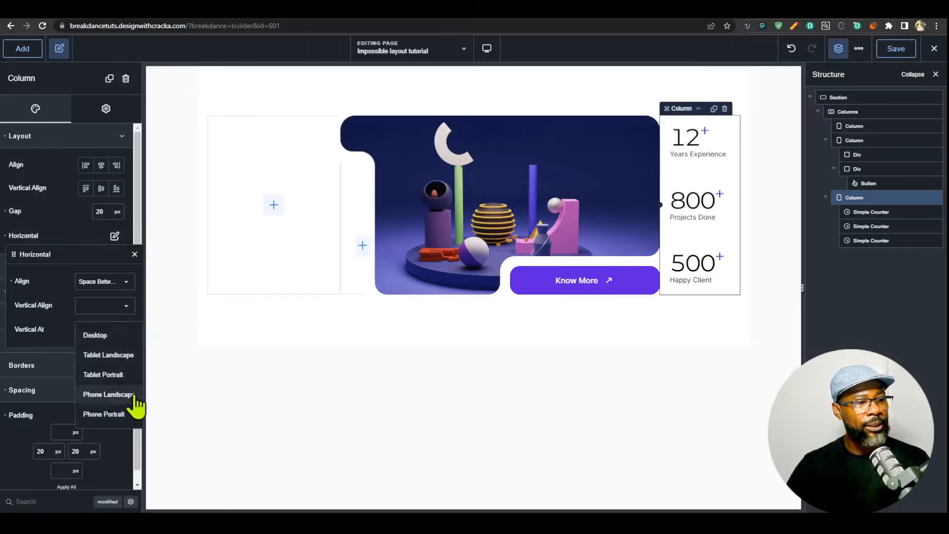
left_click(126, 394)
left_click(126, 330)
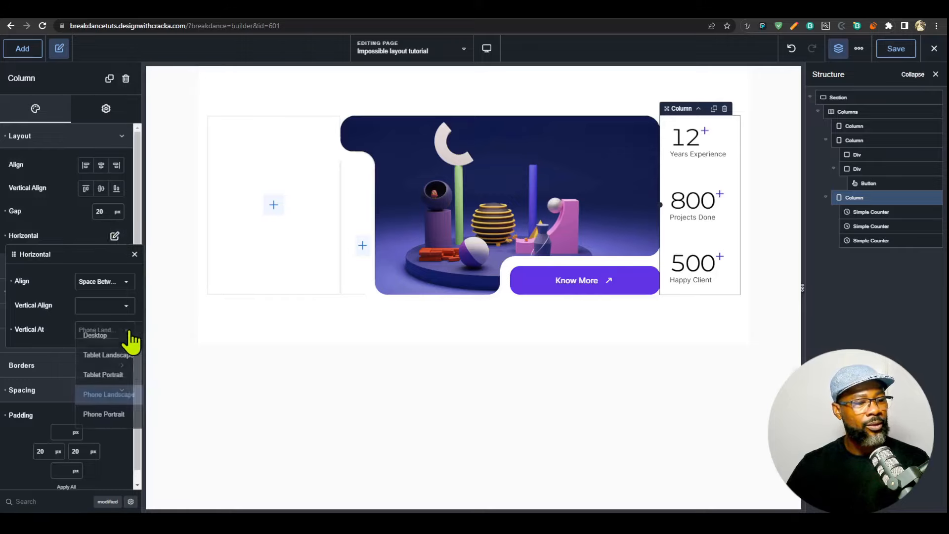
left_click(119, 414)
- Preview the page at the Tablet Landscape, Tablet Portrait and Phone Landscape breakpoints to check the counter row
left_click(487, 50)
left_click(502, 107)
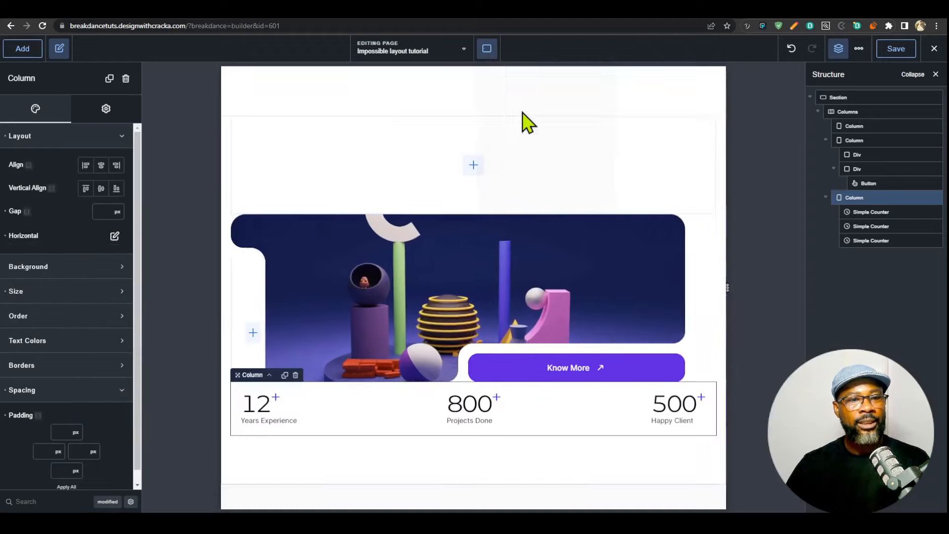
left_click(487, 49)
left_click(502, 133)
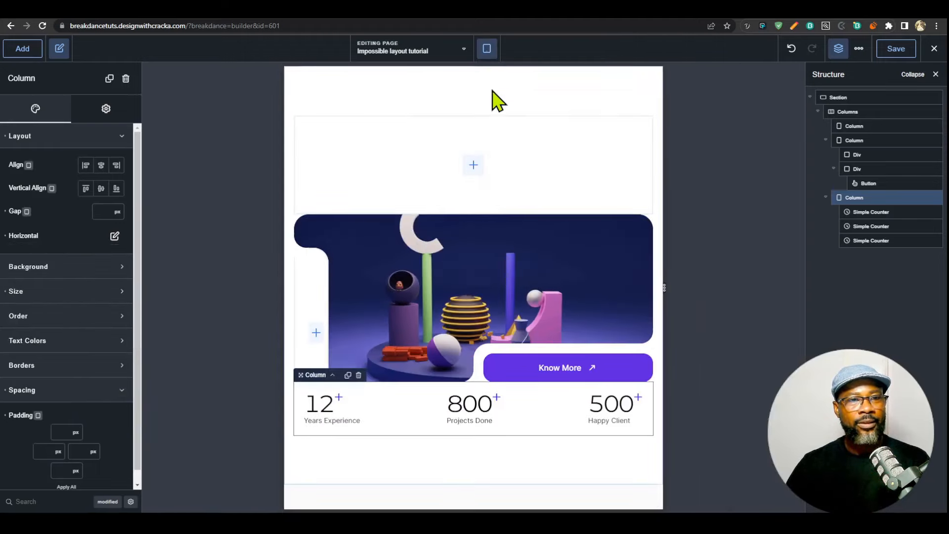
left_click(488, 48)
left_click(536, 170)
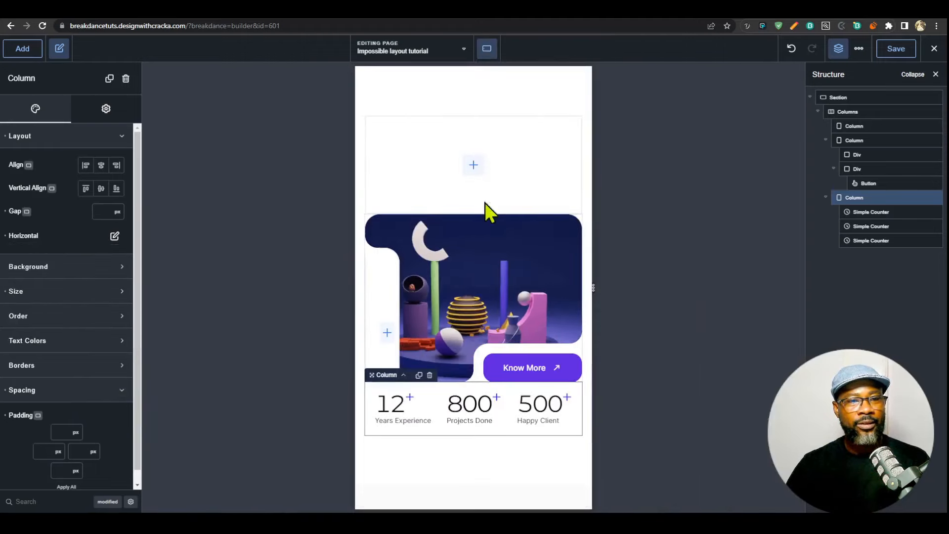
- At the Phone Portrait breakpoint, centre-align the counters column and set its gap to 5 px
left_click(487, 48)
left_click(519, 198)
scroll(512, 241, "down", 2)
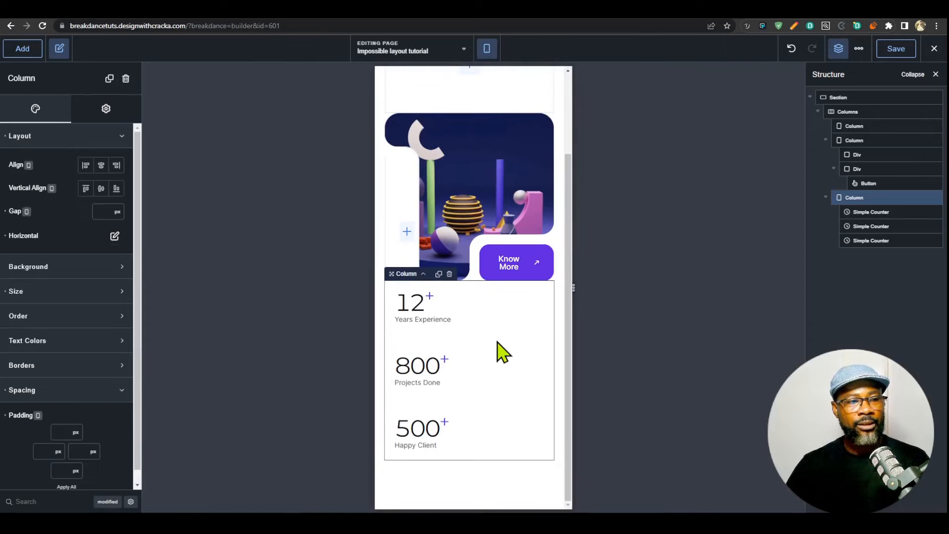
left_click(101, 165)
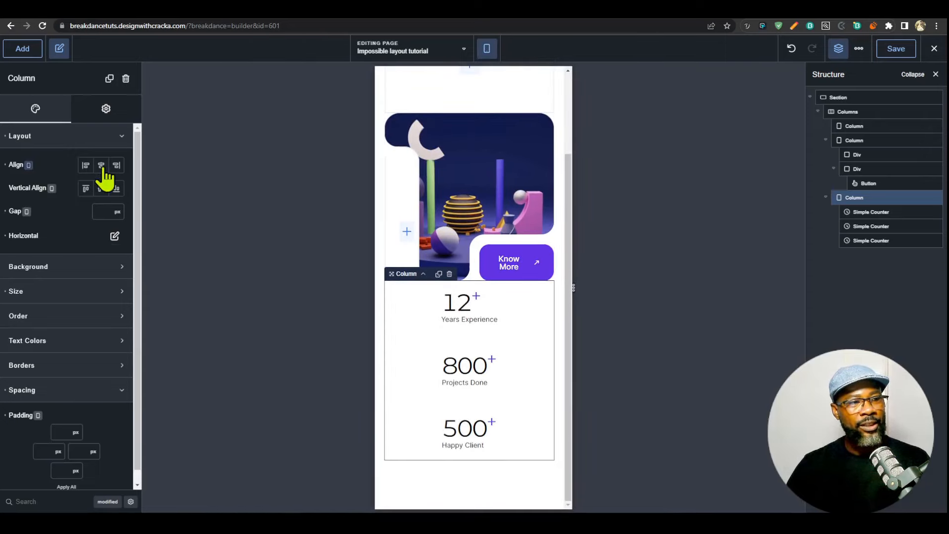
left_click(95, 213)
type("5")
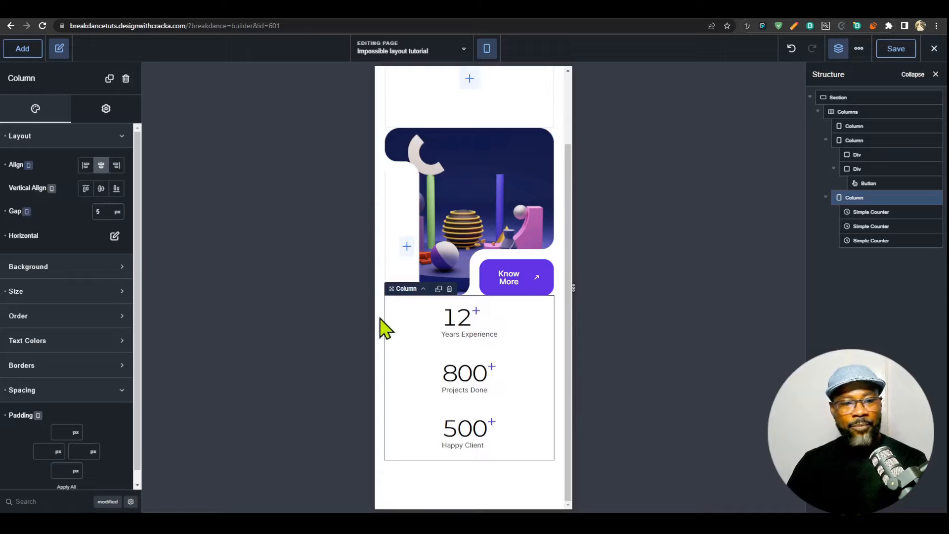
- Review the layout at Desktop, Tablet Landscape, Tablet Portrait and Phone Landscape widths
left_click(489, 49)
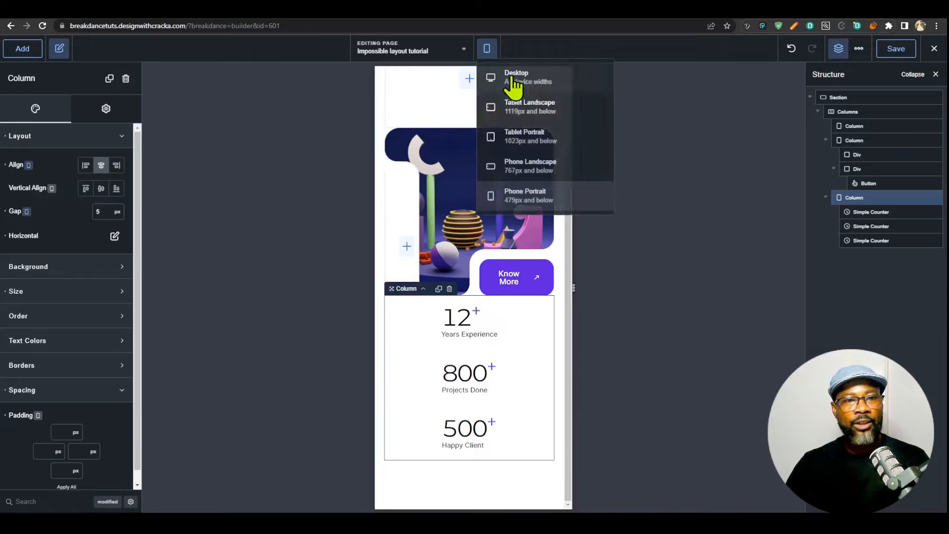
left_click(512, 71)
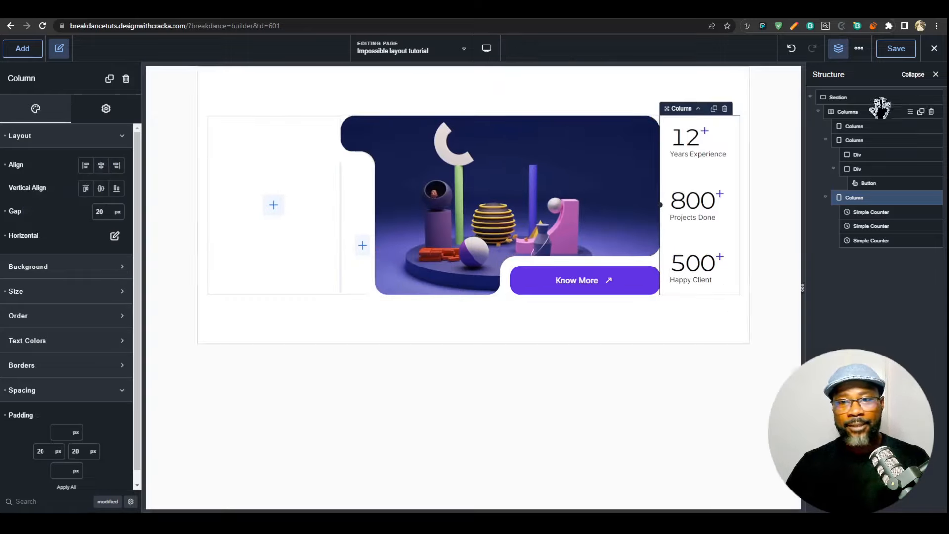
left_click(487, 48)
left_click(509, 82)
left_click(520, 108)
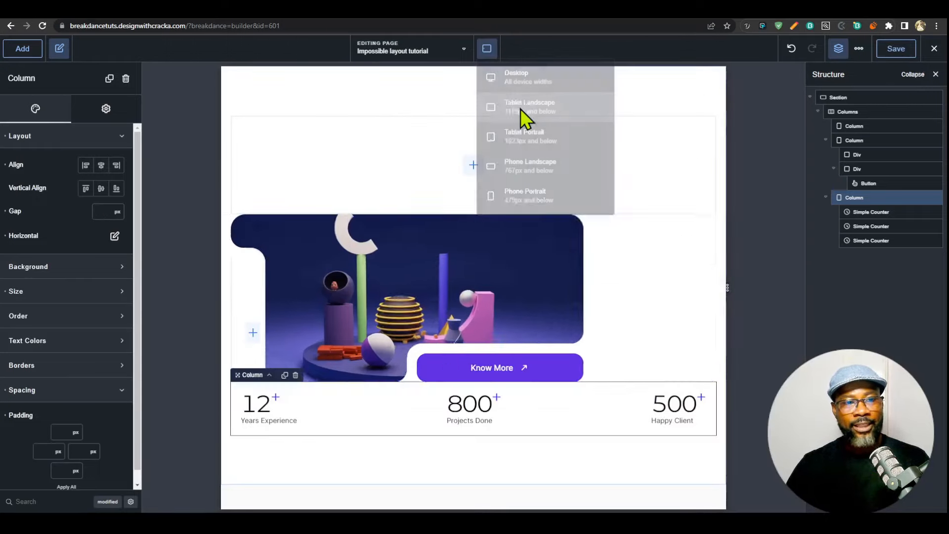
left_click(485, 50)
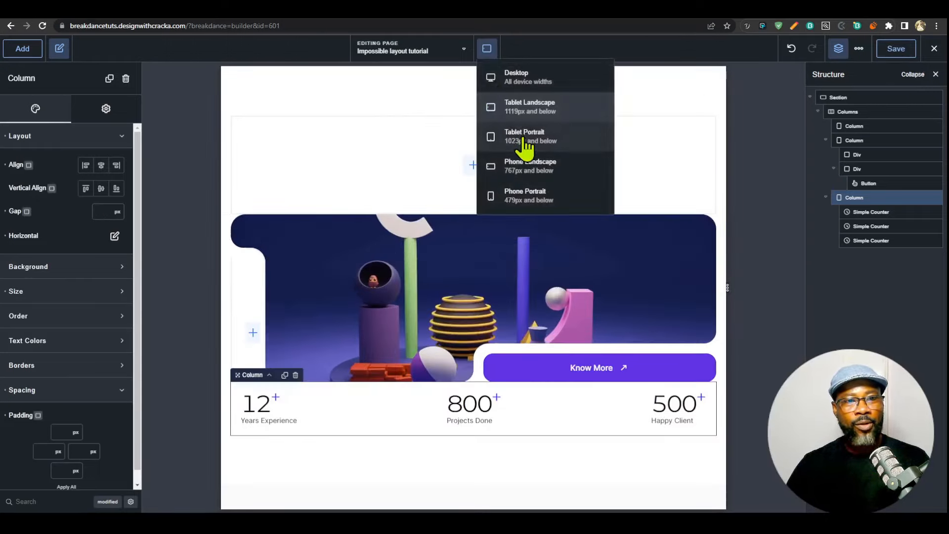
left_click(526, 139)
left_click(487, 49)
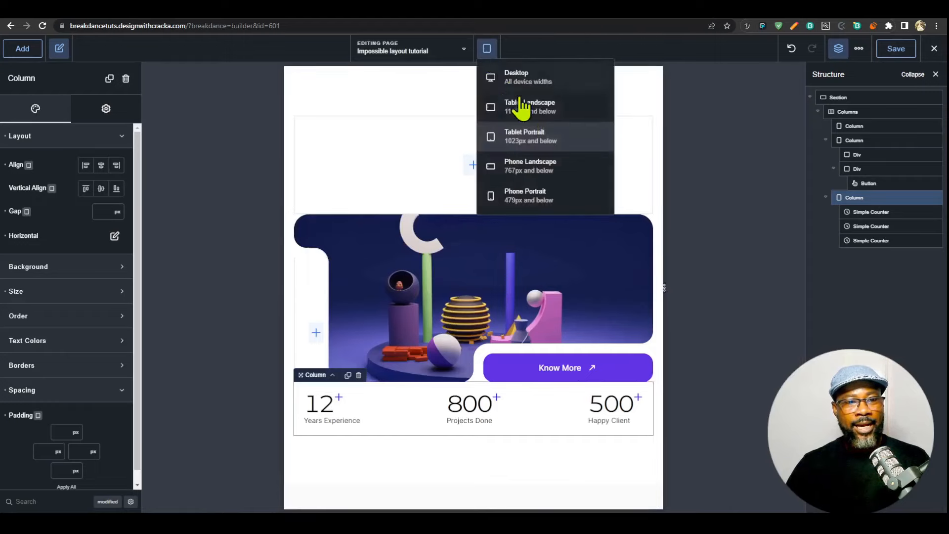
left_click(537, 168)
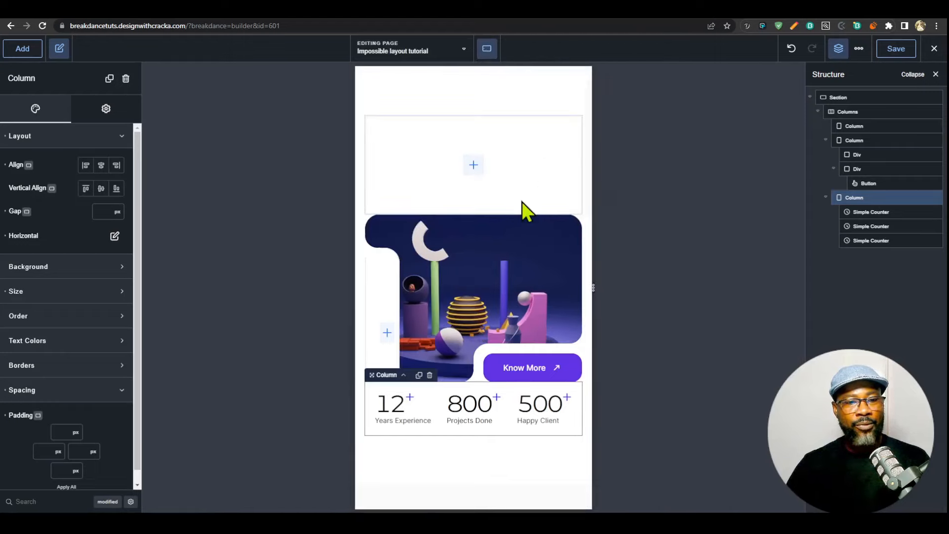
- Set the width of the div around the Know More button to 75% at Phone Portrait
left_click(483, 353)
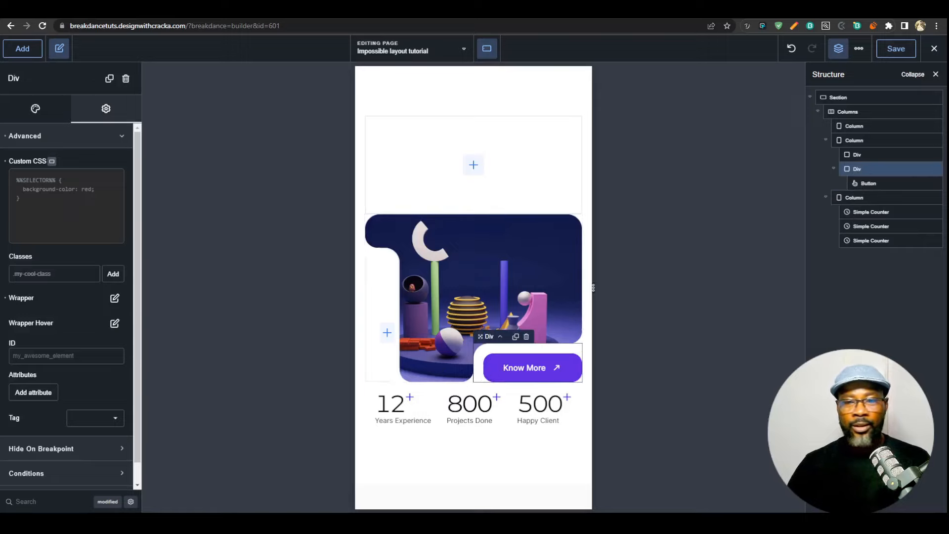
left_click(107, 502)
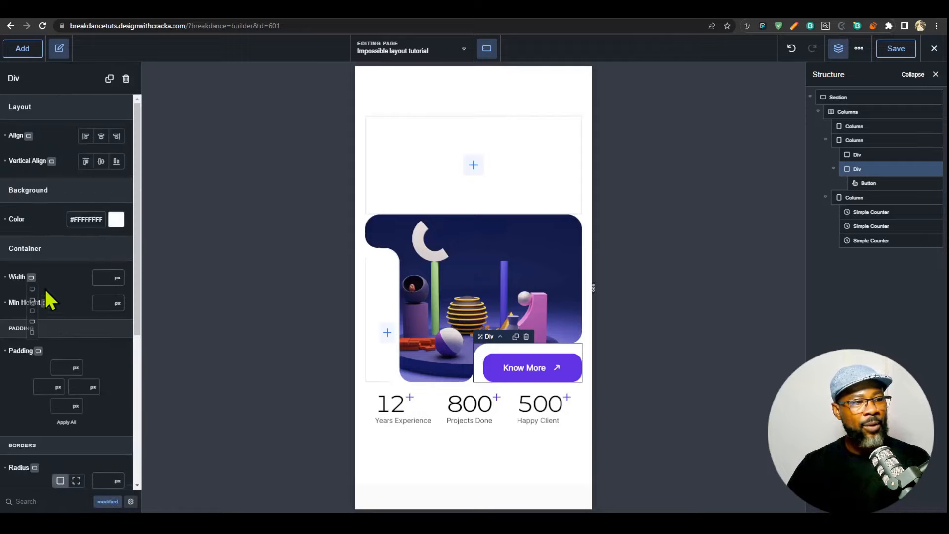
left_click(32, 289)
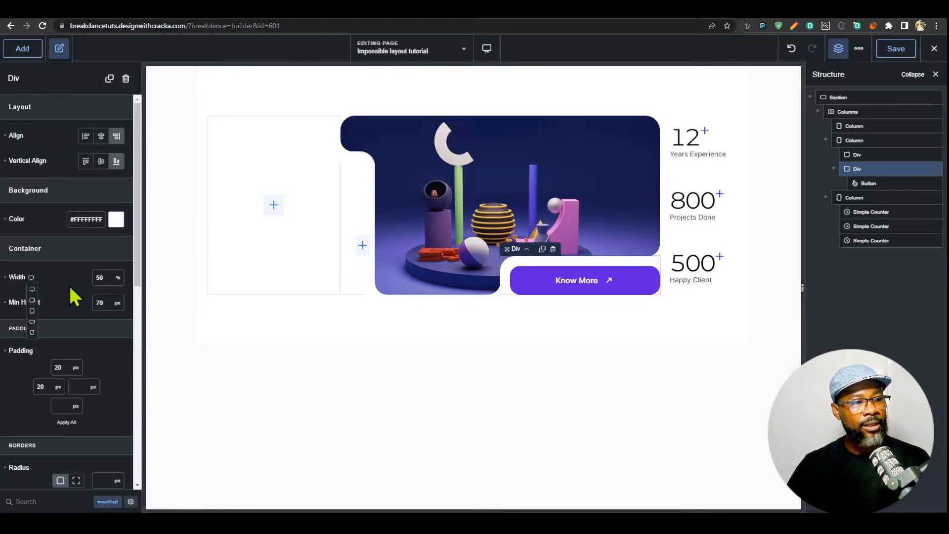
left_click(32, 333)
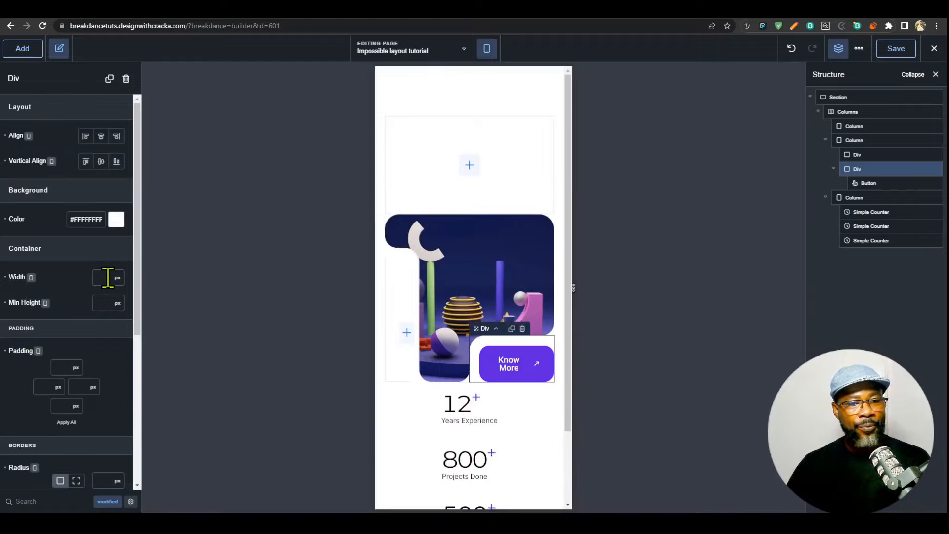
type("75")
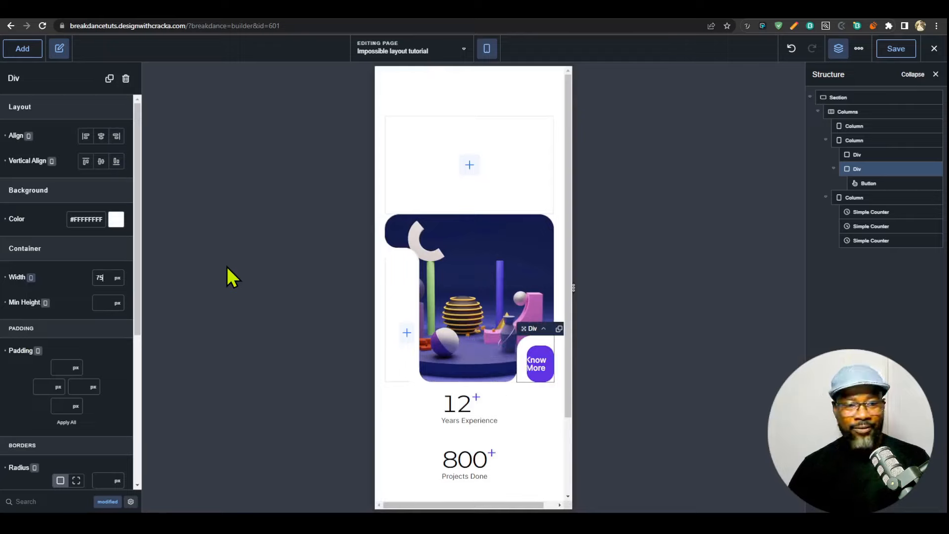
left_click(118, 277)
left_click(121, 316)
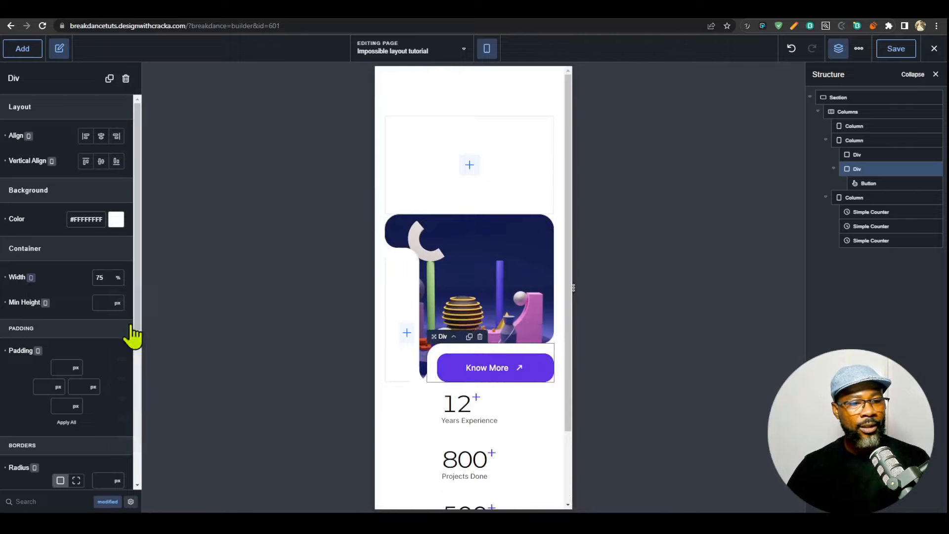
- Set the width of the empty div overlapping the image to 0 px at Phone Portrait
left_click(855, 153)
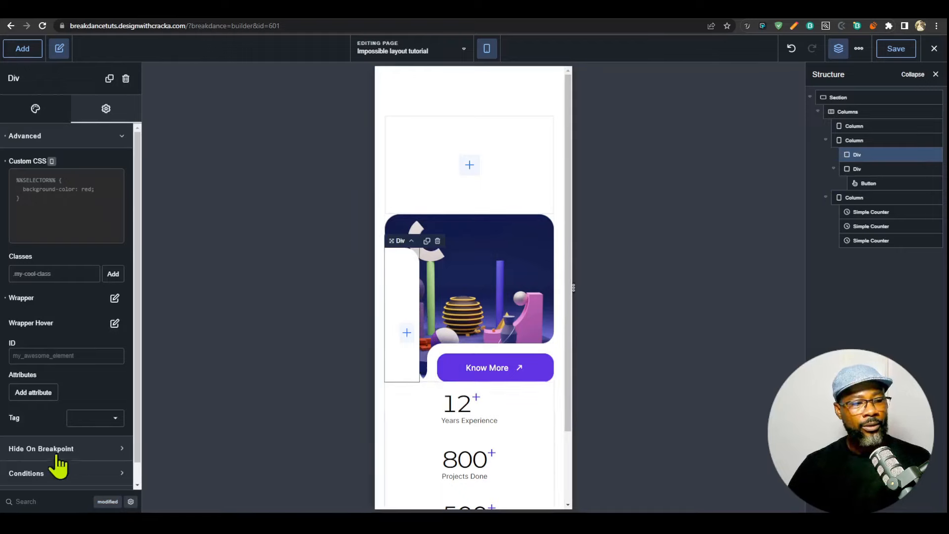
left_click(108, 502)
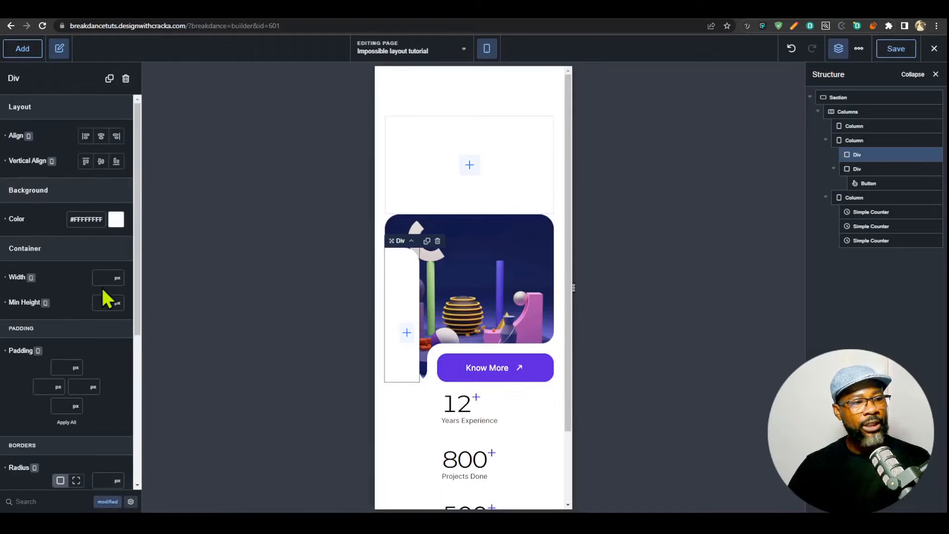
type("0")
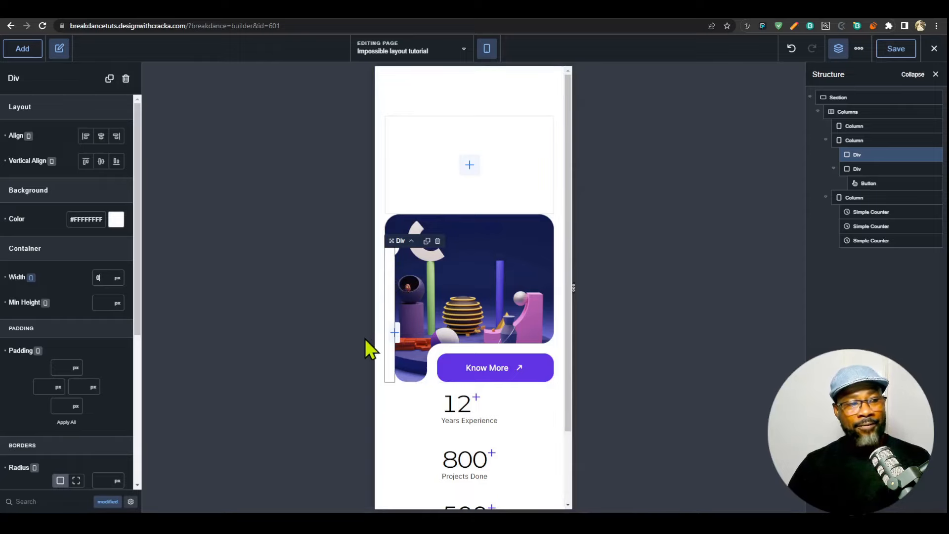
- Copy the ::before rule from the empty div's Desktop custom CSS into its Phone Portrait custom CSS
scroll(63, 466, "down", 5)
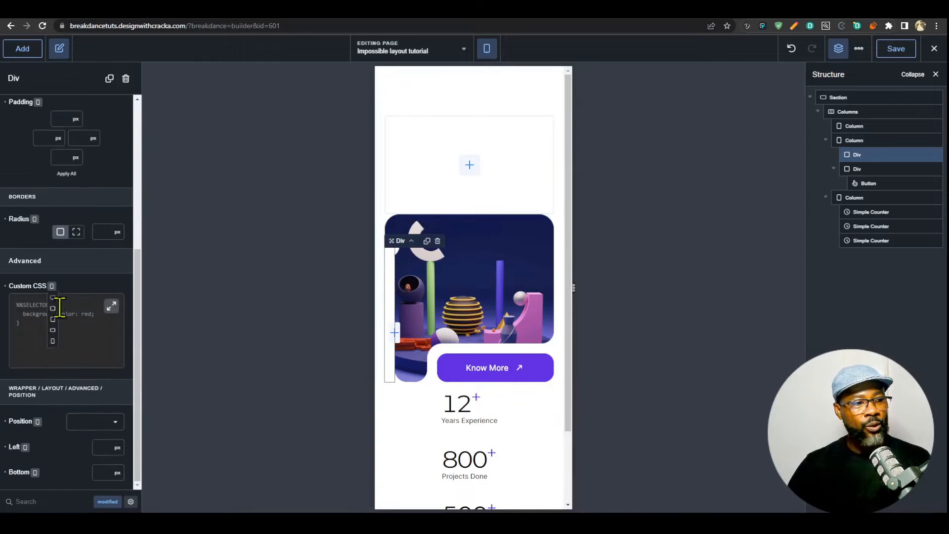
left_click(53, 298)
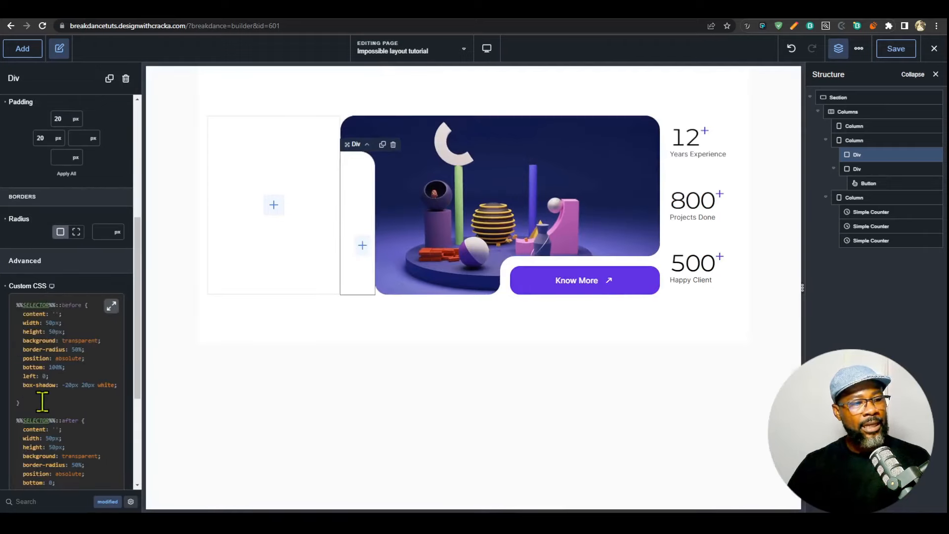
left_click_drag(43, 401, 6, 308)
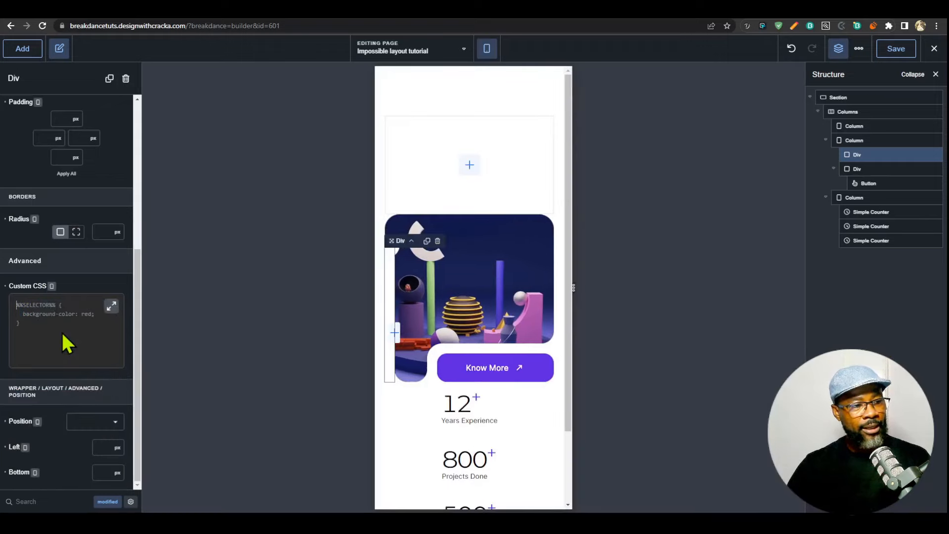
type("%%SELECTOR%%::before {   content: '';   width: 50px;   height: 50px;   background: transparent;   border-radius: 50%;   position: absolute;   bottom: 100%;   left: 0;   box-shadow: -20px 20px white;  }")
- Reduce the Phone Portrait ::before rule to a width of 0 plus an opacity declaration, removing the other properties
left_click_drag(119, 385, 19, 337)
key("BackSpace")
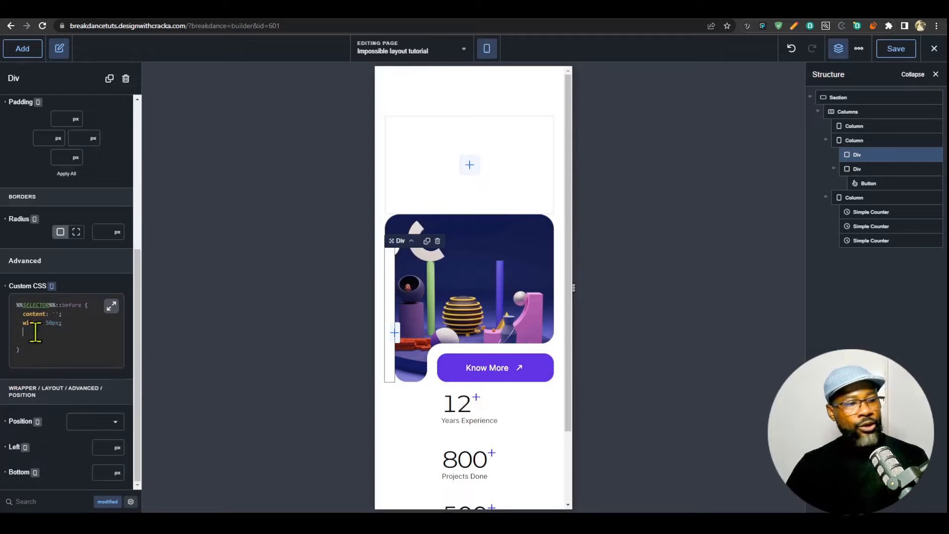
mouse_move(70, 314)
left_mouse_down()
mouse_move(24, 316)
mouse_move(58, 324)
left_mouse_up()
key("BackSpace")
type("0")
left_click(69, 321)
key("Return")
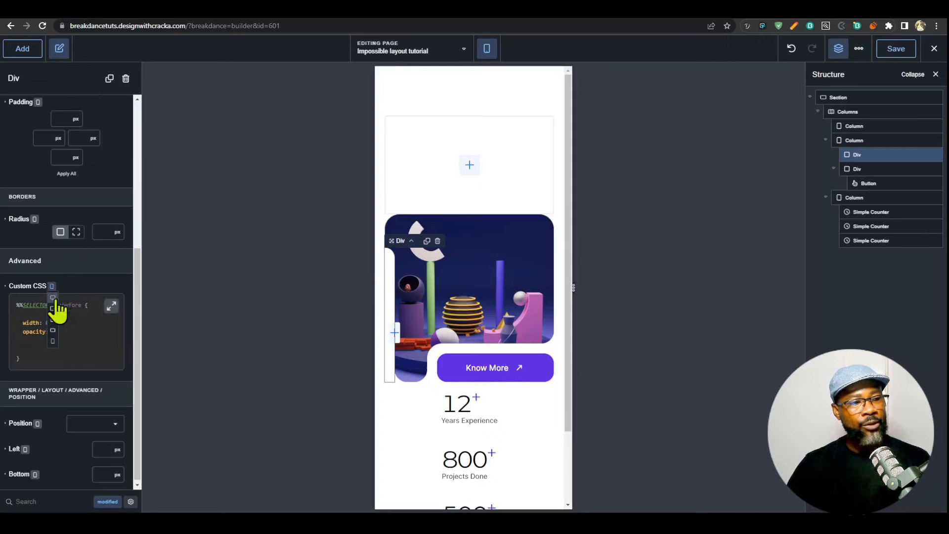
- Add "transition: 0.4s;" below the box-shadow in the ::before rule of the div's Desktop custom CSS
left_click(53, 297)
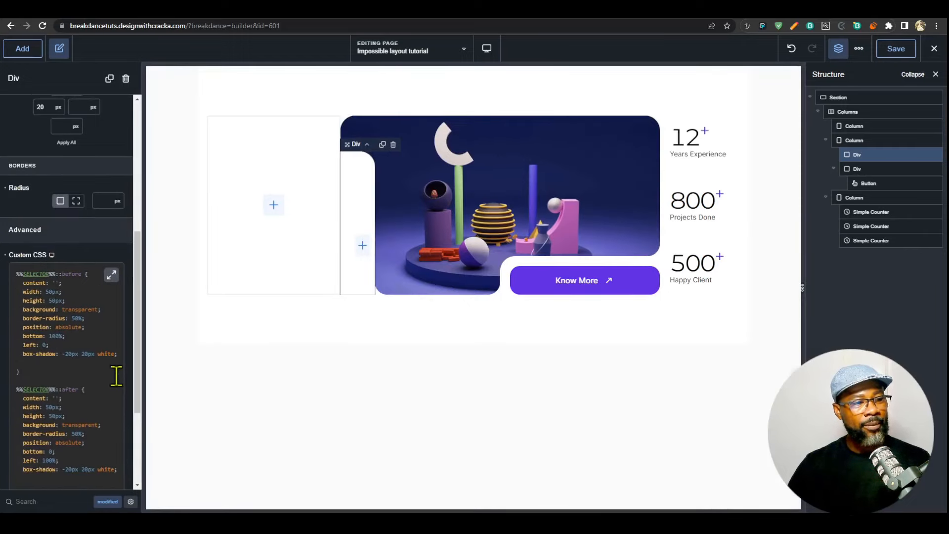
left_click(124, 357)
key("Return")
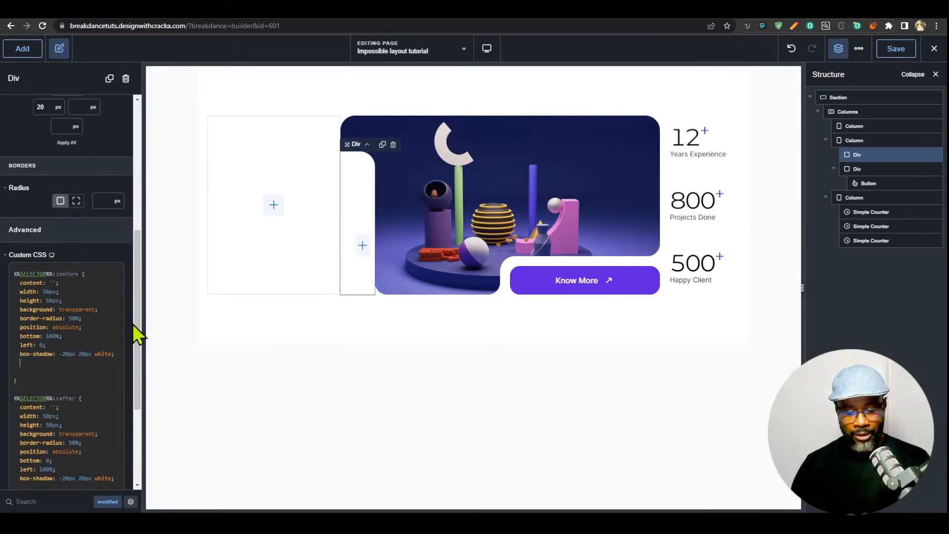
type("tr")
type("ansotopn")
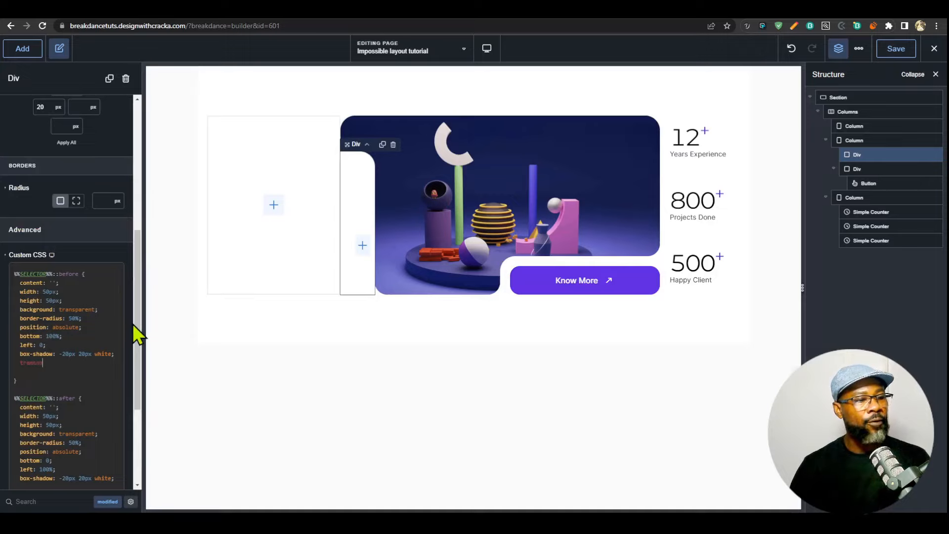
key("BackSpace")
key("BackSpace")
key("BackSpace")
key("BackSpace")
key("BackSpace")
type("ition: 0.4s")
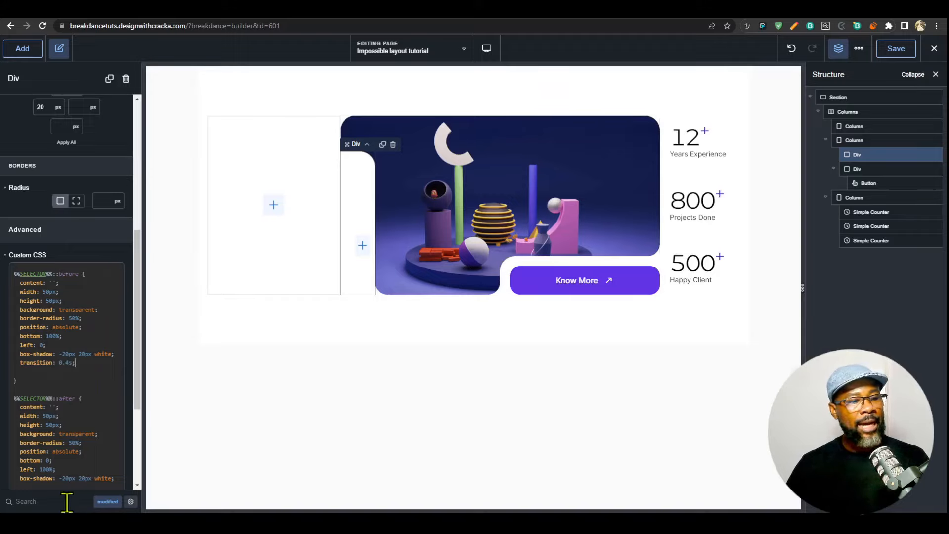
- Add a 400 ms wrapper transition to the empty div that overlaps the image
type("trans")
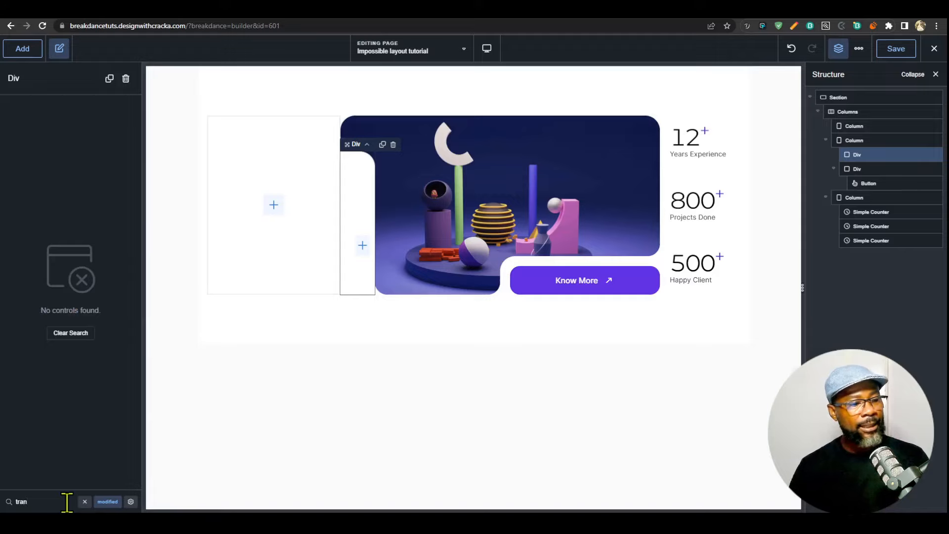
left_click(118, 501)
left_click(131, 502)
left_click(131, 501)
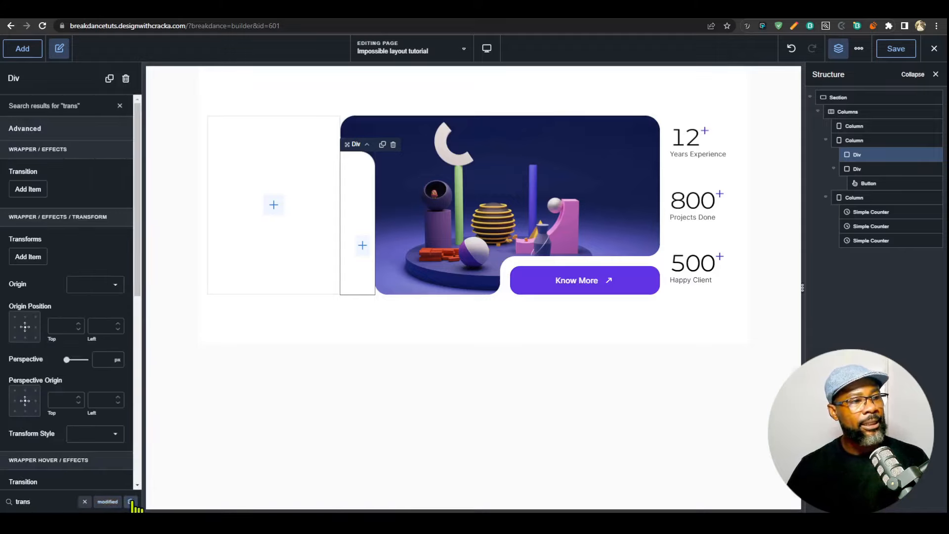
left_click(29, 190)
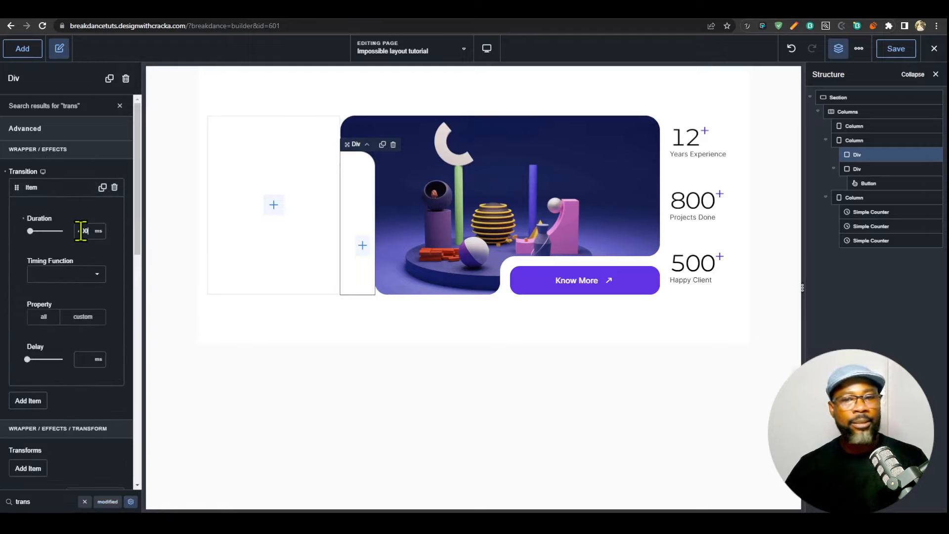
- Add a wrapper transition with a 400 ms duration to the div holding the Know More button
left_click(865, 167)
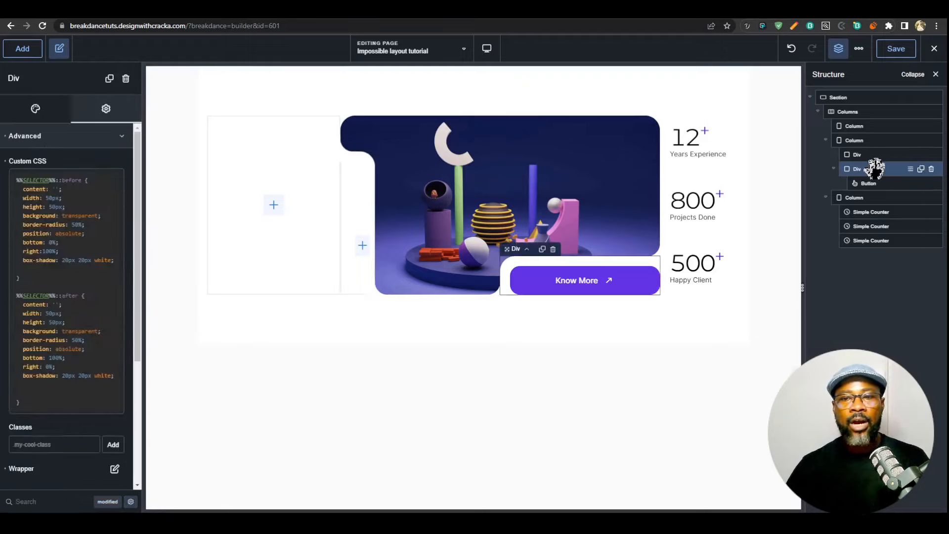
type("tra")
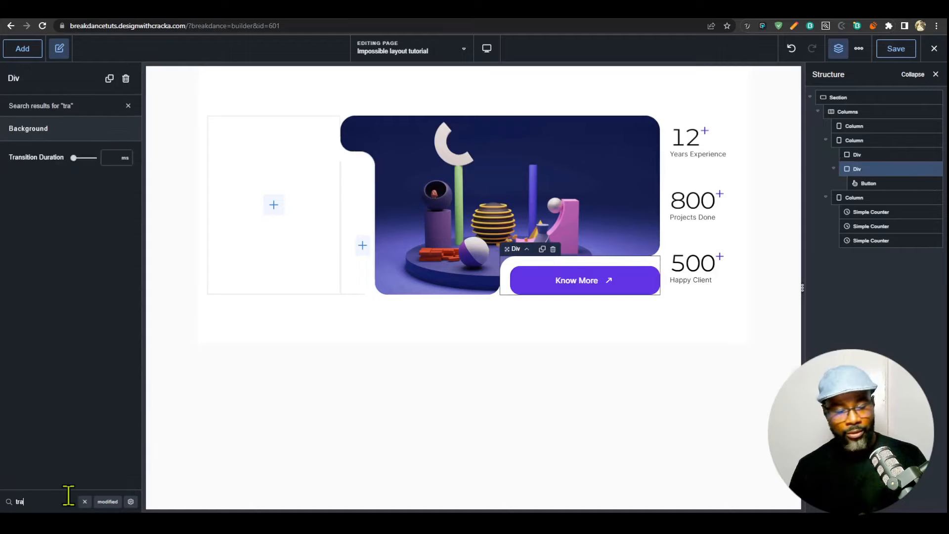
left_click(131, 502)
left_click(29, 190)
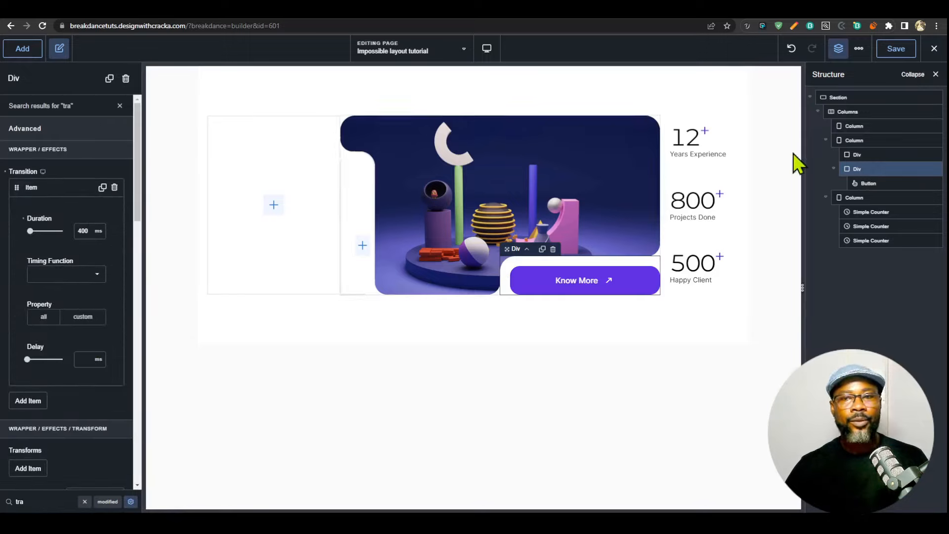
- Save the page and reload its published version
left_click(894, 52)
left_click(732, 4)
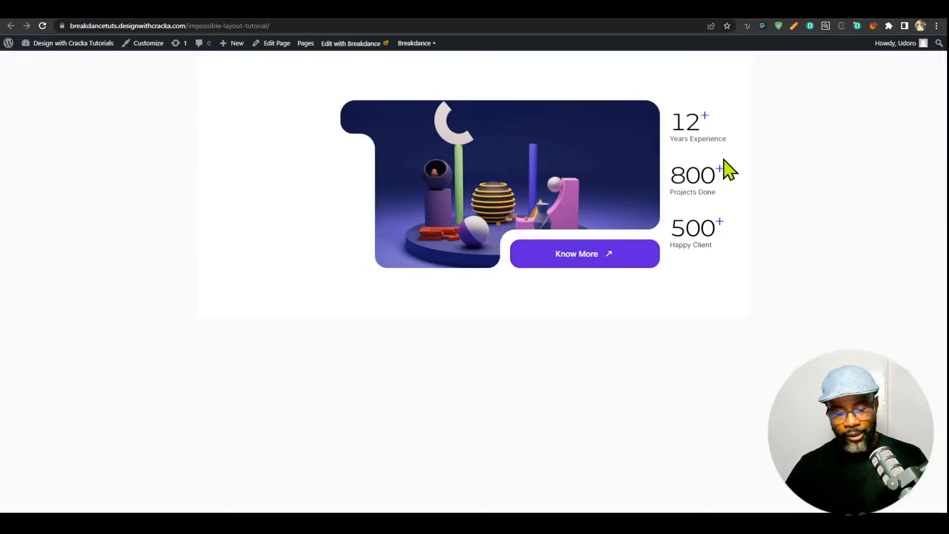
key("F5")
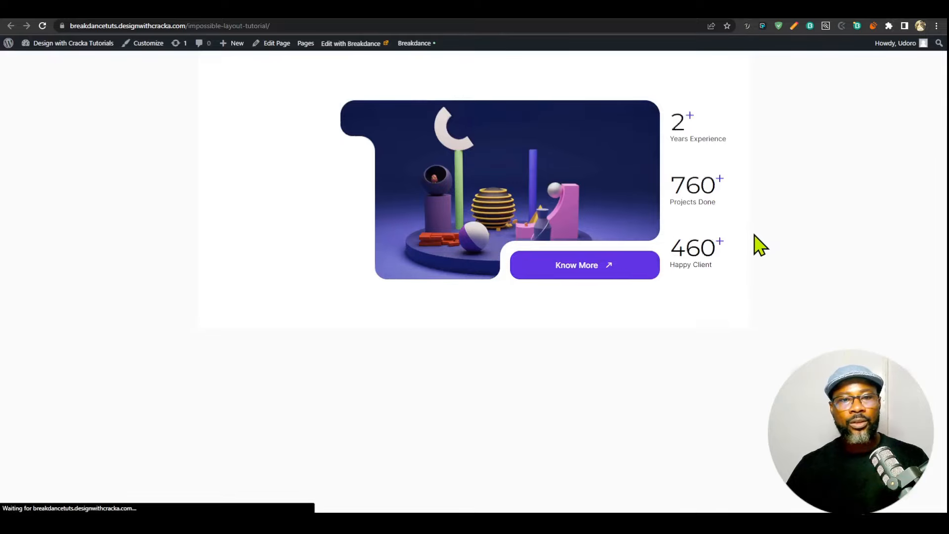
- Preview the layout in the builder at the Tablet Landscape, Tablet Portrait, Phone Landscape and Phone Portrait breakpoints
left_click(709, 6)
left_click(487, 48)
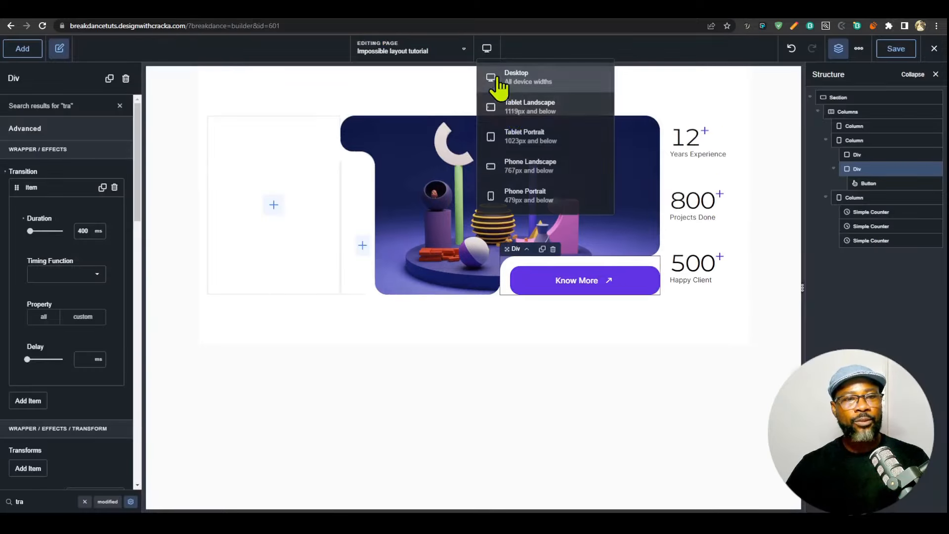
left_click(519, 125)
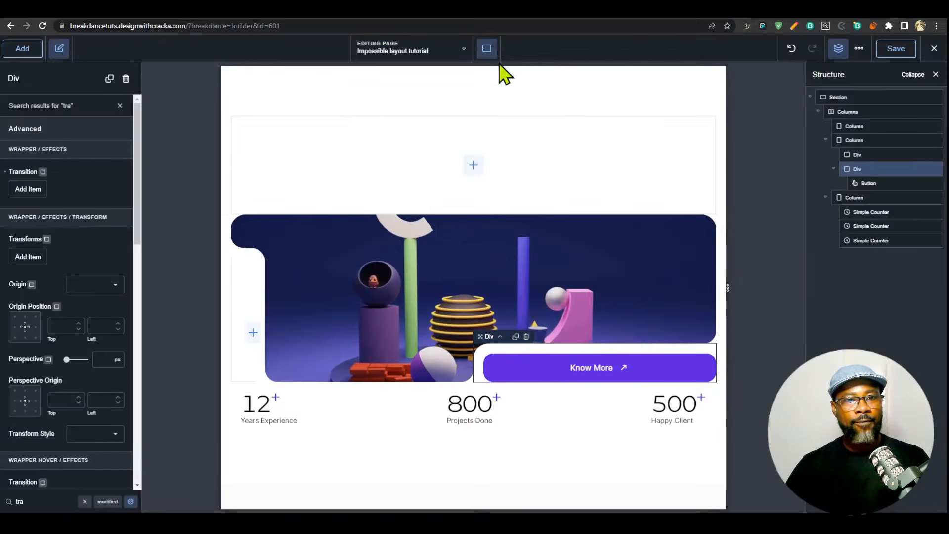
left_click(487, 48)
left_click(536, 138)
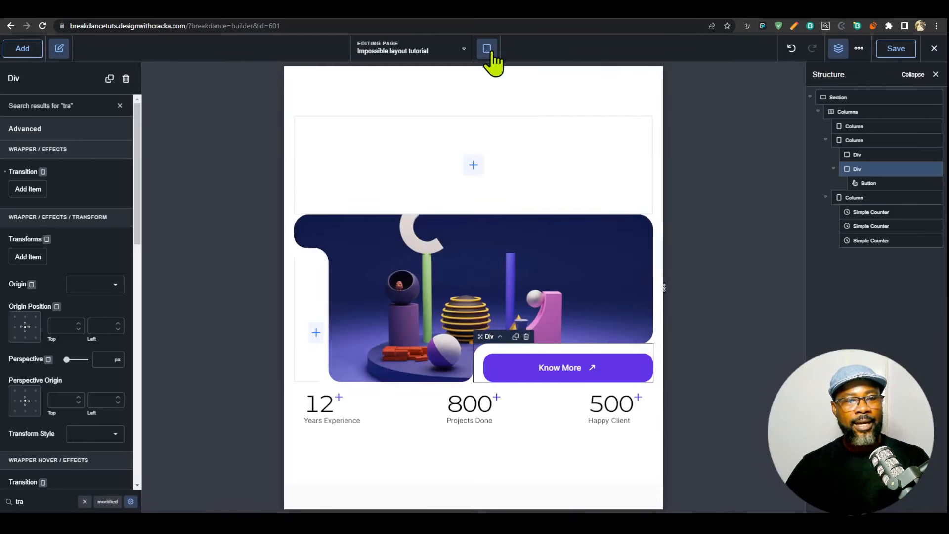
left_click(488, 51)
double_click(530, 165)
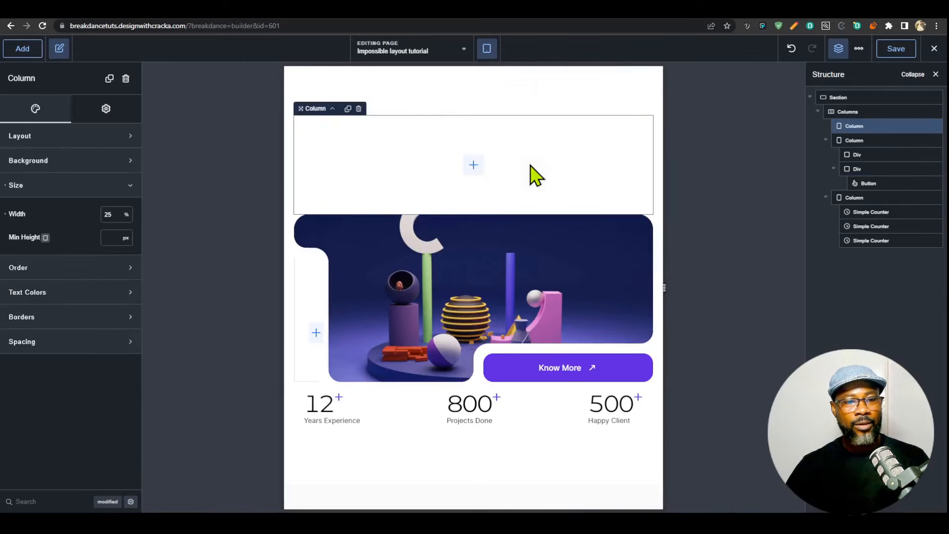
left_click(488, 50)
left_click(542, 189)
left_click(487, 50)
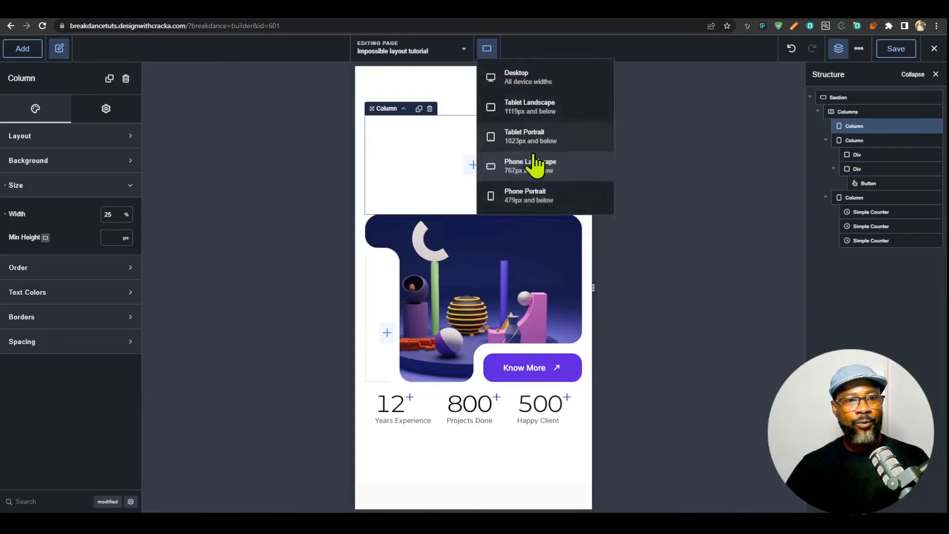
left_click(567, 203)
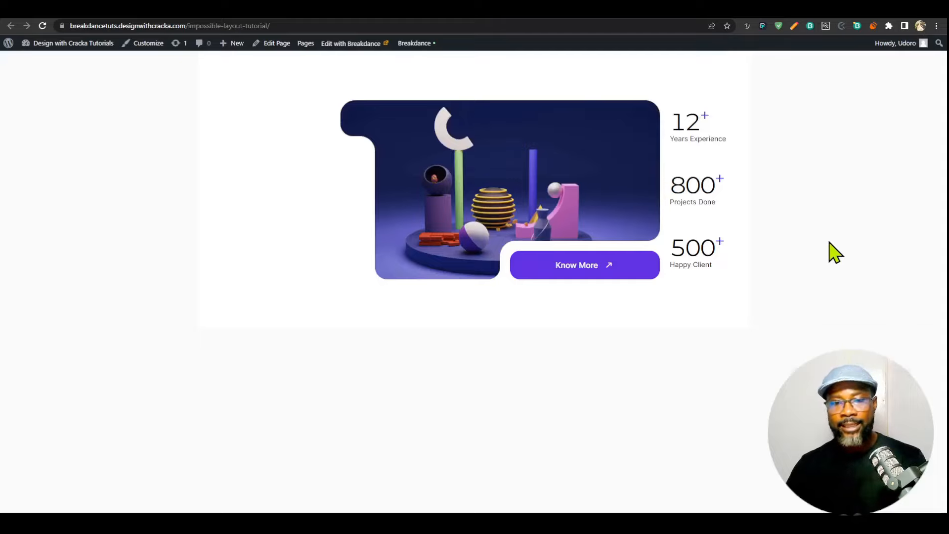
- Examine the published page in the browser's responsive device view while narrowing the viewport to phone width
key("ctrl+shift+i")
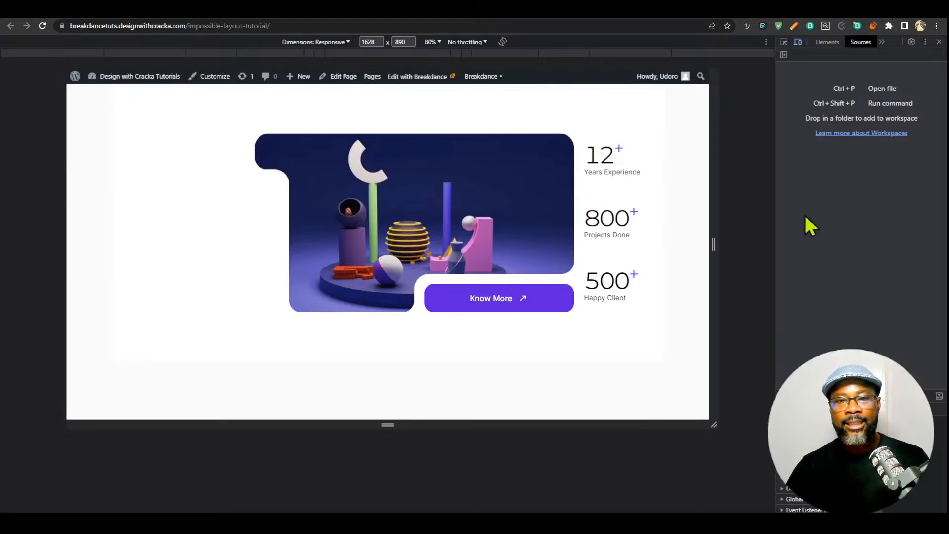
left_click_drag(717, 225, 457, 260)
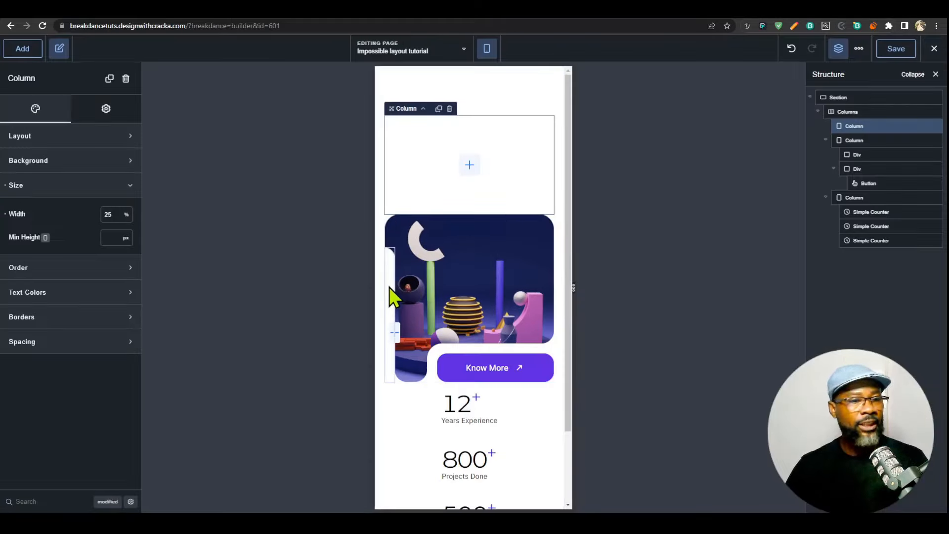
- Inspect the empty div in the builder, comparing its appearance at Desktop and Phone Portrait
left_click(390, 288)
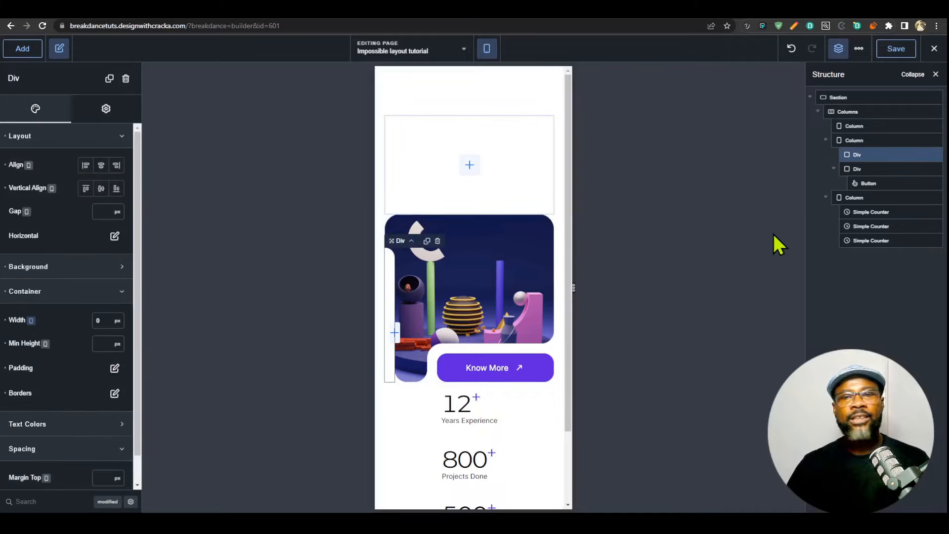
left_click(488, 49)
left_click(517, 76)
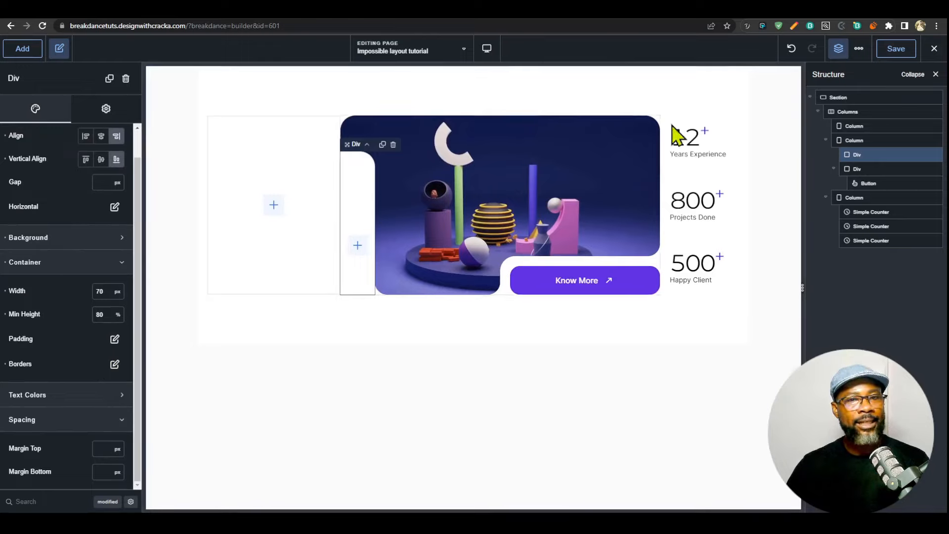
left_click(487, 49)
left_click(510, 193)
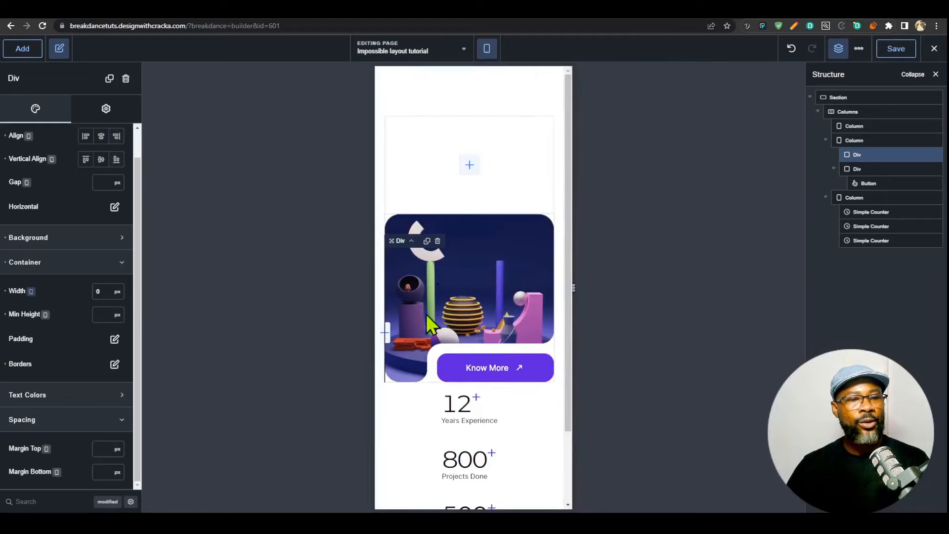
- Save the page and check the published layout while widening the responsive viewport
left_click(896, 49)
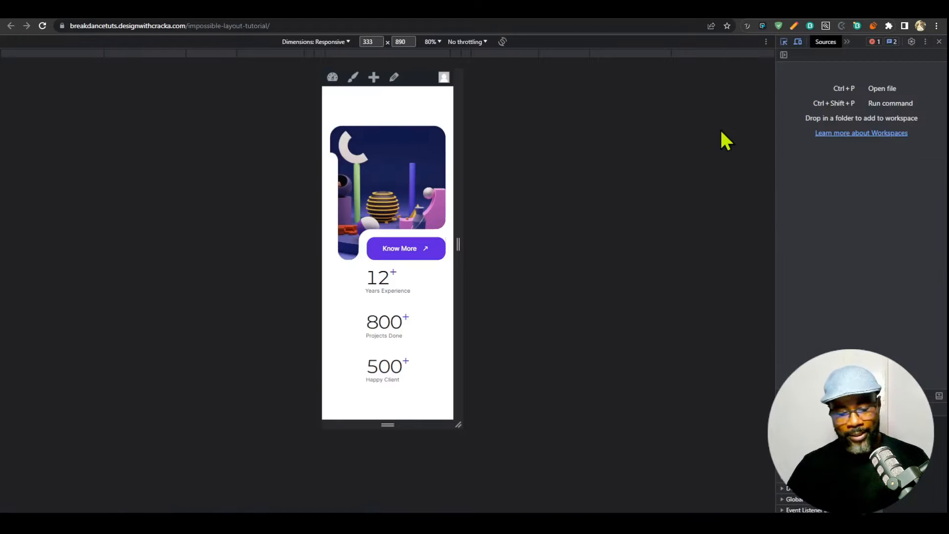
left_click_drag(460, 206, 617, 250)
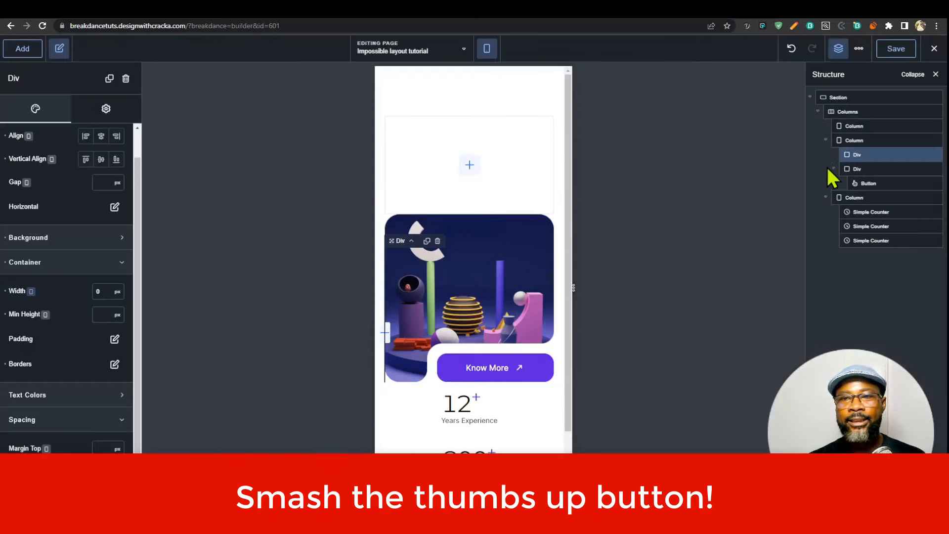
- Collapse the image and counters columns in the structure tree, select the empty first column, and return to the Desktop breakpoint
left_click(834, 140)
left_click(826, 141)
left_click(837, 155)
left_click(850, 126)
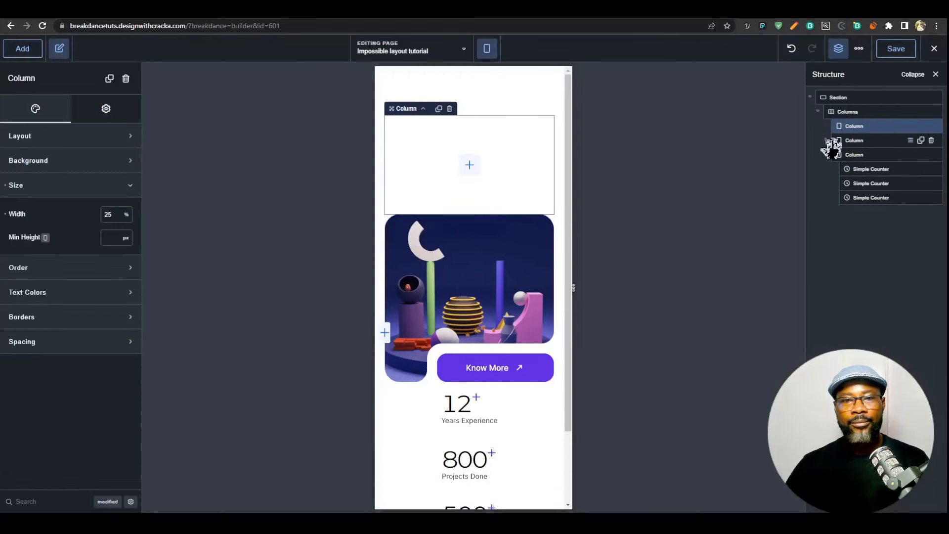
left_click(826, 155)
left_click(847, 127)
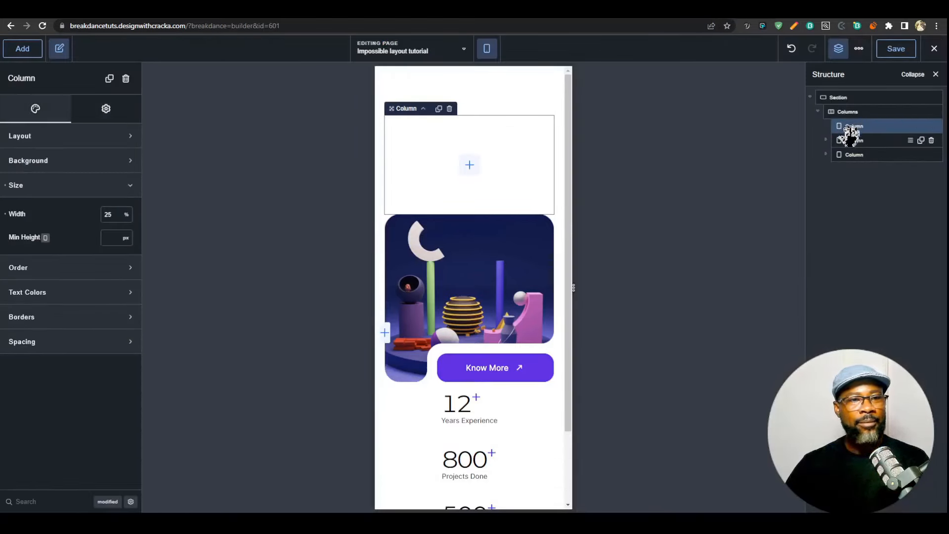
left_click(487, 48)
left_click(513, 80)
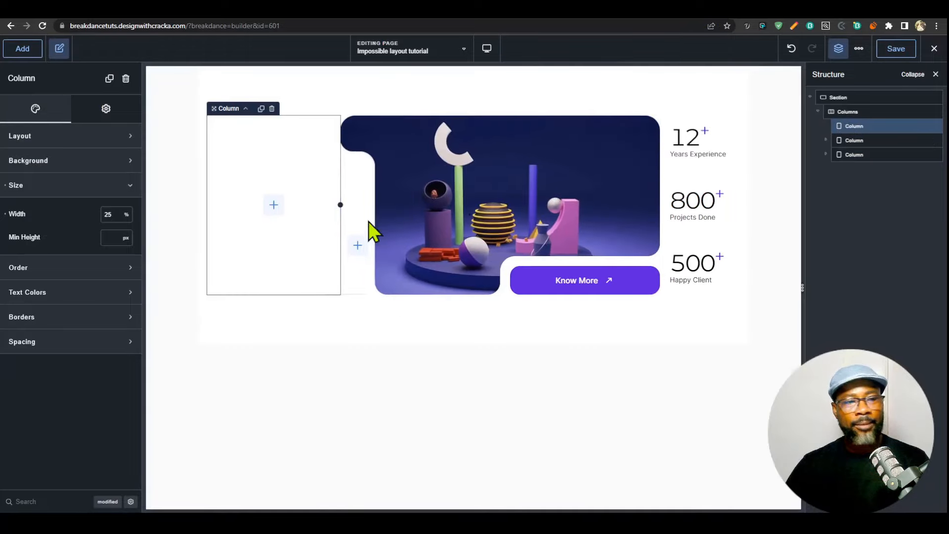
- Add an Image element to the empty first column and assign hero_image3.jpg from the media library
left_click(25, 49)
type("imag")
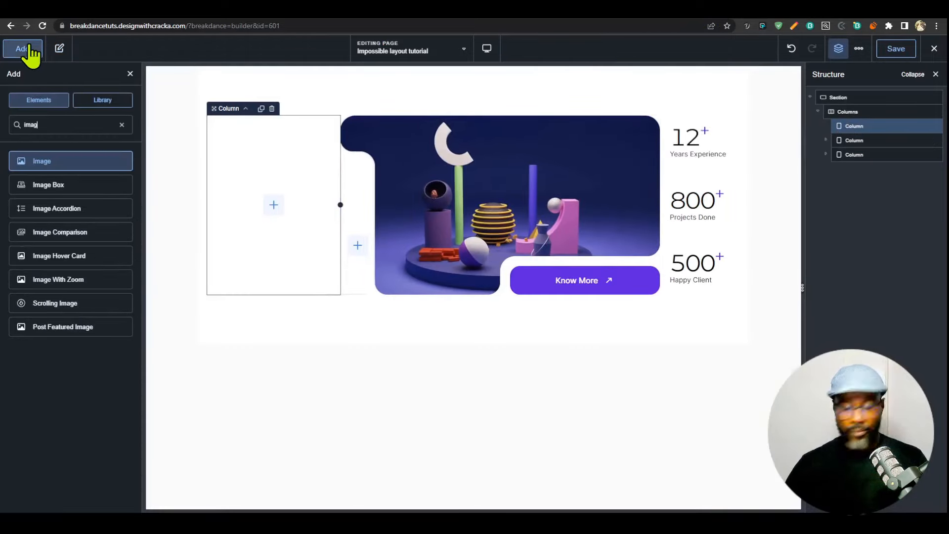
key("Return")
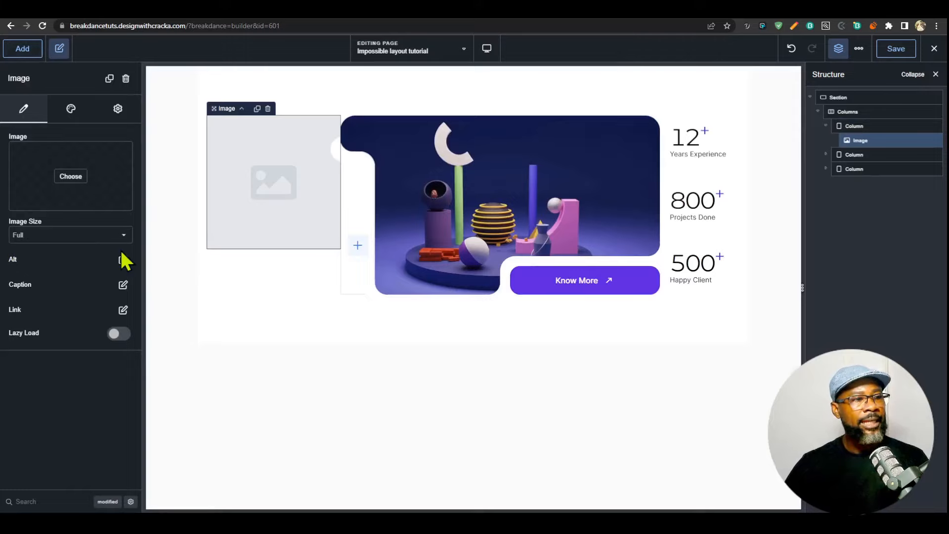
left_click(70, 176)
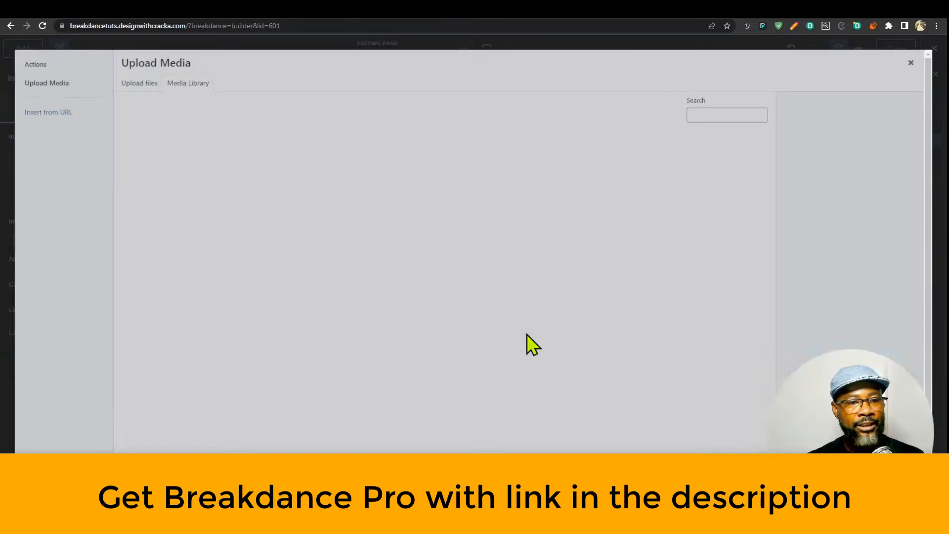
scroll(598, 420, "down", 3)
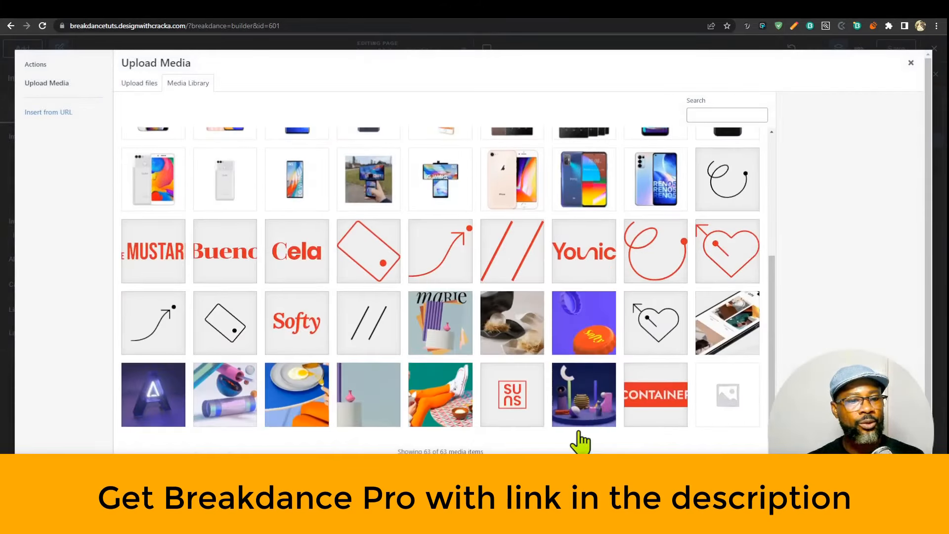
left_click(371, 423)
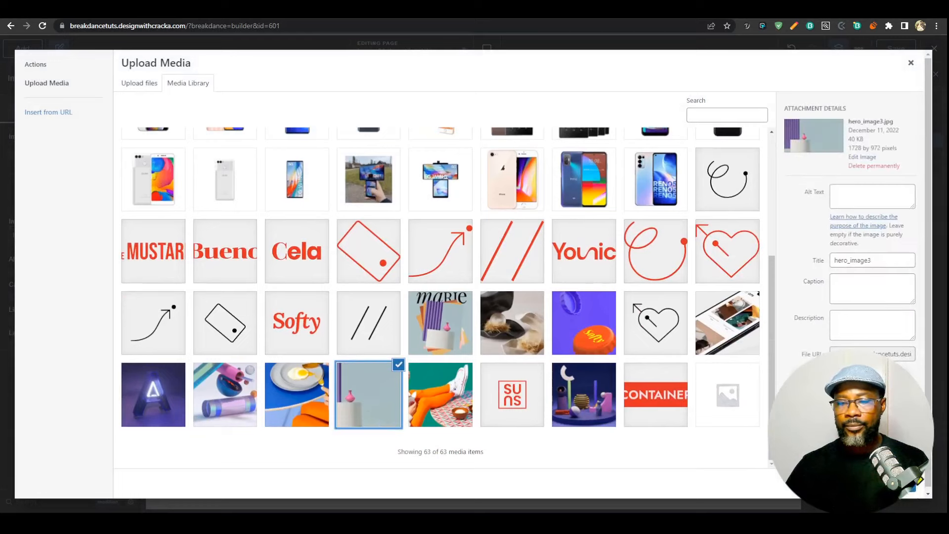
left_click(912, 485)
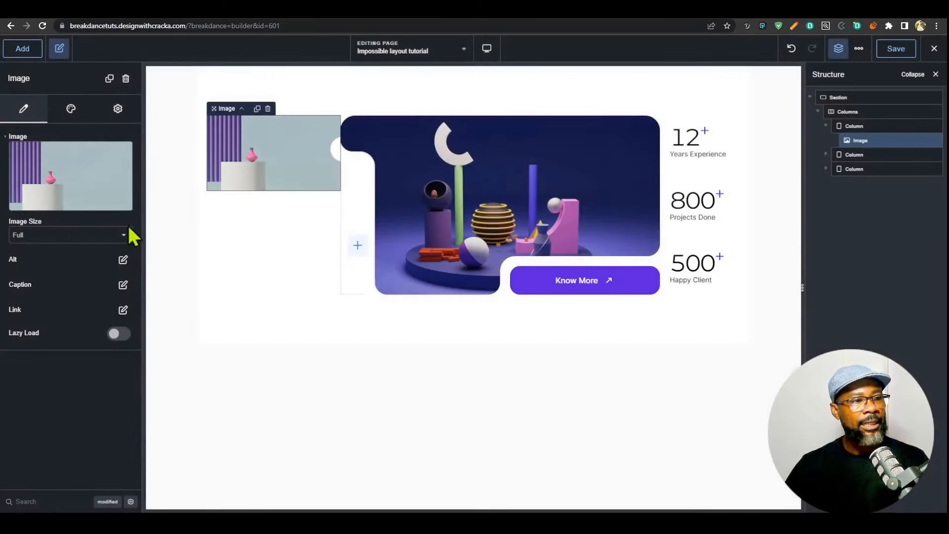
- Set the new image's width and height to 80 px each
left_click(71, 111)
left_click(91, 141)
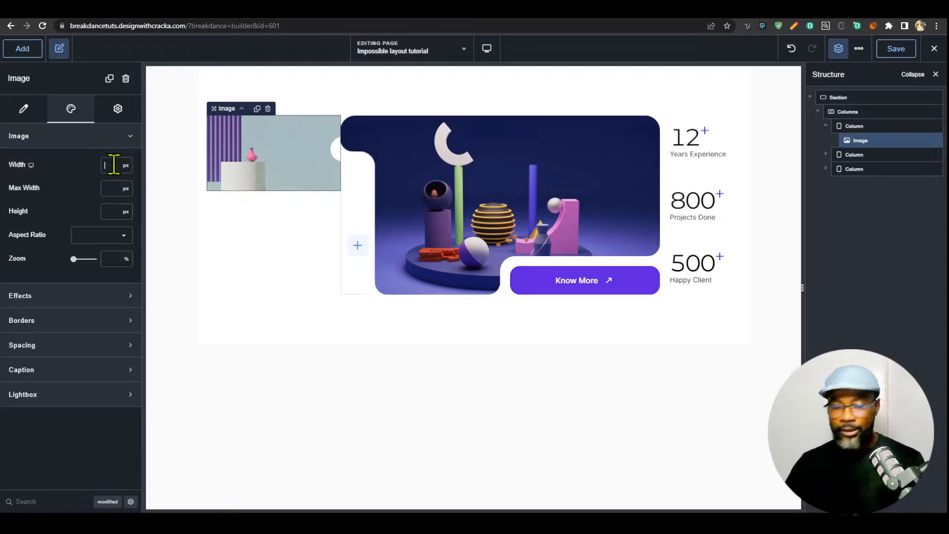
type("4")
type("40")
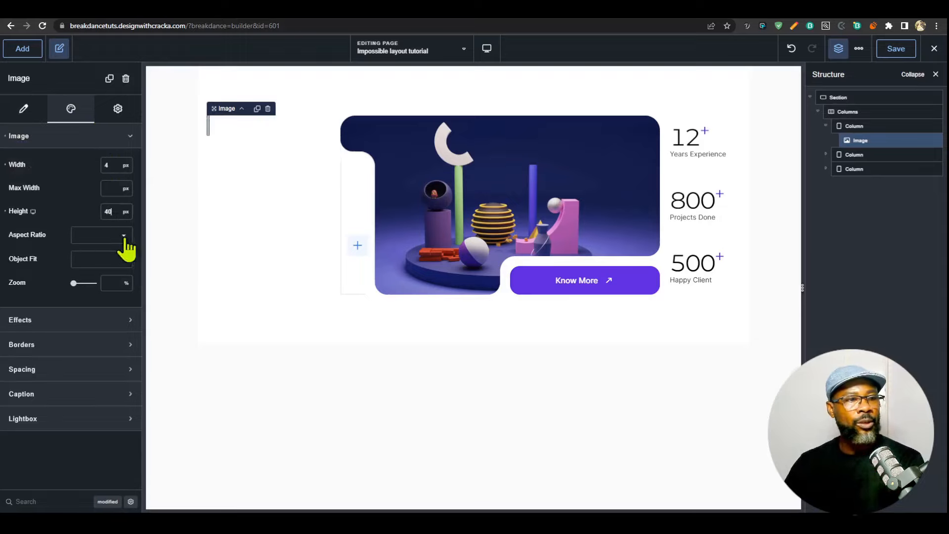
left_click(110, 164)
type("0")
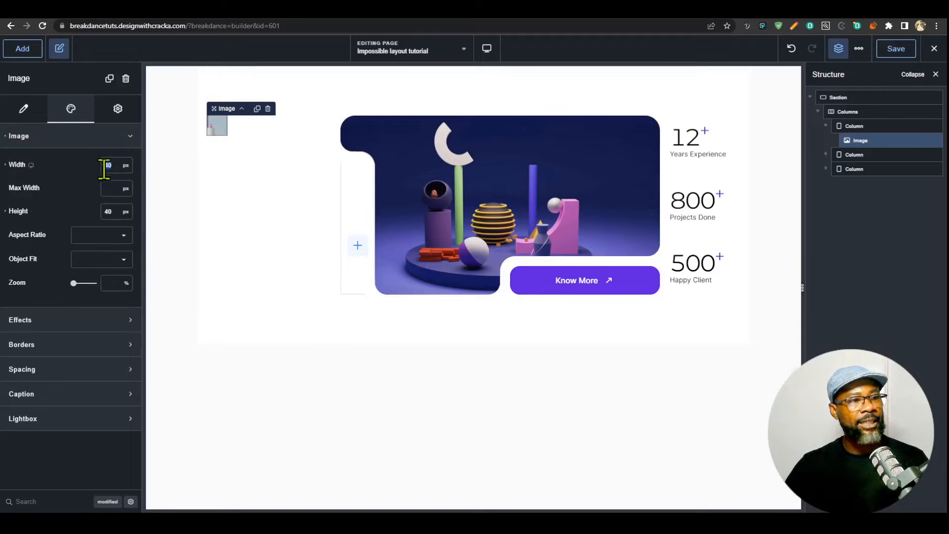
type("8")
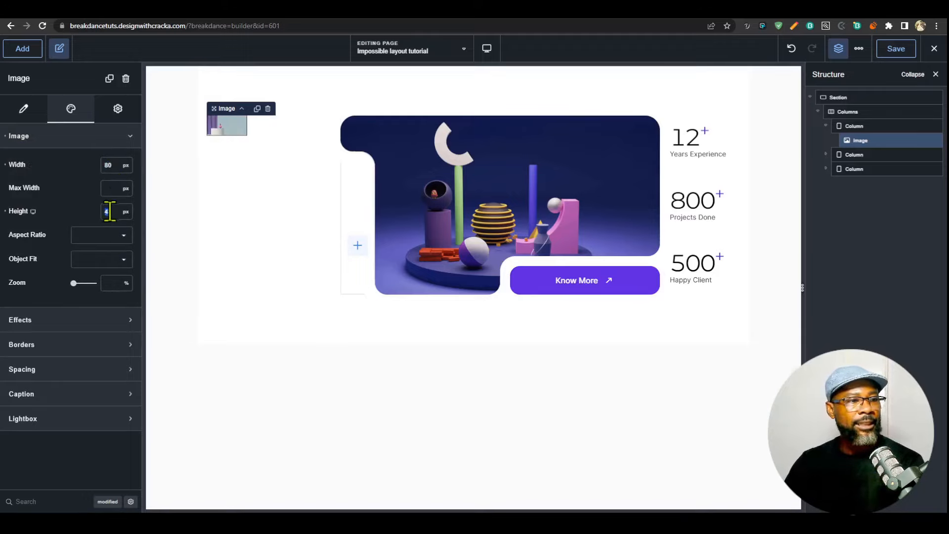
type("80")
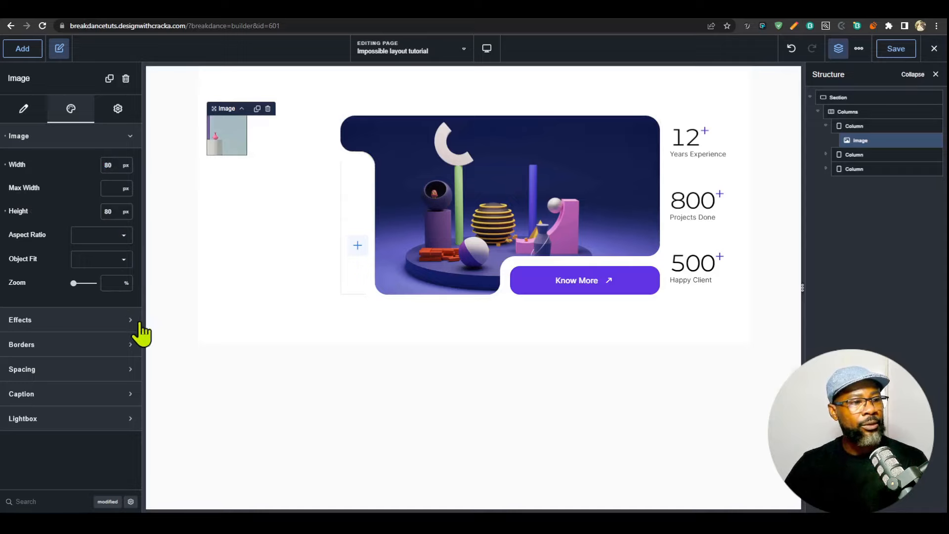
- Round the small image with a 50% border radius and set its object fit to Cover
left_click(113, 348)
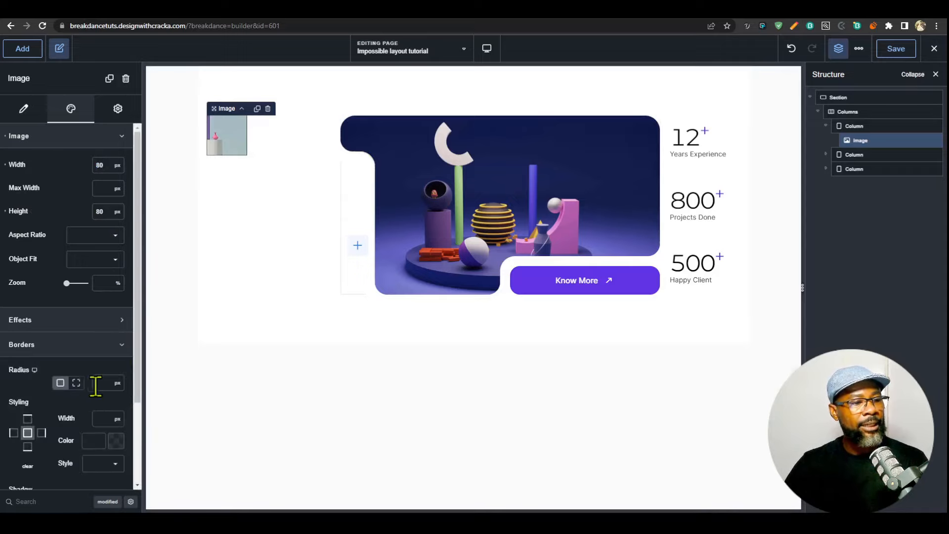
left_click(102, 383)
type("50")
left_click(117, 384)
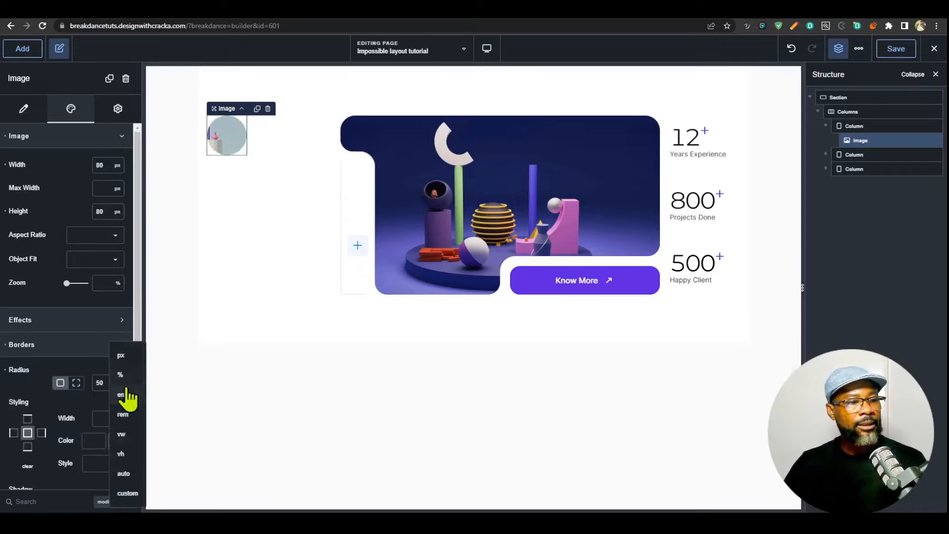
left_click(121, 376)
left_click(114, 259)
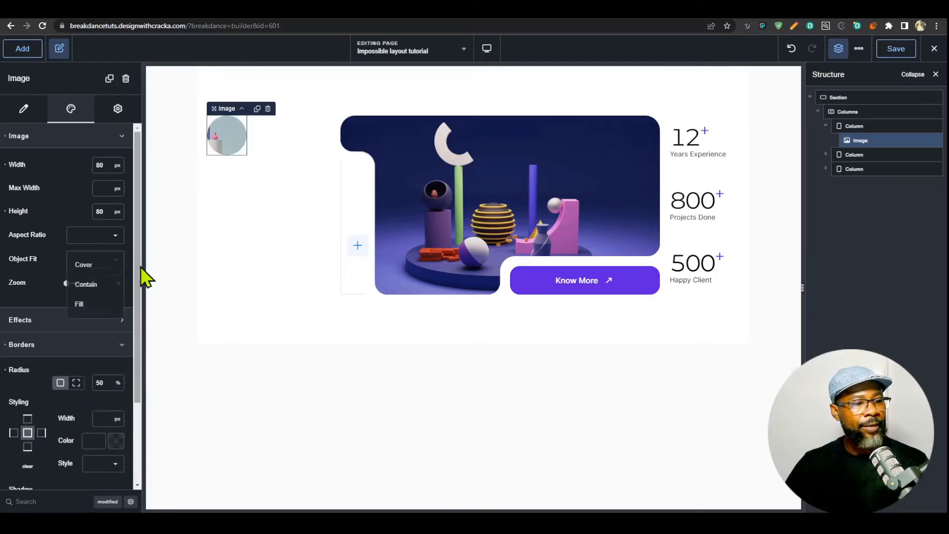
left_click(92, 263)
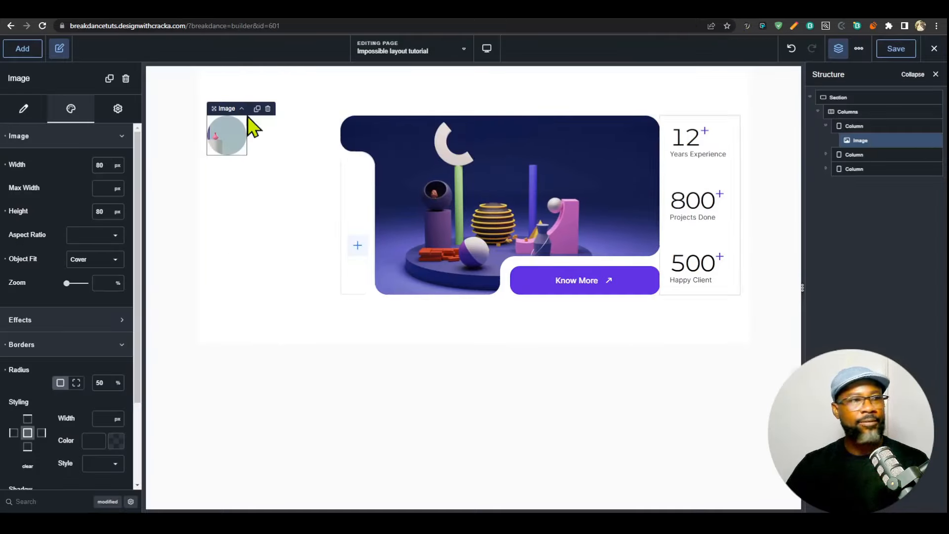
- Add a Div below the image in the first column and insert Heading, Text and Icon elements inside it
left_click(23, 48)
left_click(57, 281)
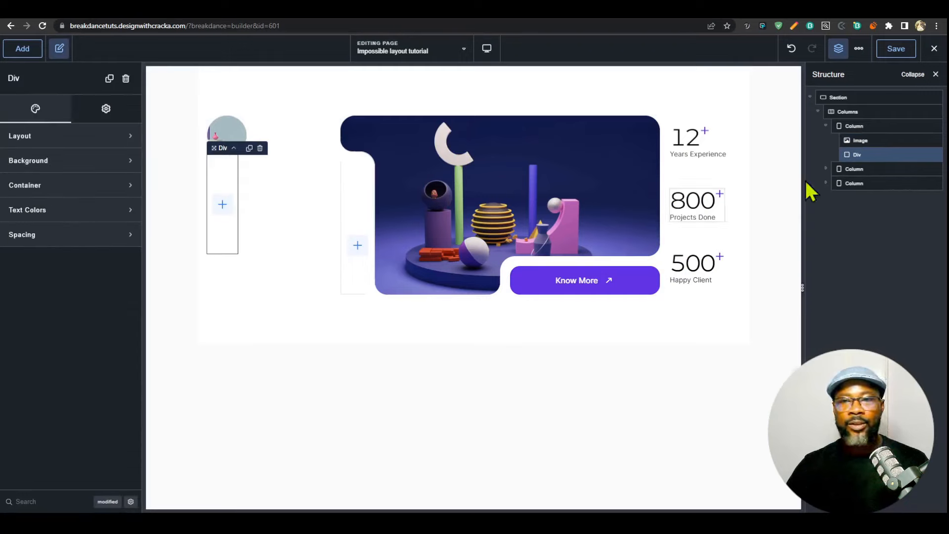
left_click(24, 49)
left_click(64, 303)
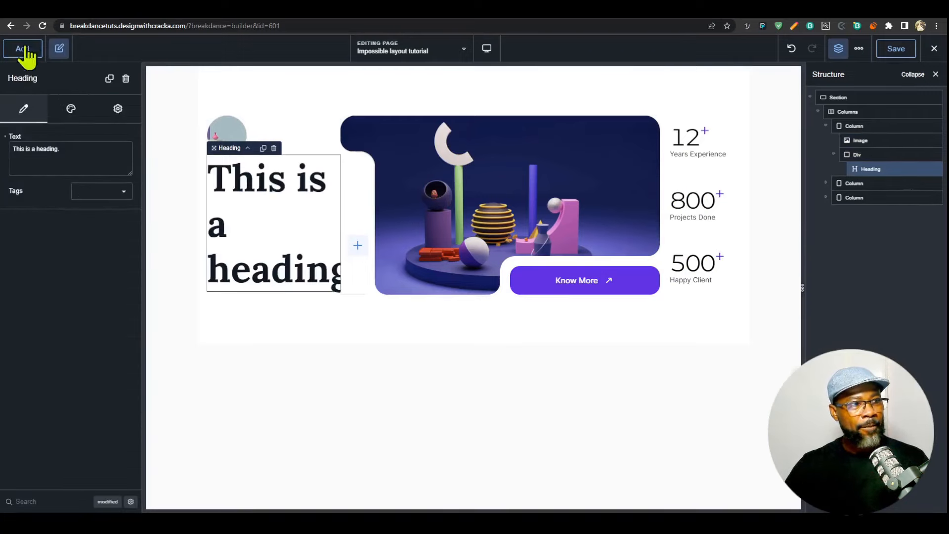
left_click(26, 49)
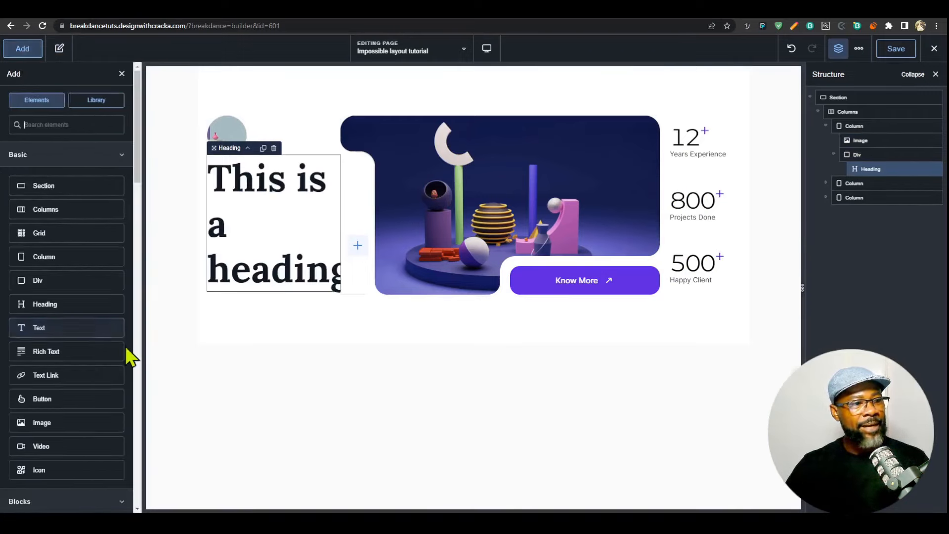
left_click(74, 329)
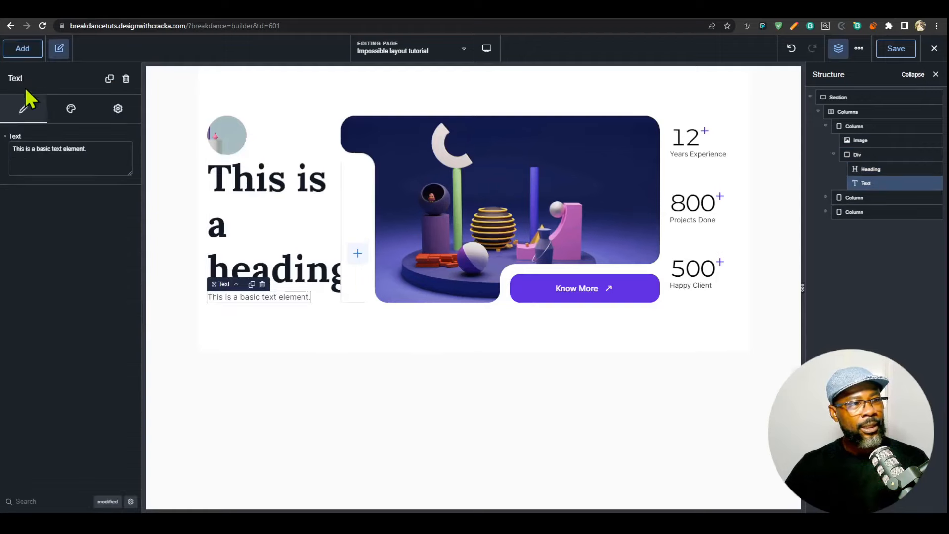
left_click(22, 50)
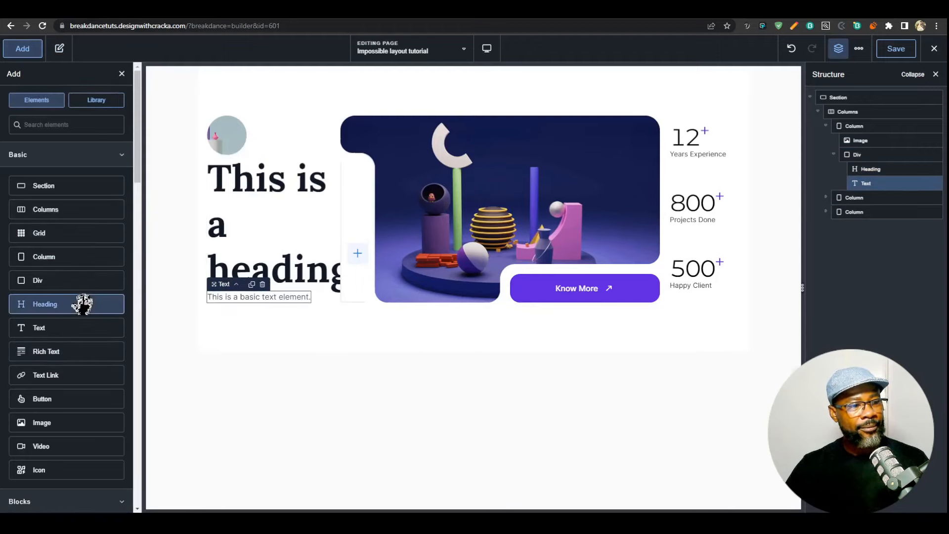
left_click(74, 468)
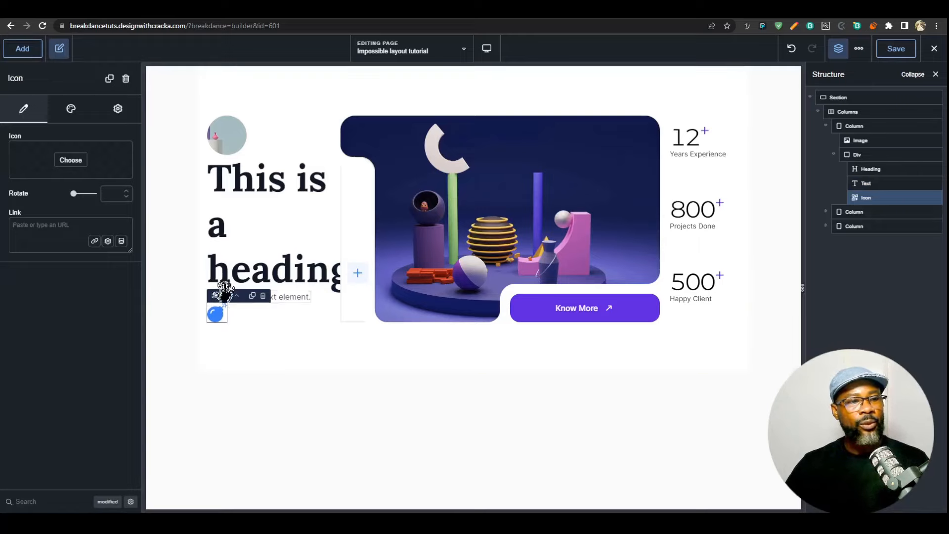
- Set the tag of the heading in the new Div to h2
left_click(269, 197)
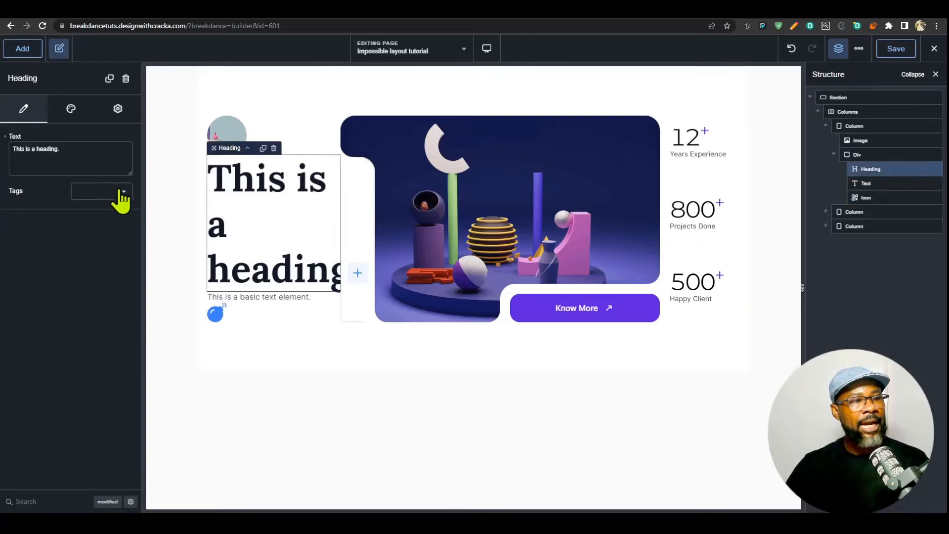
left_click(107, 192)
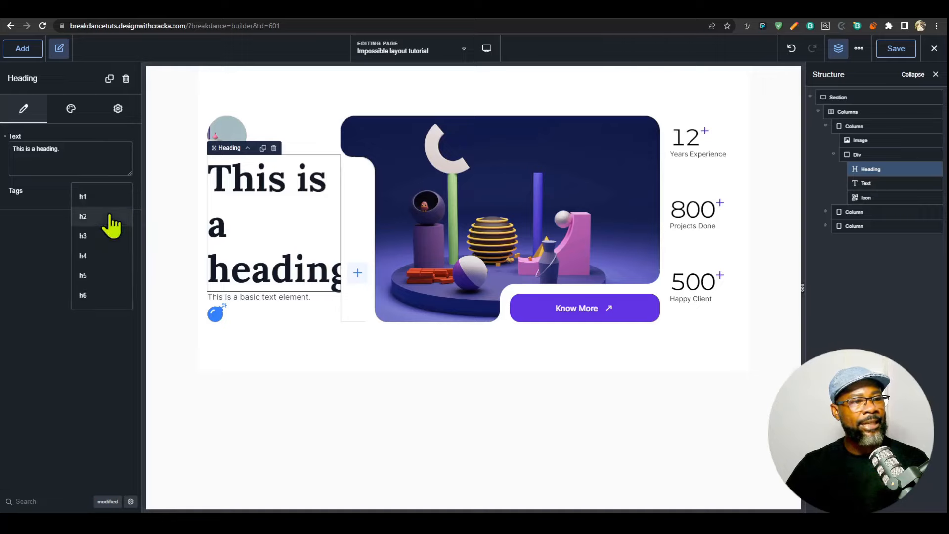
left_click(106, 213)
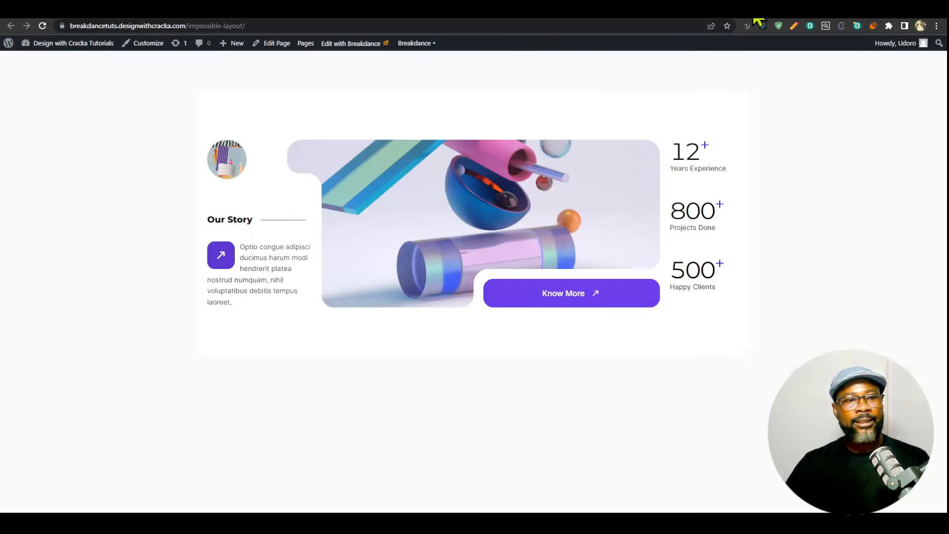
- Switch to the finished impossible-layout page and examine how the Our Story heading and its line are laid out
left_click_drag(215, 220, 286, 219)
left_click(270, 223)
triple_click(208, 219)
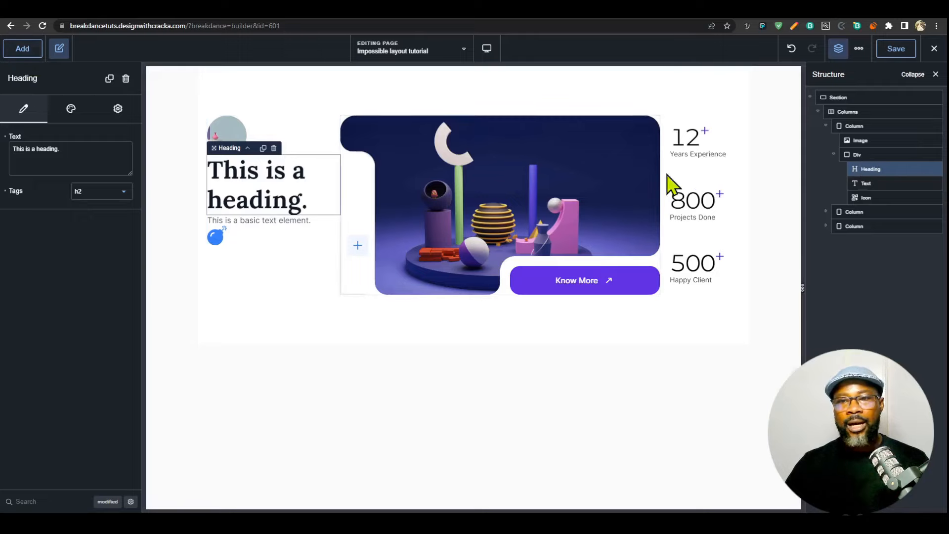
- Replace the heading in the Div with a Fancy Divider placed above the text element
left_click(22, 50)
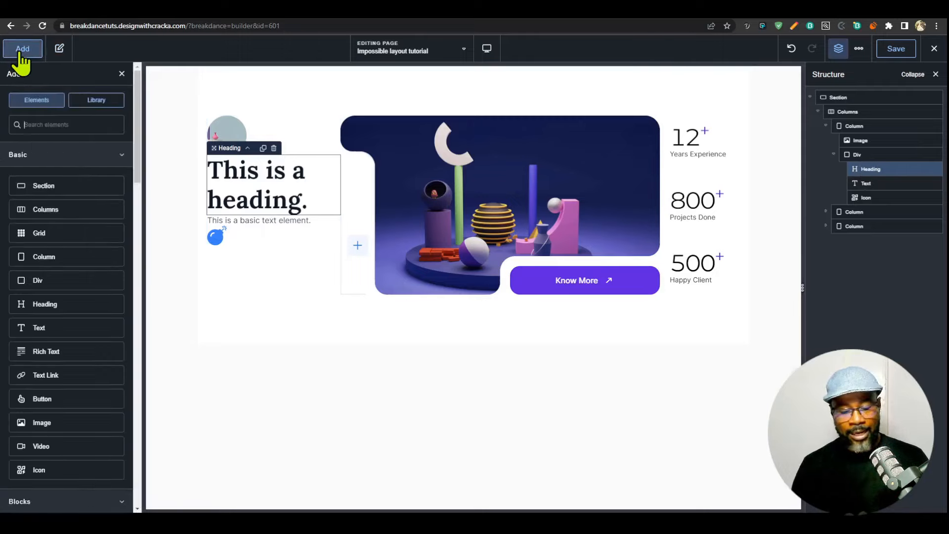
type("div")
left_click(75, 184)
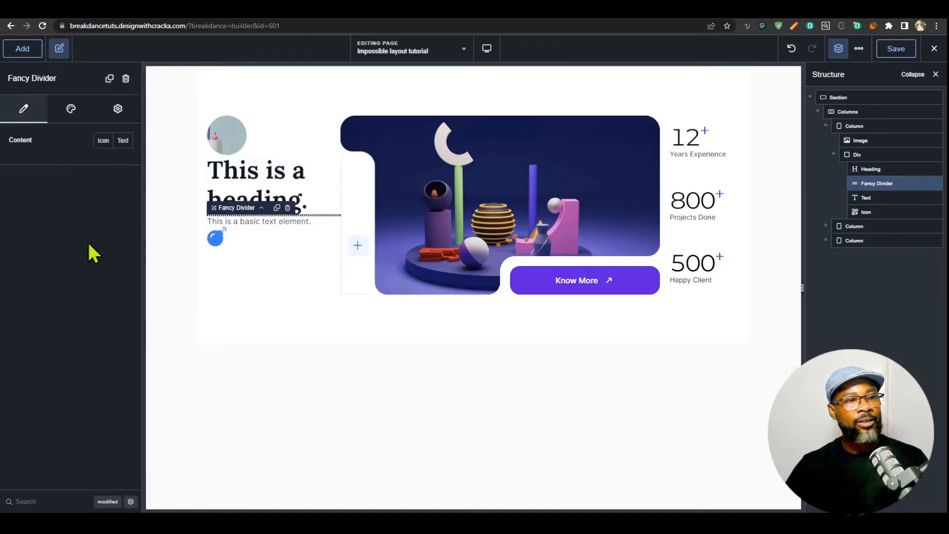
left_click(242, 173)
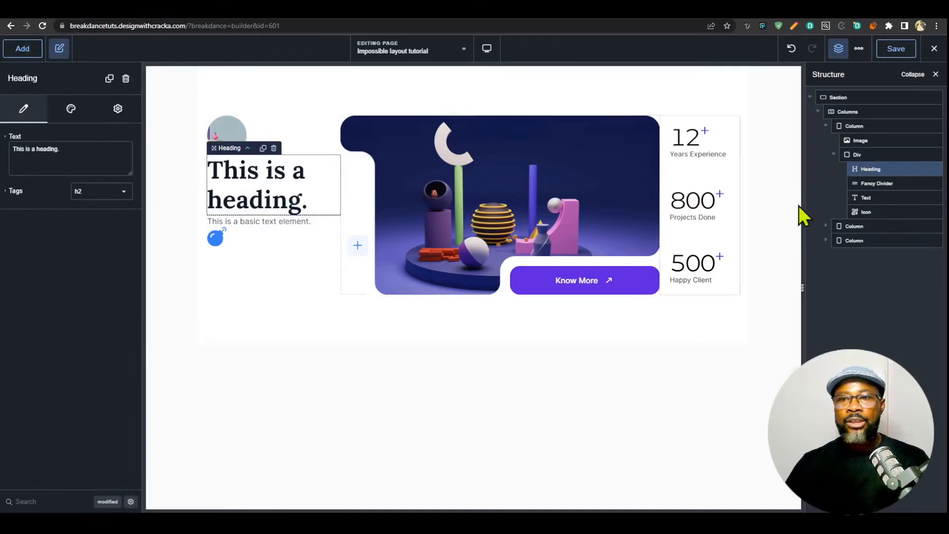
left_click(934, 169)
left_click(875, 168)
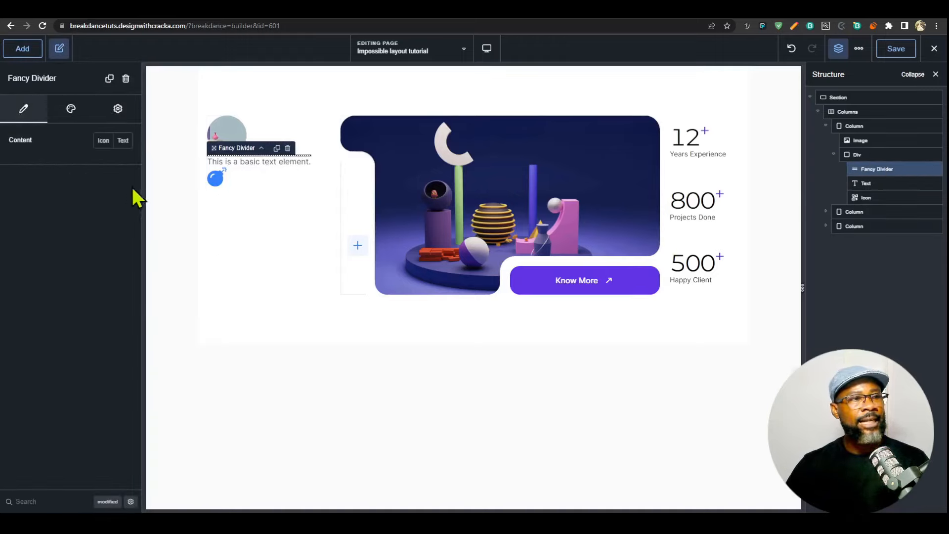
- Give the Fancy Divider the text "Our Story" and set its line style to Solid
left_click(123, 141)
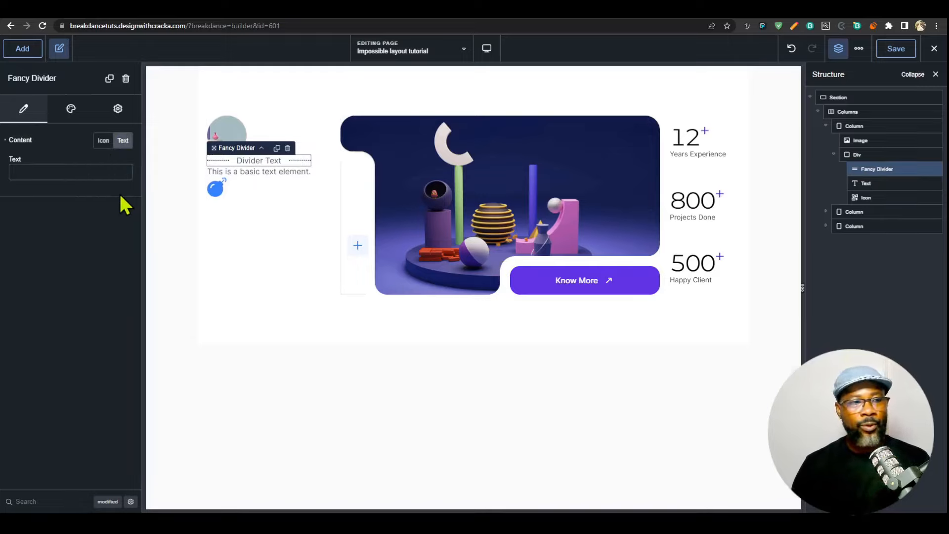
type("Our Story")
left_click(70, 109)
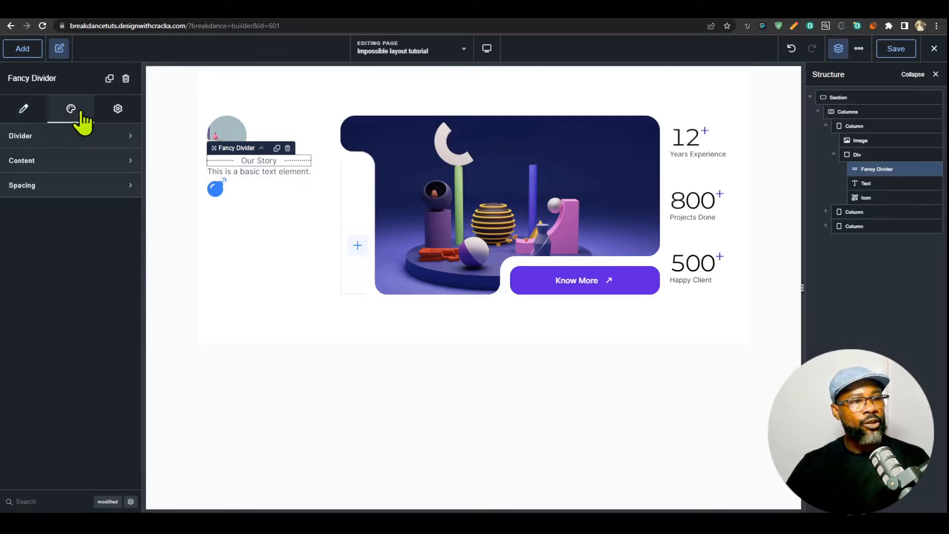
left_click(85, 137)
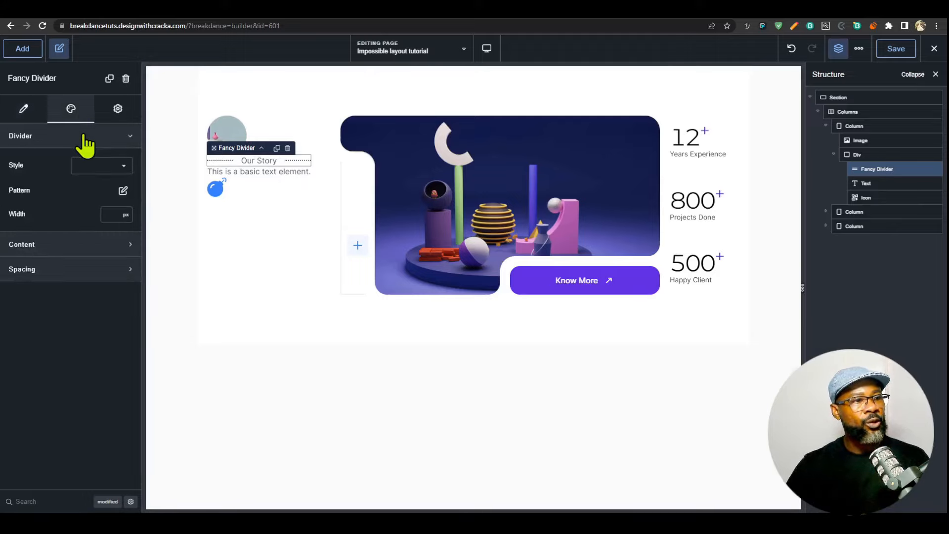
left_click(104, 168)
left_click(111, 214)
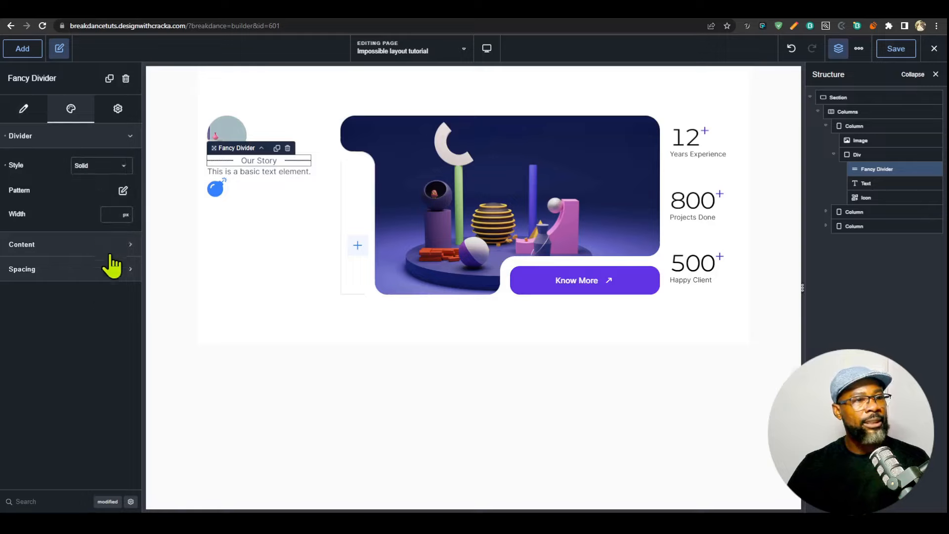
- Position the divider's text at the left end of the line and set the divider width to 200 px
left_click(99, 249)
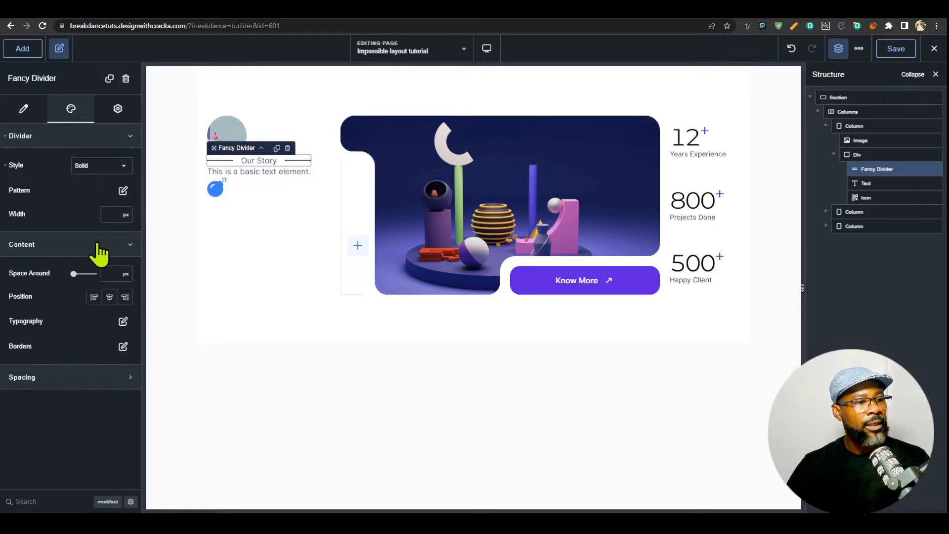
left_click(94, 297)
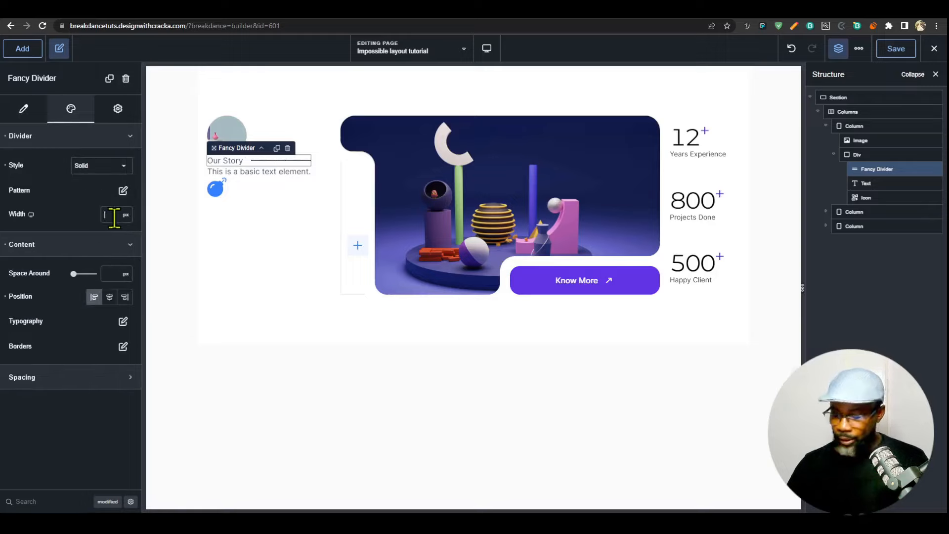
type("200")
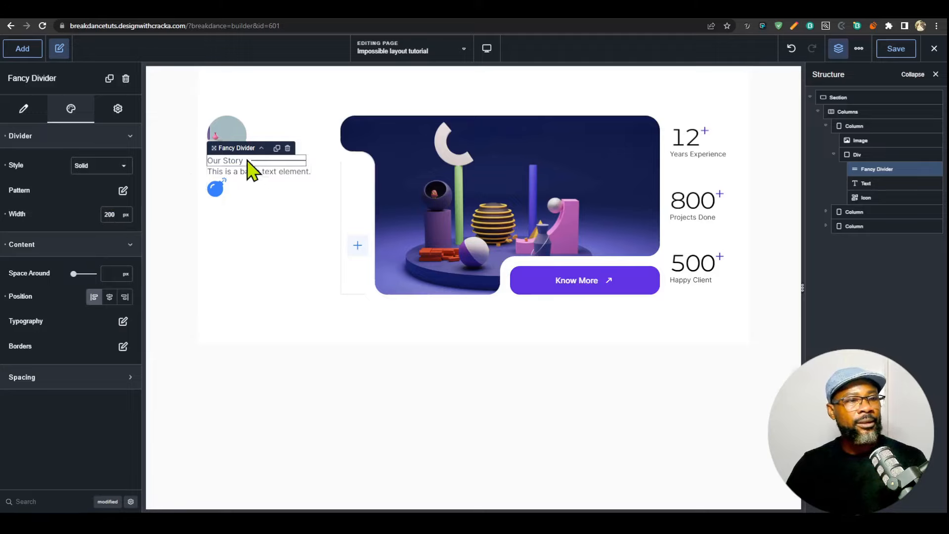
- Set the divider line's pattern color to light gray #BDBDBD
left_click(123, 191)
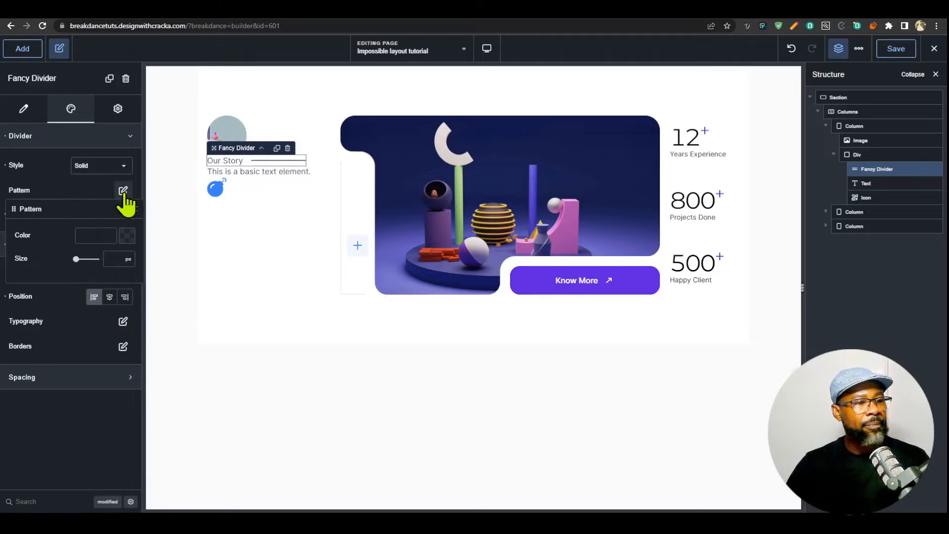
left_click(126, 236)
left_click_drag(73, 296, 4, 314)
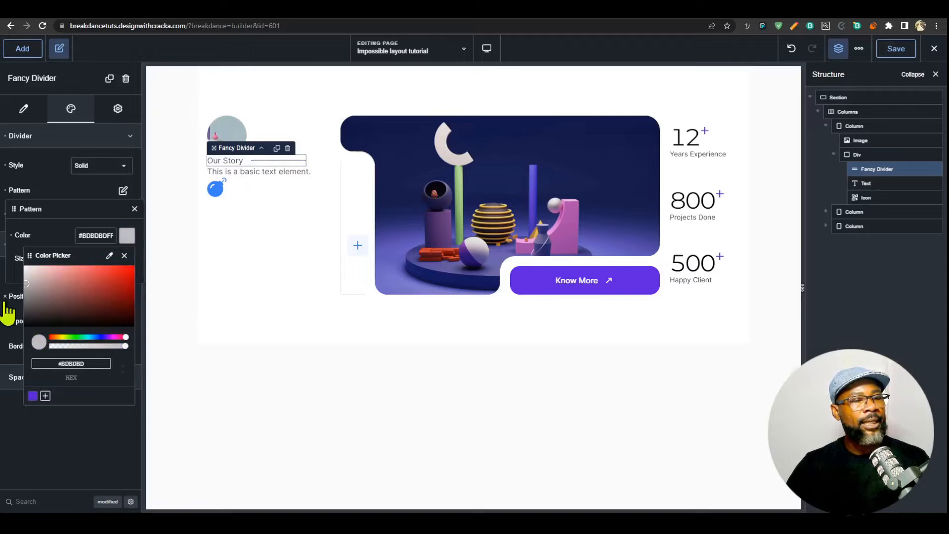
left_click(92, 194)
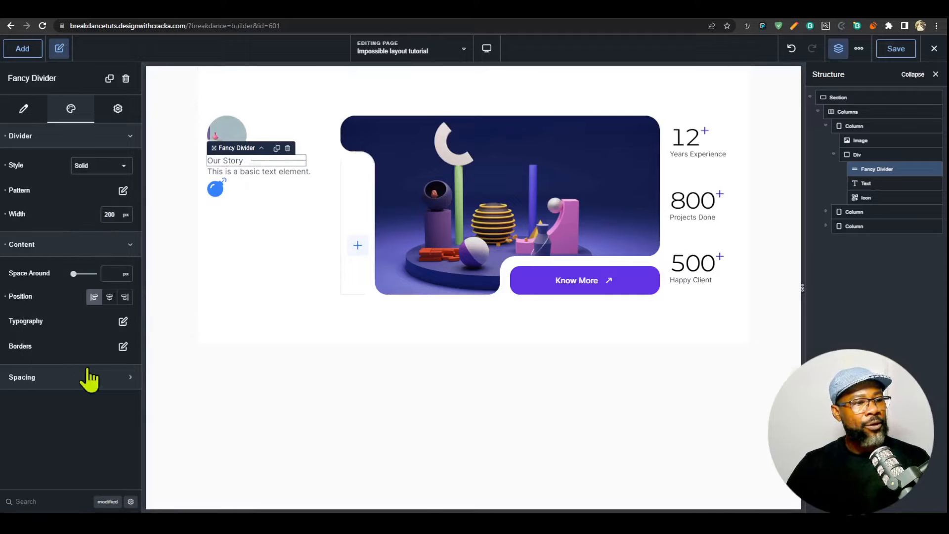
- Style the divider's Our Story text in black #000000 with the Montserrat font at weight 800
left_click(123, 321)
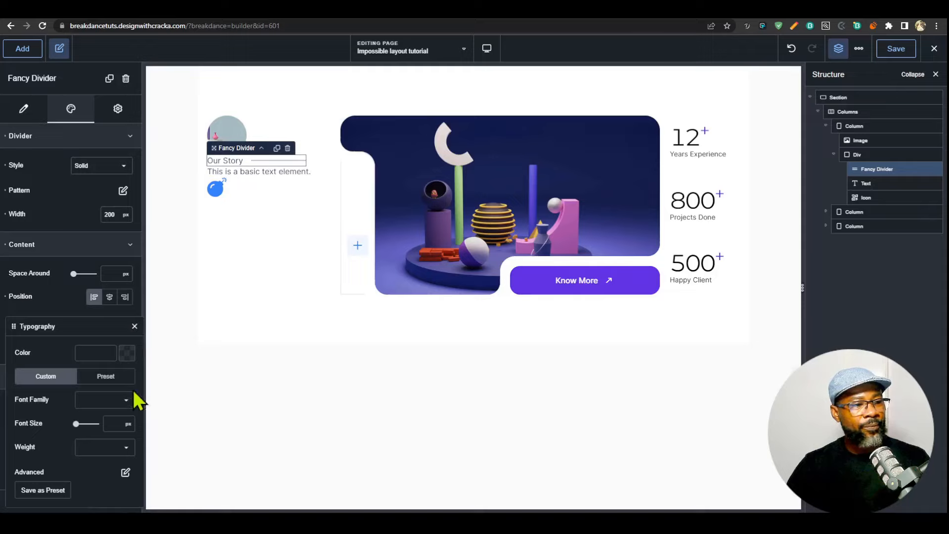
left_click(130, 354)
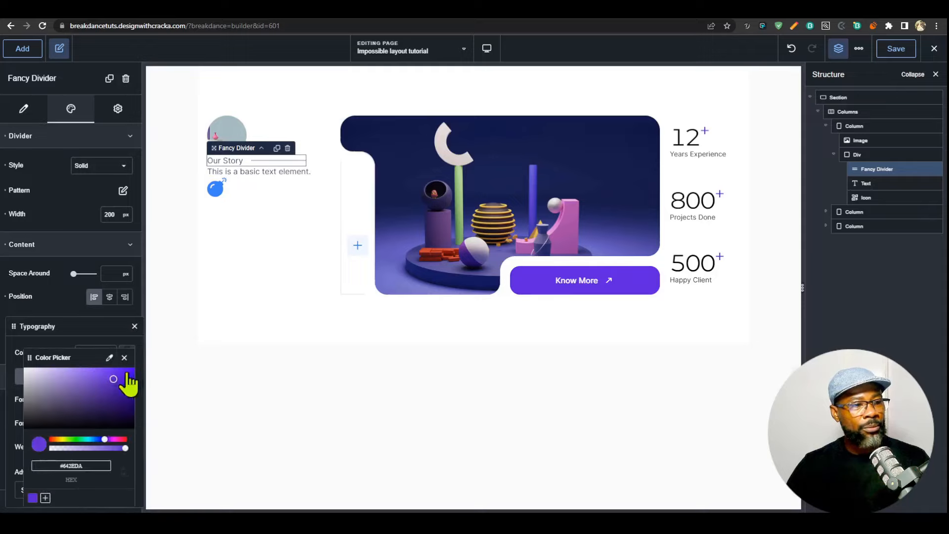
left_click(67, 339)
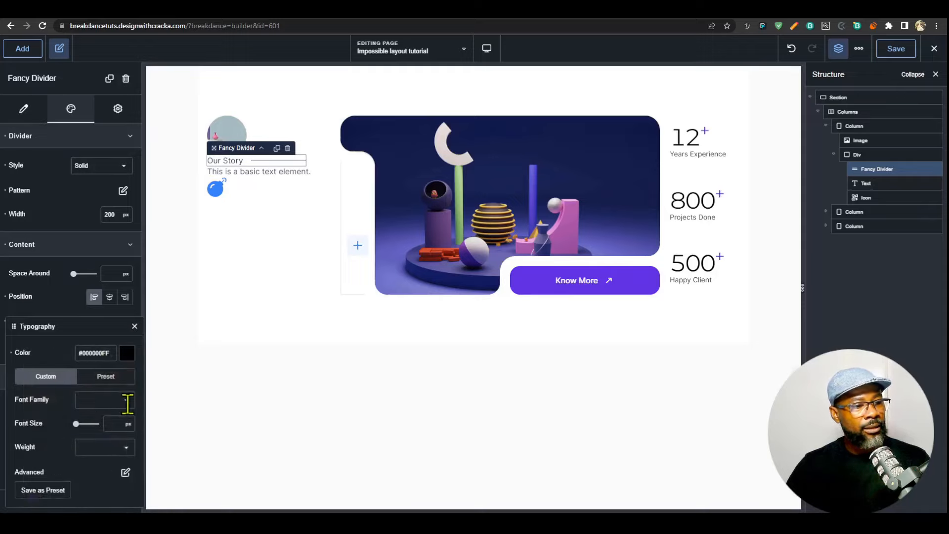
type("mont")
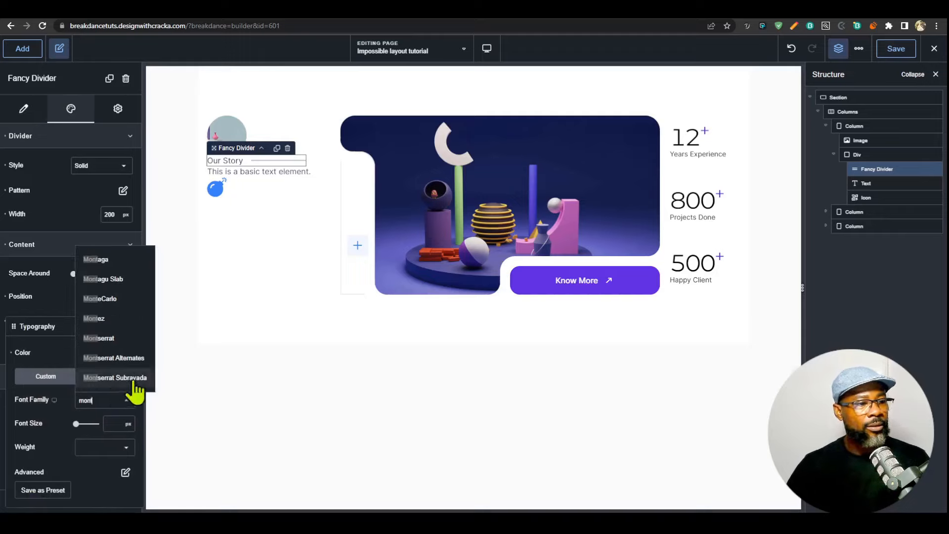
left_click(101, 339)
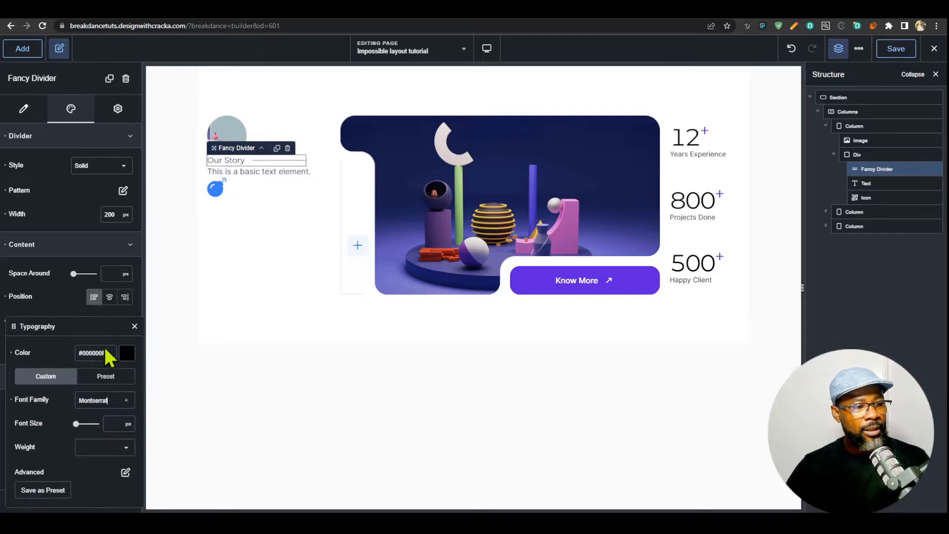
left_click(125, 450)
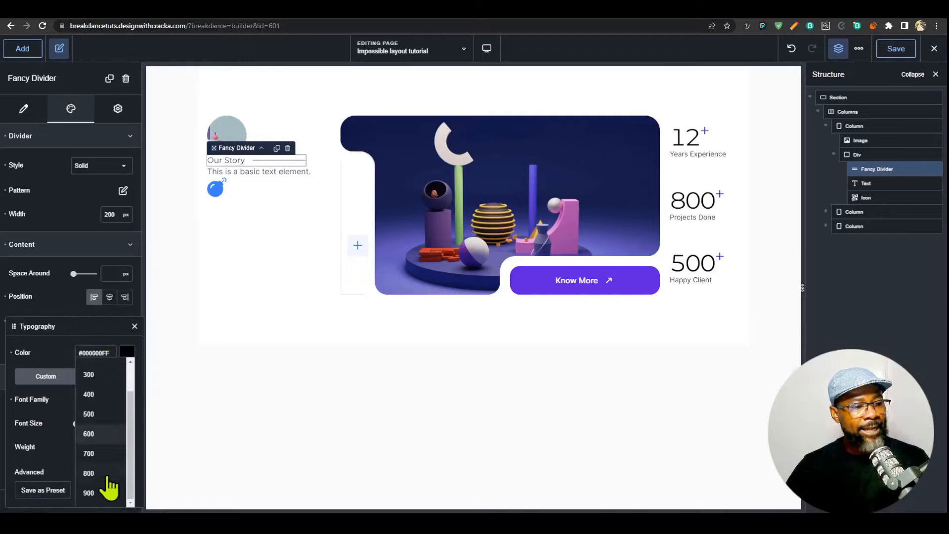
left_click(107, 485)
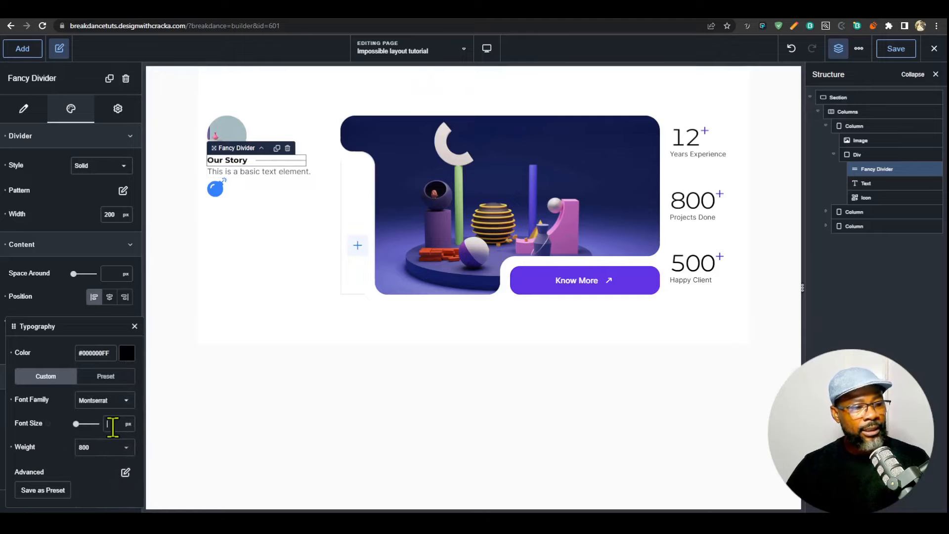
- Set the Our Story divider's text size to 18 px and its bottom margin to 30 px
left_click(113, 425)
type("1")
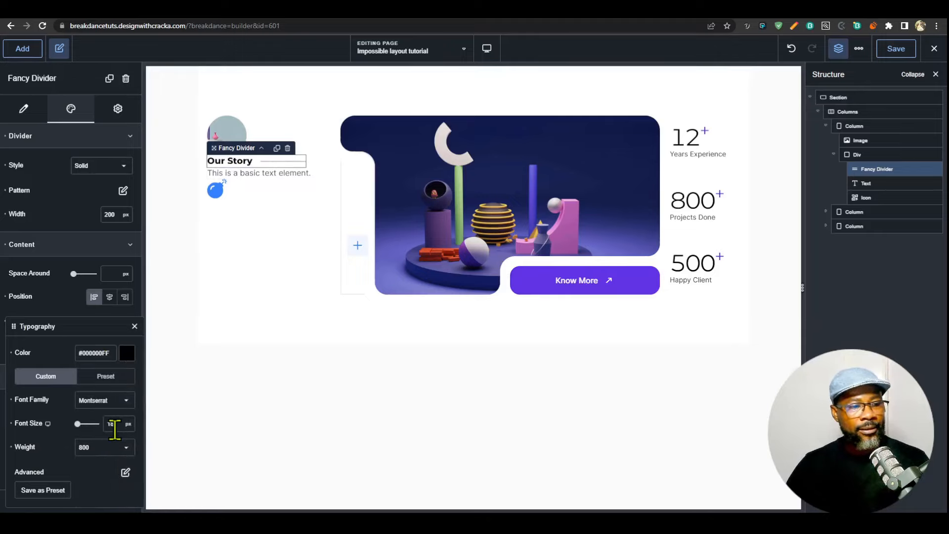
type("8")
left_click(75, 245)
left_click(89, 271)
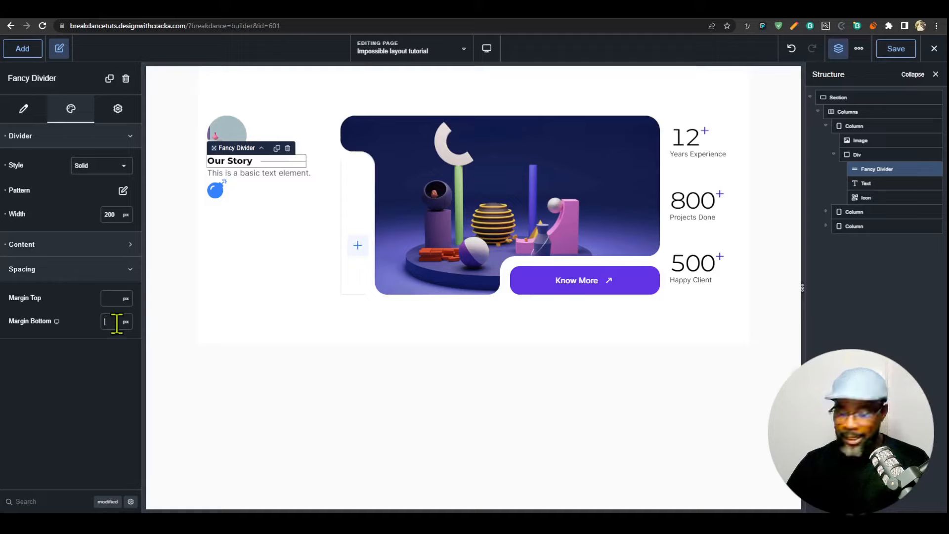
type("30")
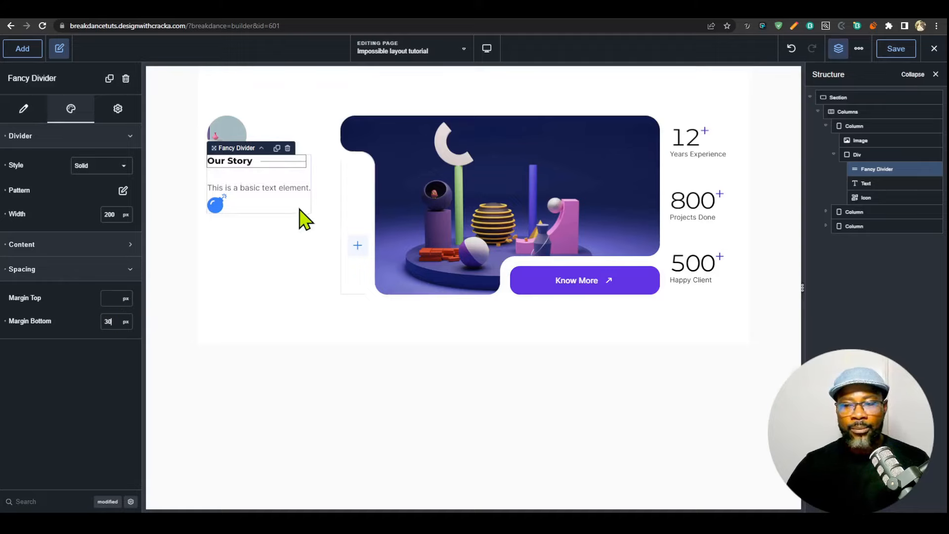
- Replace the basic text element's content with the "Optio congue adipisci" paragraph copied from the finished reference page
left_click(248, 190)
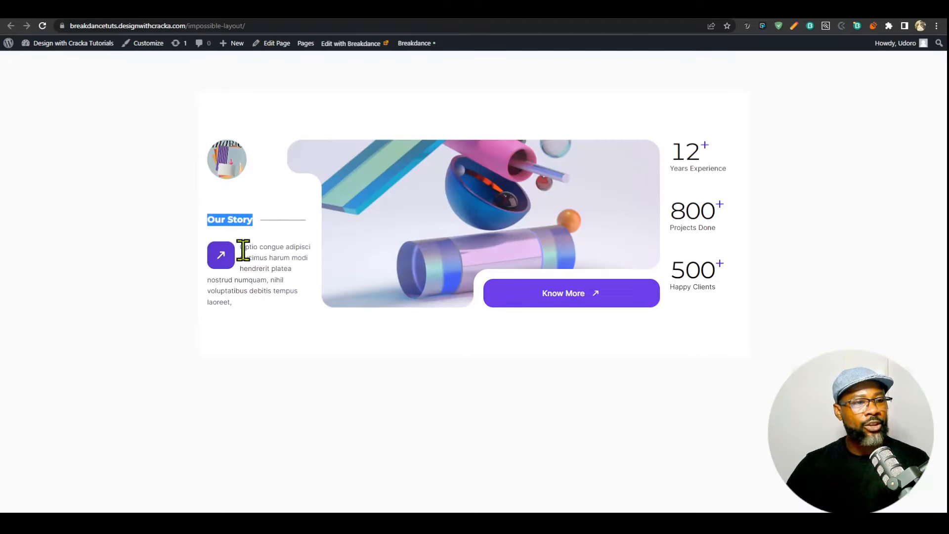
left_click_drag(243, 251, 277, 304)
key("ctrl+c")
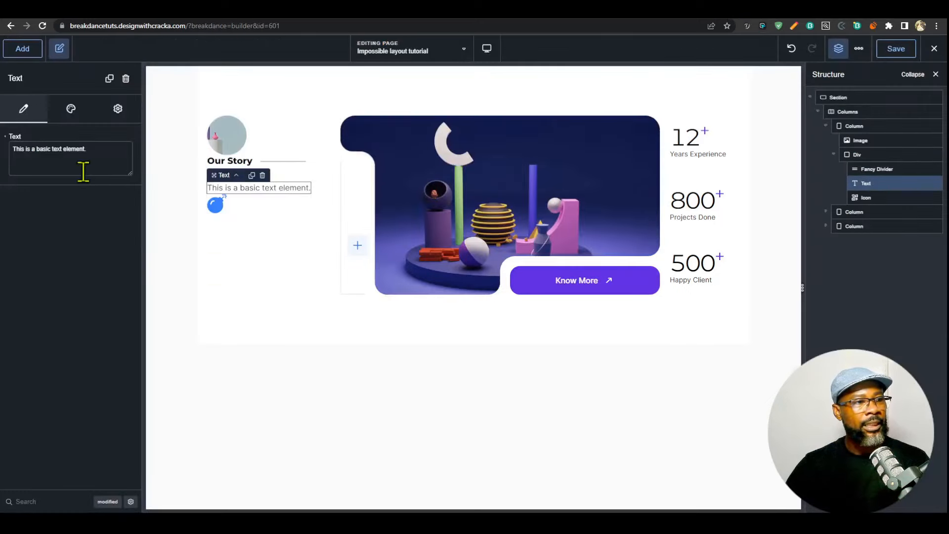
triple_click(76, 153)
key("ctrl+v")
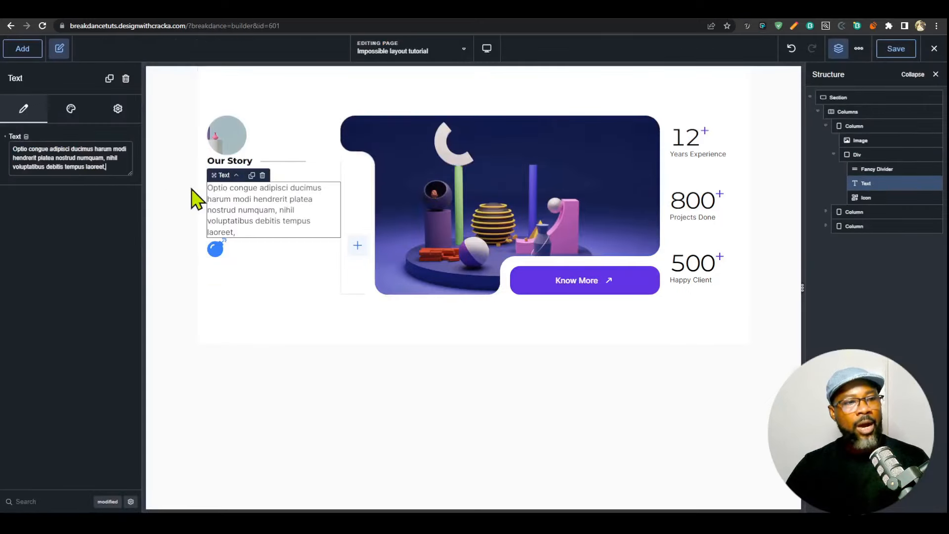
- Add a custom HTML attribute named role with the value heading to the Our Story Fancy Divider
left_click_drag(237, 165, 249, 175)
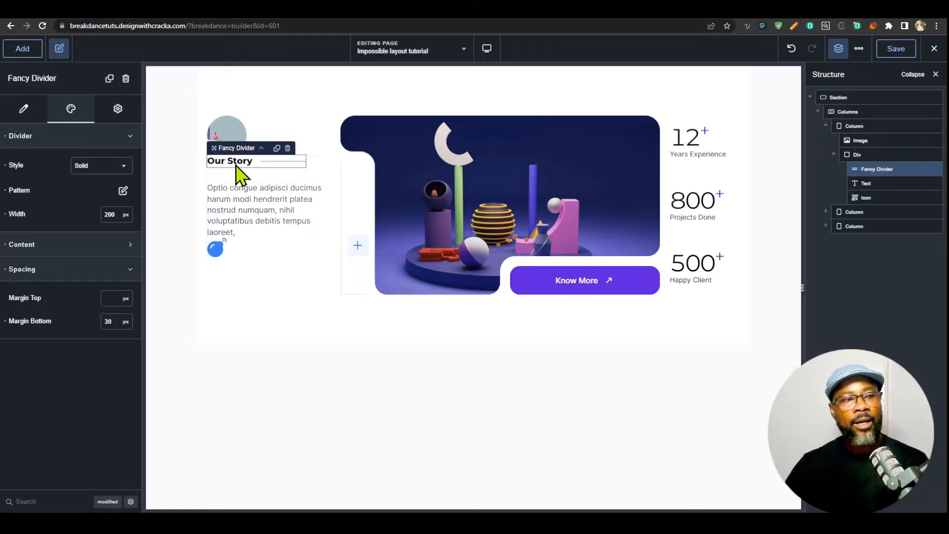
left_click(118, 110)
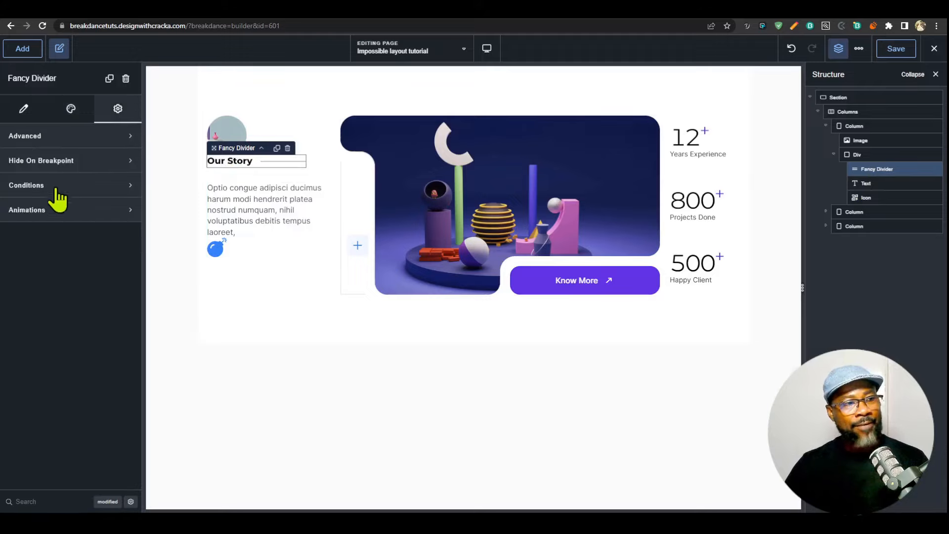
left_click(88, 143)
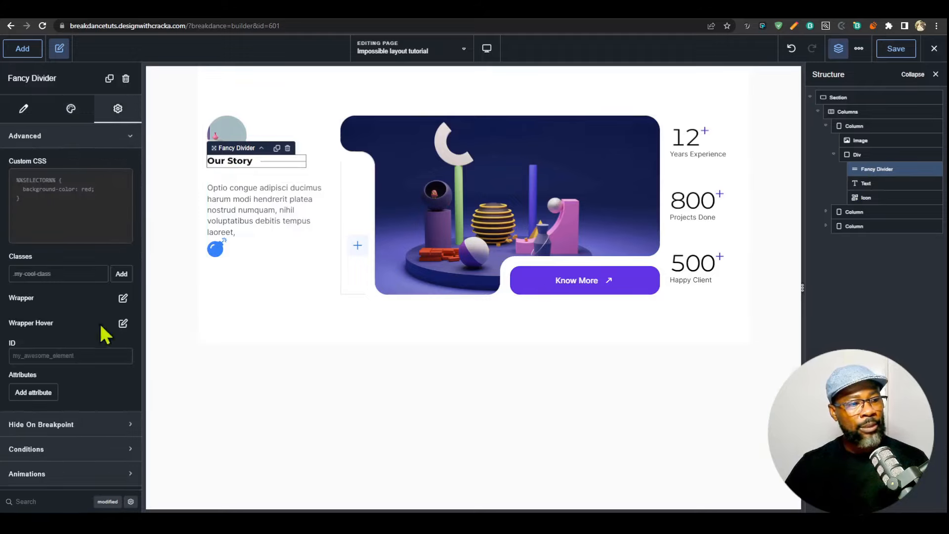
left_click(46, 396)
scroll(85, 384, "down", 2)
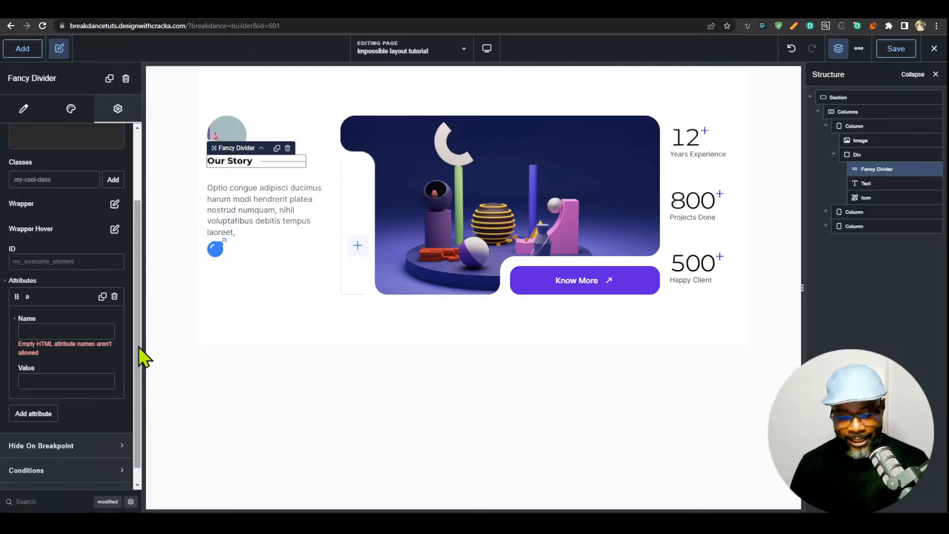
type("role")
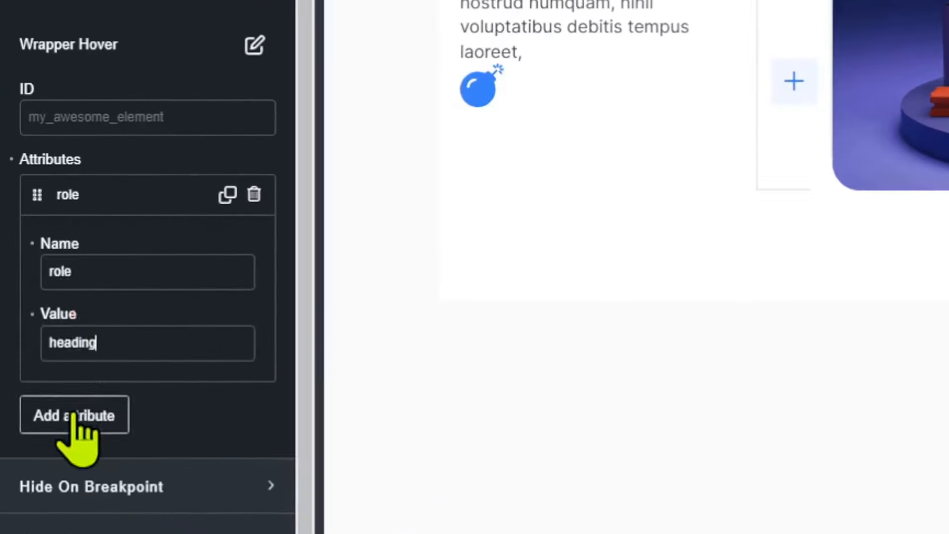
- Add a second attribute named aria-level with the value 2 to the Fancy Divider
left_click(78, 436)
scroll(148, 346, "down", 1)
left_click(138, 271)
type("aria-le")
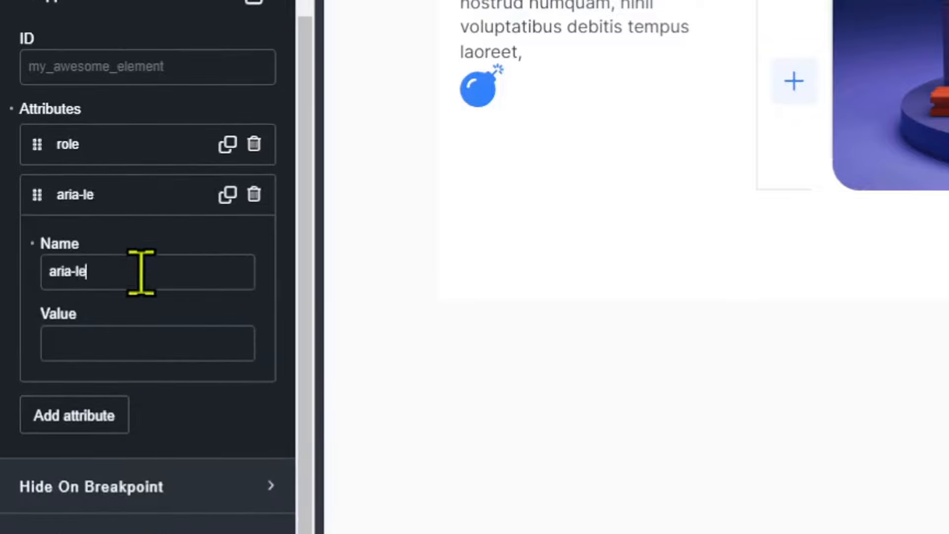
type("vel")
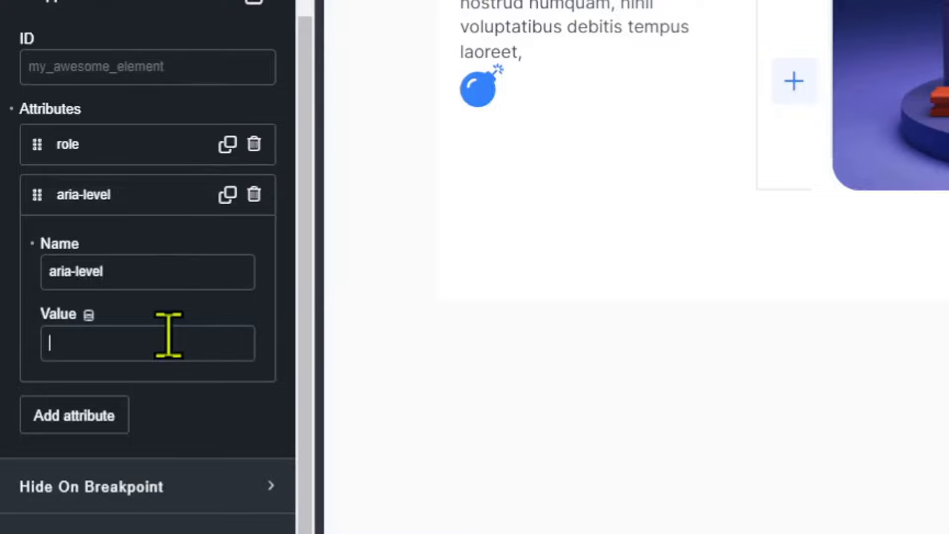
type("2")
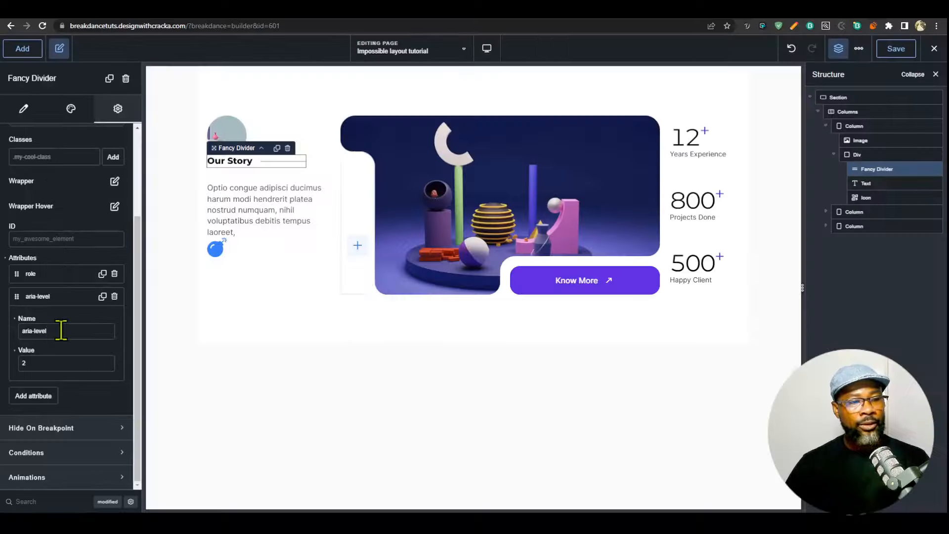
left_click(135, 272)
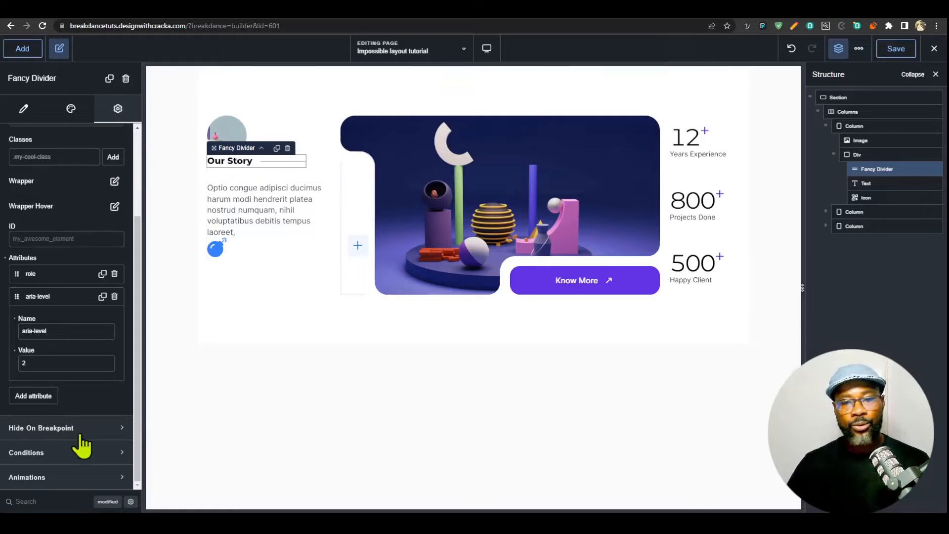
- Replace the bomb icon below the paragraph with the thin arrow up right icon from the icon library
left_click(215, 261)
left_click(218, 250)
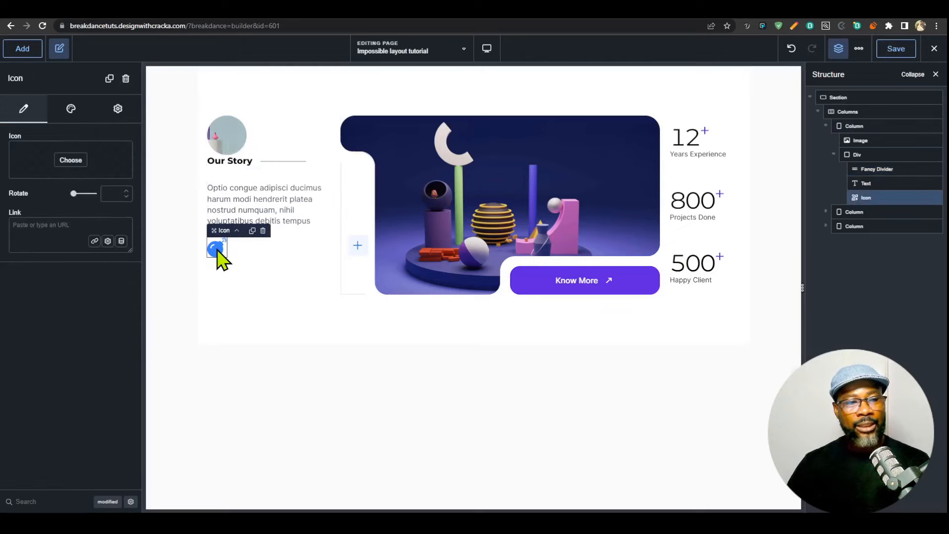
left_click(70, 160)
left_click(455, 188)
type("ai")
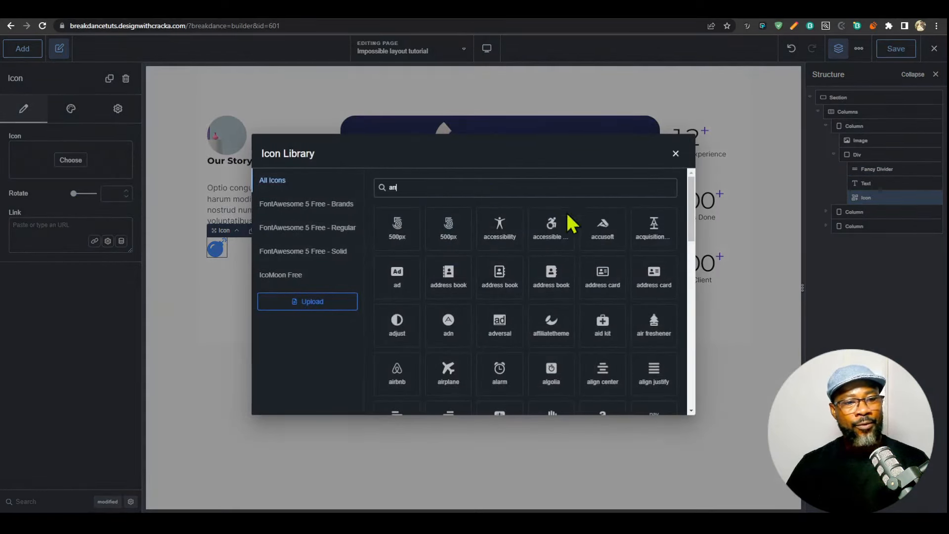
scroll(519, 291, "down", 1)
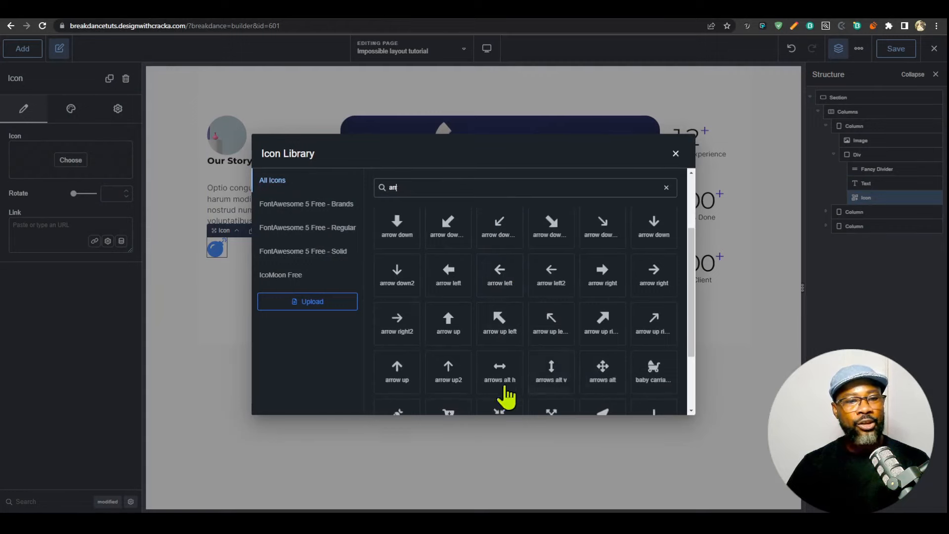
left_click(655, 320)
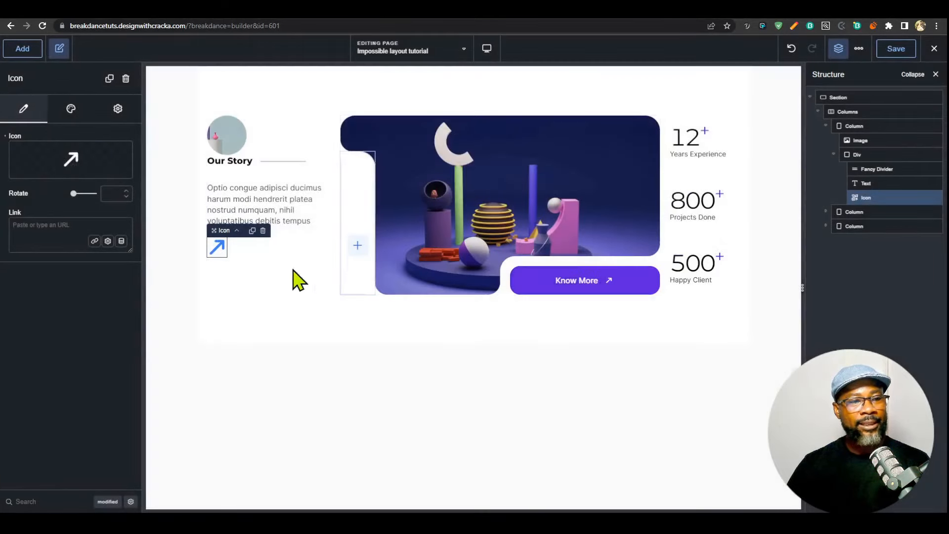
- Set the arrow icon's color to white #FFFFFF
left_click(73, 111)
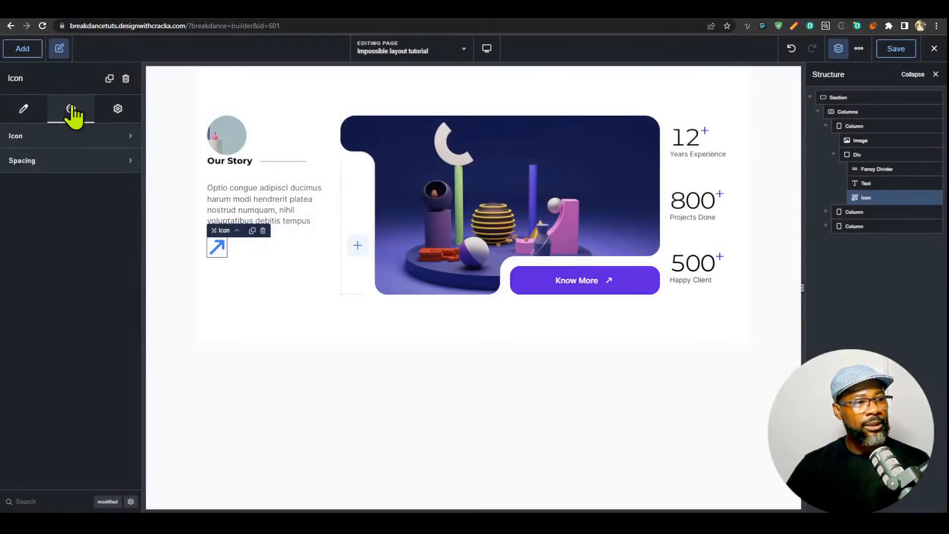
left_click(83, 139)
left_click(123, 170)
left_click_drag(65, 222, 3, 164)
left_click(96, 142)
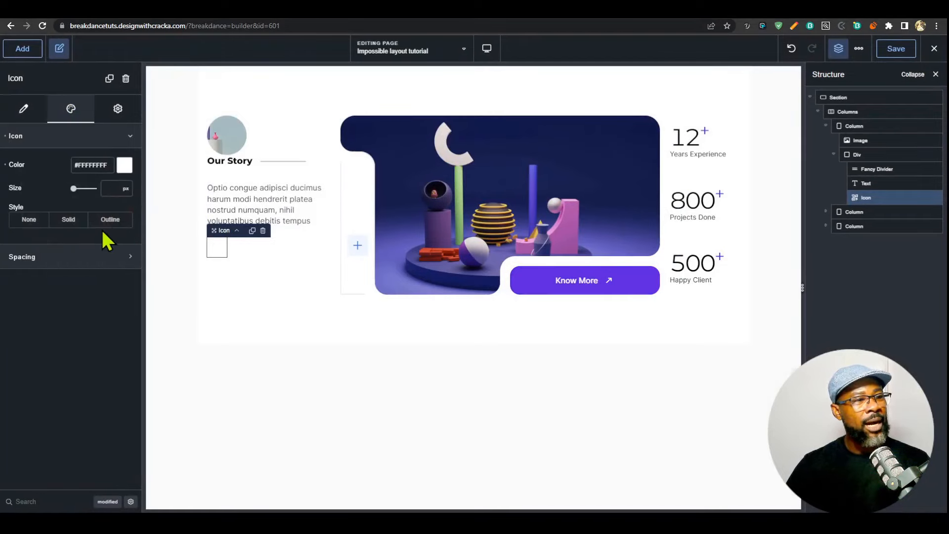
- Give the arrow icon the Solid style with the saved Purple background color
left_click(68, 220)
left_click(124, 297)
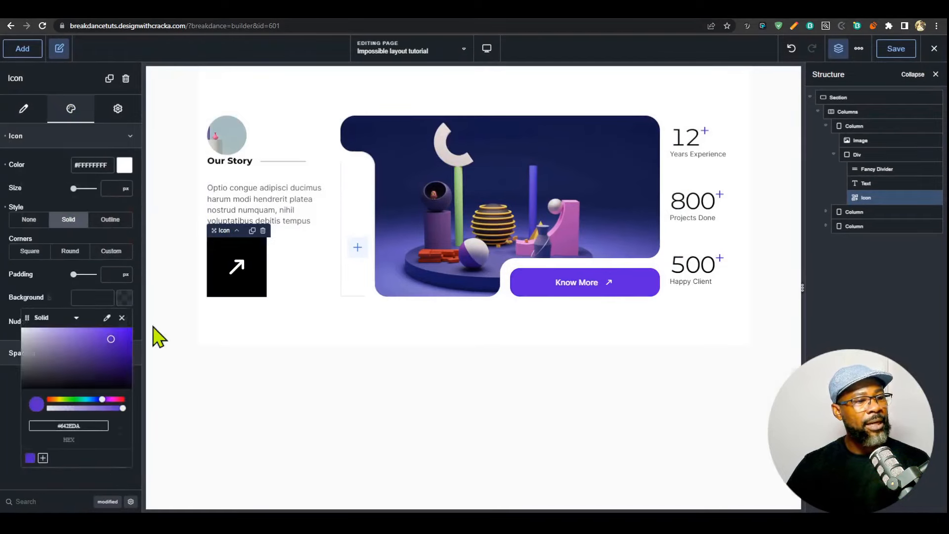
left_click(30, 458)
left_click(16, 401)
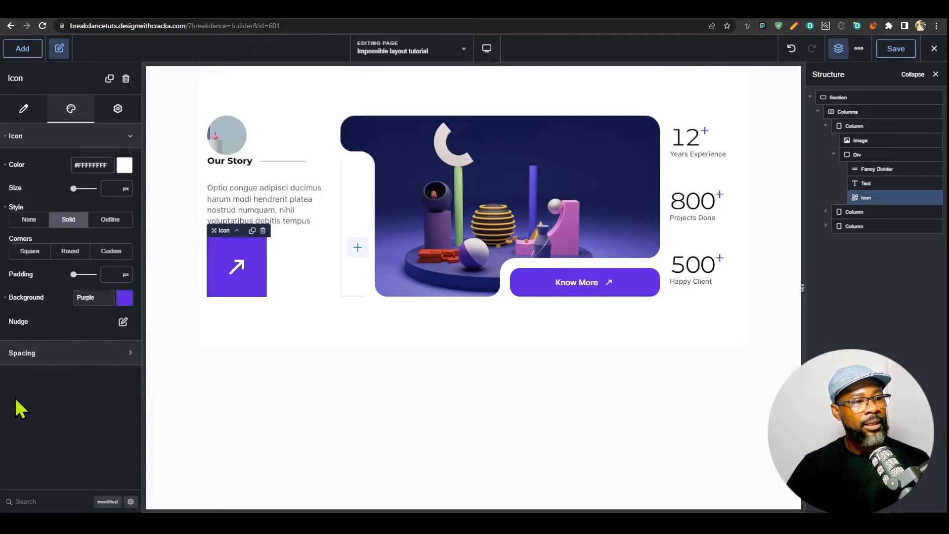
- Set the arrow icon's padding to 18 px and its size to 20 px
left_click(80, 353)
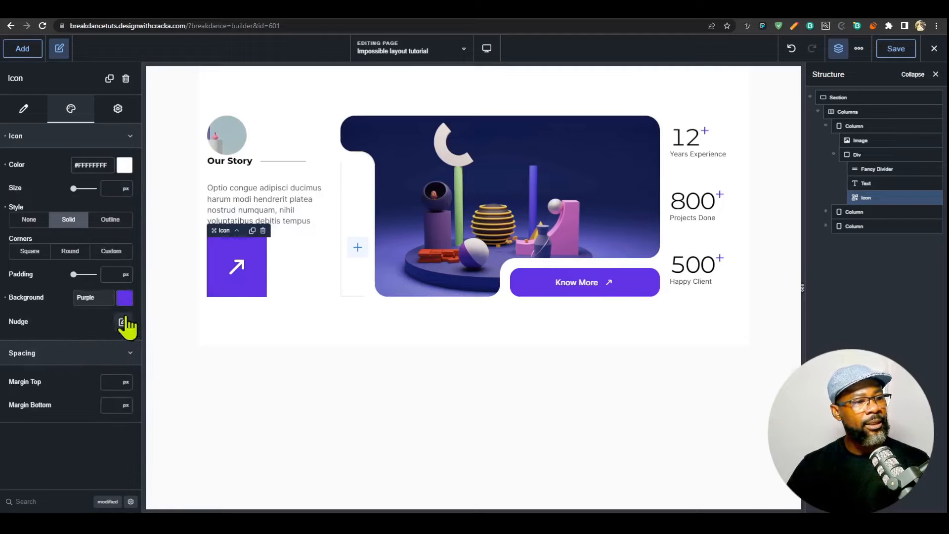
left_click(106, 274)
type("18")
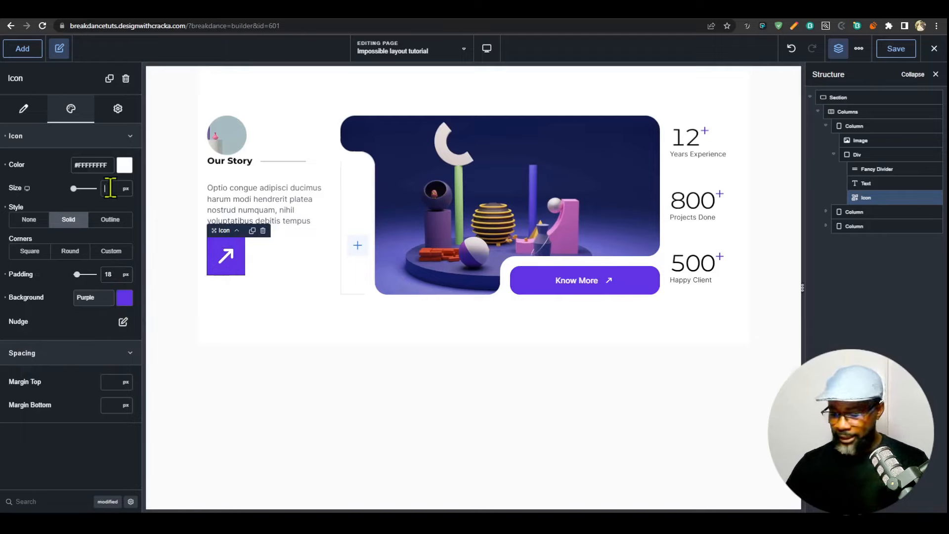
type("20")
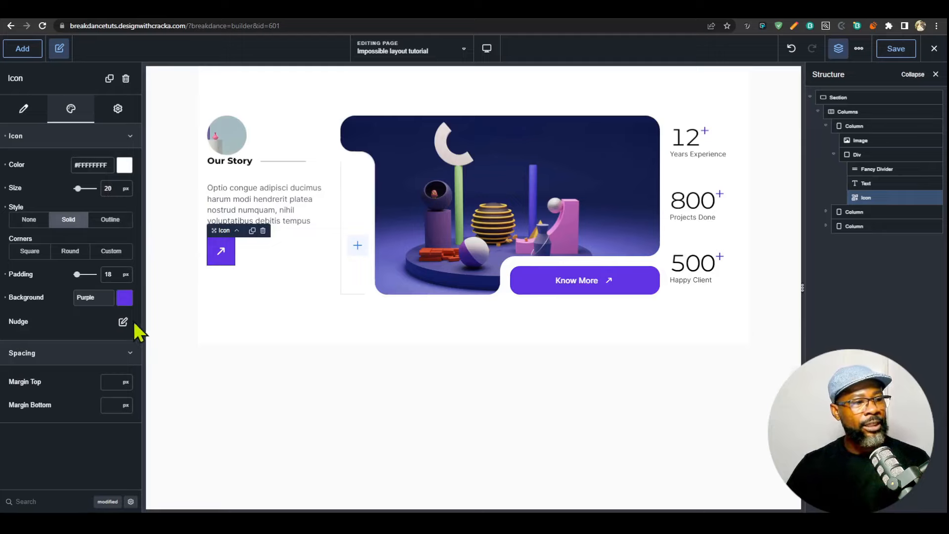
- Round the icon's background with custom corners of 15 px radius
left_click(114, 252)
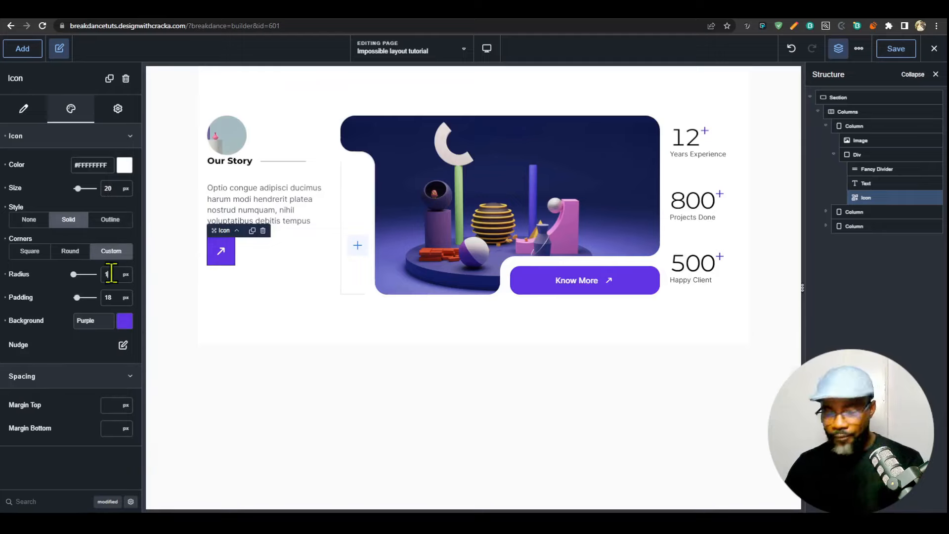
left_click(285, 284)
left_click(225, 260)
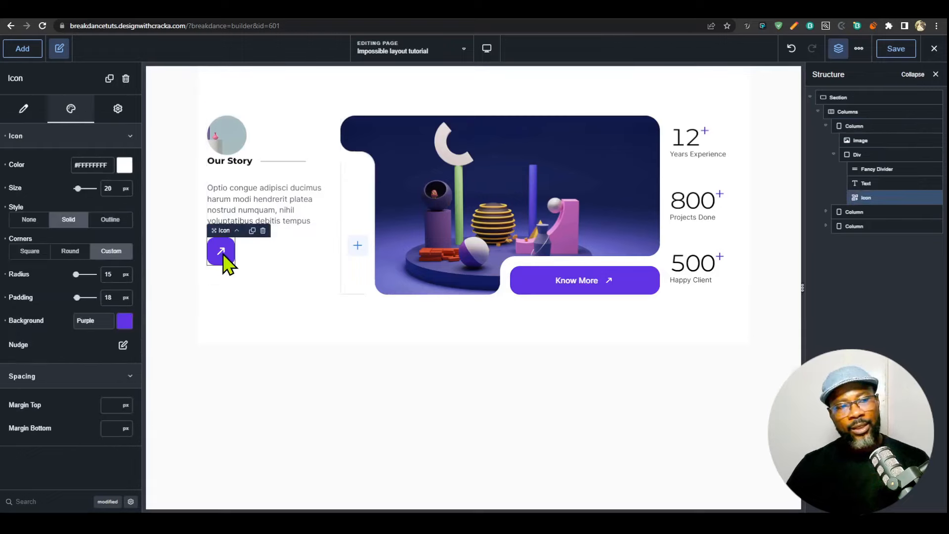
- Set the font size of the paragraph under Our Story to 14 px
left_click(271, 214)
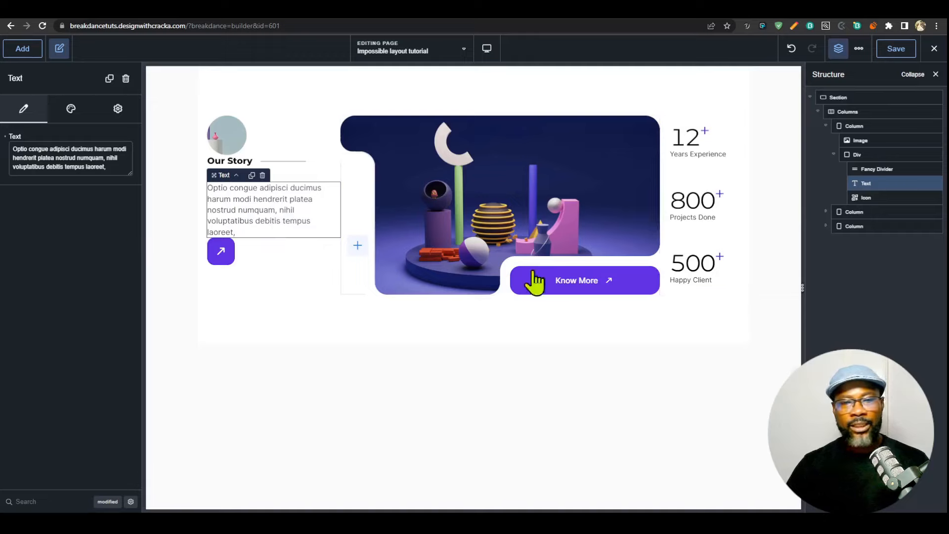
left_click(82, 118)
left_click(74, 140)
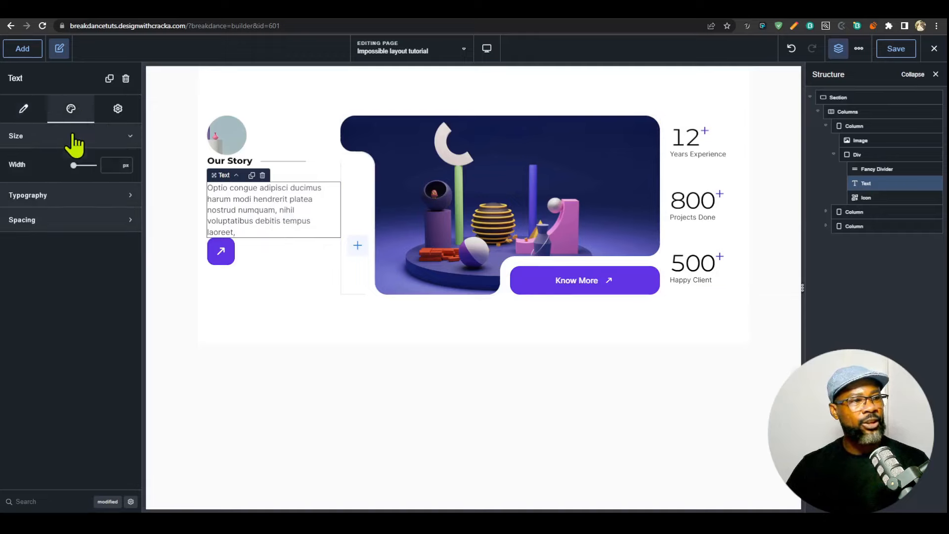
left_click(56, 200)
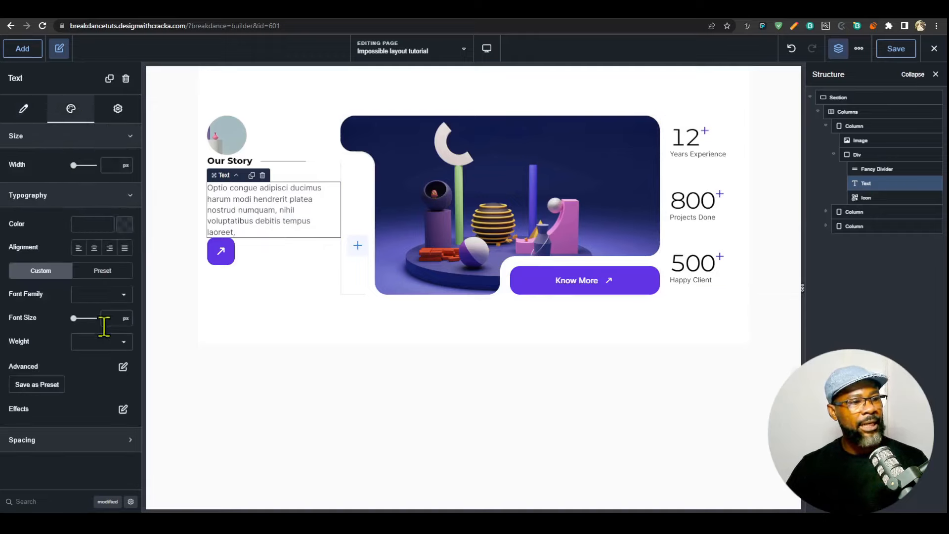
type("14")
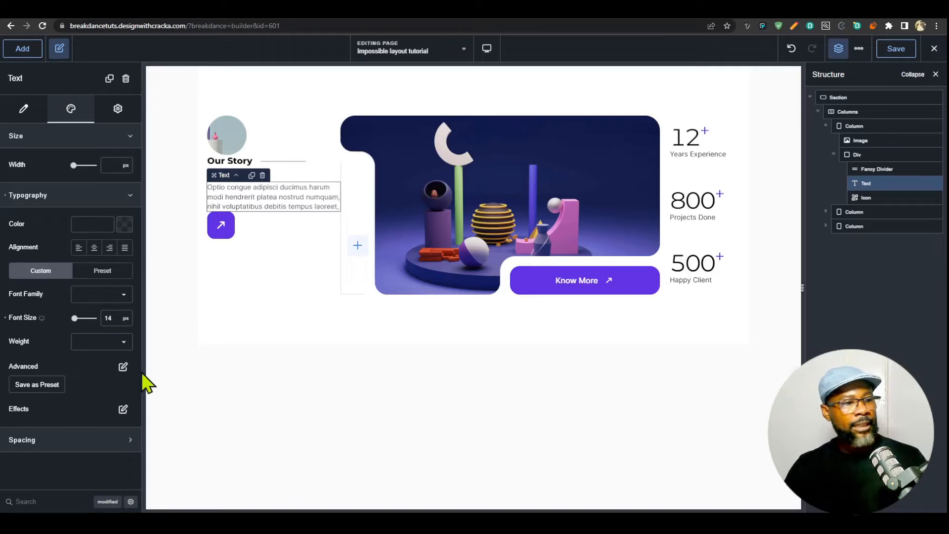
- Set the paragraph's line height to 1.6 and save the page
left_click(124, 367)
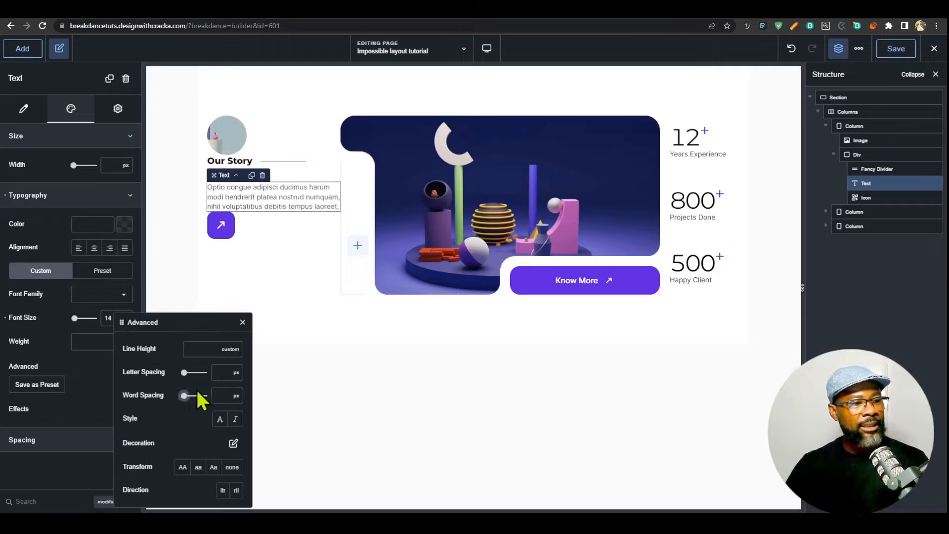
left_click(210, 349)
type("1.6")
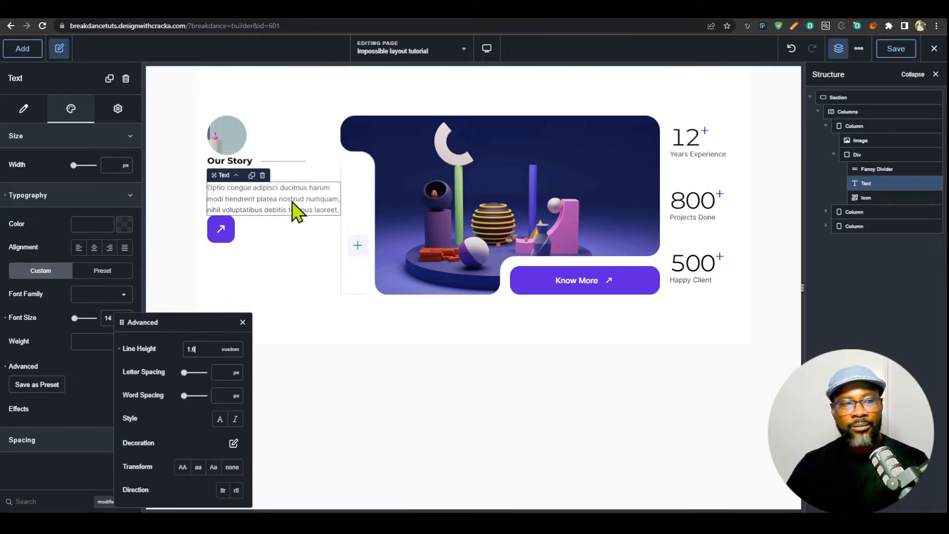
left_click(294, 239)
left_click(895, 49)
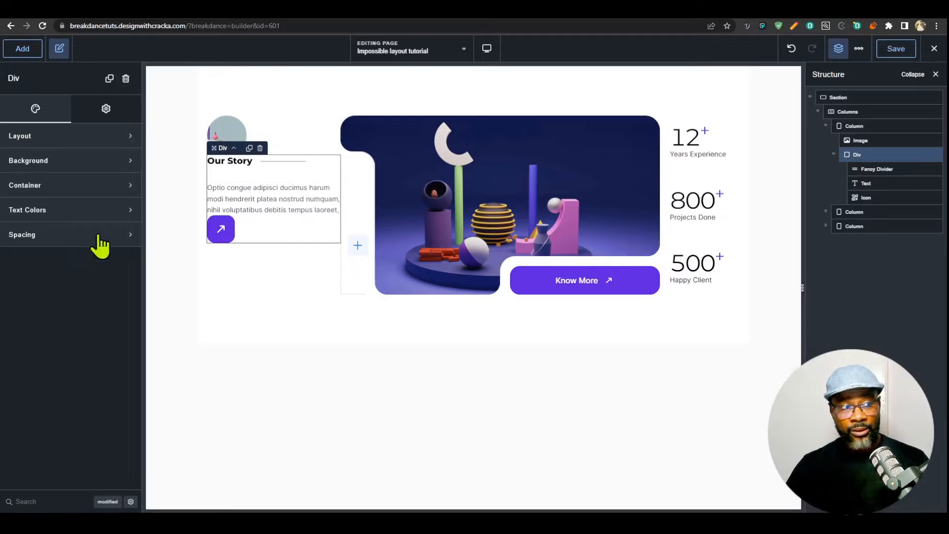
- Set the top margin of the Div holding the Our Story content to auto
left_click(70, 235)
left_click(126, 266)
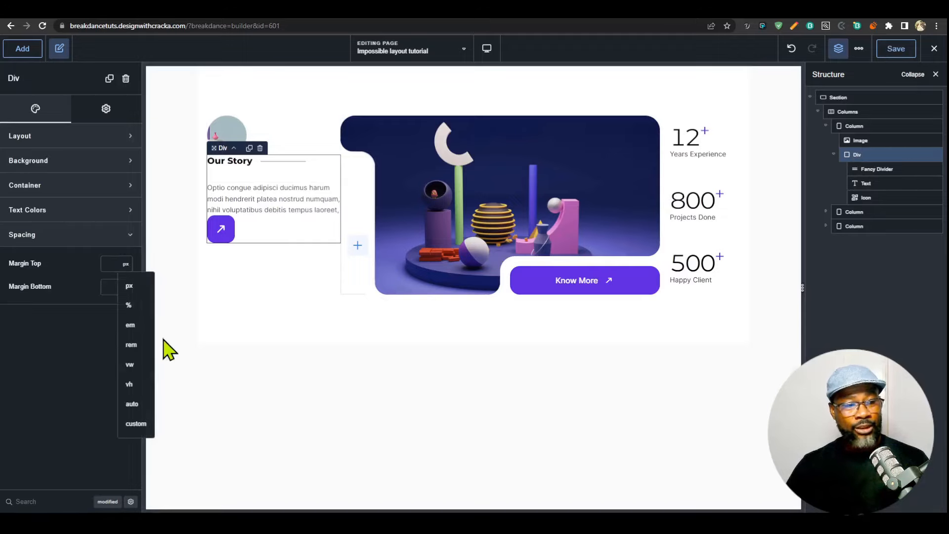
left_click(133, 410)
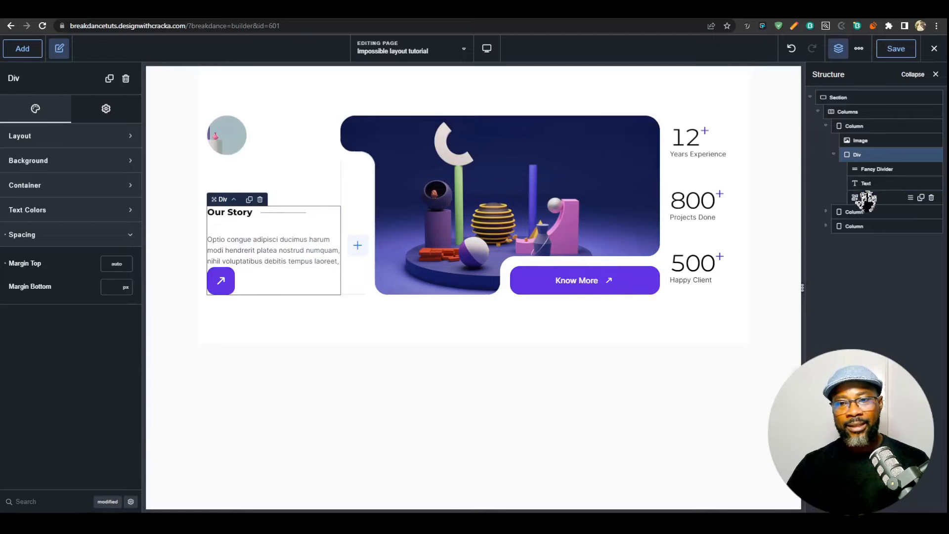
- Find the Div's wrapper Display property among the advanced settings and set it to block
left_click(66, 502)
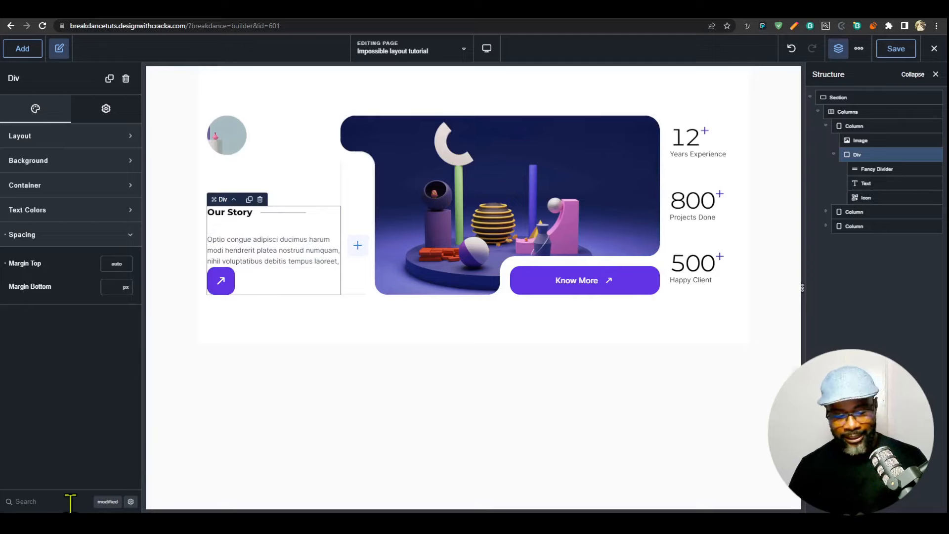
type("dispa")
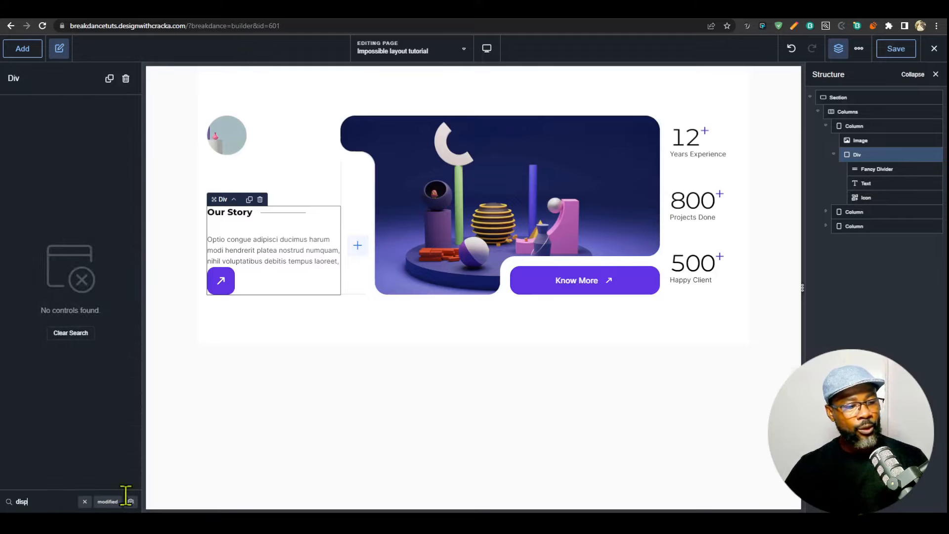
left_click(85, 175)
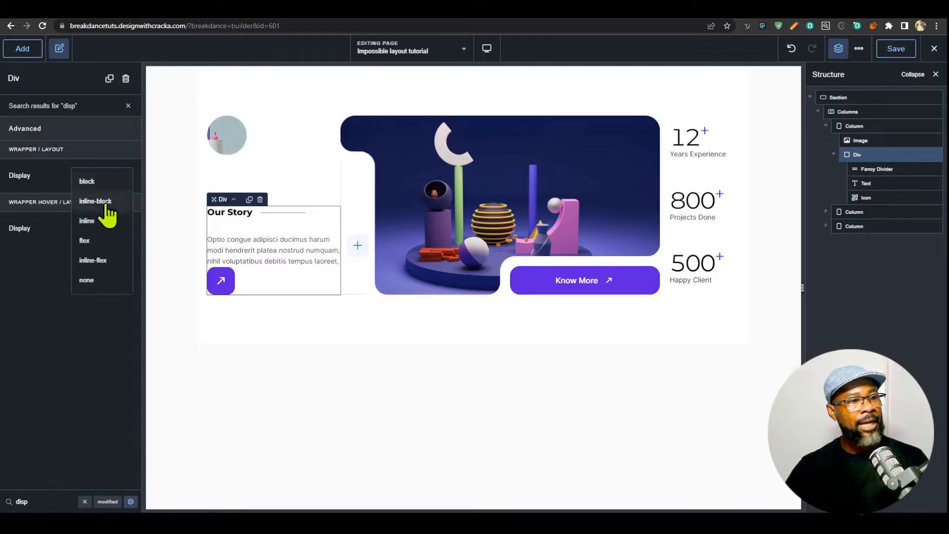
left_click(94, 184)
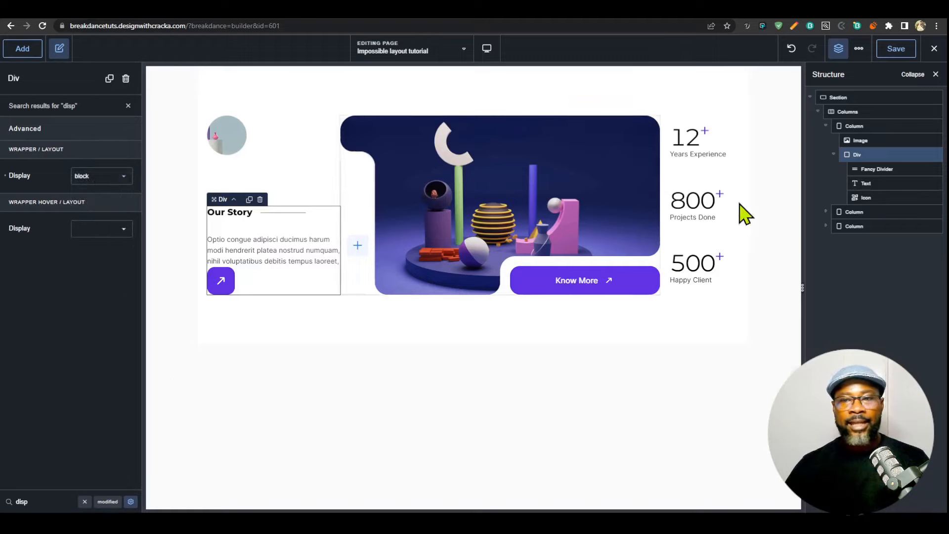
- Find the arrow icon's wrapper Float property among the advanced settings and set it to left
left_click(873, 196)
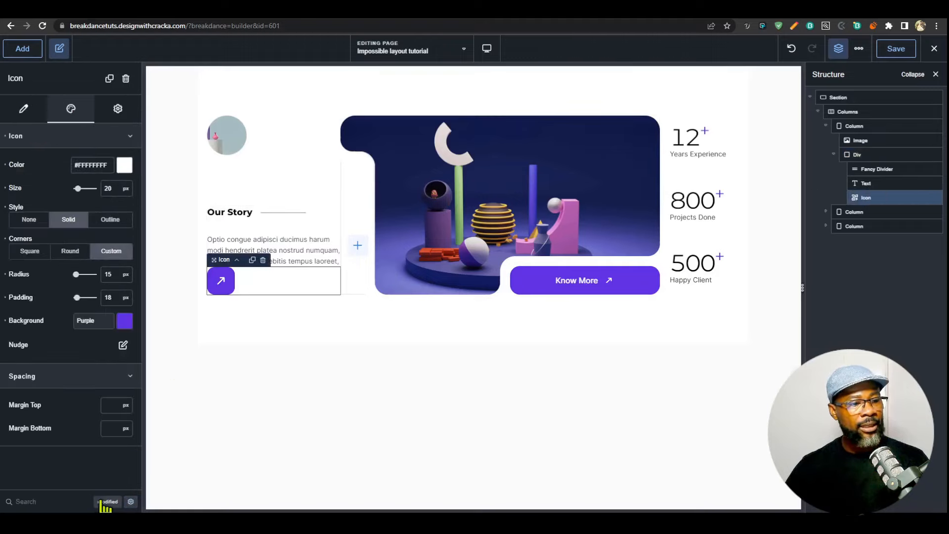
type("float")
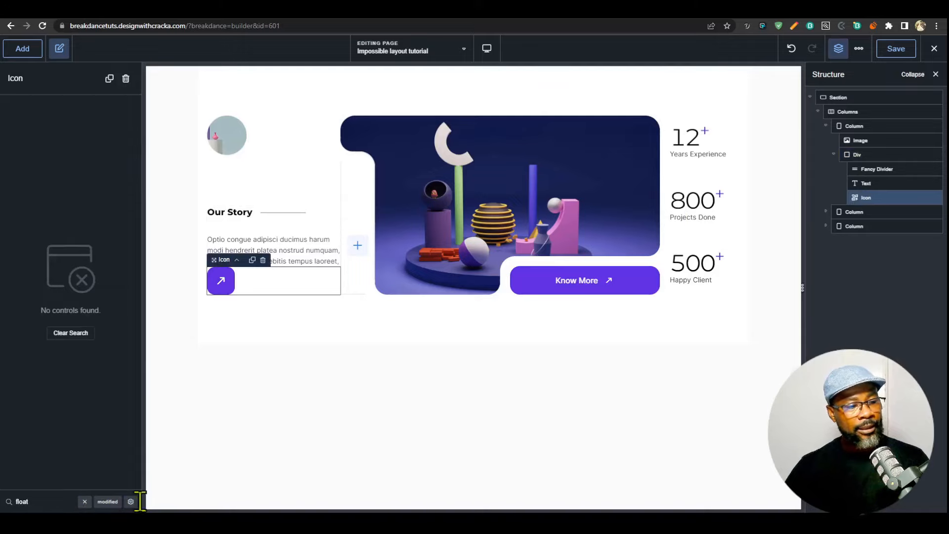
left_click(131, 502)
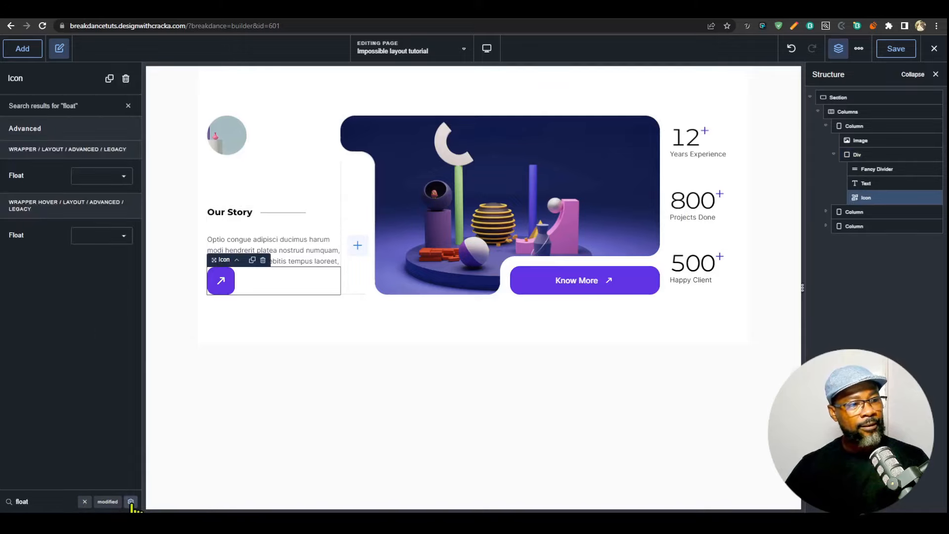
left_click(118, 183)
left_click(91, 188)
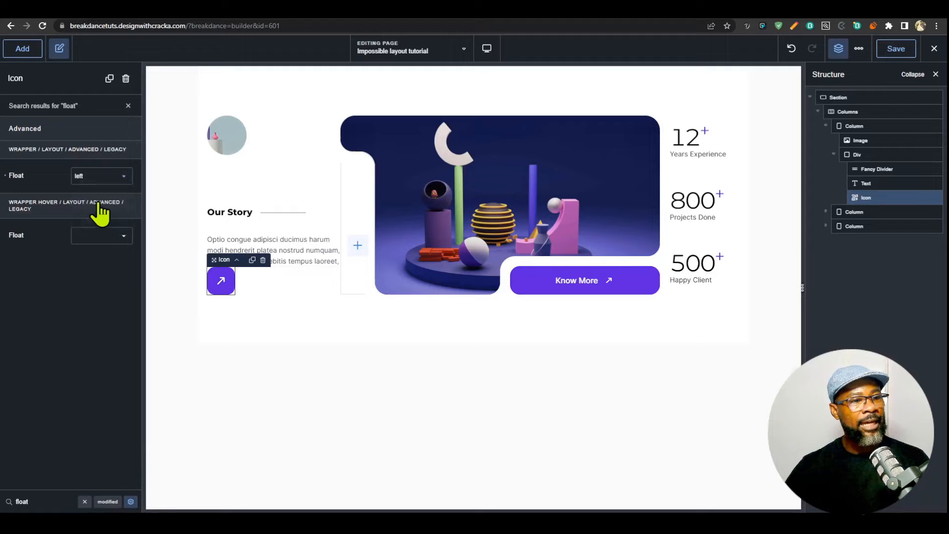
- Set the HTML tag of the Our Story paragraph to p in its advanced settings
left_click(863, 182)
left_click(23, 109)
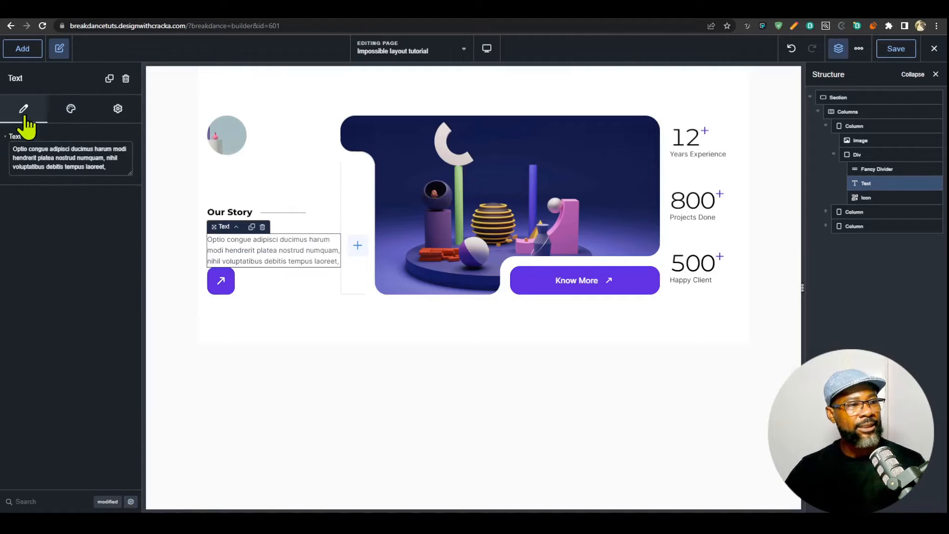
left_click(71, 109)
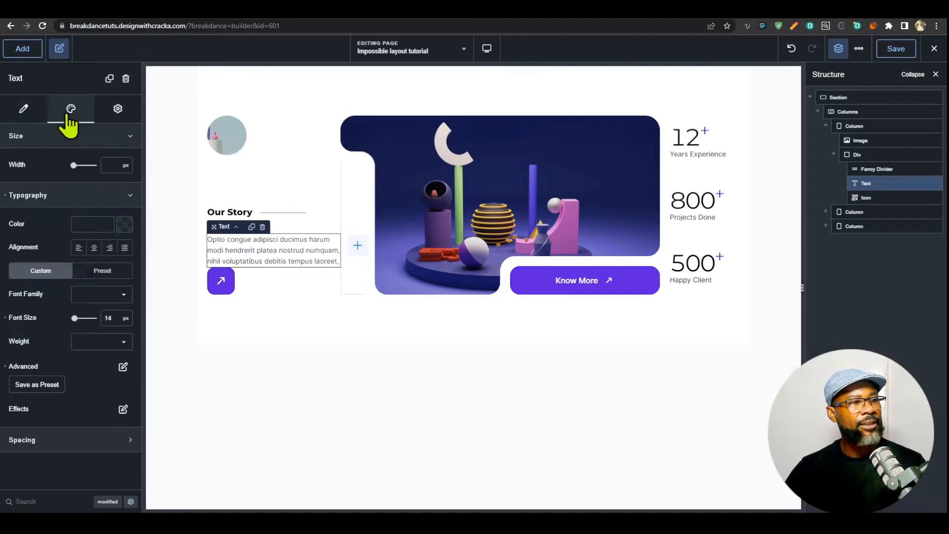
left_click(117, 110)
left_click(91, 139)
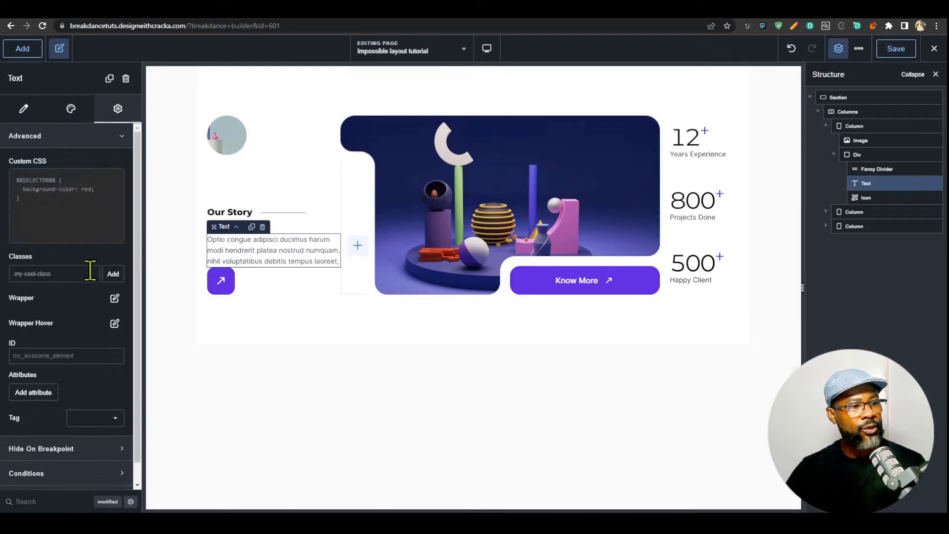
scroll(90, 271, "down", 1)
left_click(112, 398)
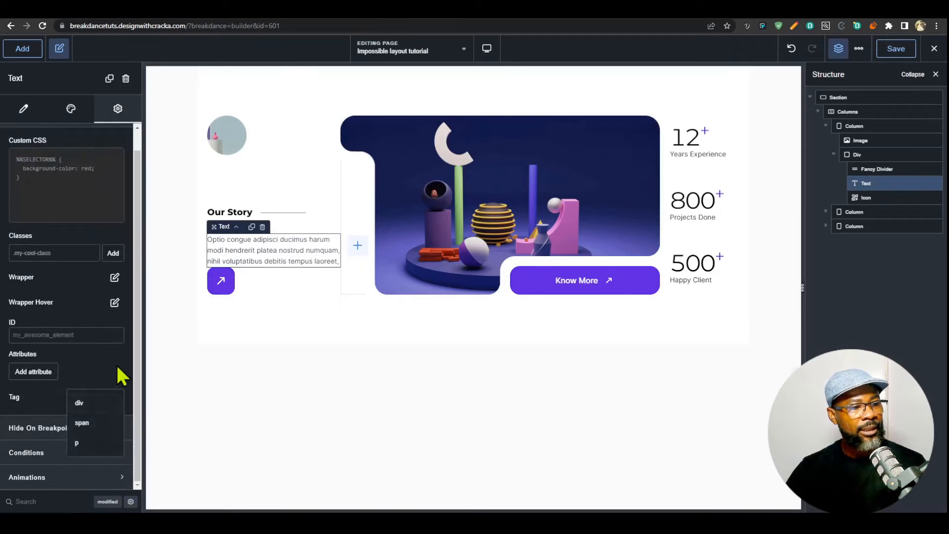
left_click(94, 445)
- Move the arrow icon above the paragraph text inside the Div
left_click(220, 282)
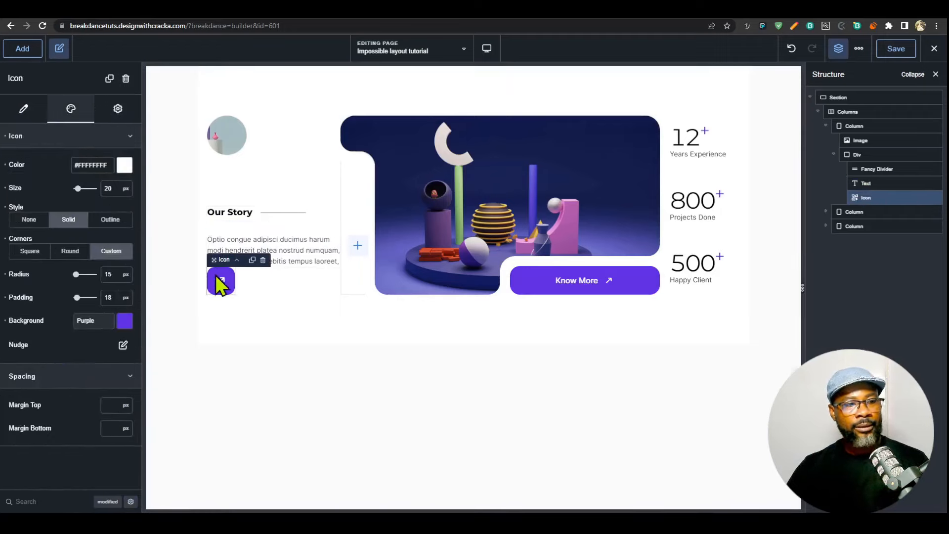
left_click_drag(863, 198, 864, 183)
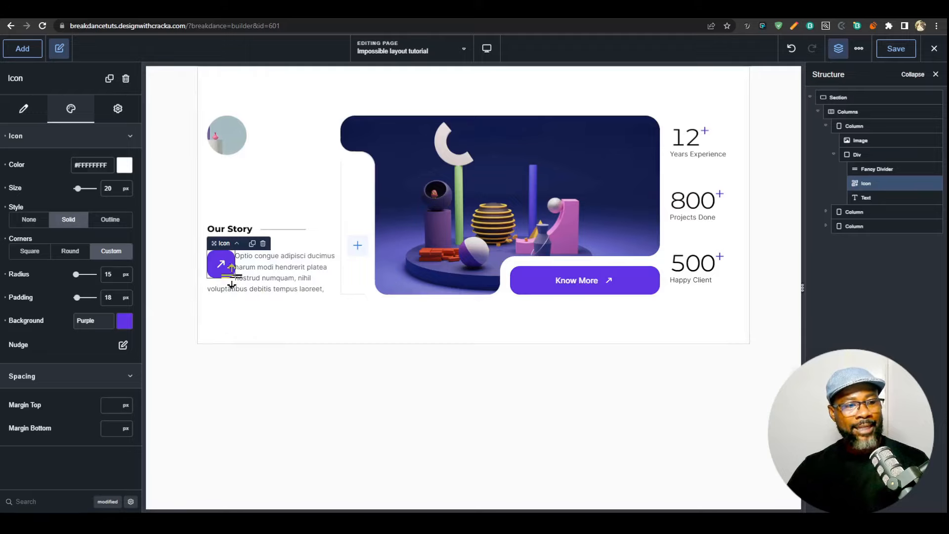
left_click(76, 145)
left_click(77, 156)
left_click(78, 141)
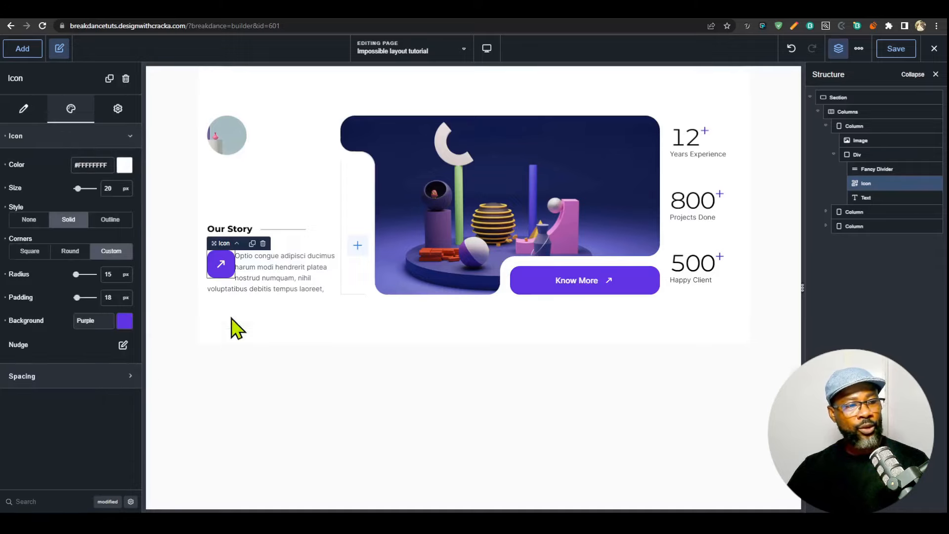
- Give the arrow icon's wrapper a right margin of 10 px in the non-hover spacing
left_click(74, 380)
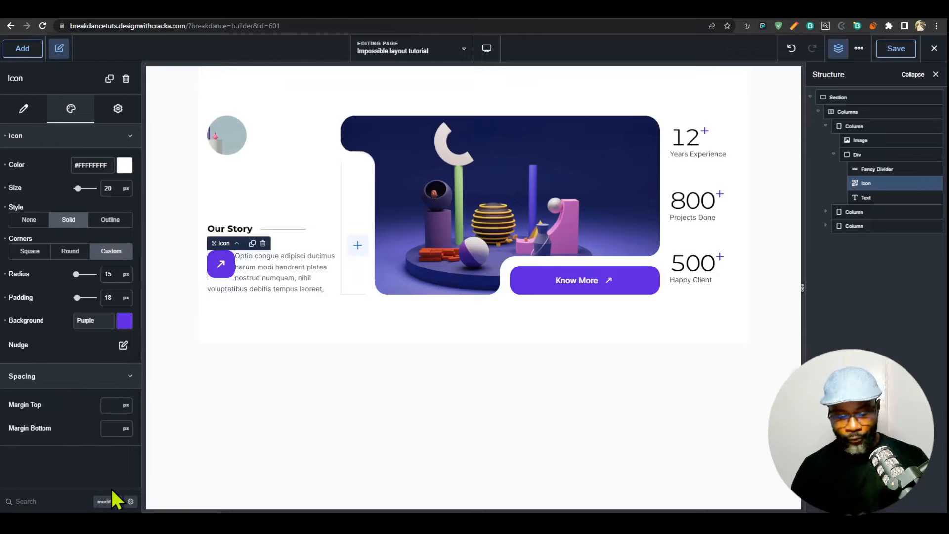
type("margin")
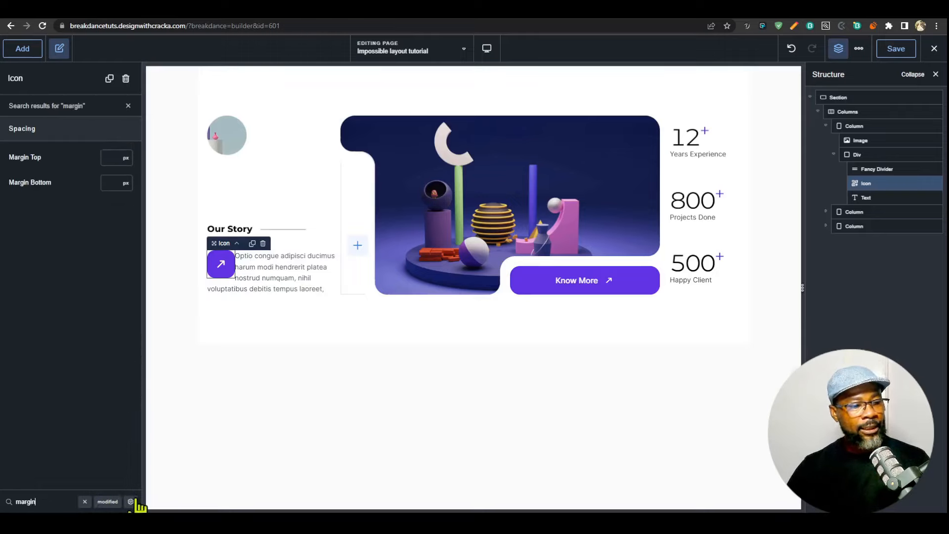
left_click(134, 501)
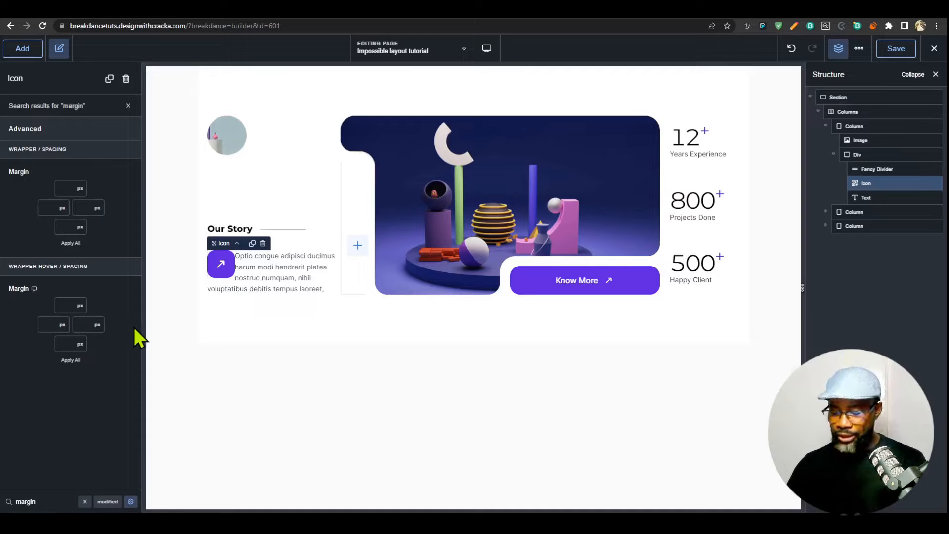
type("10")
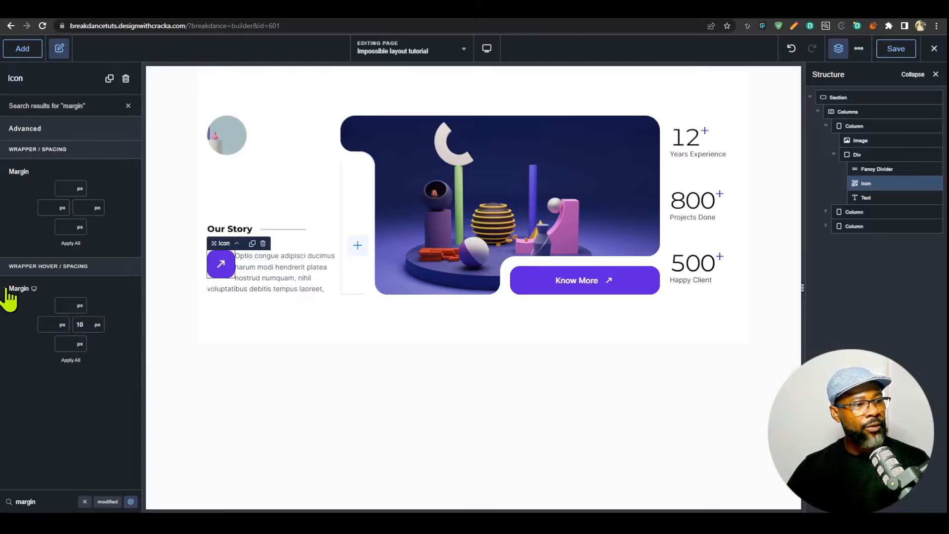
type("10")
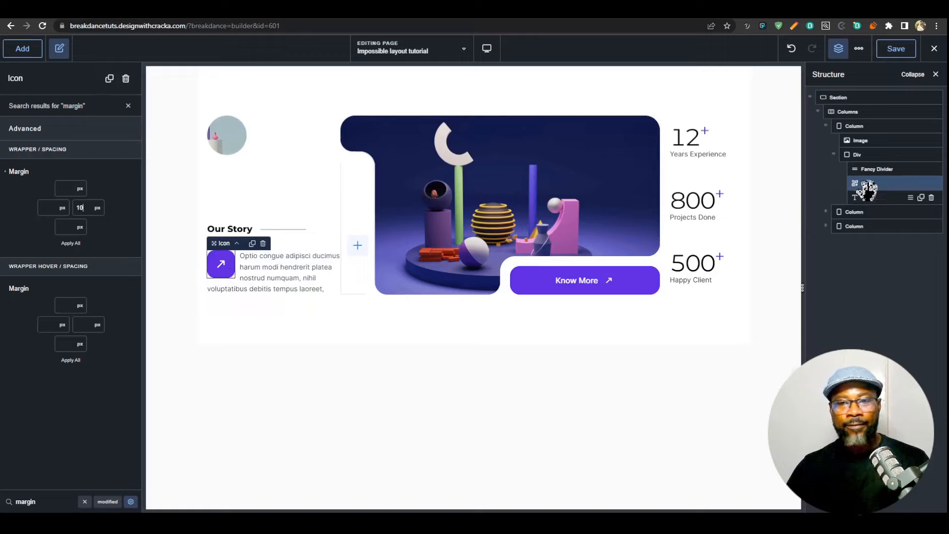
- Show only the icon's modified properties, try its float as none and right, and return it to left
left_click(107, 502)
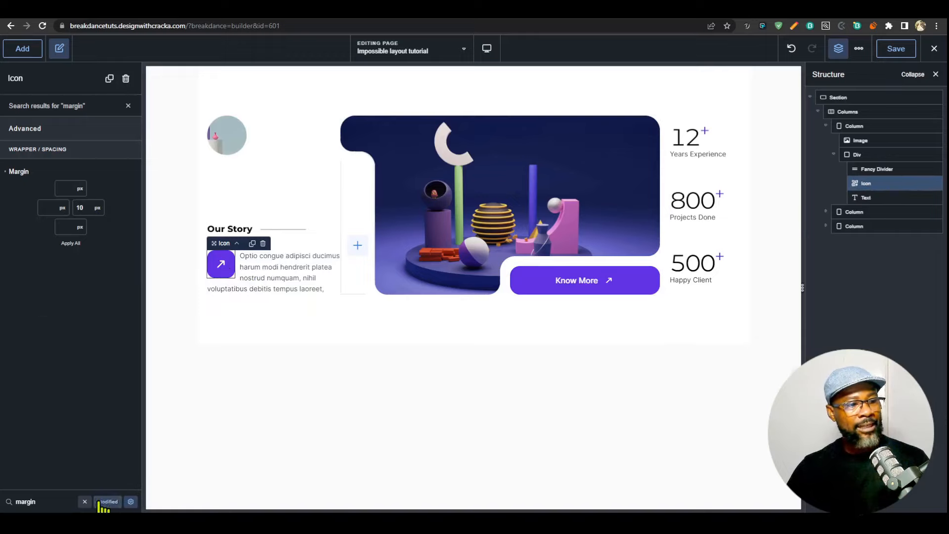
left_click(106, 502)
scroll(73, 438, "down", 3)
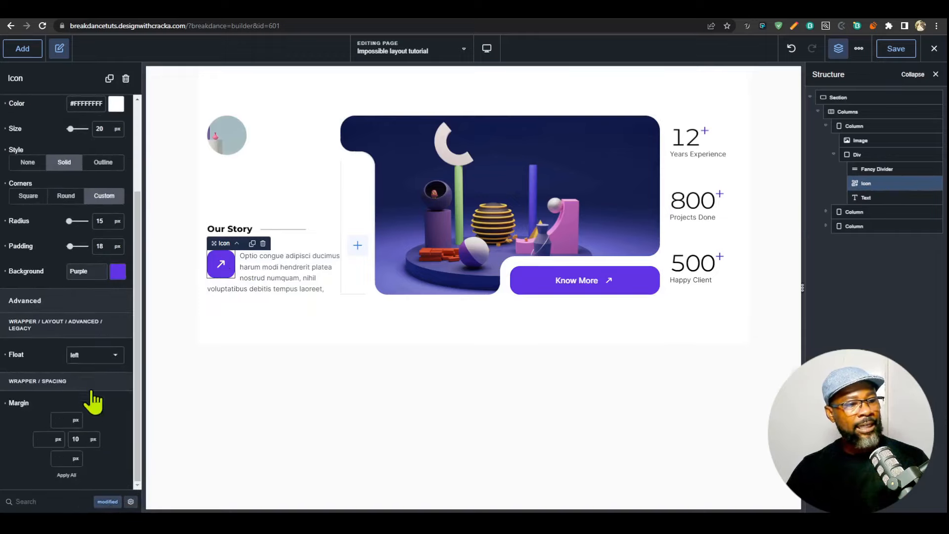
left_click(99, 357)
left_click(104, 361)
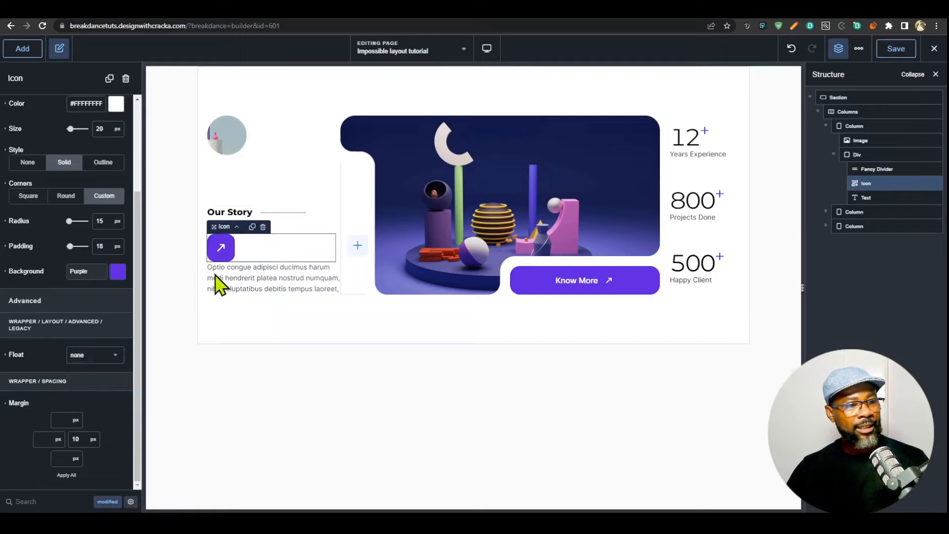
left_click(99, 366)
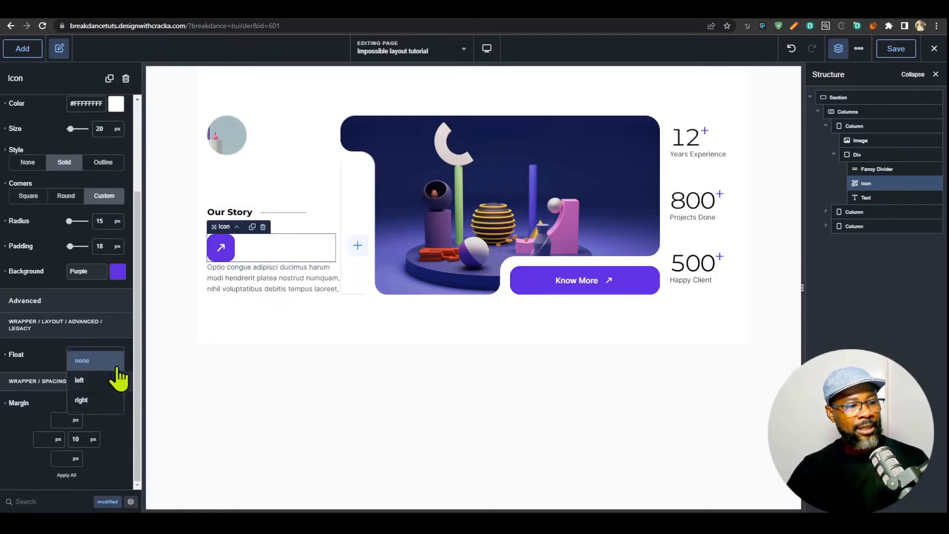
left_click(81, 398)
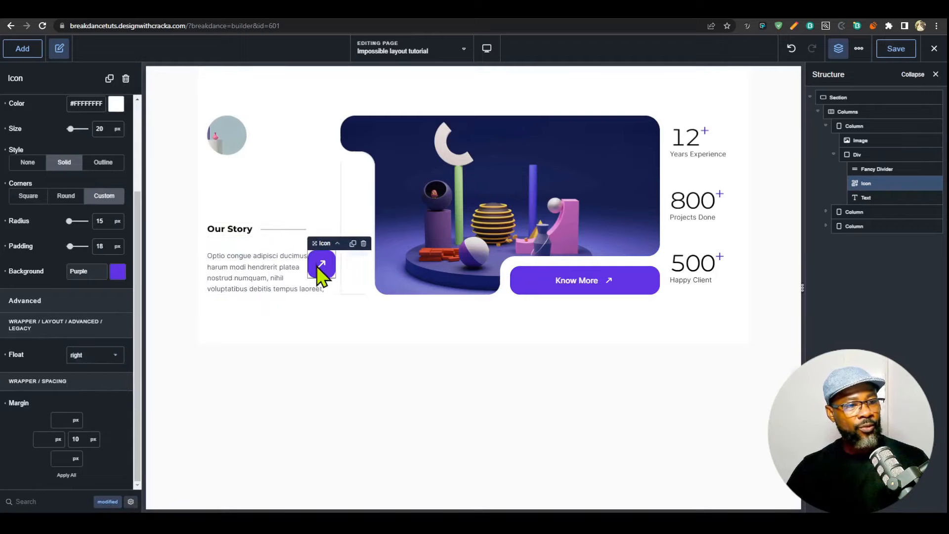
left_click(97, 361)
left_click(98, 379)
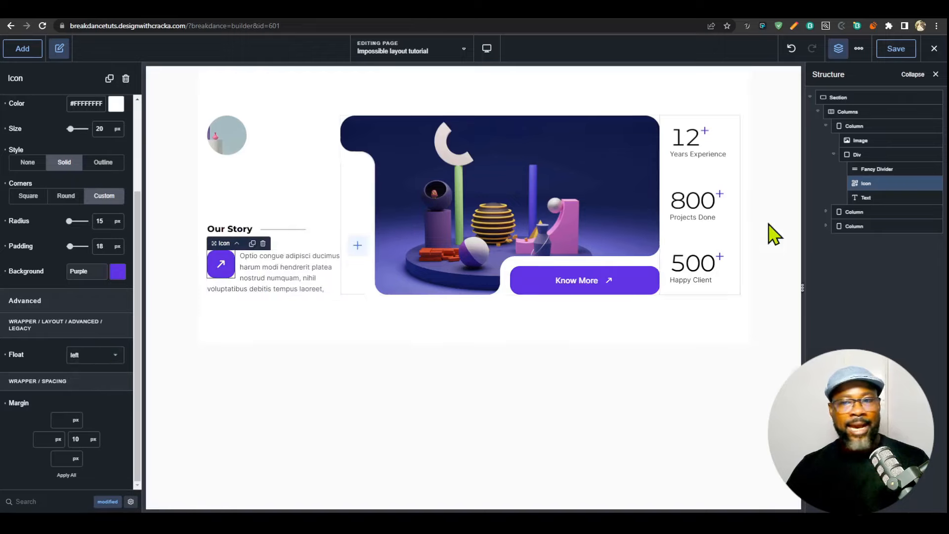
- Compare the layout with the reference design on Facebook and the finished Impossible layout page, and return to the paragraph in the builder
mouse_move(864, 183)
left_mouse_down()
mouse_move(860, 196)
mouse_move(859, 184)
left_mouse_up()
left_click(775, 12)
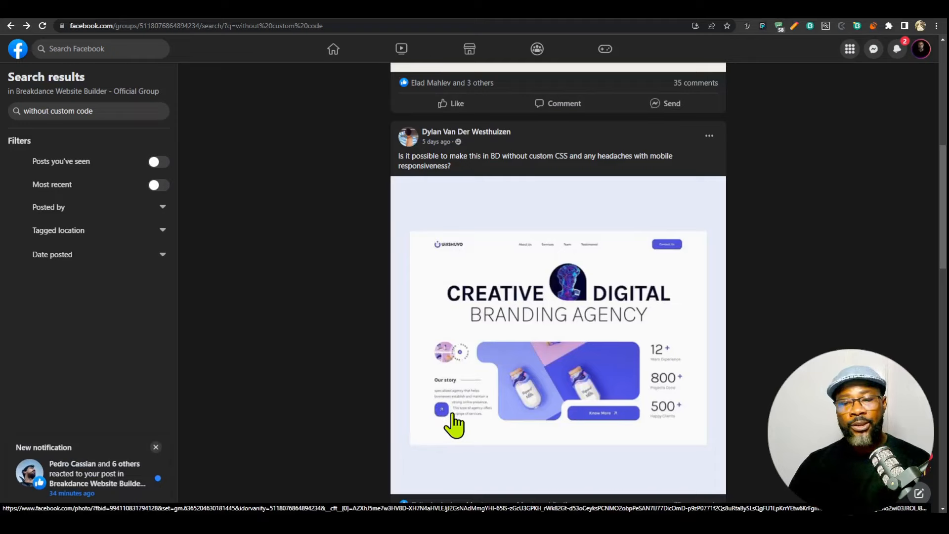
left_click(745, 6)
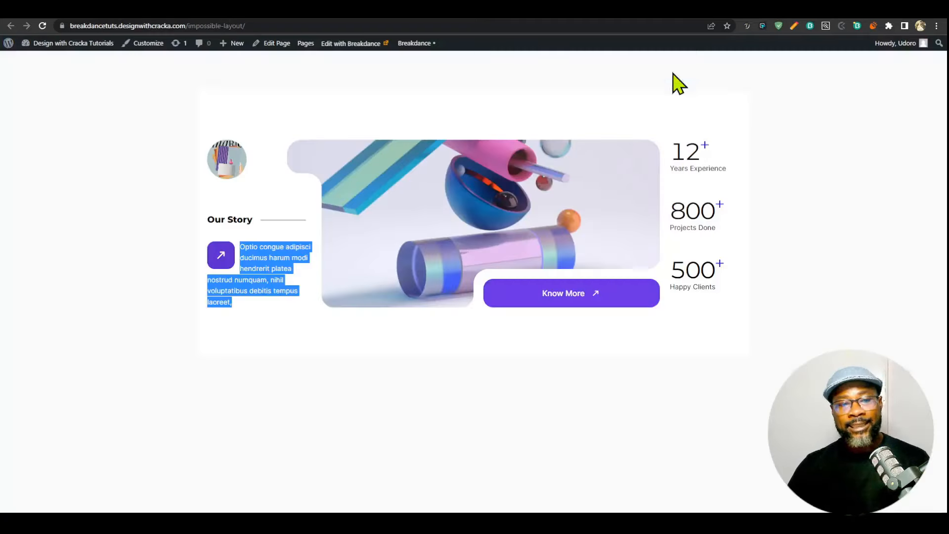
left_click(294, 357)
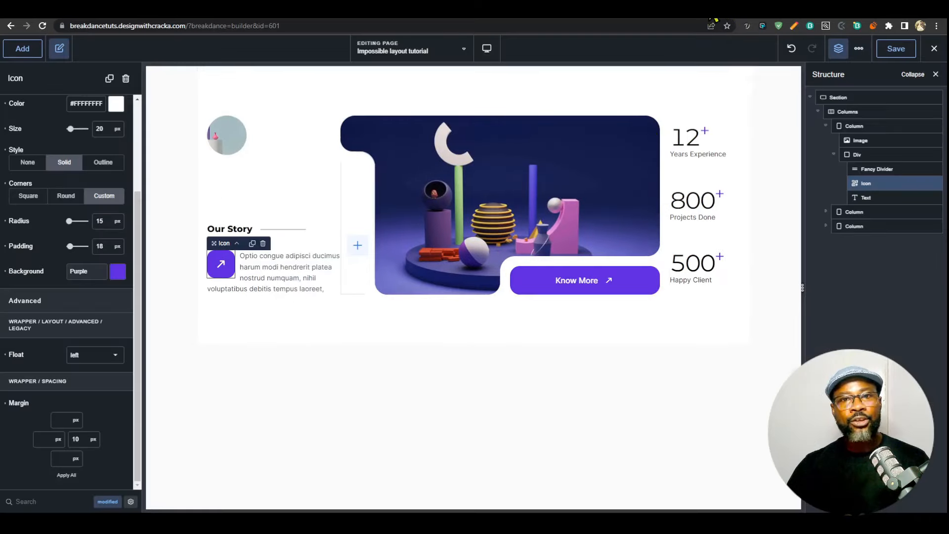
left_click(266, 280)
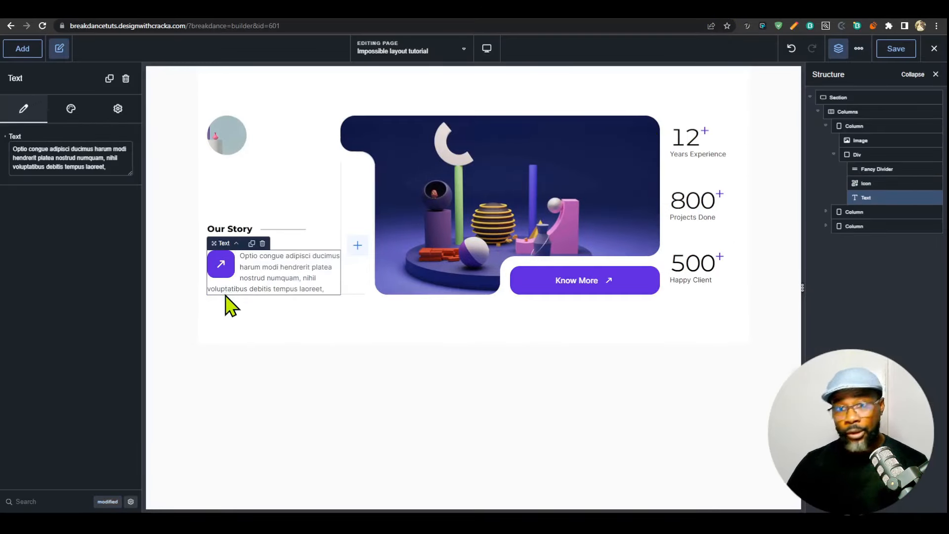
- Preview the page at the Tablet Landscape, Tablet Portrait and phone breakpoints to check its responsiveness
left_click(488, 48)
left_click(524, 117)
left_click(487, 48)
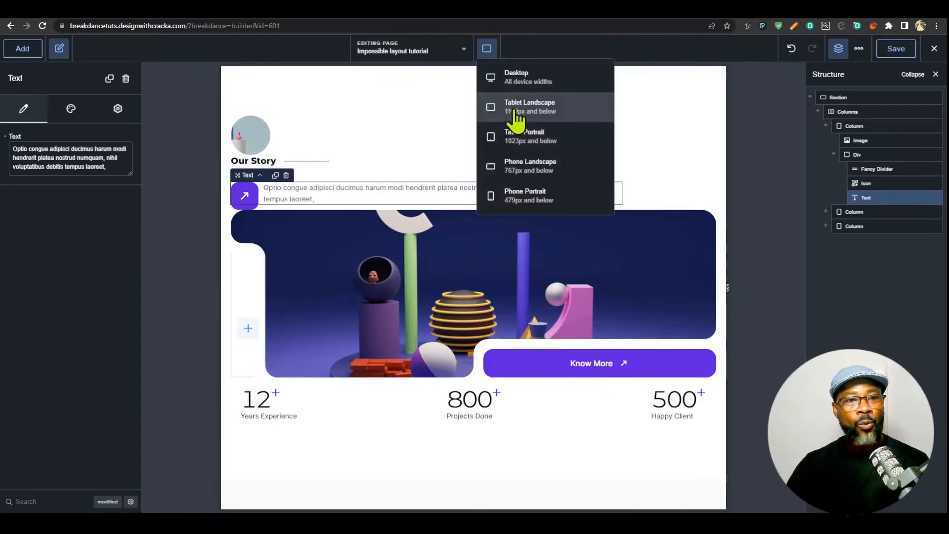
left_click(519, 111)
left_click(487, 49)
left_click(514, 141)
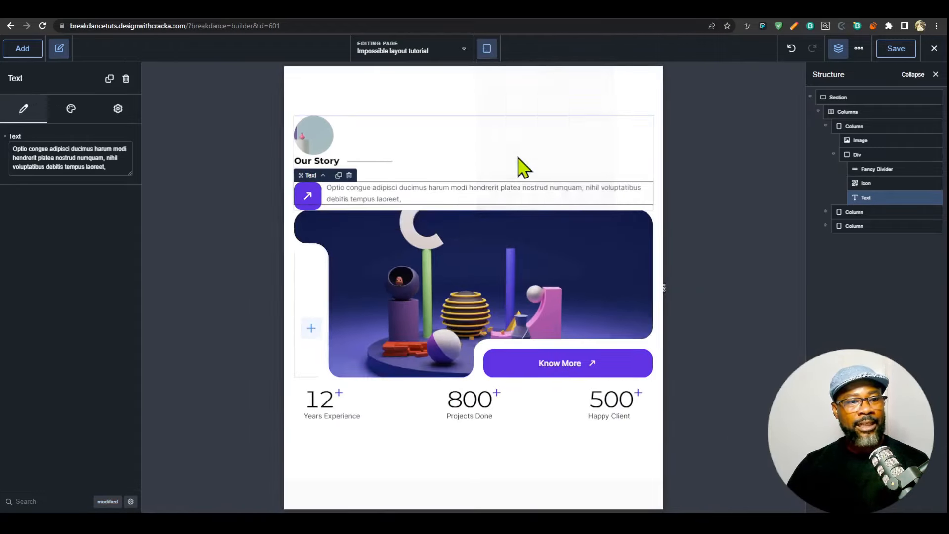
left_click(487, 49)
left_click(525, 196)
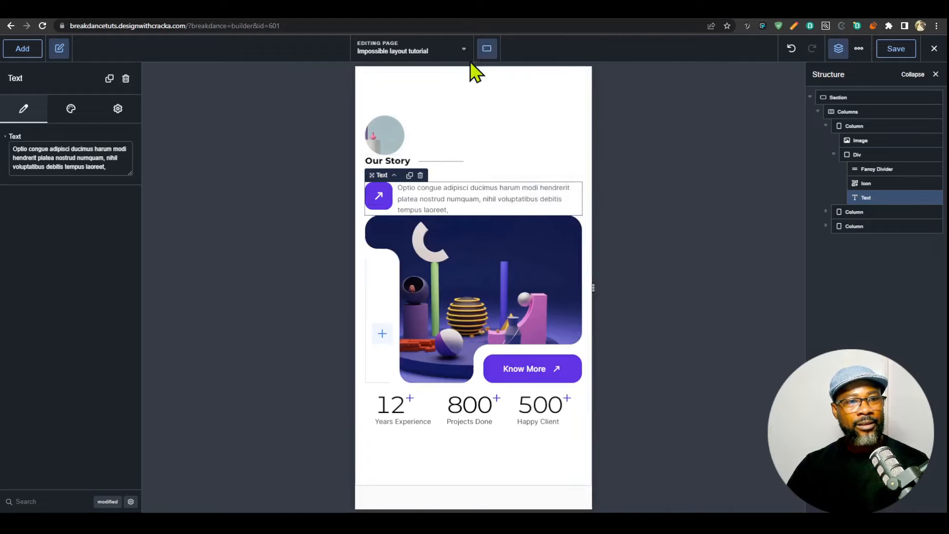
- Check the layout at the Phone Portrait breakpoint and return to the Desktop view
left_click(487, 49)
left_click(530, 198)
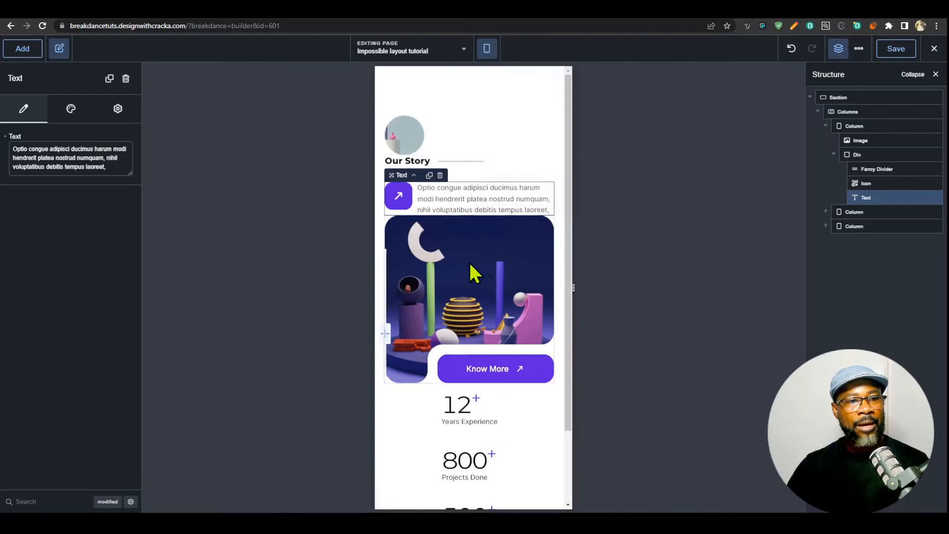
left_click(490, 50)
left_click(533, 78)
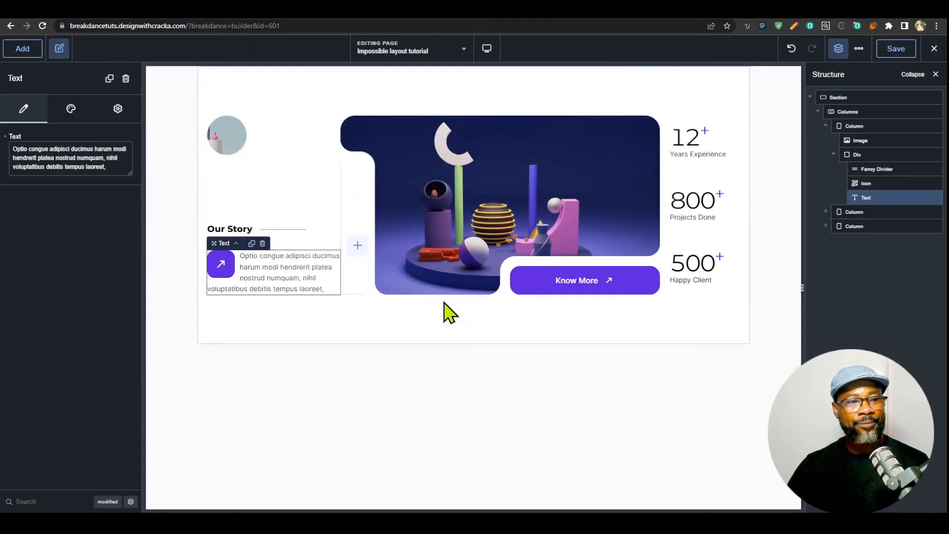
- At the Tablet Portrait breakpoint, set the Columns element to stack vertically at Phone Landscape
left_click(487, 49)
left_click(541, 139)
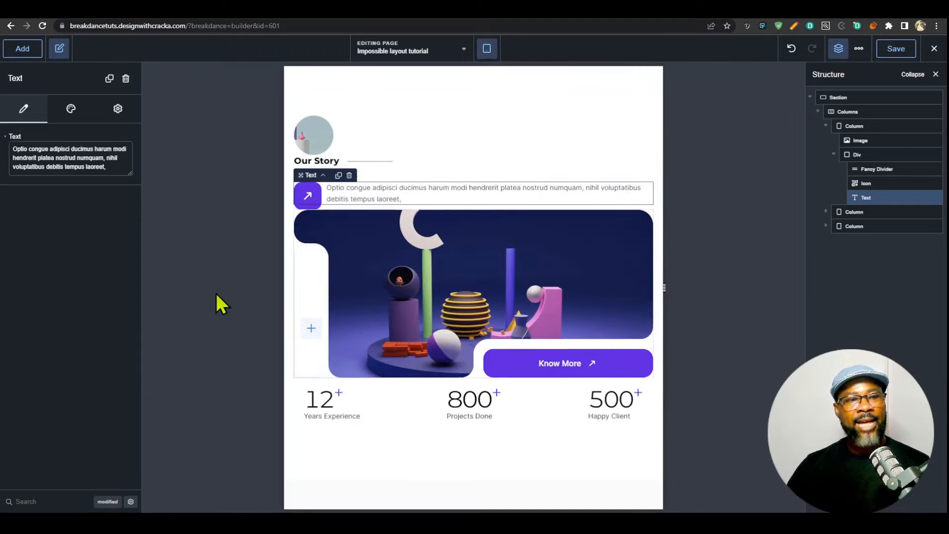
left_click(839, 155)
left_click(841, 127)
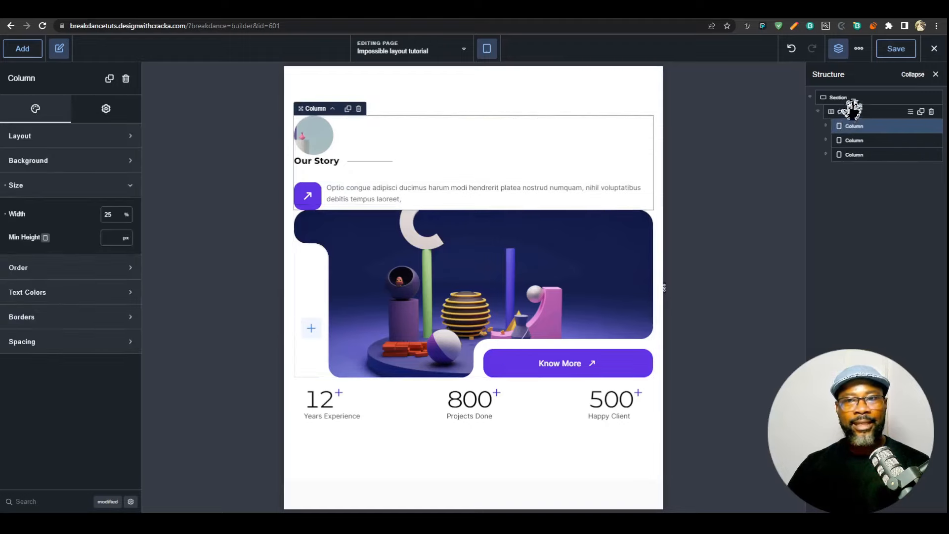
left_click(847, 111)
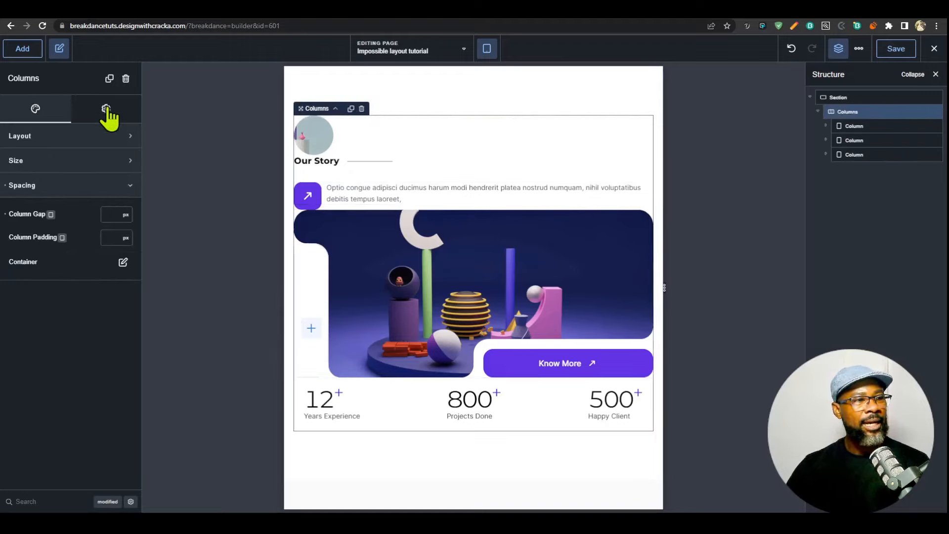
left_click(107, 133)
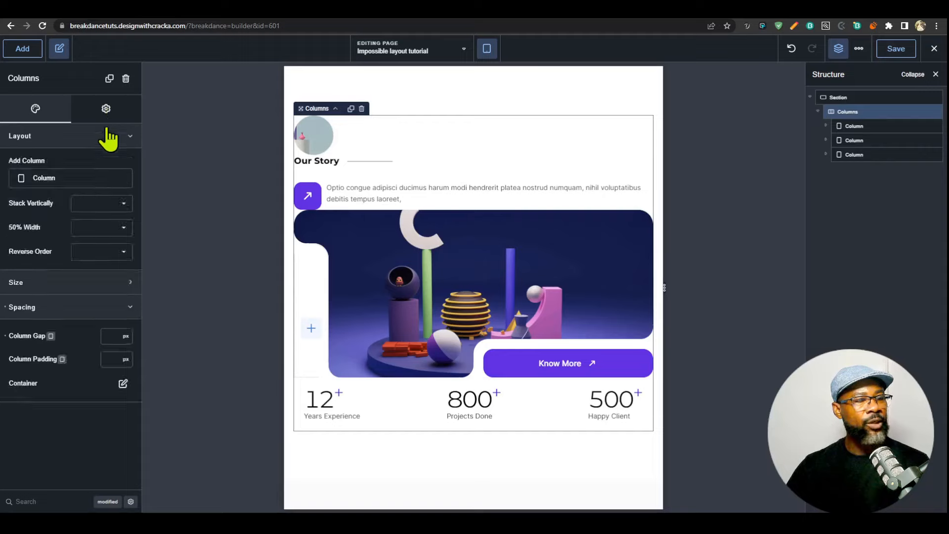
left_click(117, 203)
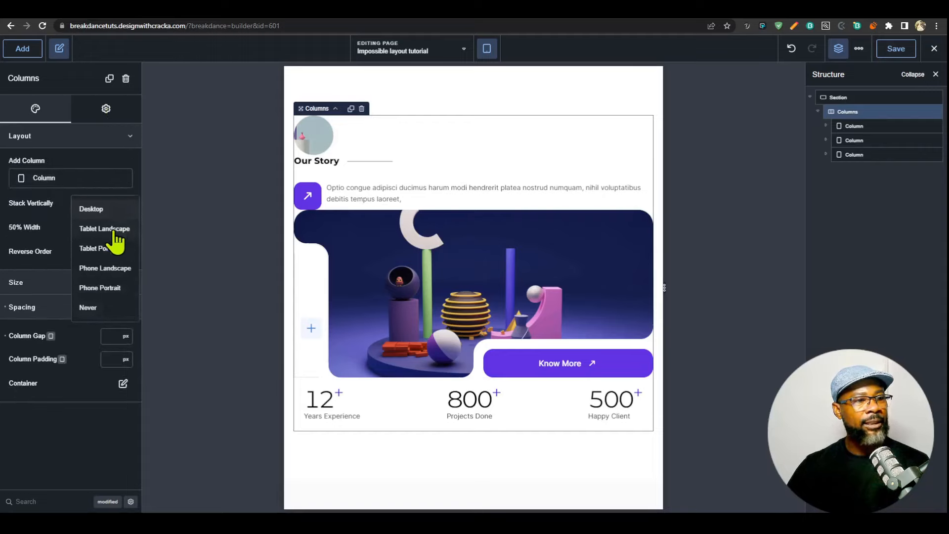
left_click(118, 275)
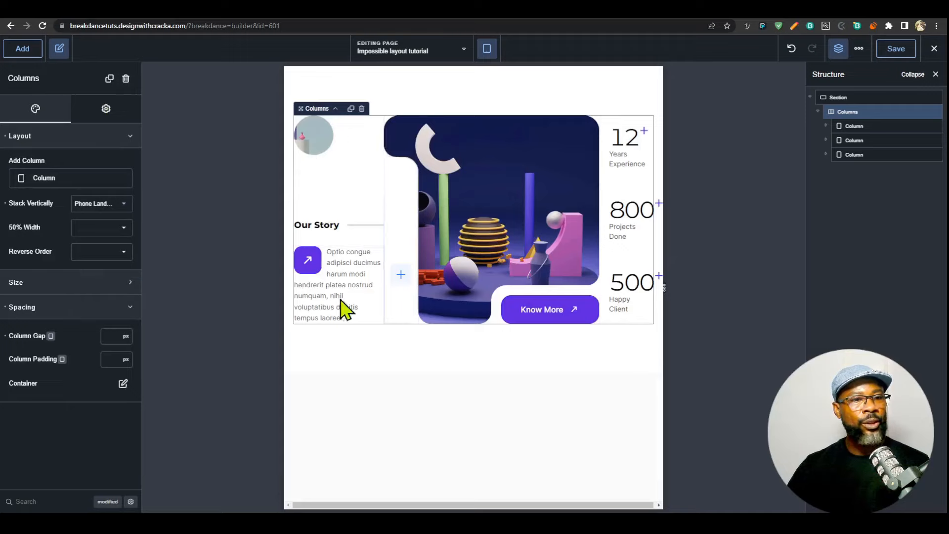
- At the Phone Landscape breakpoint, set the Our Story paragraph's width to 400 px
left_click(486, 48)
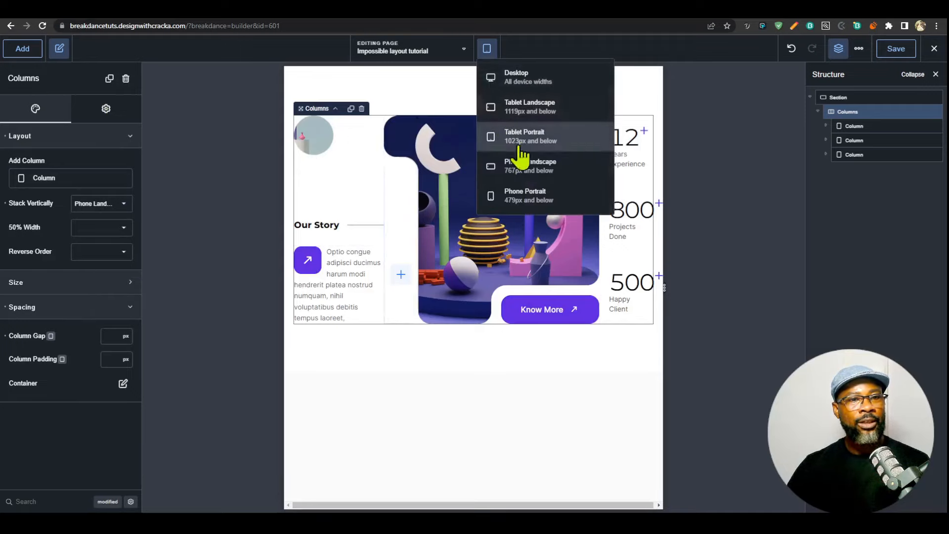
left_click(527, 167)
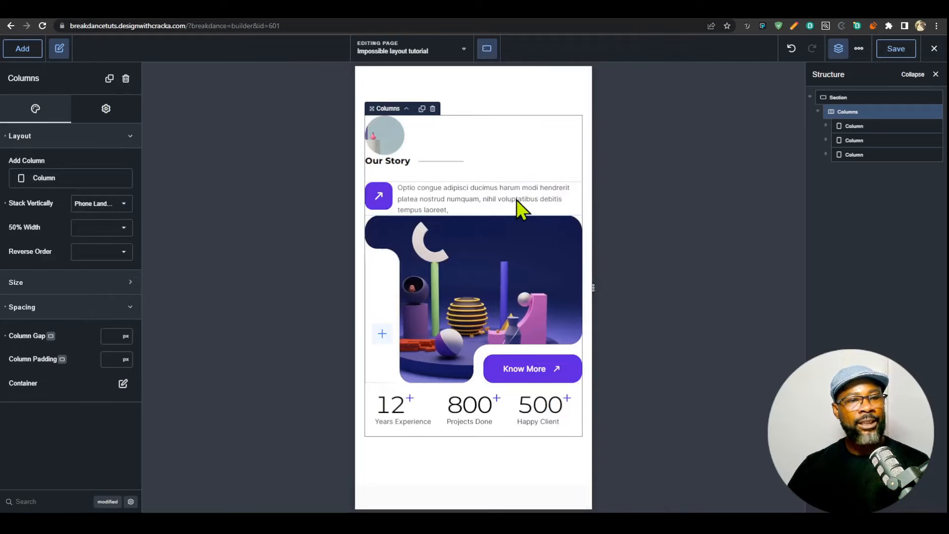
left_click(518, 199)
left_click(90, 120)
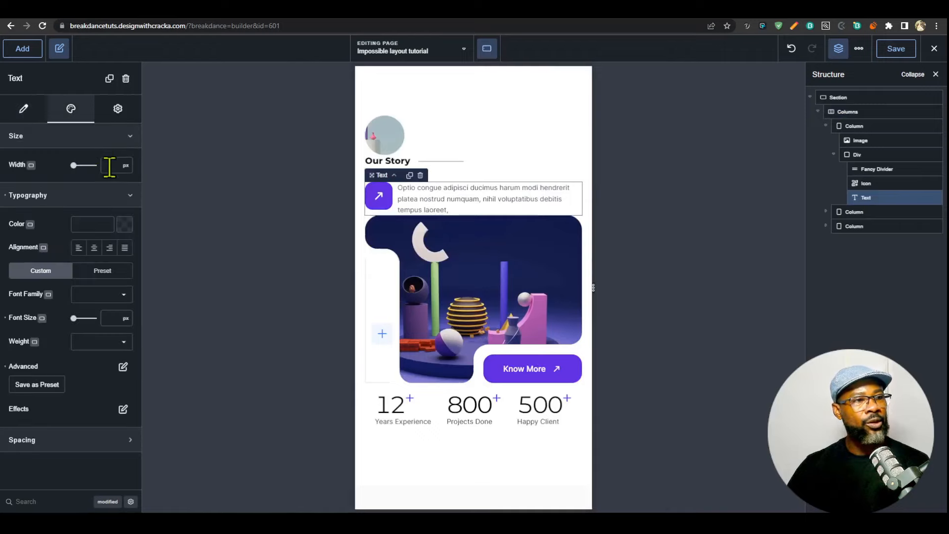
type("400")
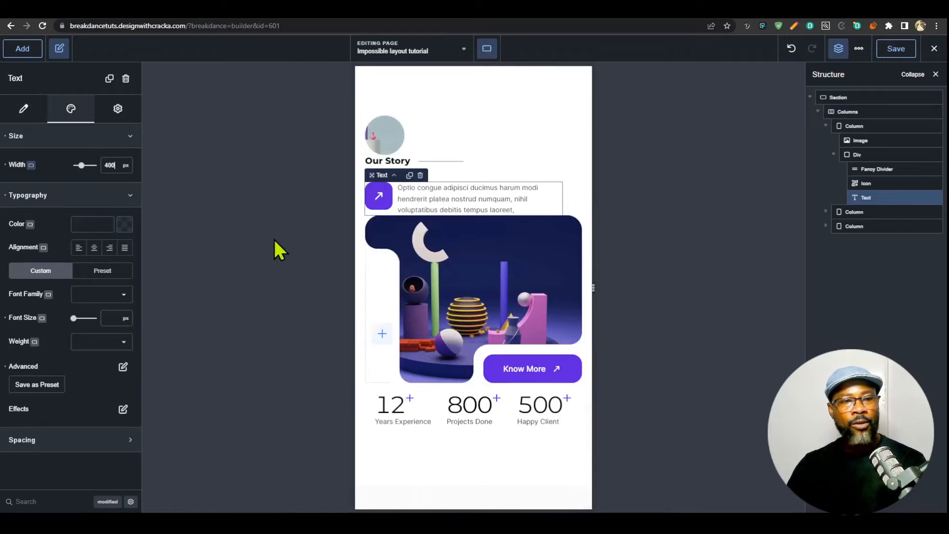
left_click(487, 49)
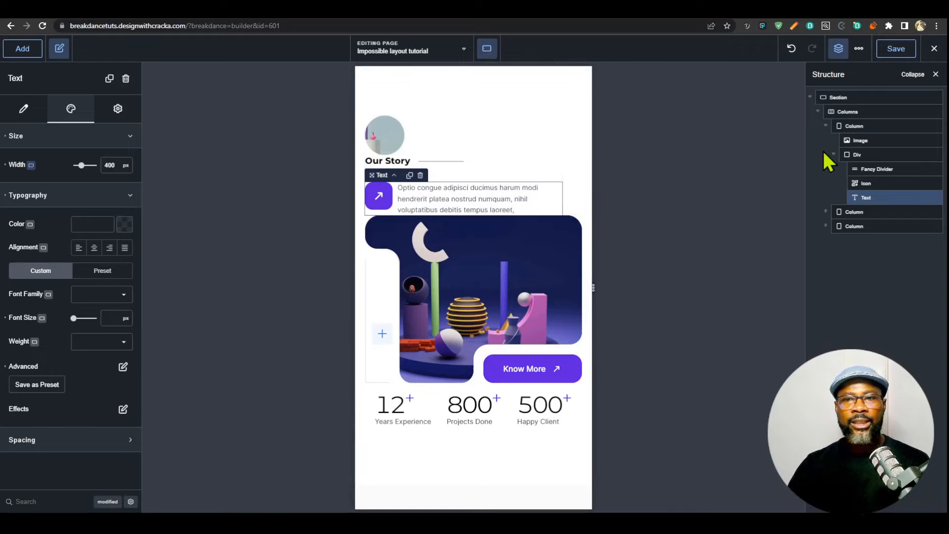
- Set the Columns element's column gap to 40 px at the Phone Landscape breakpoint
left_click(825, 126)
left_click(847, 112)
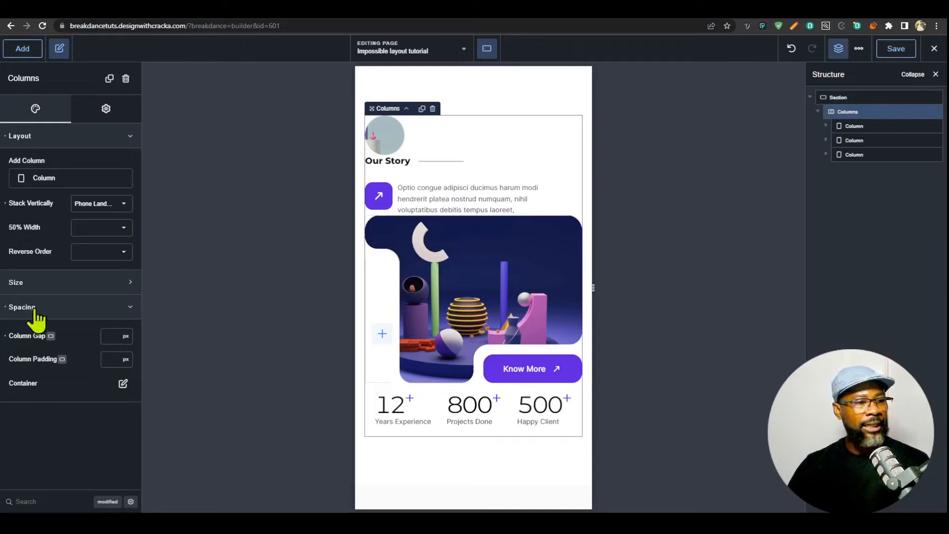
type("40")
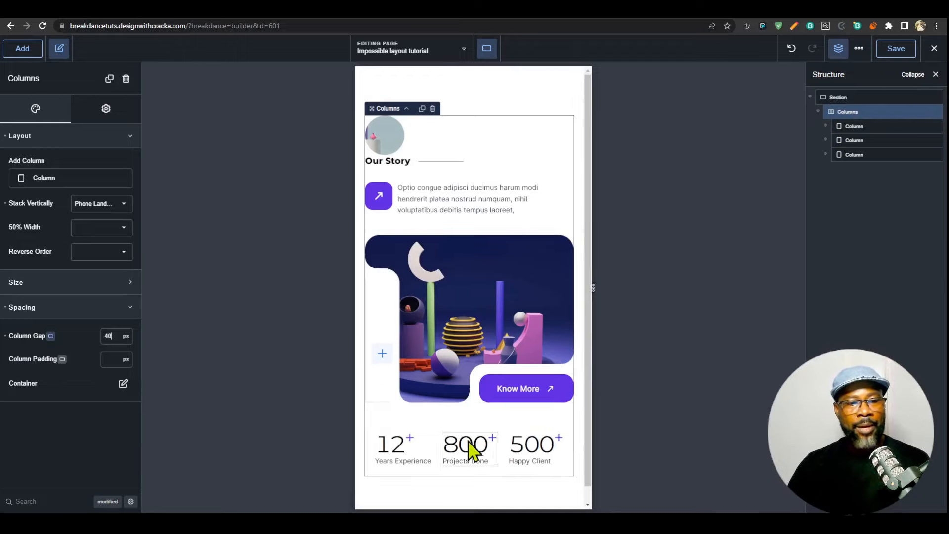
- Check the column spacing at the Phone Portrait breakpoint and return to Phone Landscape
left_click(487, 48)
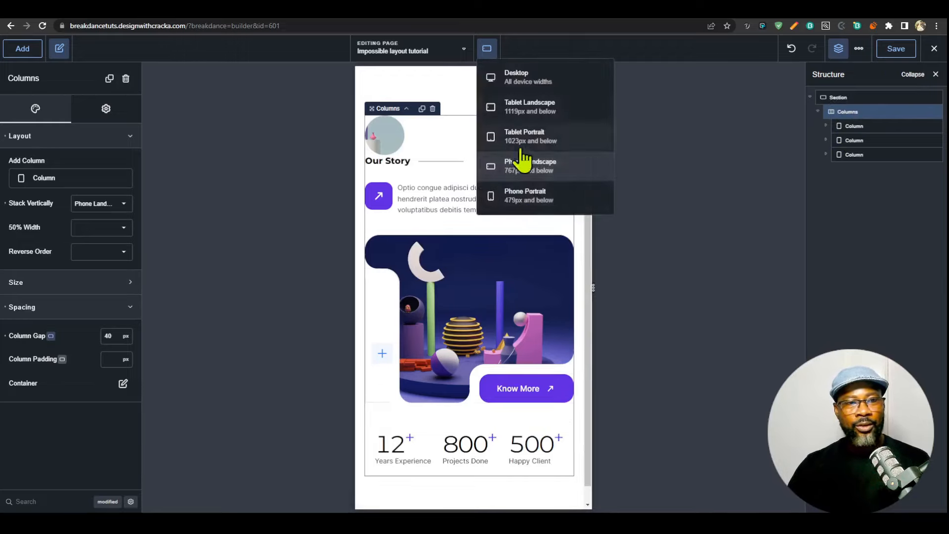
left_click(521, 191)
left_click(488, 48)
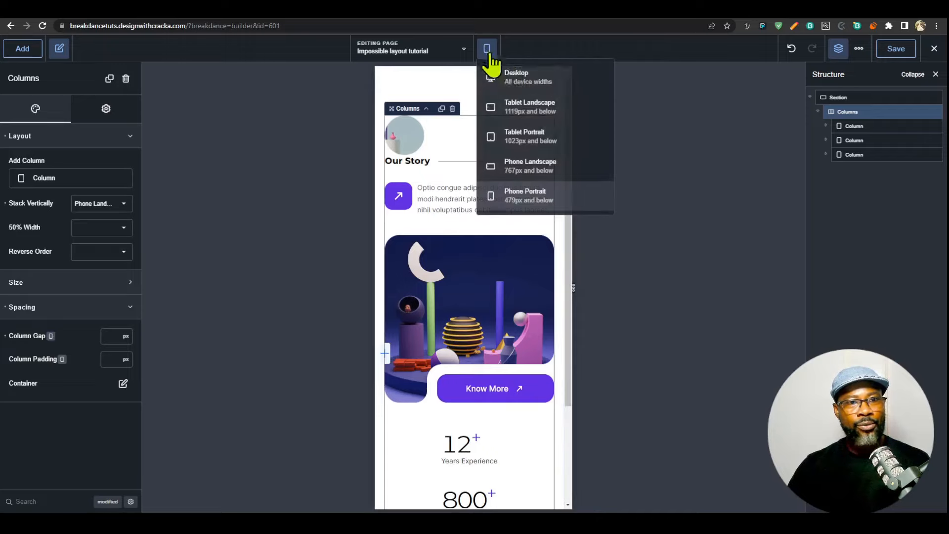
left_click(542, 165)
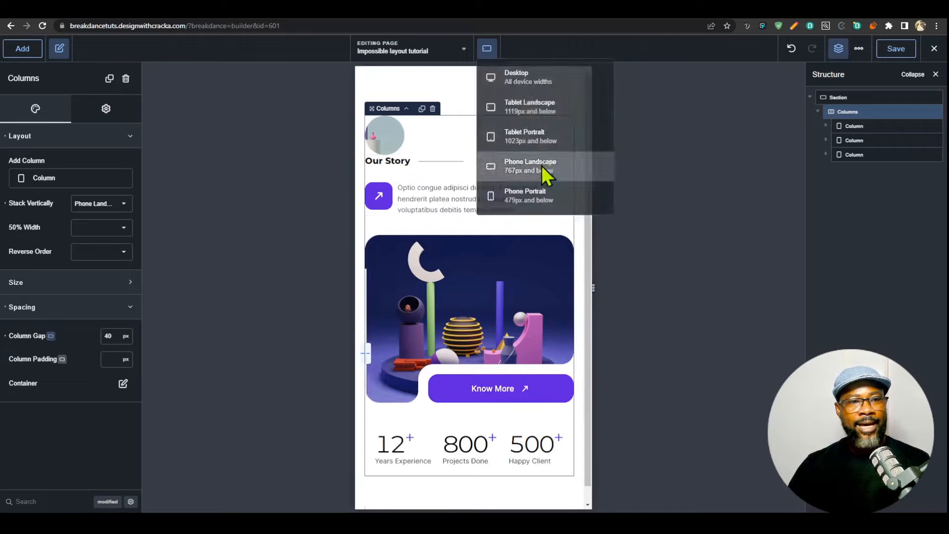
- Try gaps of 20 px and 50 px on the first column at the Phone Landscape breakpoint, and clear the value
left_click(852, 125)
left_click(845, 153)
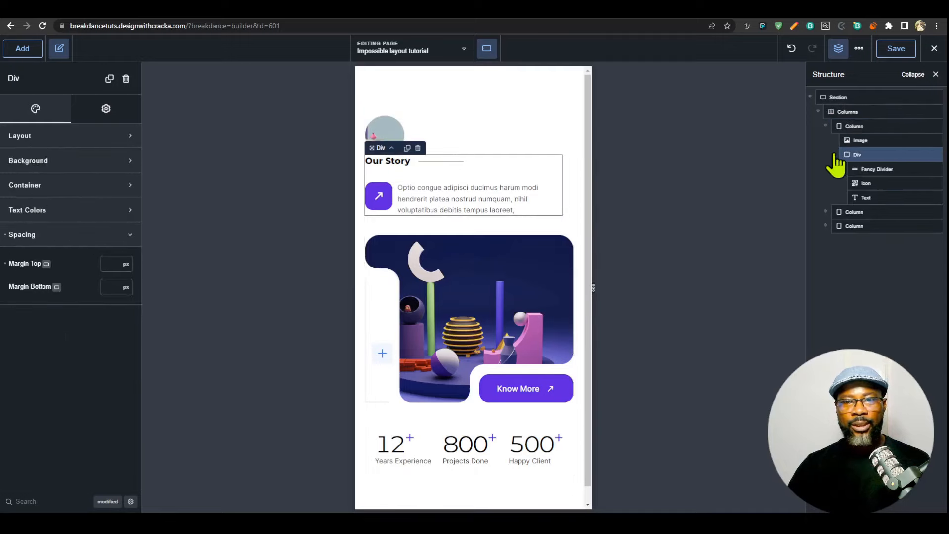
left_click(835, 153)
left_click(862, 125)
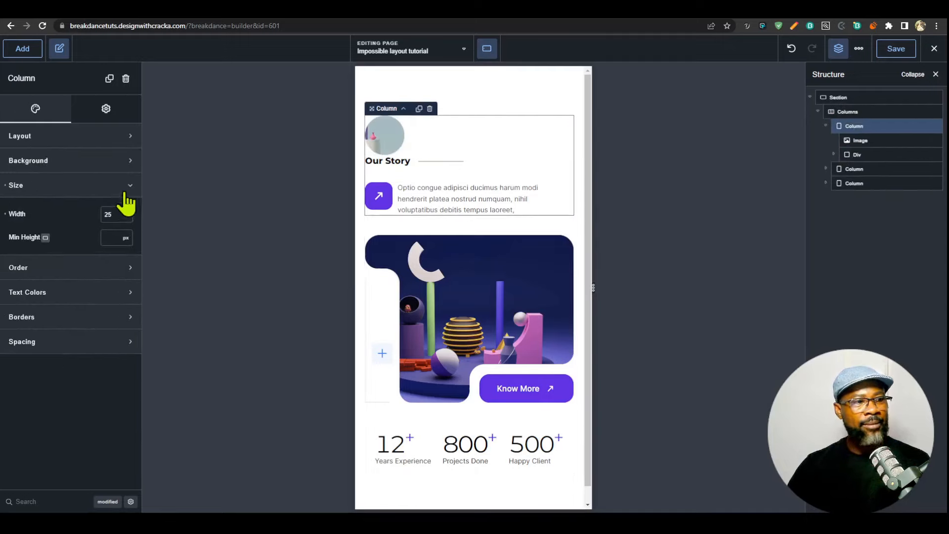
left_click(119, 342)
left_click(89, 137)
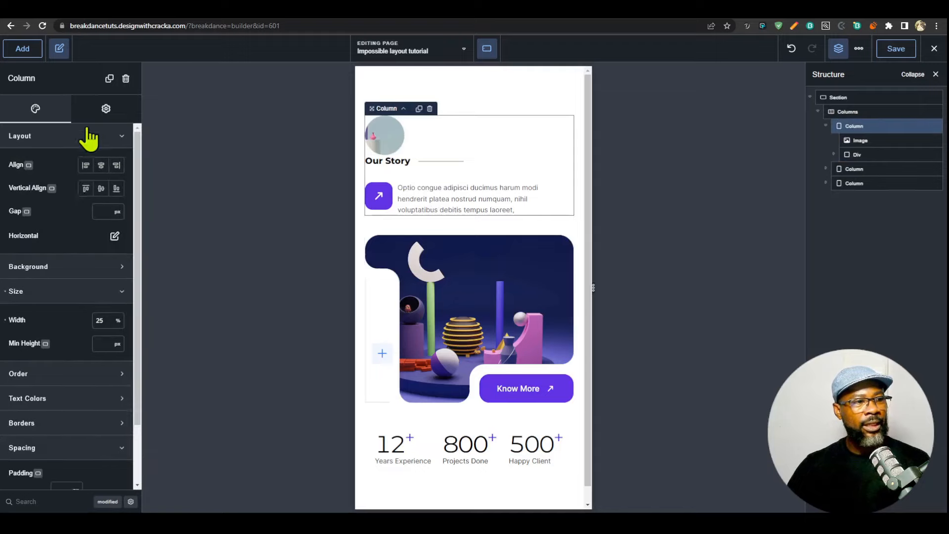
left_click(103, 211)
type("20")
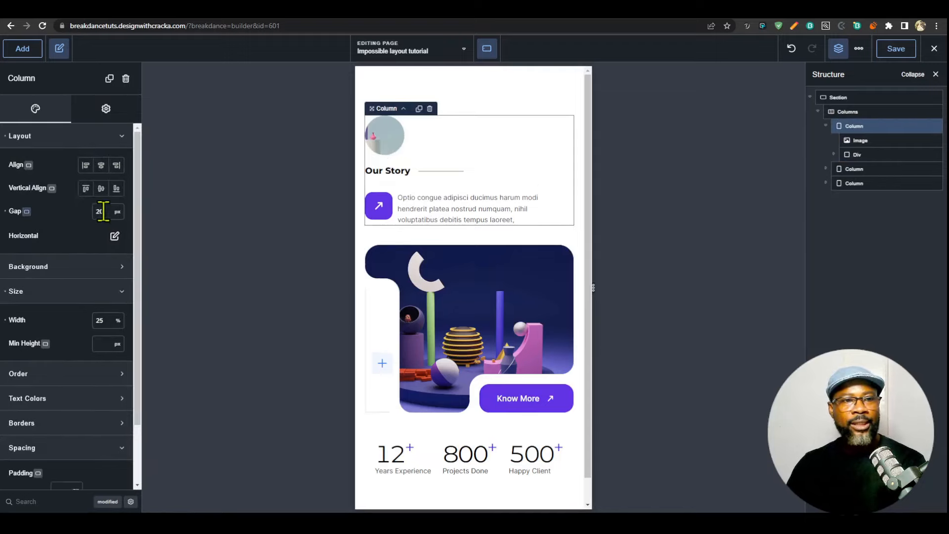
type("50")
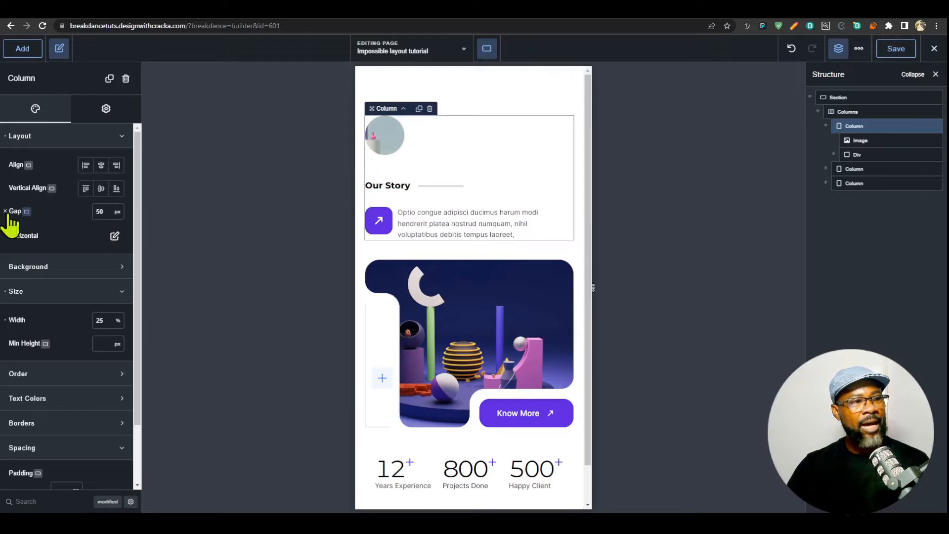
key("BackSpace")
key("BackSpace")
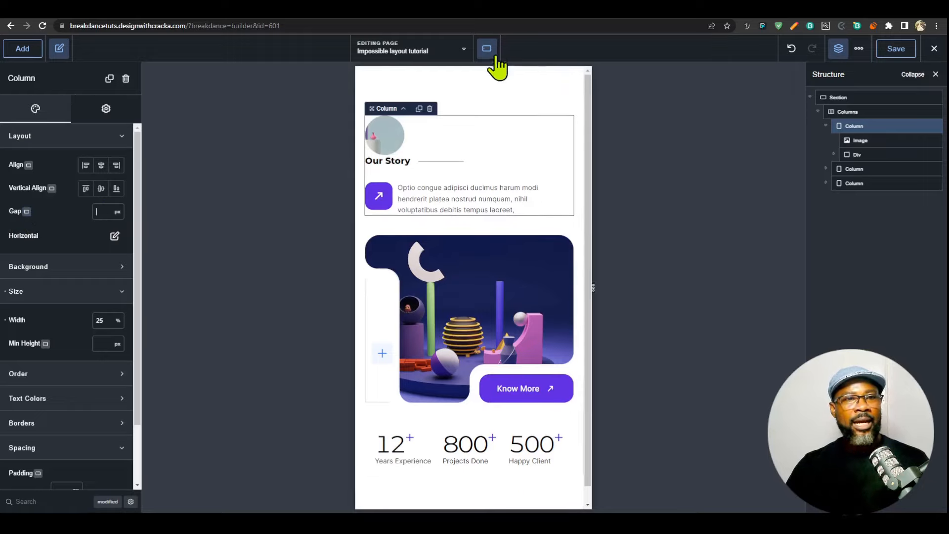
- Set the first column's gap to 32 px at the Desktop breakpoint and return to Phone Landscape
left_click(488, 49)
left_click(500, 70)
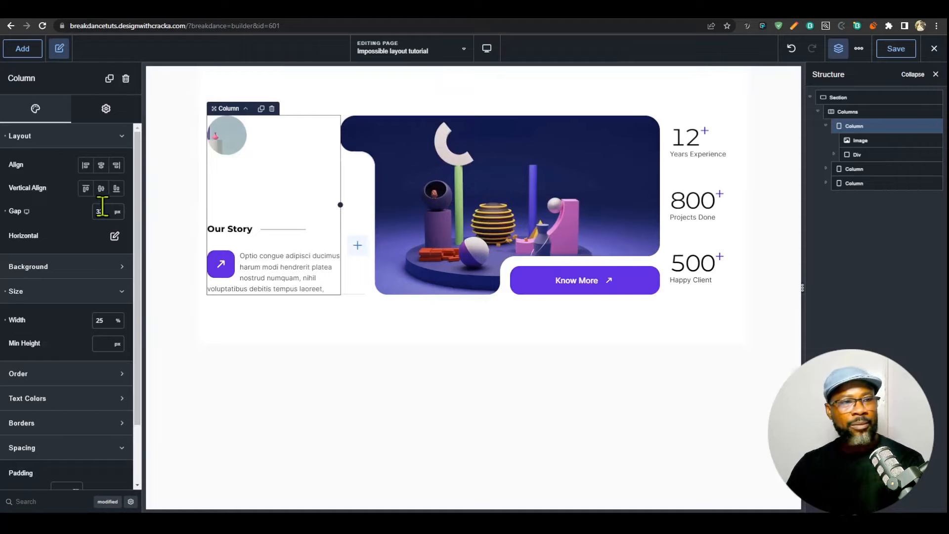
left_click(487, 49)
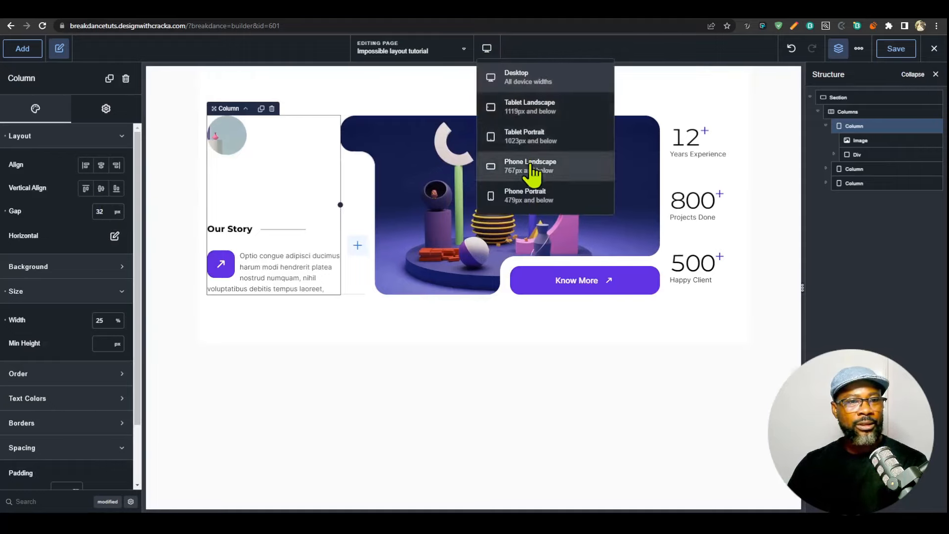
left_click(532, 168)
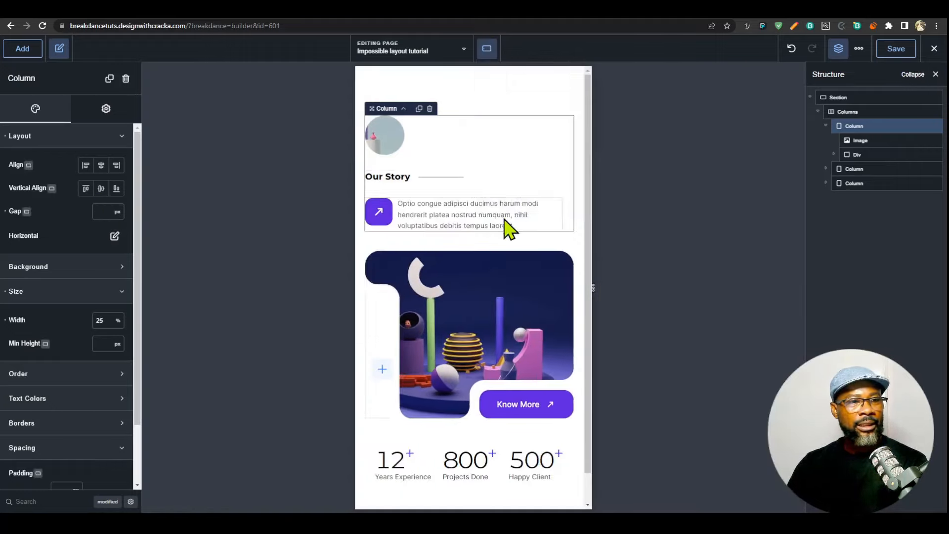
- Review the stacked layout and its spacing at the Phone Portrait, Phone Landscape and Tablet Portrait breakpoints
left_click(487, 48)
left_click(539, 202)
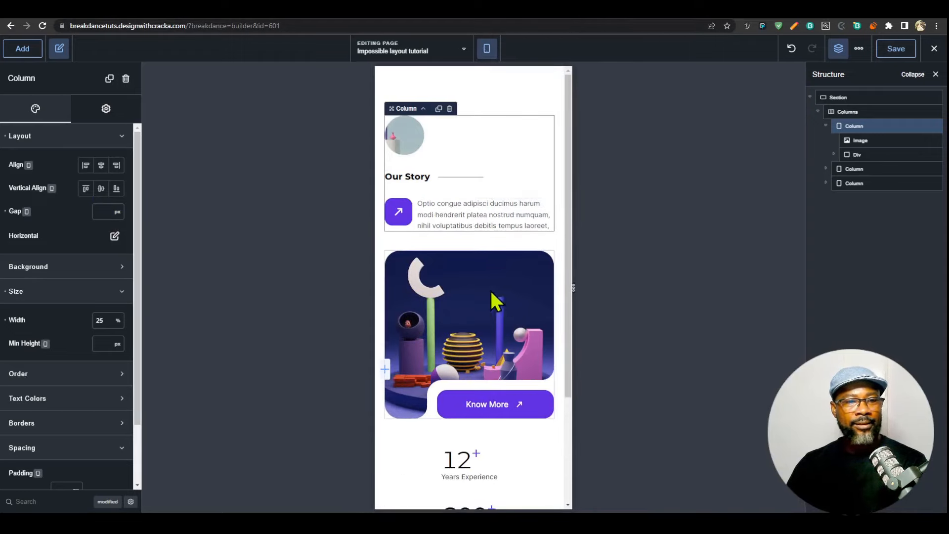
scroll(489, 302, "down", 2)
scroll(477, 321, "up", 2)
left_click(487, 48)
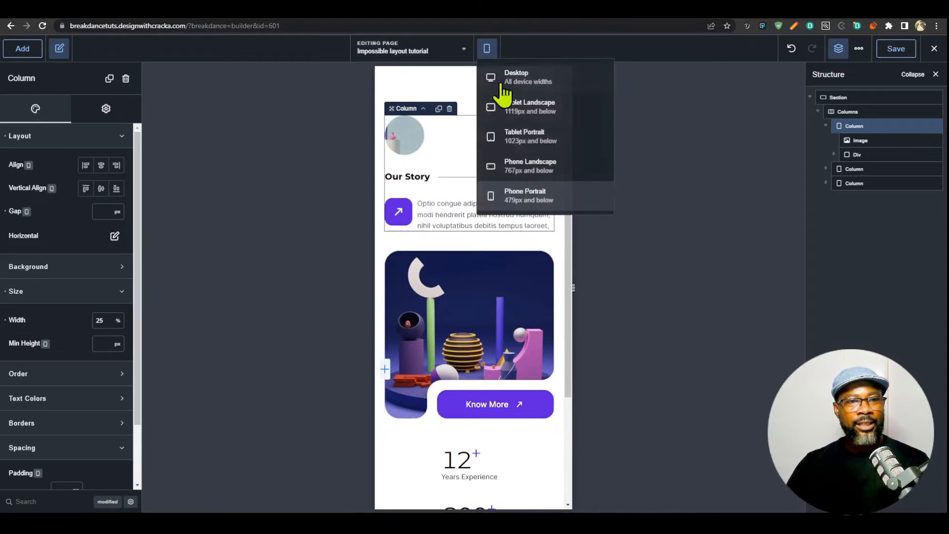
left_click(532, 166)
left_click(487, 48)
left_click(549, 137)
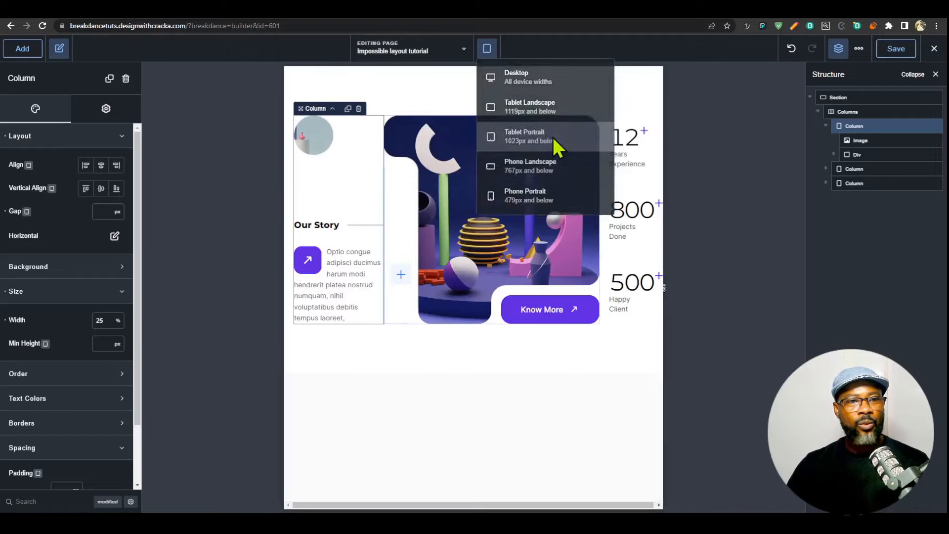
left_click(487, 48)
left_click(539, 163)
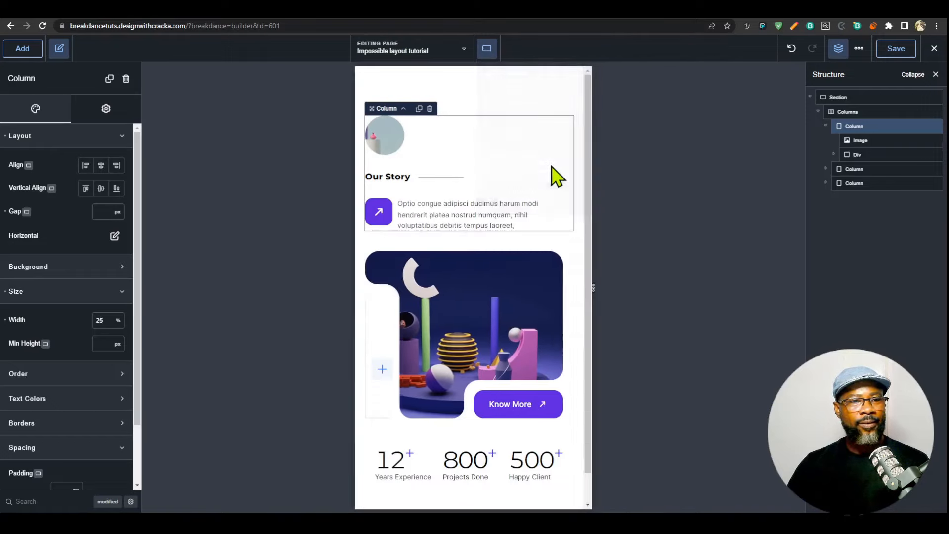
- Return to the Desktop view and save the page
left_click(486, 49)
left_click(502, 79)
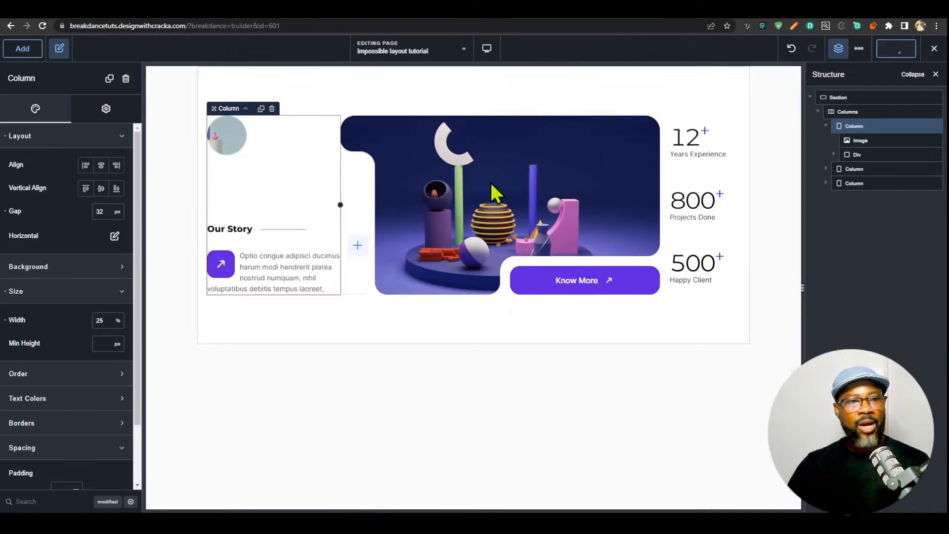
- Reload the published tutorial page and compare it with the finished Impossible layout page
left_click(732, 4)
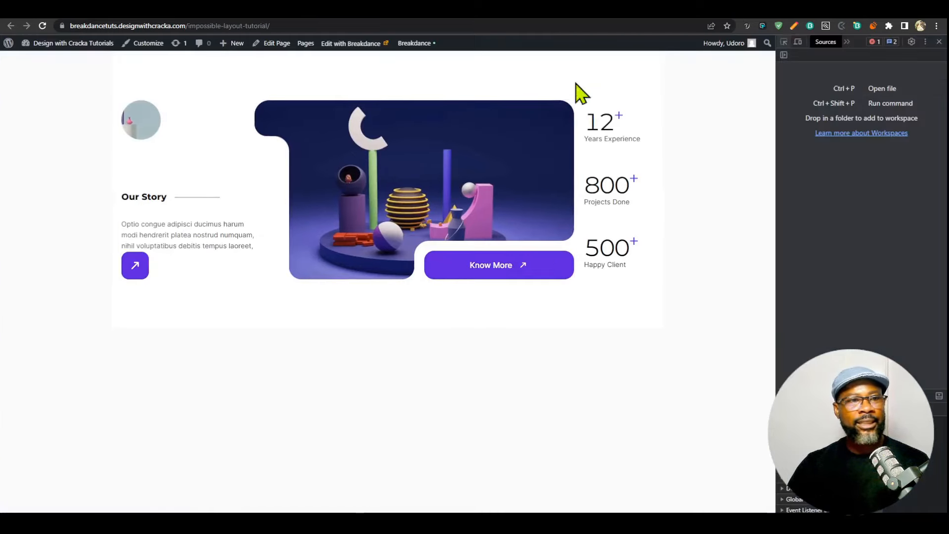
key("ctrl+r")
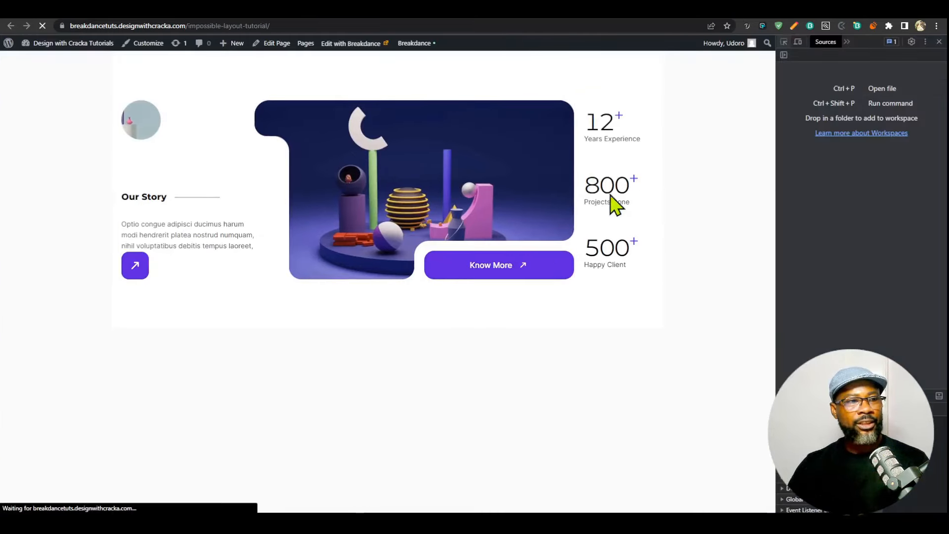
left_click(751, 14)
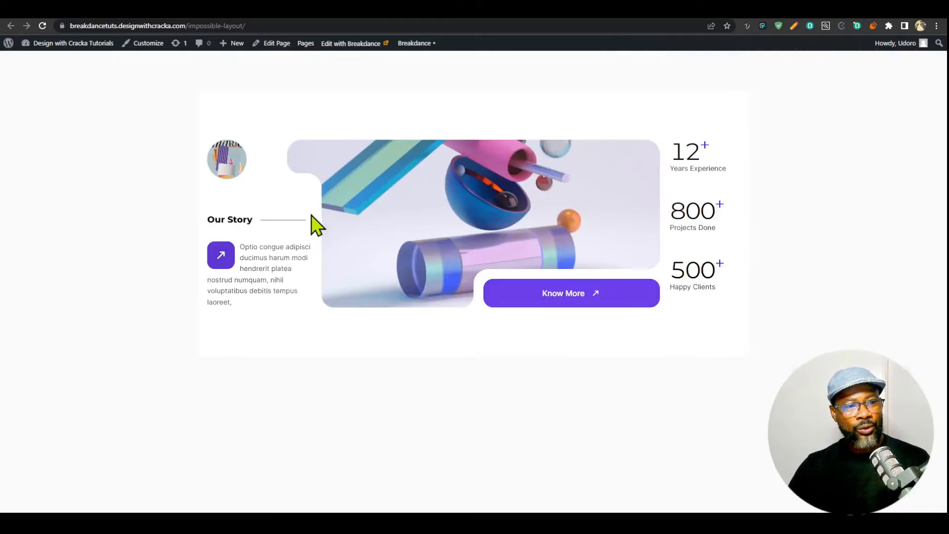
- Close the developer tools on the published tutorial page and compare its columns with the finished Impossible layout page
left_click(729, 2)
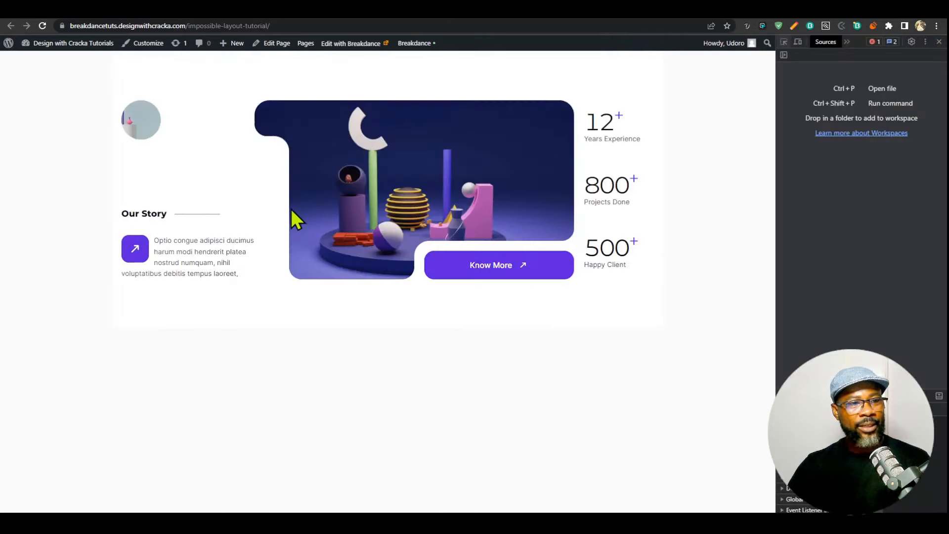
left_click(939, 41)
left_click(764, 14)
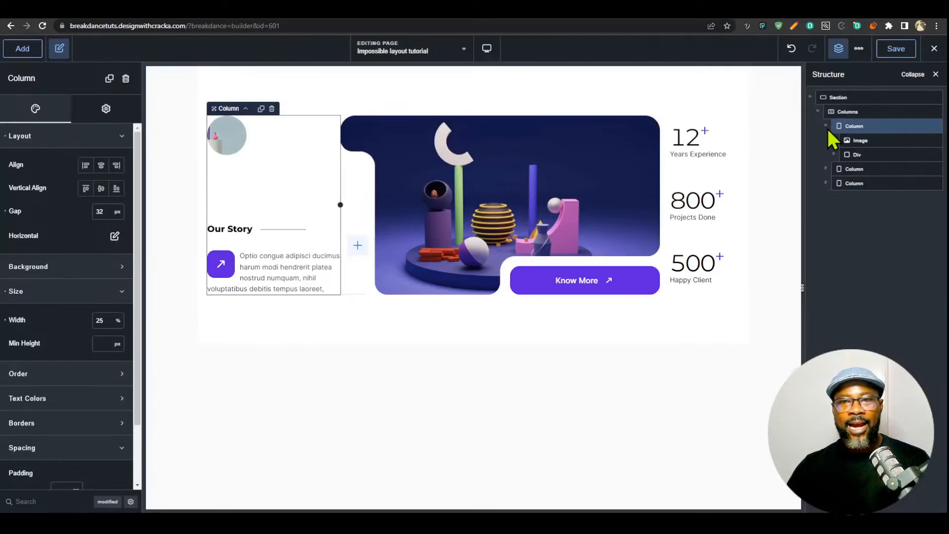
- Examine the first column's layout, size, spacing and modified settings in the page builder
left_click(826, 126)
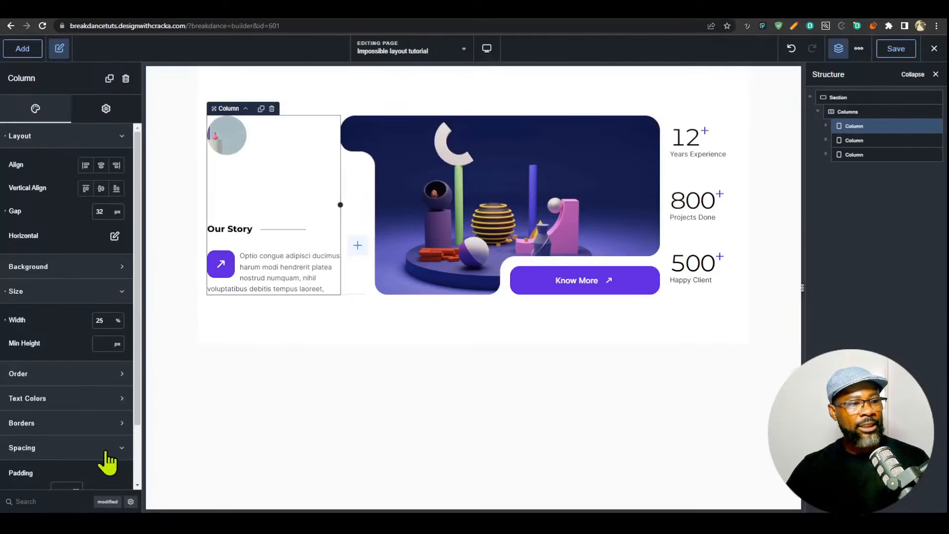
scroll(107, 462, "down", 2)
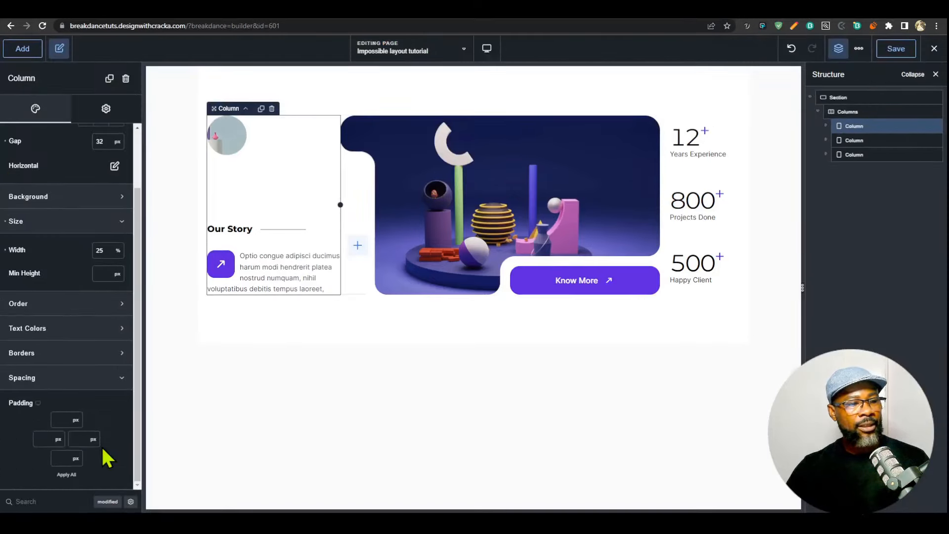
left_click(65, 223)
left_click(74, 135)
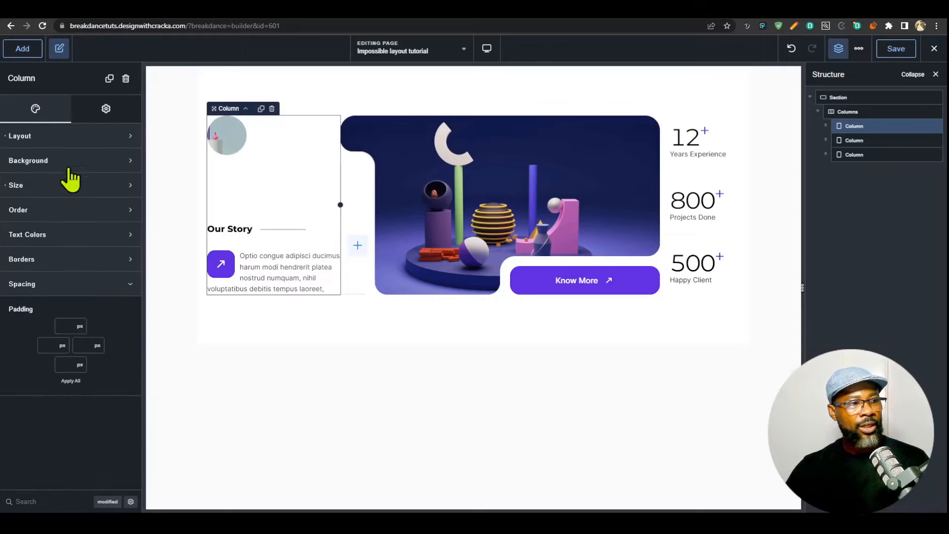
left_click(107, 502)
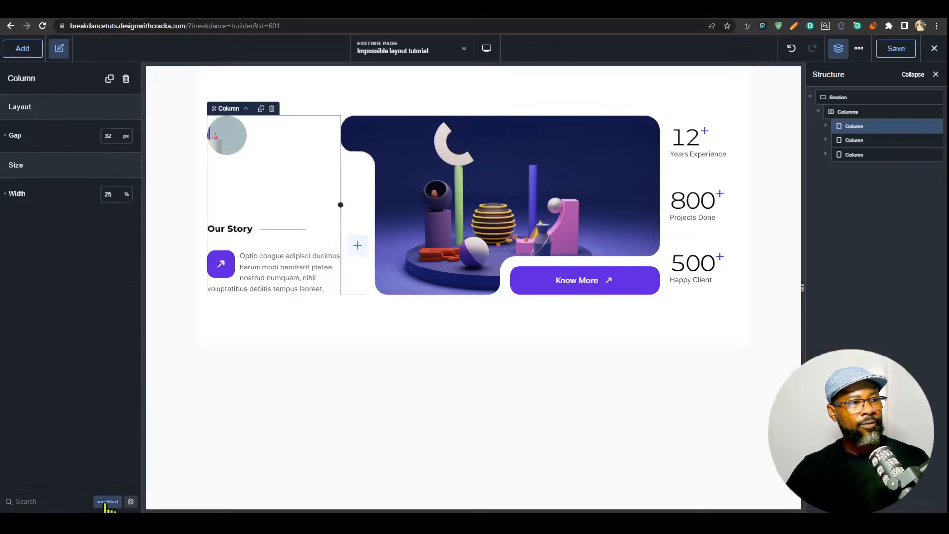
left_click(107, 502)
left_click(58, 290)
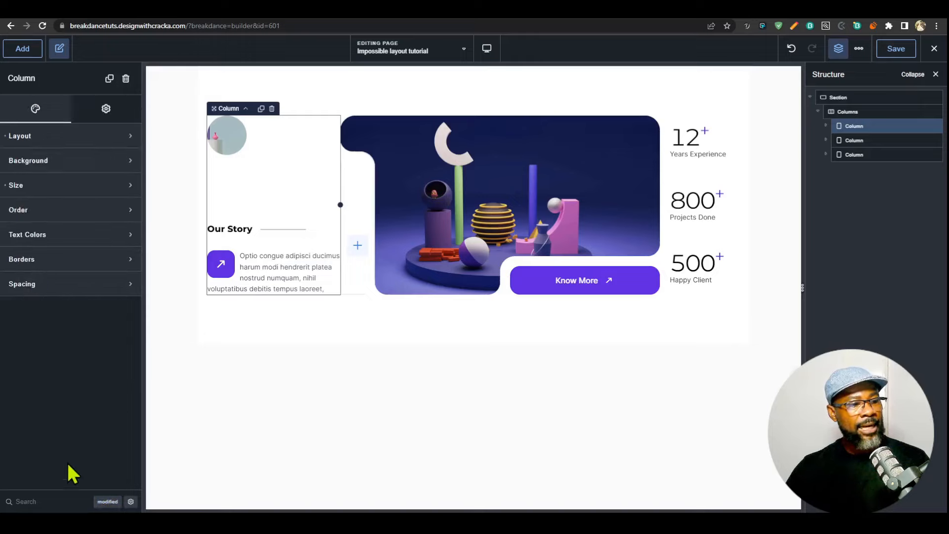
- Find the first column's wrapper margin setting and set its right margin to -10%
left_click(78, 494)
type("margin")
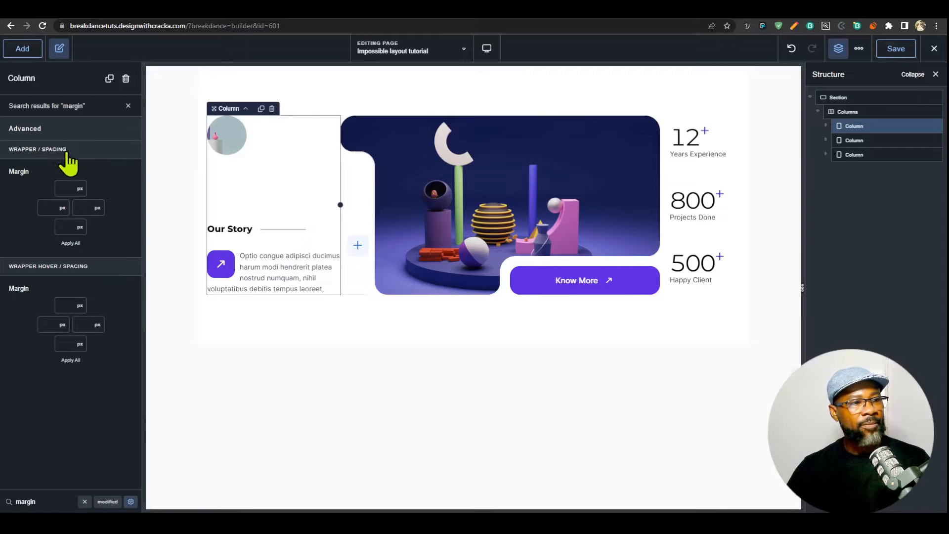
left_click(97, 213)
type("-10")
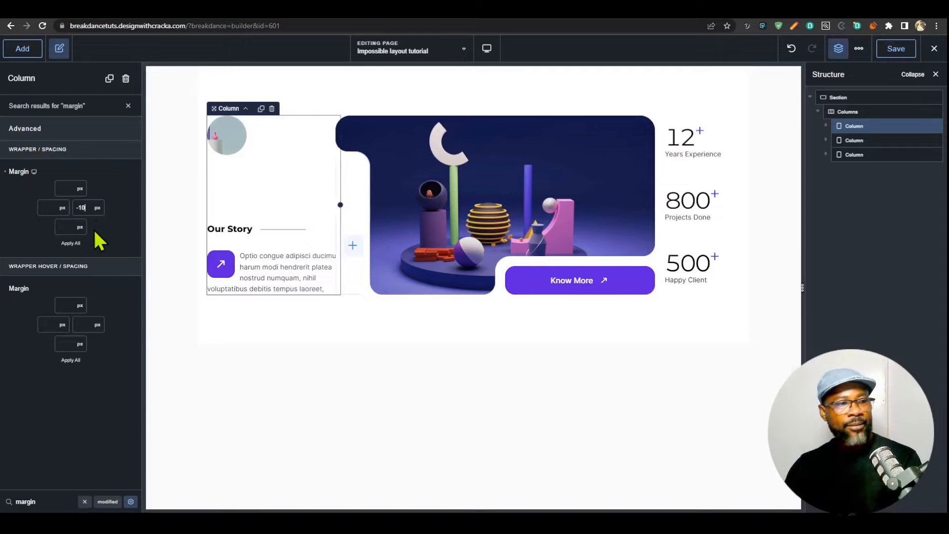
left_click(100, 208)
left_click(109, 248)
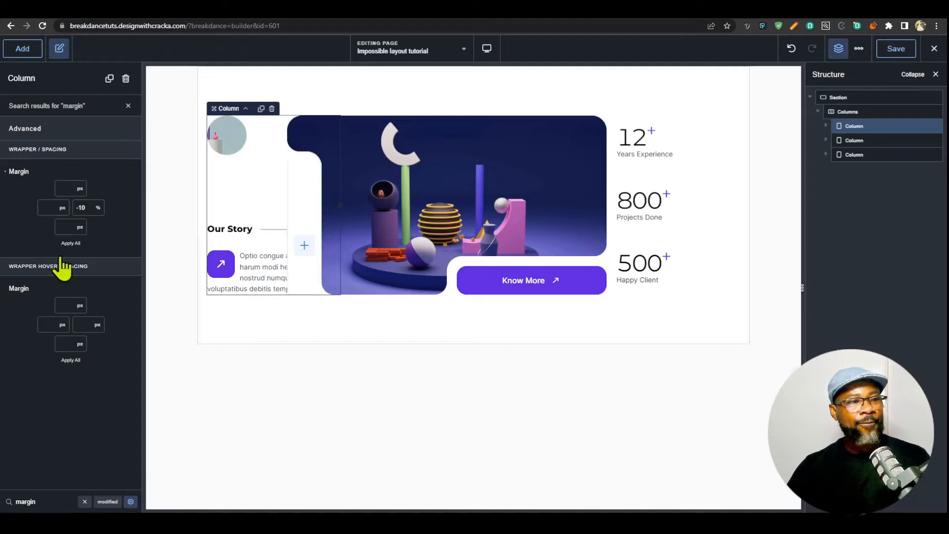
- Clear and re-enter the first column's -10% right margin to compare the layout with and without it
double_click(87, 205)
key("BackSpace")
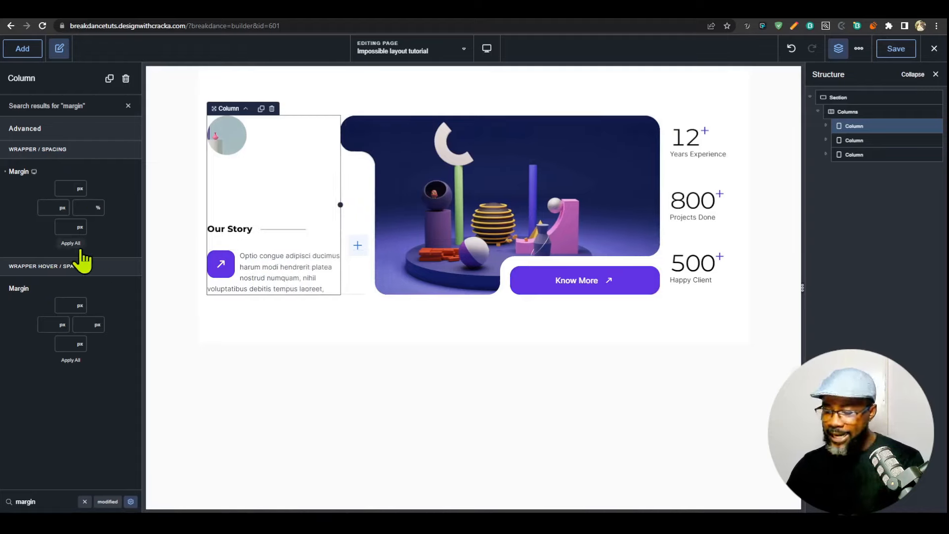
type("-10")
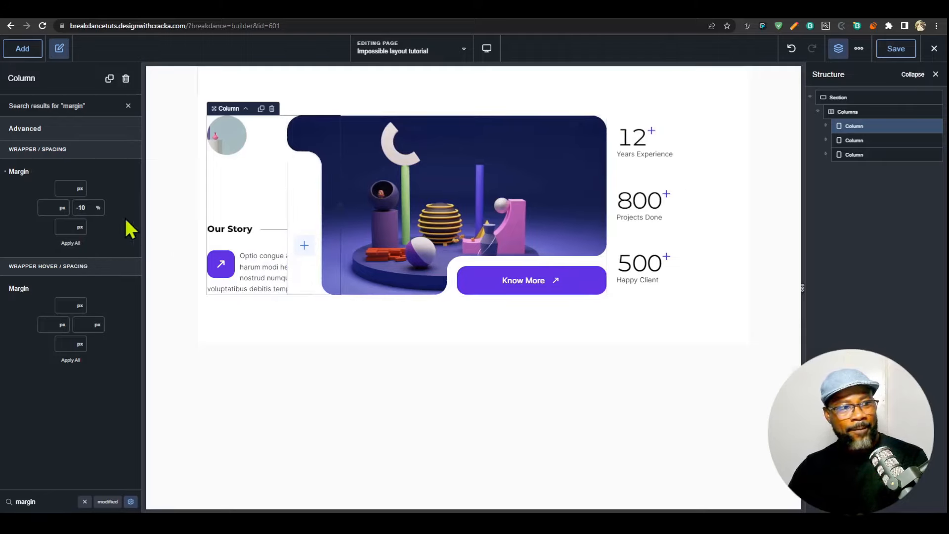
left_click(88, 207)
key("BackSpace")
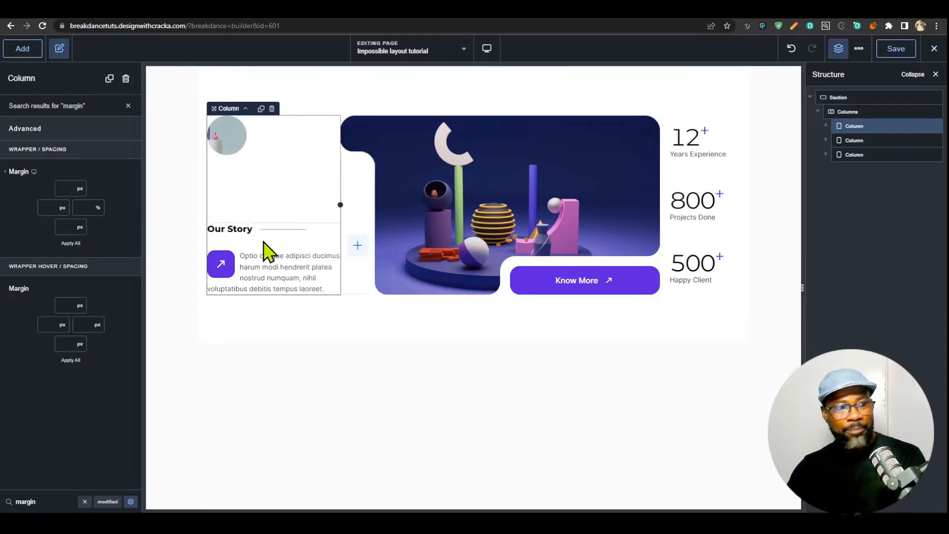
type("0")
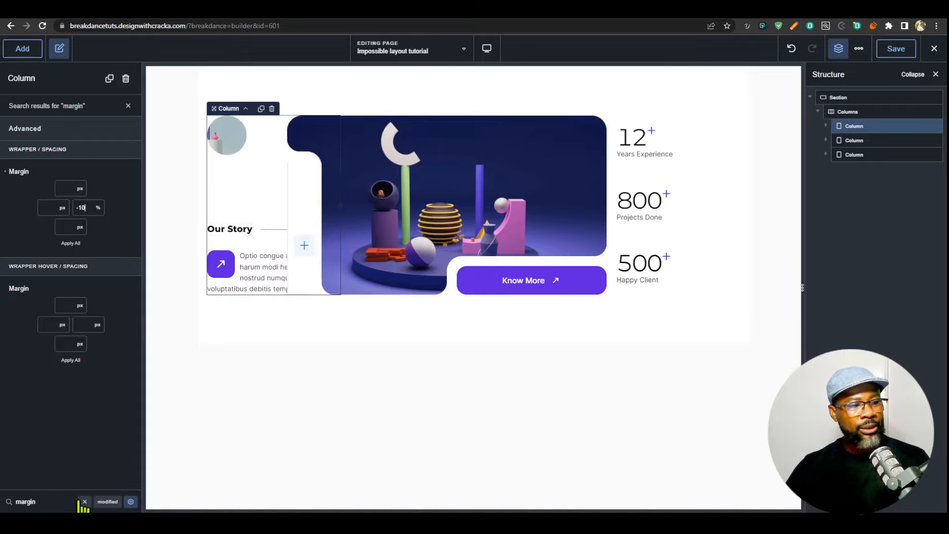
- Find the first column's wrapper Z-Index setting, set it to 1, and clear the settings search
type("z")
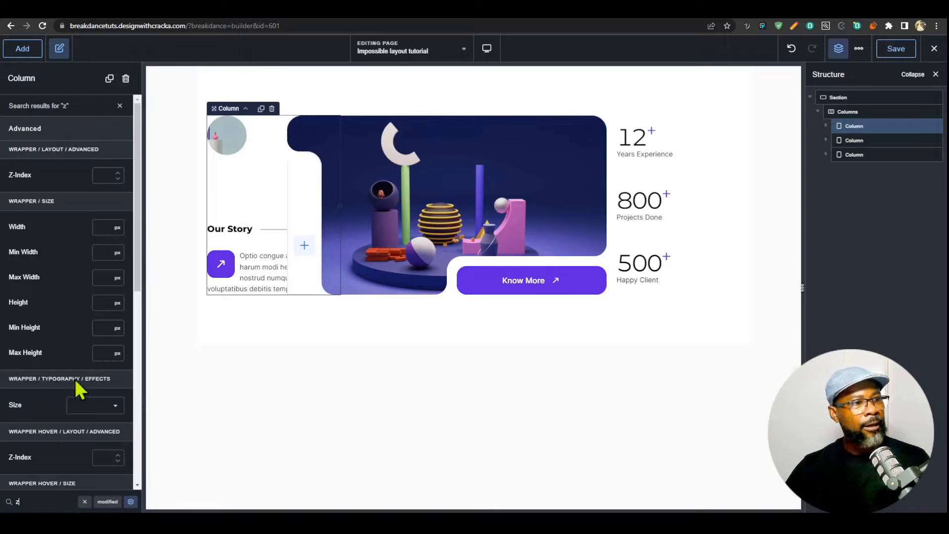
left_click(106, 176)
type("1")
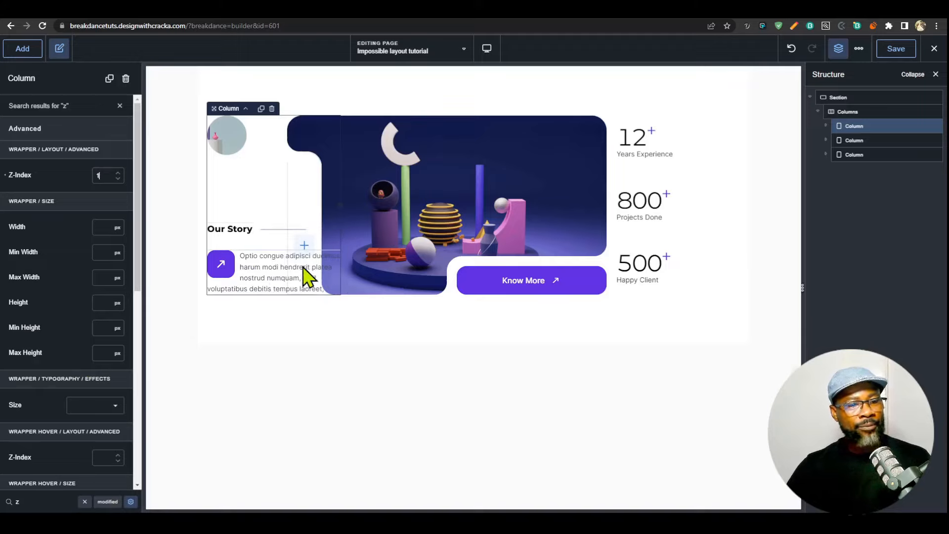
left_click(120, 105)
- Set the first column's right padding to 5%
left_click(57, 285)
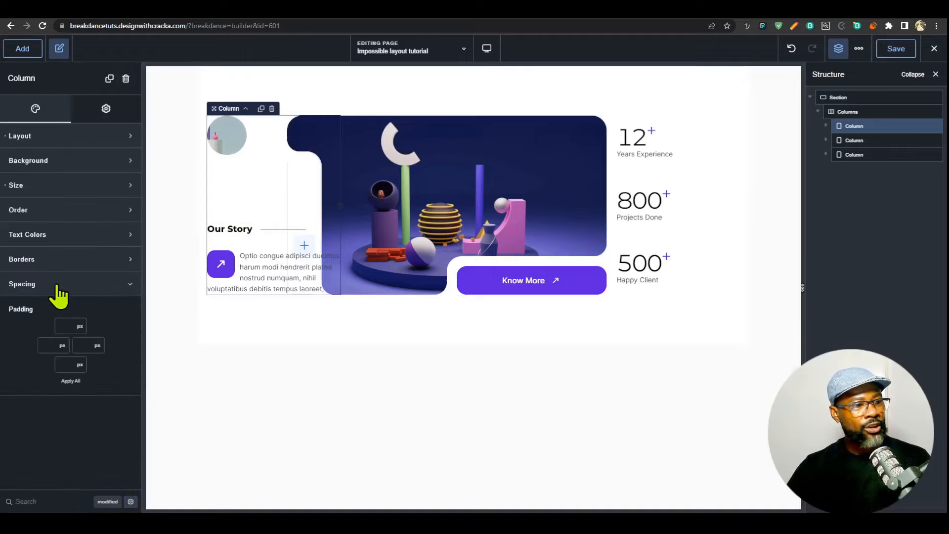
type("5")
left_click(98, 345)
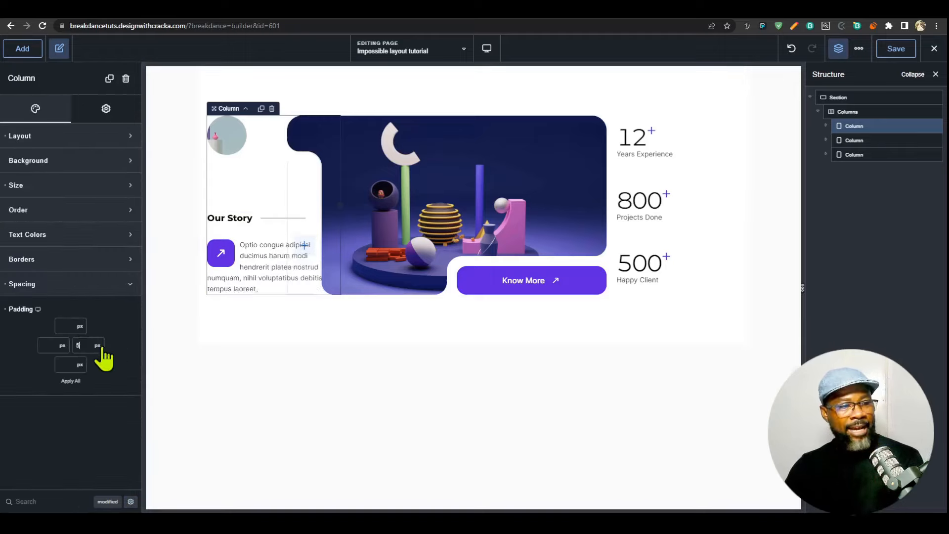
left_click(105, 375)
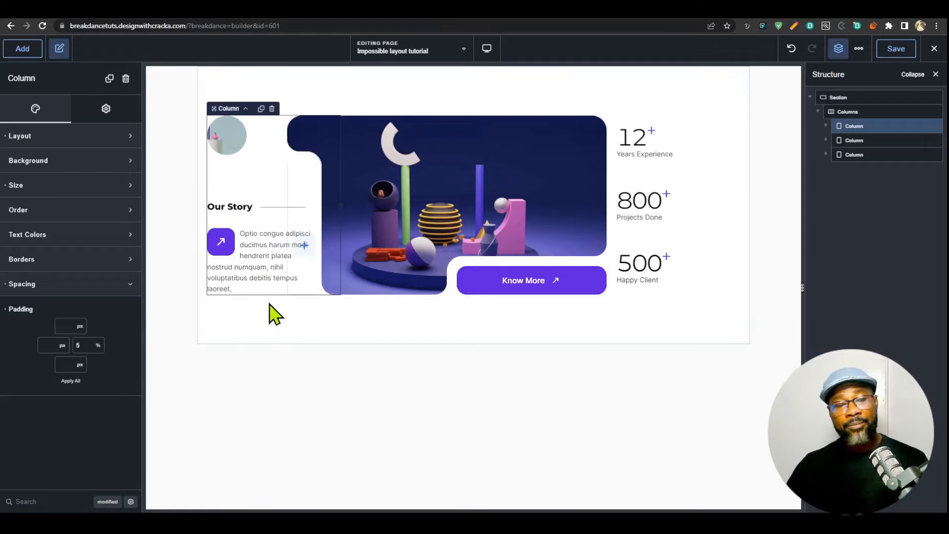
- Check the layout at the Phone Landscape and Tablet Portrait breakpoints and return to Desktop
left_click(487, 48)
left_click(532, 165)
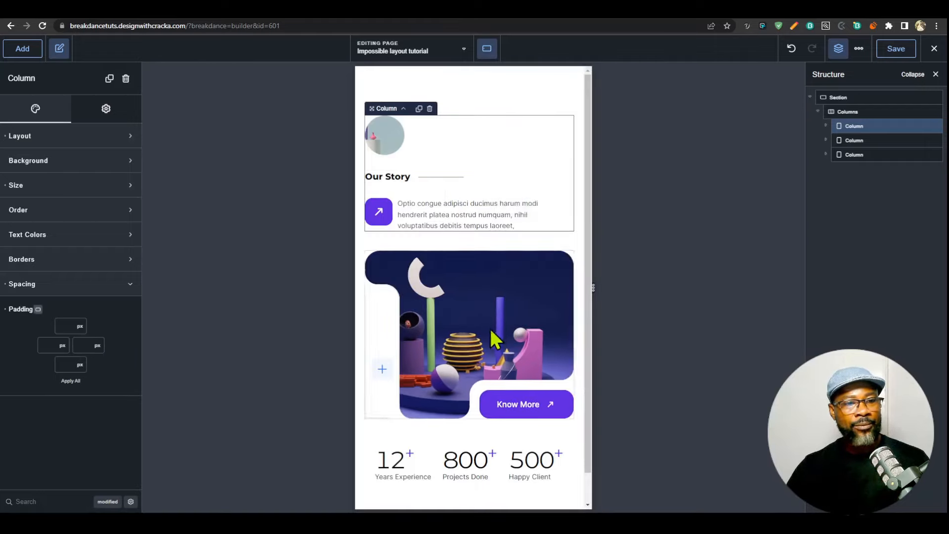
left_click(487, 48)
left_click(558, 143)
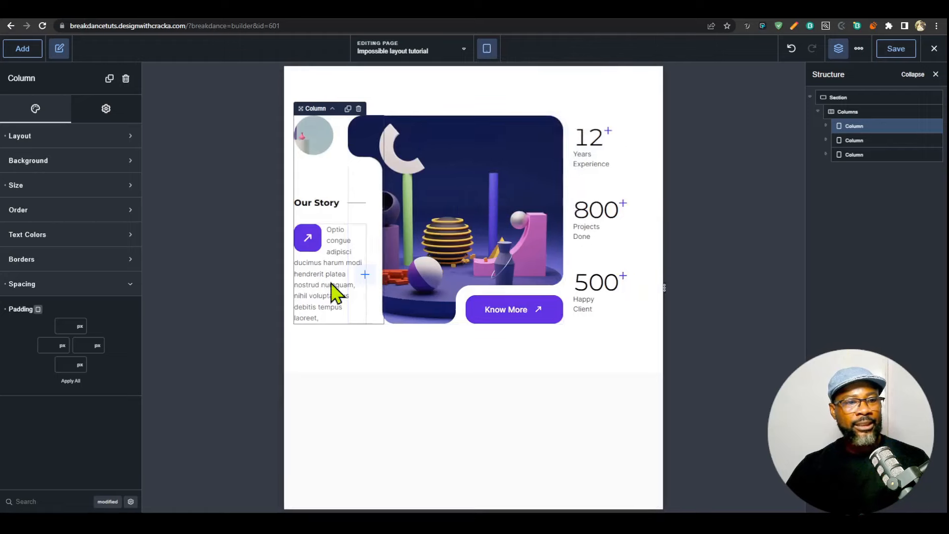
left_click(487, 48)
left_click(537, 80)
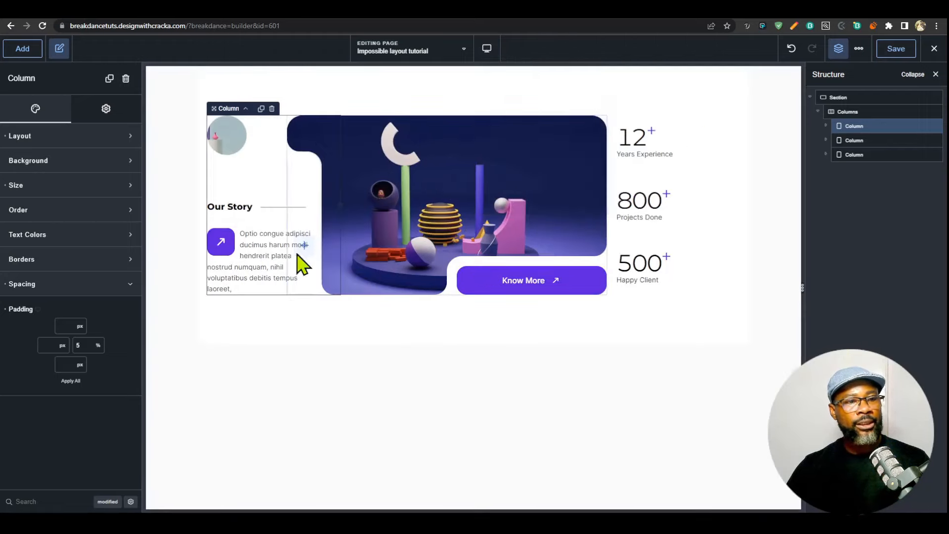
- Inspect the Columns element, the statistics column and the middle image column's size settings
left_click(581, 196)
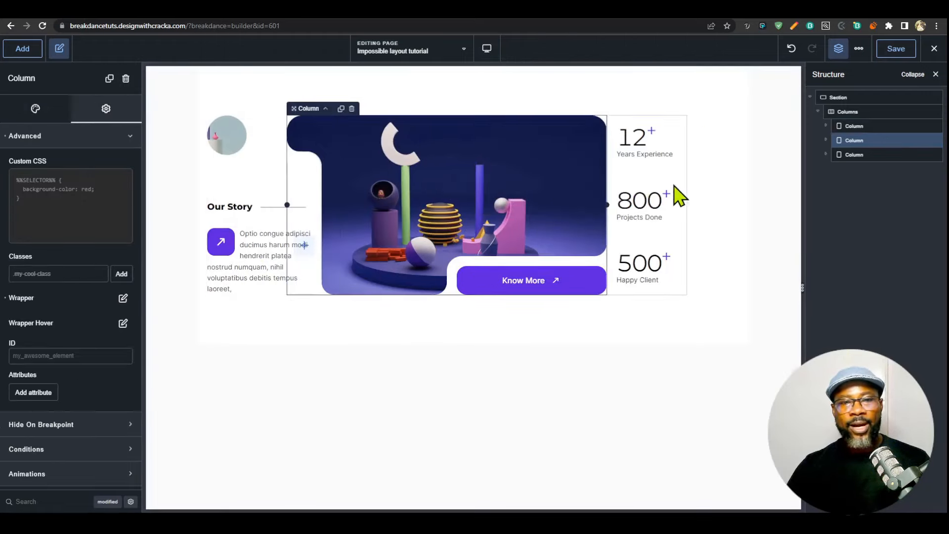
left_click(717, 177)
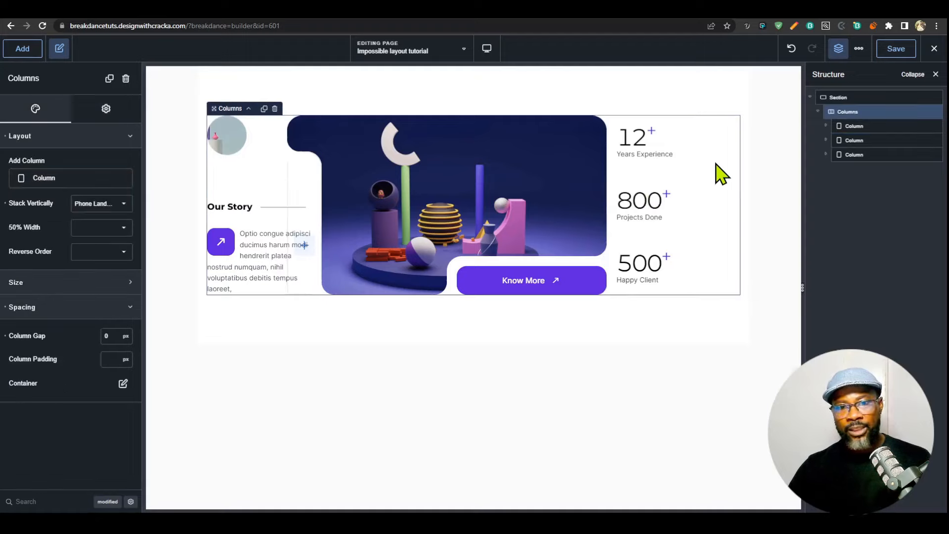
left_click(660, 193)
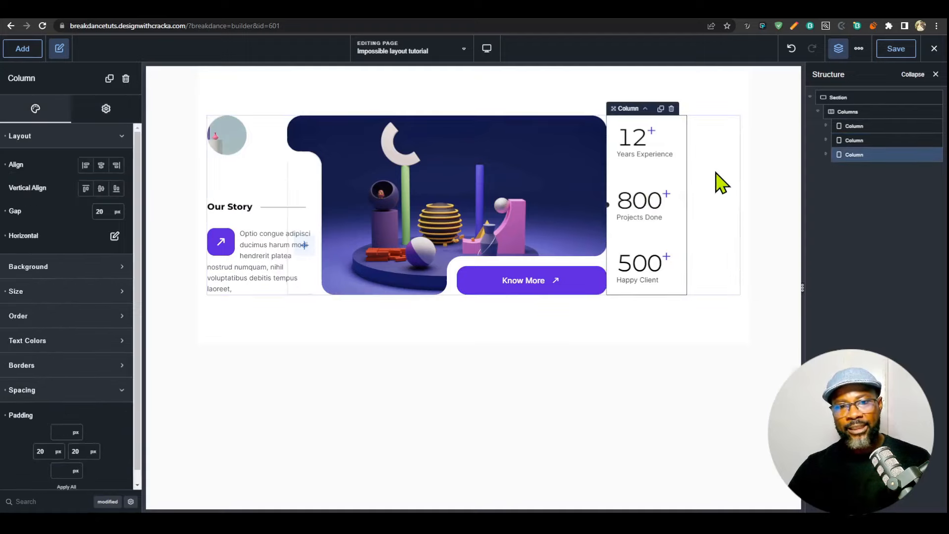
left_click(538, 177)
left_click(47, 136)
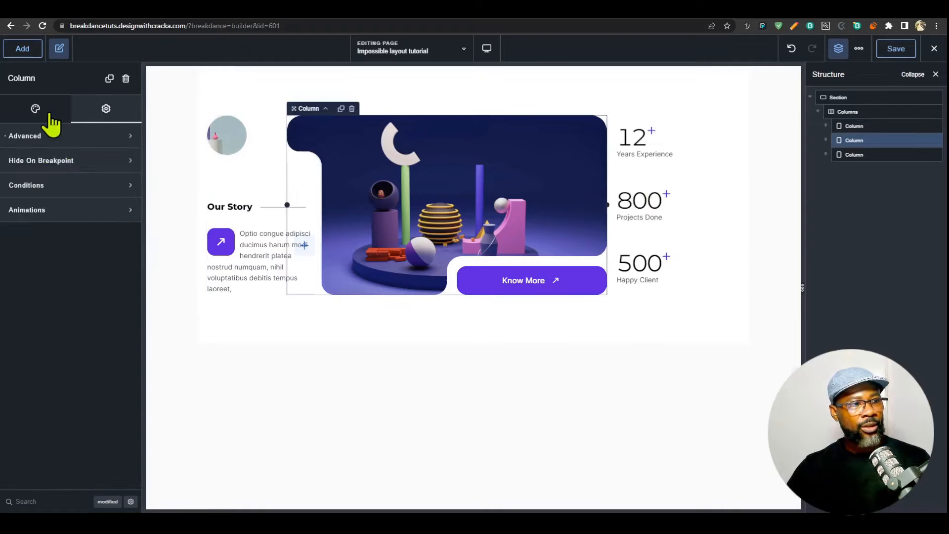
left_click(35, 108)
left_click(67, 186)
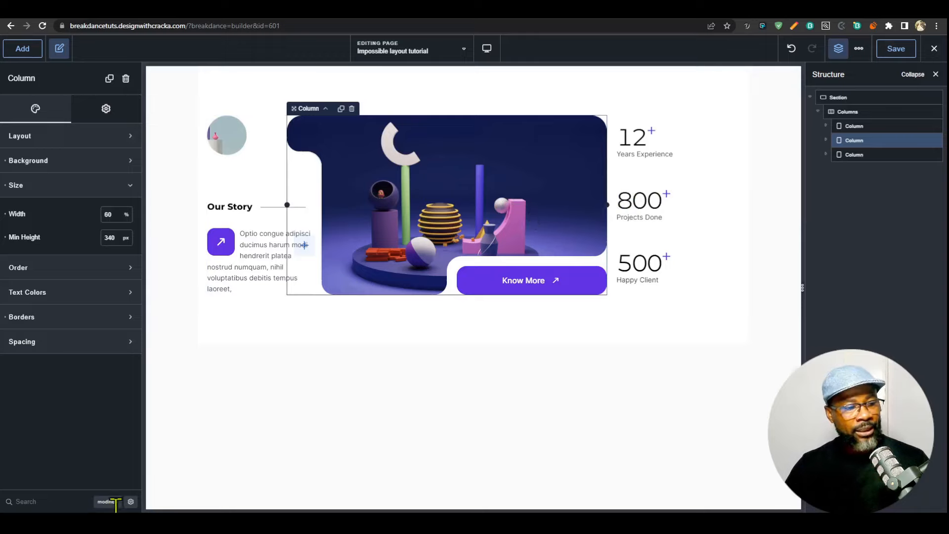
- Find the middle image column's wrapper Flex Grow setting and set it to 1
type("grw")
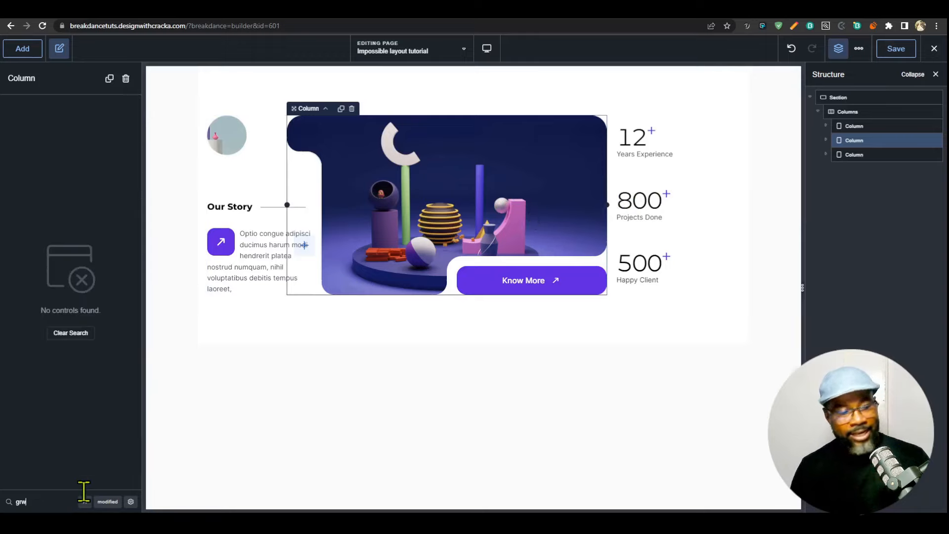
key("BackSpace")
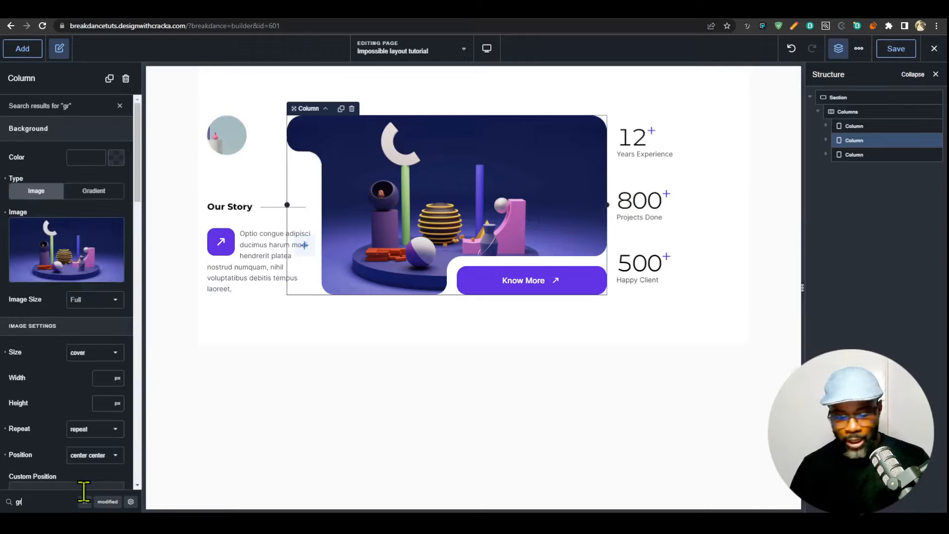
type("ow")
left_click(131, 502)
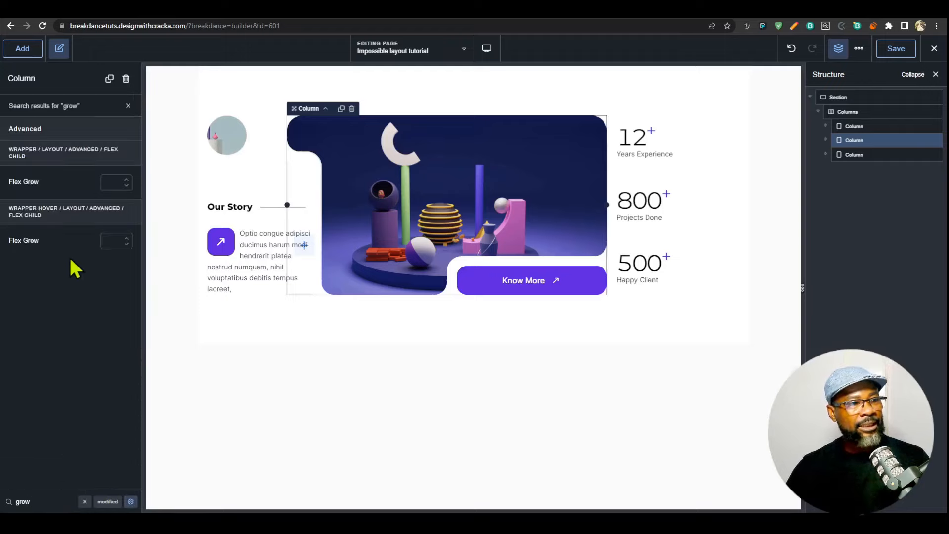
type("1")
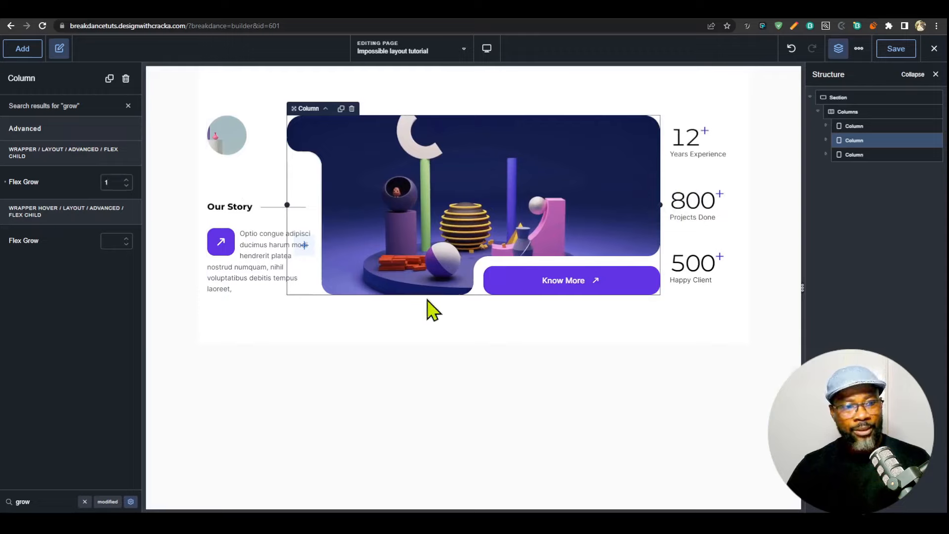
- Save the page and reload the published tutorial page
left_click(900, 49)
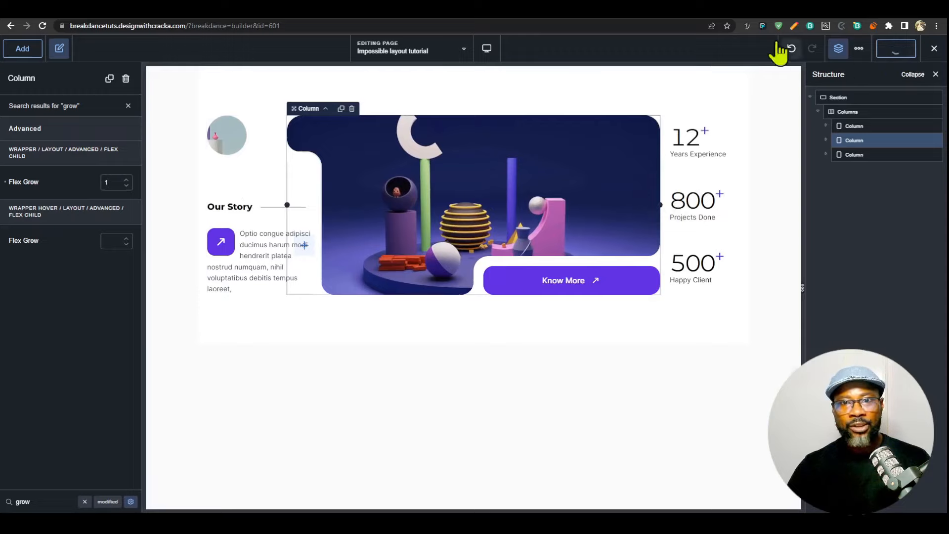
left_click(731, 18)
key("F5")
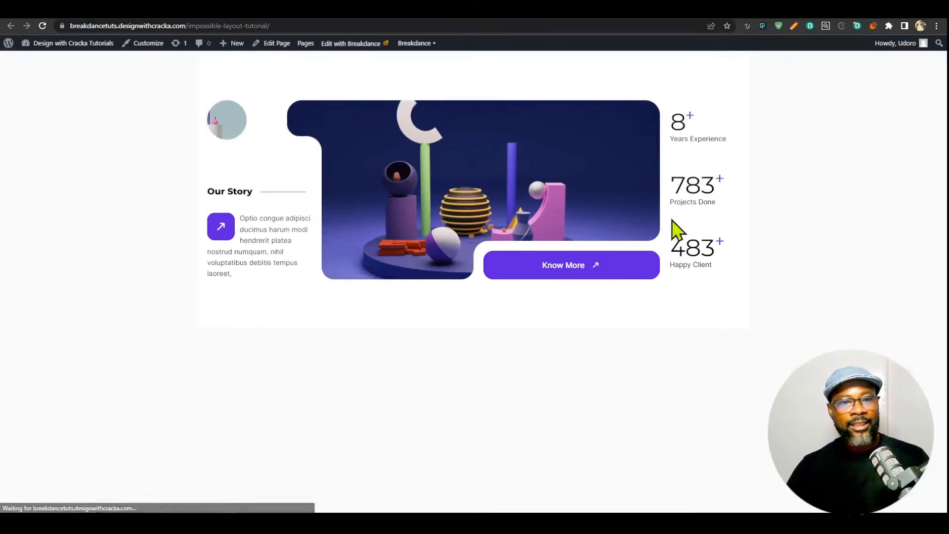
- Switch between the finished Impossible layout page and the published tutorial page to compare their layouts
left_click(760, 19)
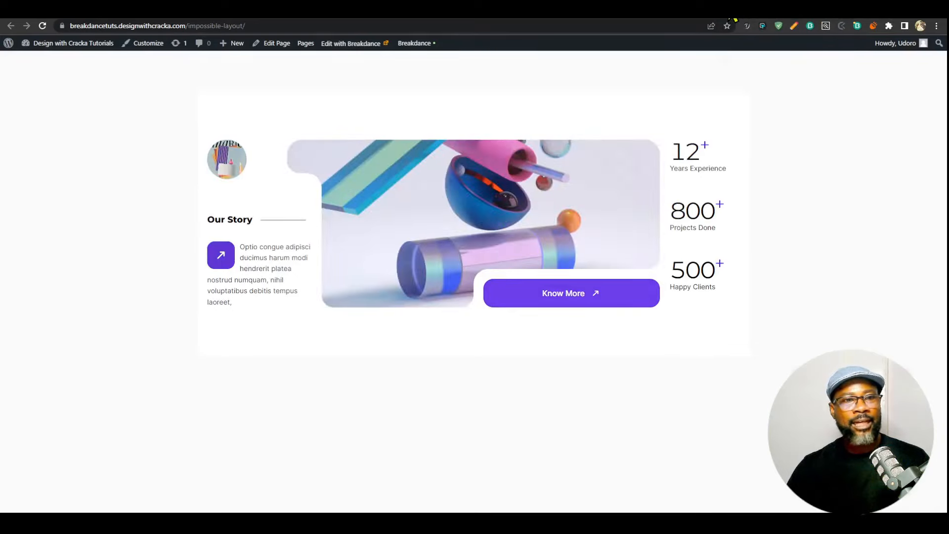
left_click(731, 18)
left_click(759, 19)
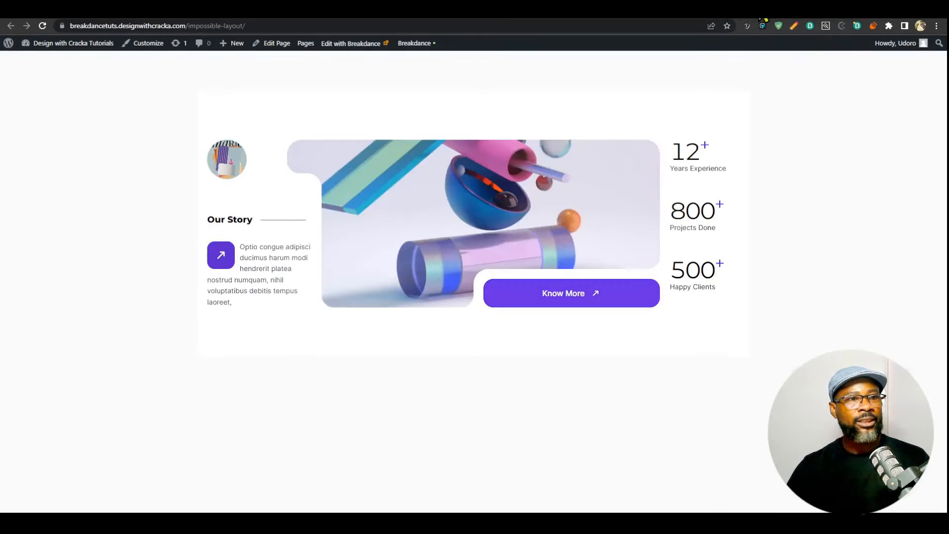
- Switch to the published tutorial page and preview it in the browser's responsive device mode at 1024 px wide
left_click(746, 19)
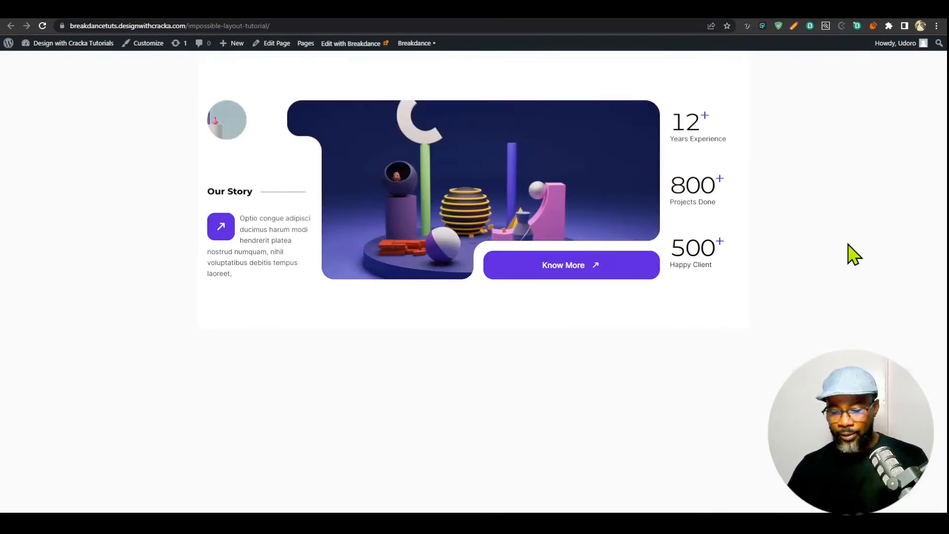
key("ctrl+shift+i")
left_click(799, 42)
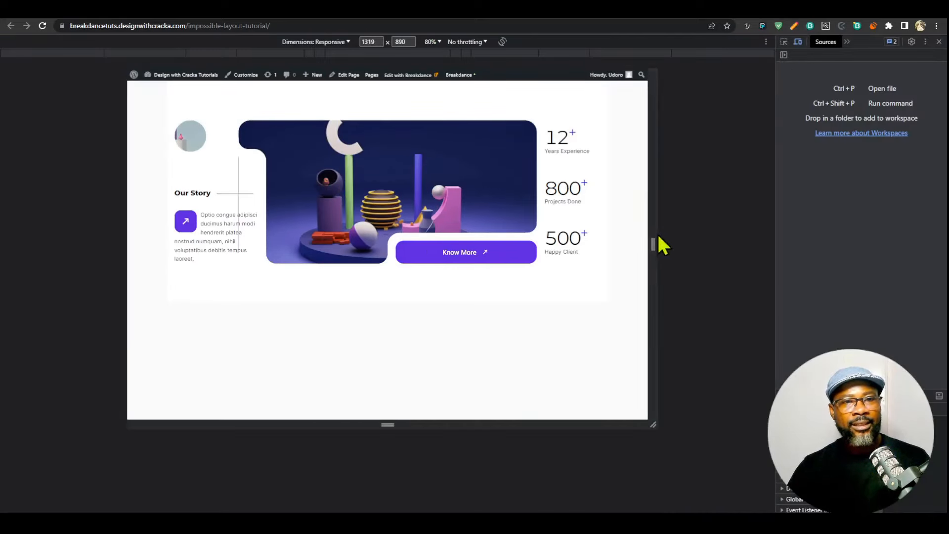
left_click(584, 53)
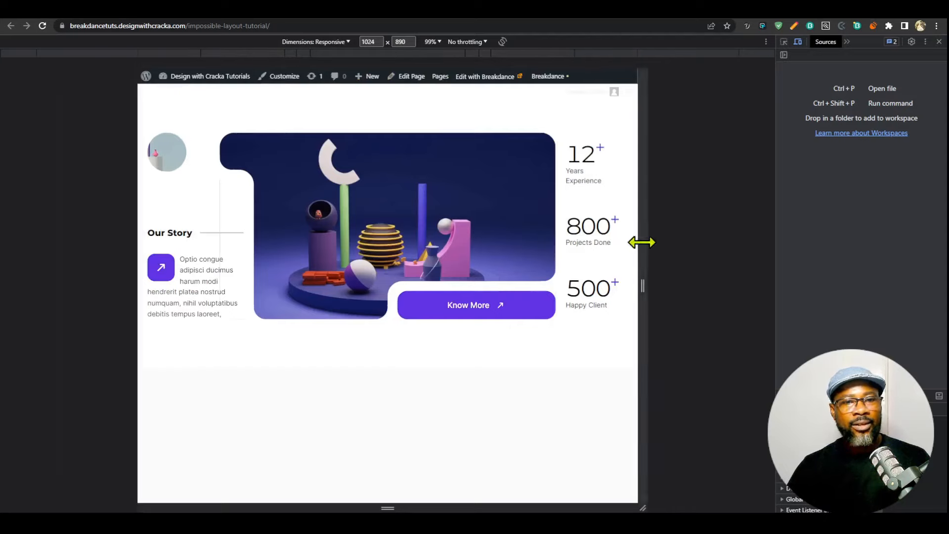
- Narrow the responsive preview to about 750 px and examine the stacked layout from the story text to the statistics
left_click_drag(642, 239, 575, 257)
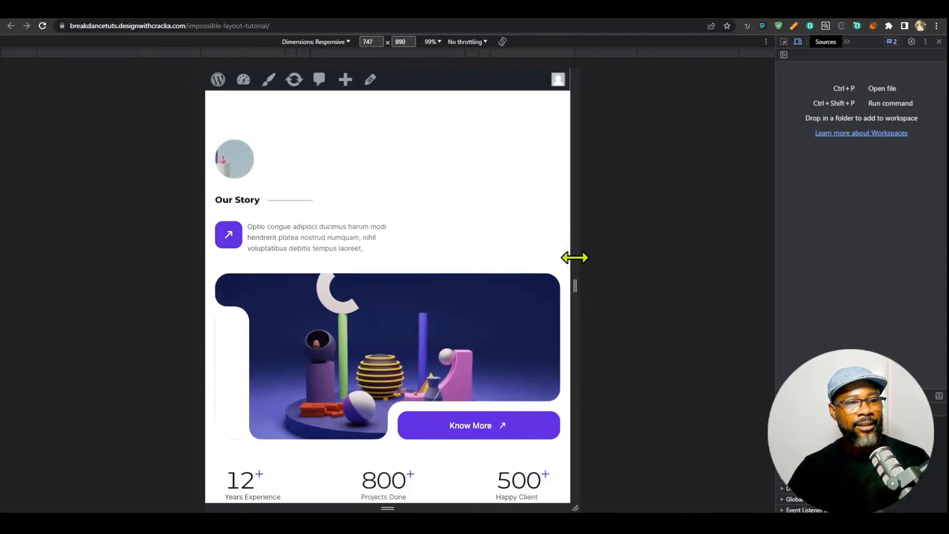
scroll(541, 273, "down", 2)
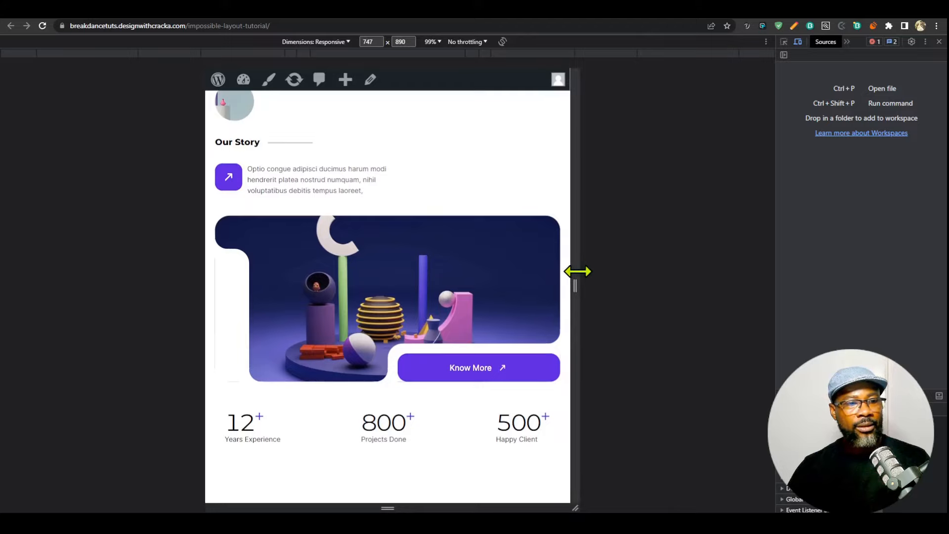
left_click_drag(577, 271, 580, 294)
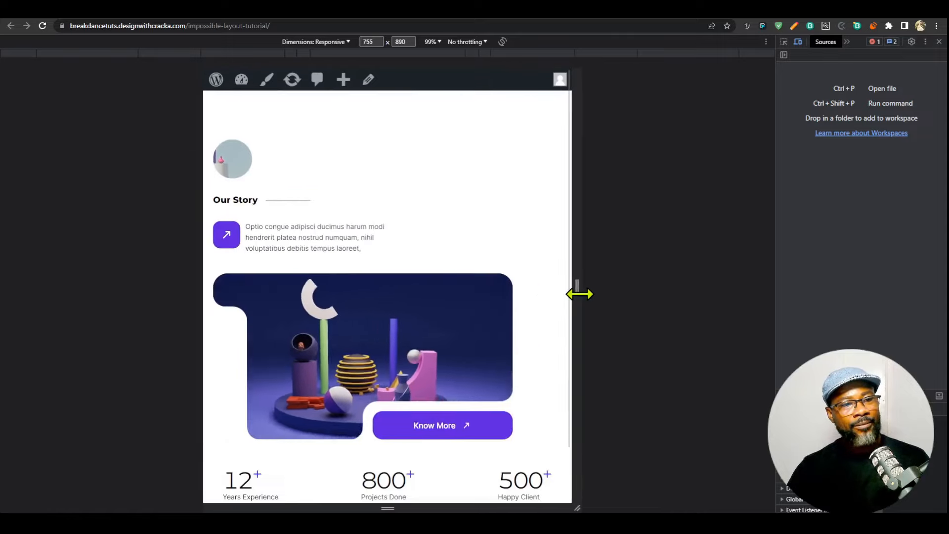
scroll(360, 240, "down", 1)
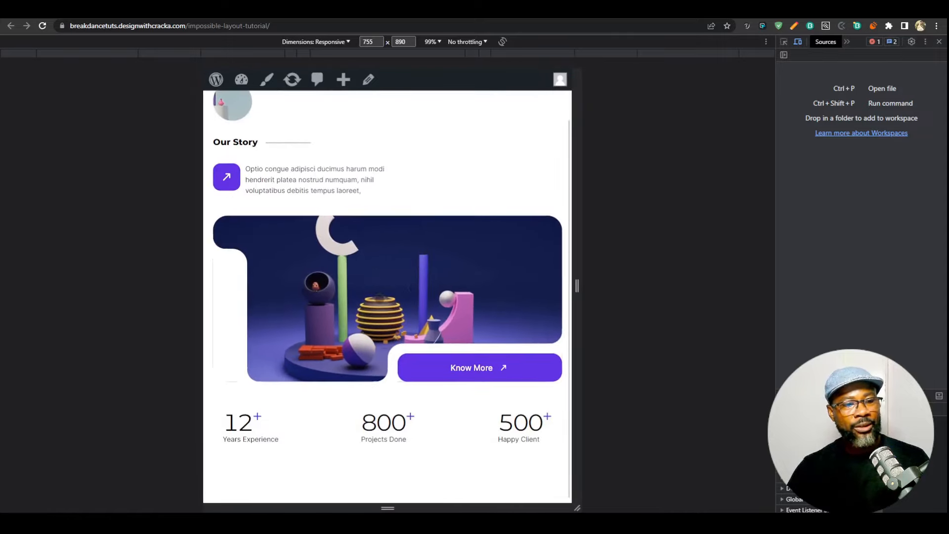
scroll(560, 263, "up", 1)
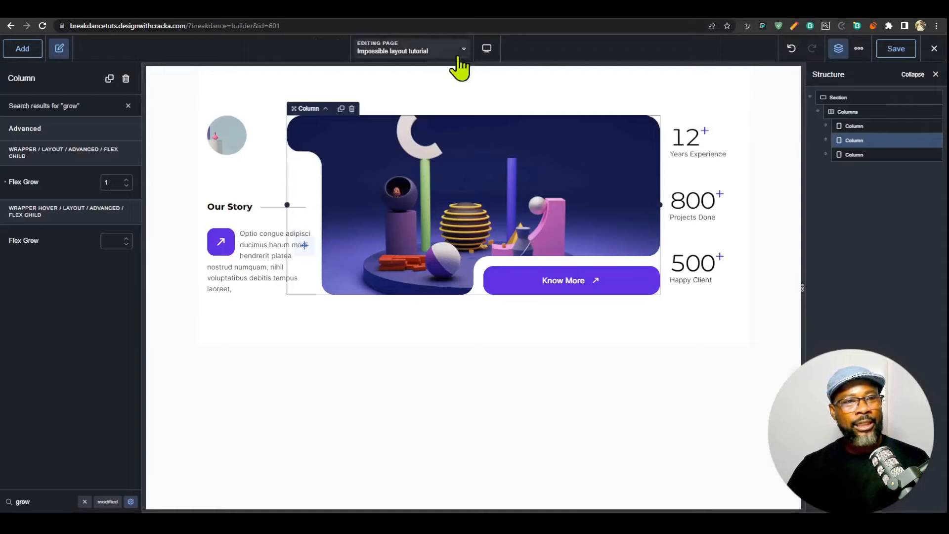
- In the page builder, set the Our Story text's width to 600 px for the Phone Landscape breakpoint
left_click(489, 48)
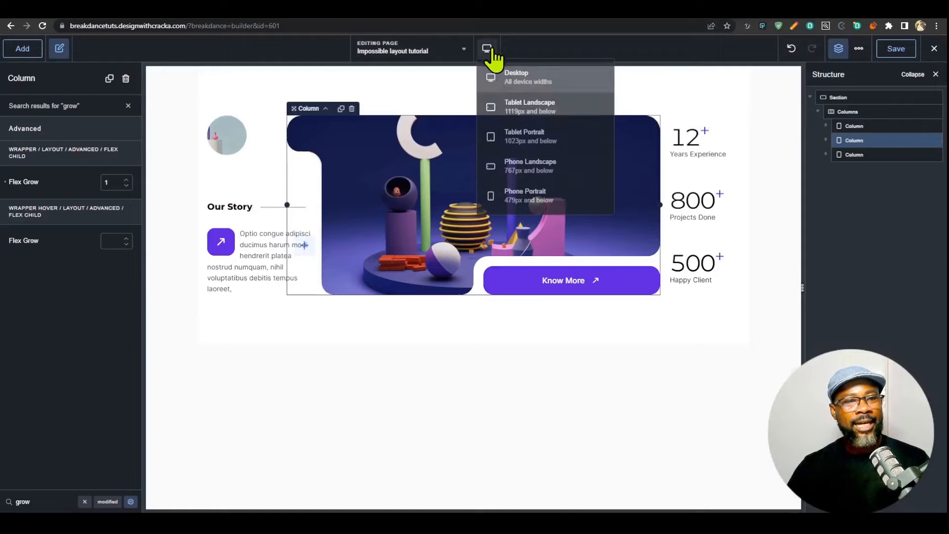
left_click(551, 135)
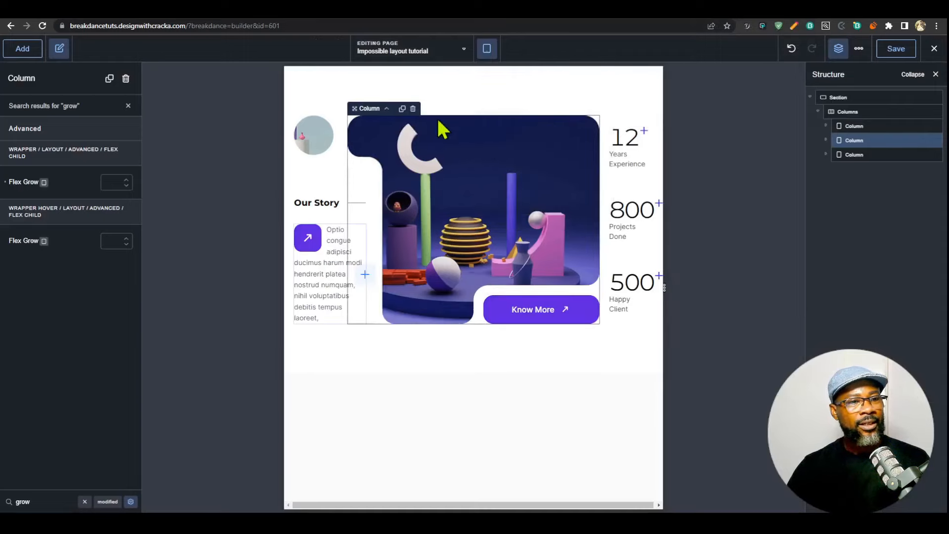
left_click(488, 50)
left_click(528, 174)
left_click(462, 218)
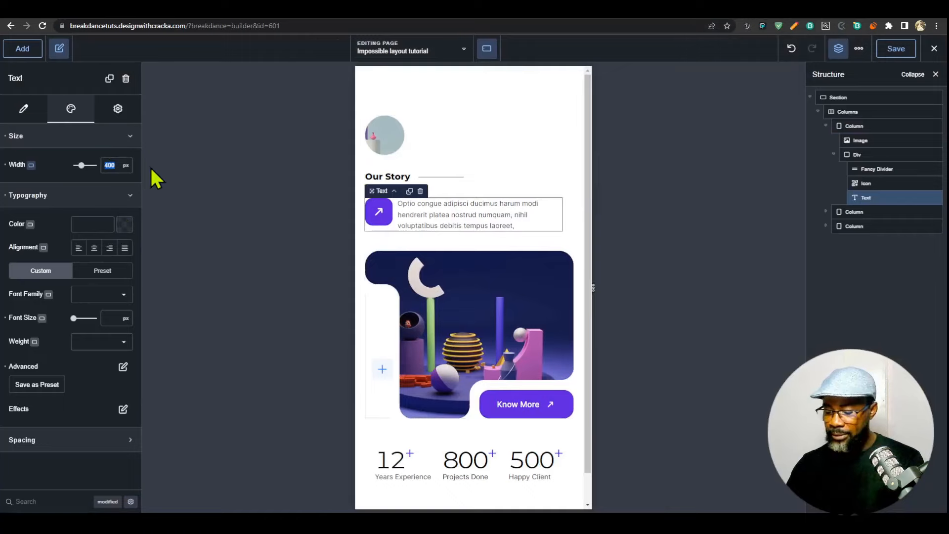
type("600")
- Lengthen the Our Story text by repeating its closing words "nihil voluptatibus debitis tempus laoreet,"
left_click(23, 109)
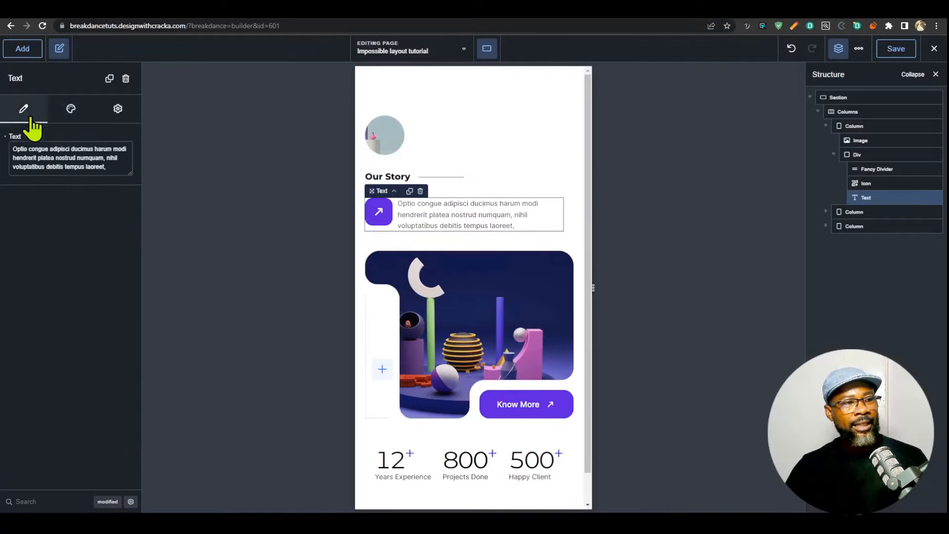
left_click_drag(93, 167, 99, 159)
key("ctrl+c")
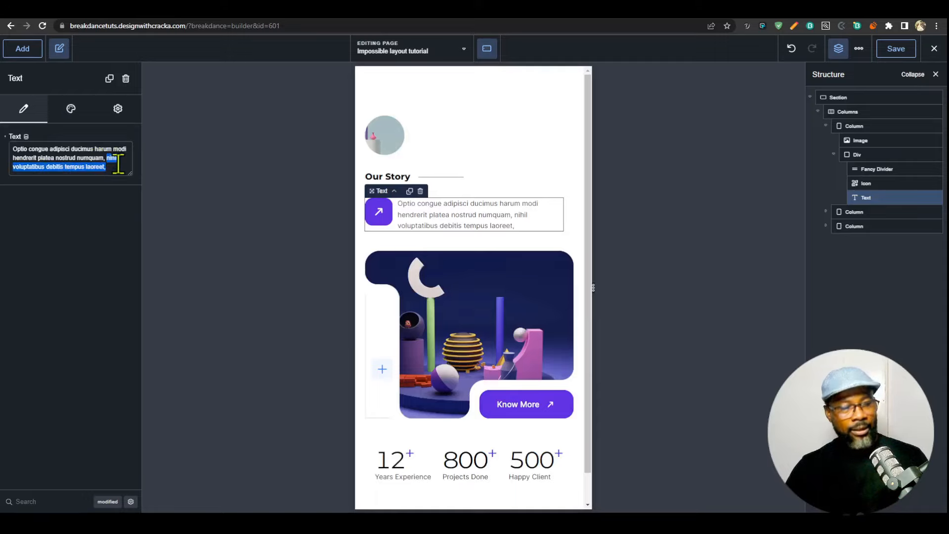
left_click(117, 163)
key("ctrl+v")
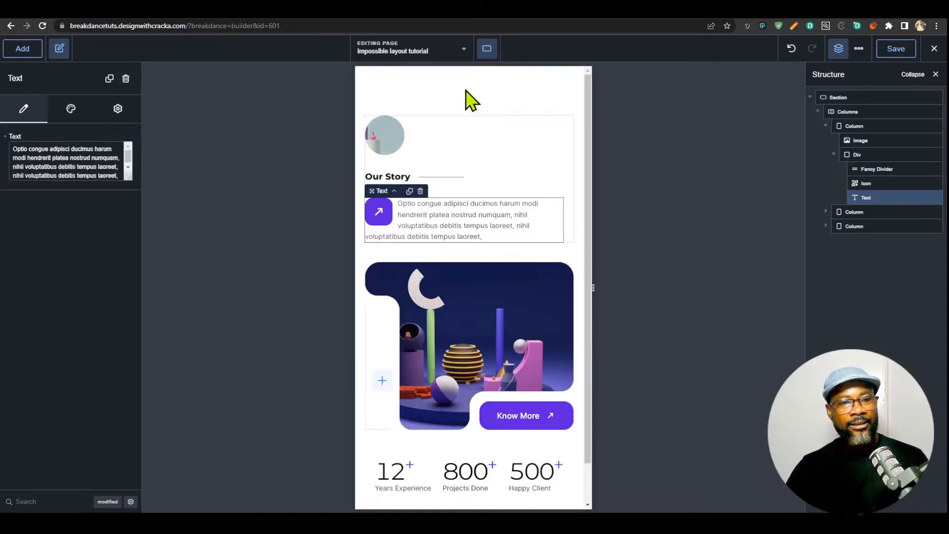
left_click(487, 48)
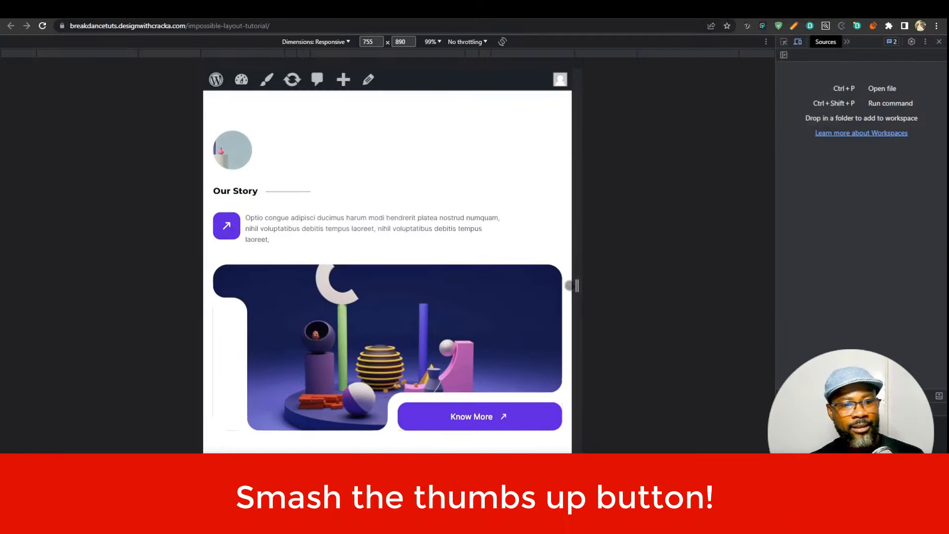
- Widen the published page's responsive preview to about 1163 px, check the layout, and close the developer tools
left_click_drag(574, 285, 678, 243)
scroll(430, 274, "down", 3)
scroll(408, 330, "up", 5)
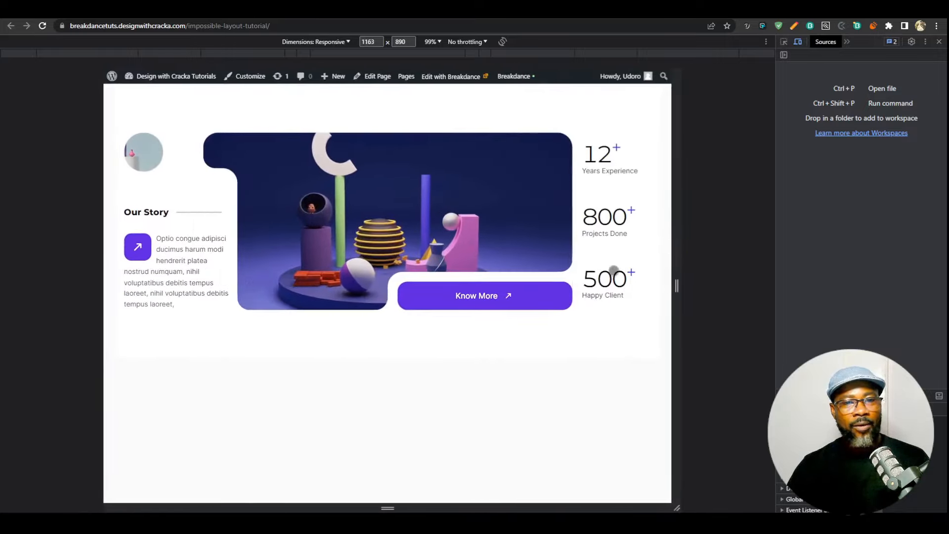
left_click(798, 42)
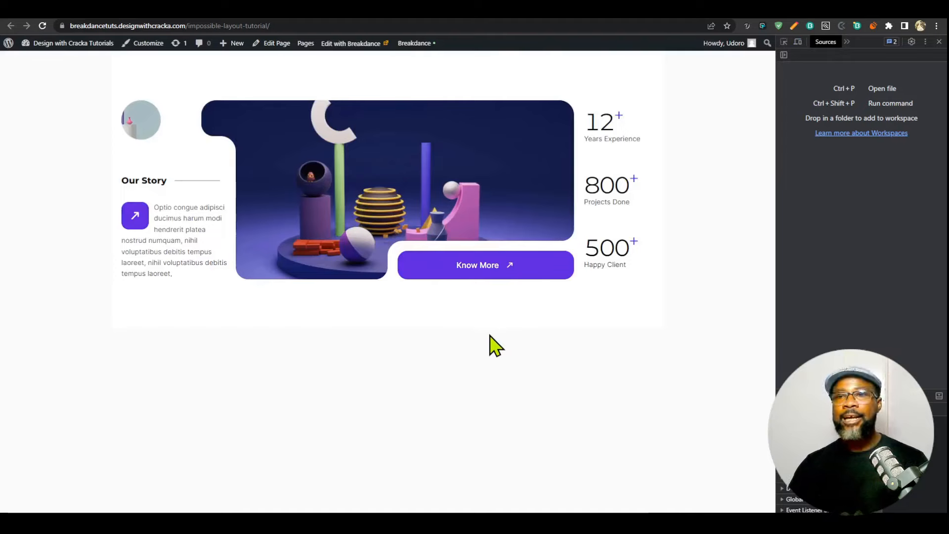
key("F12")
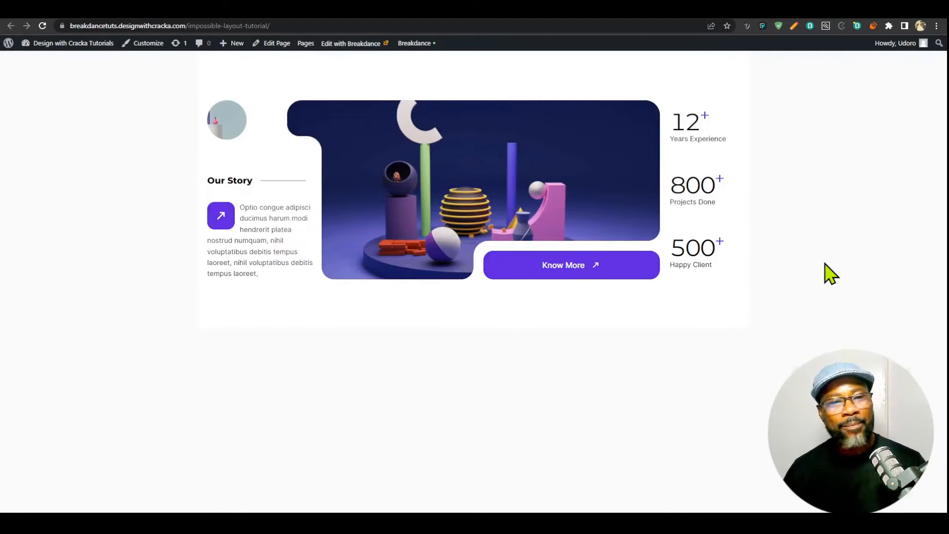